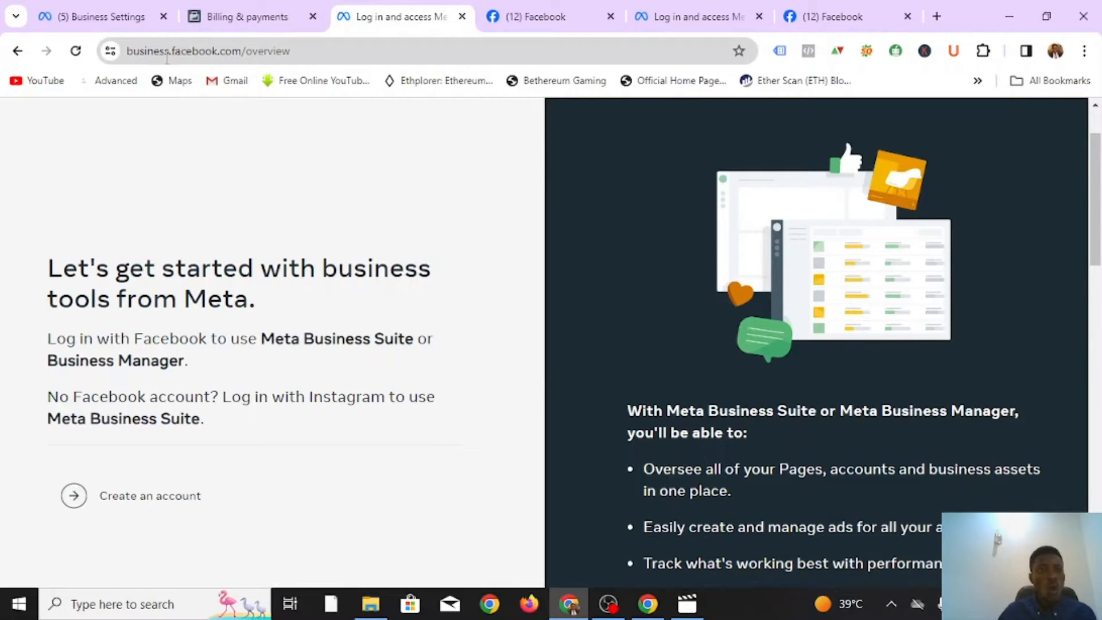
# - Start creating a Business Manager account and enter FAD ACCT as the business and account name
pyautogui.click(322, 55)
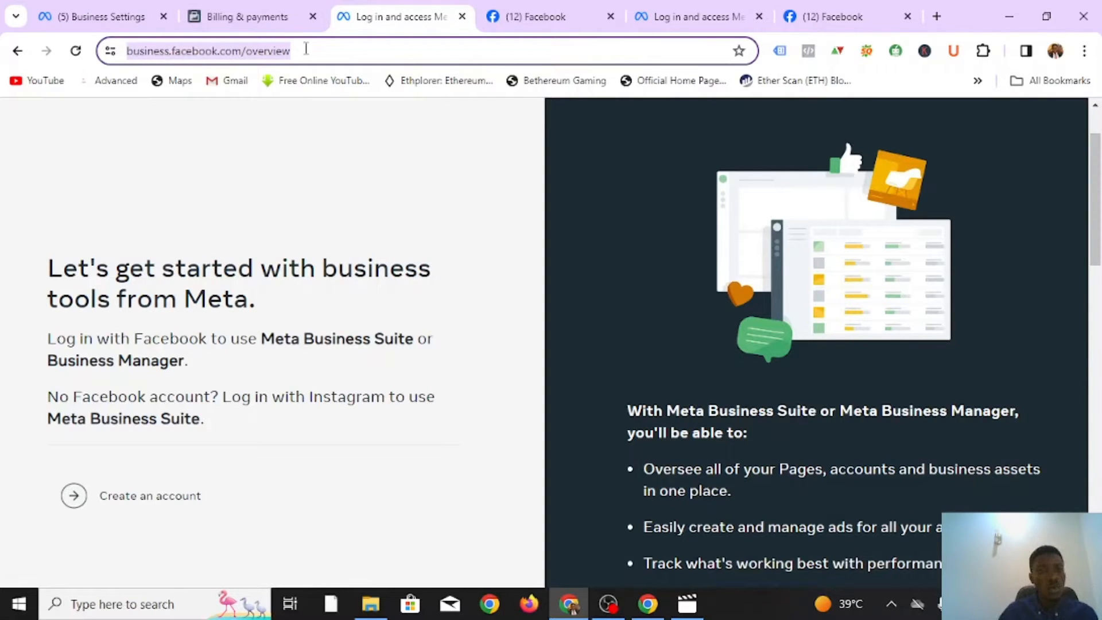
pyautogui.click(110, 507)
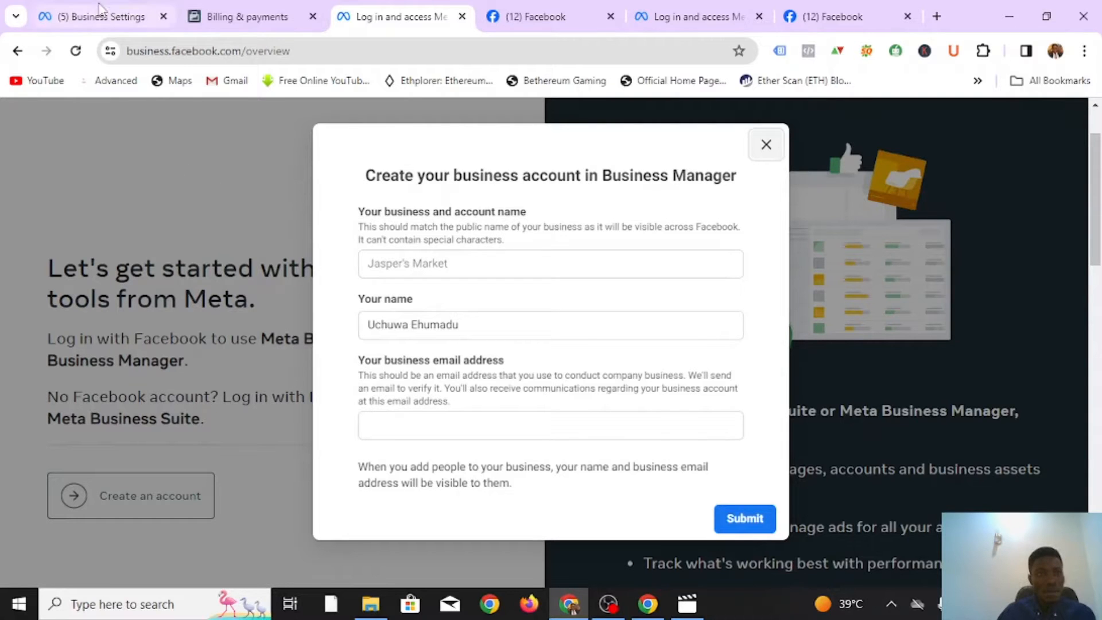
pyautogui.click(446, 262)
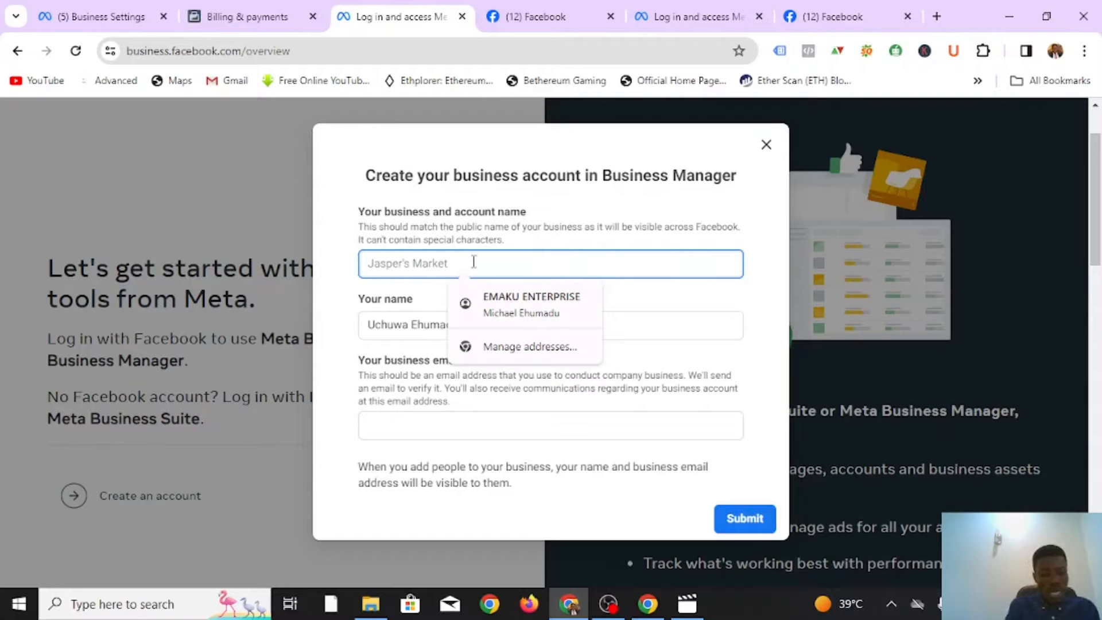
pyautogui.write('FAD')
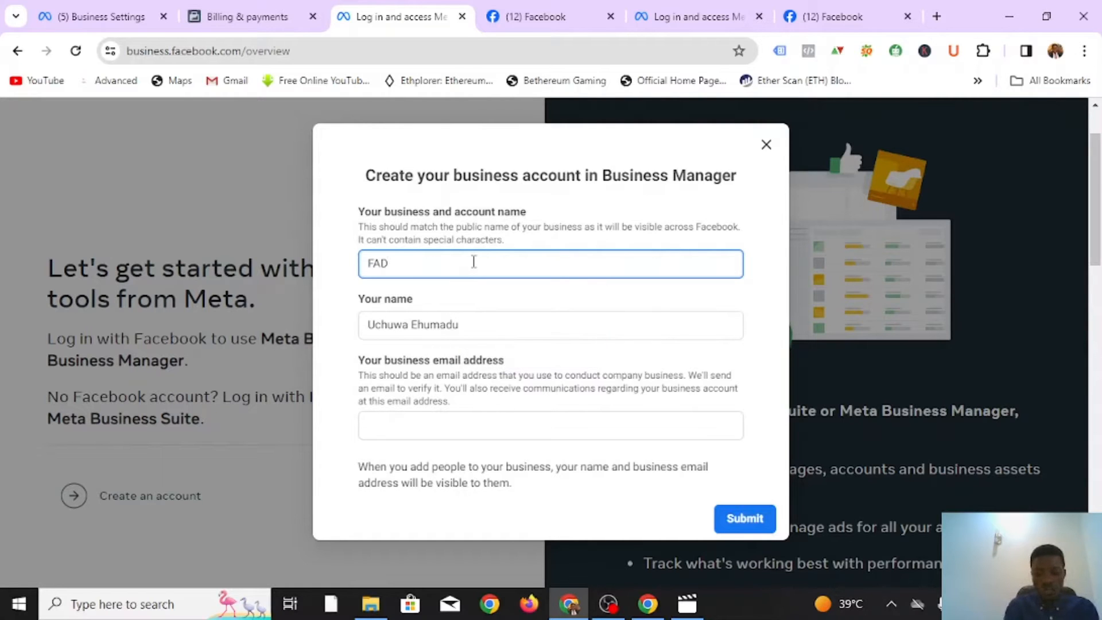
pyautogui.write(' ACCT')
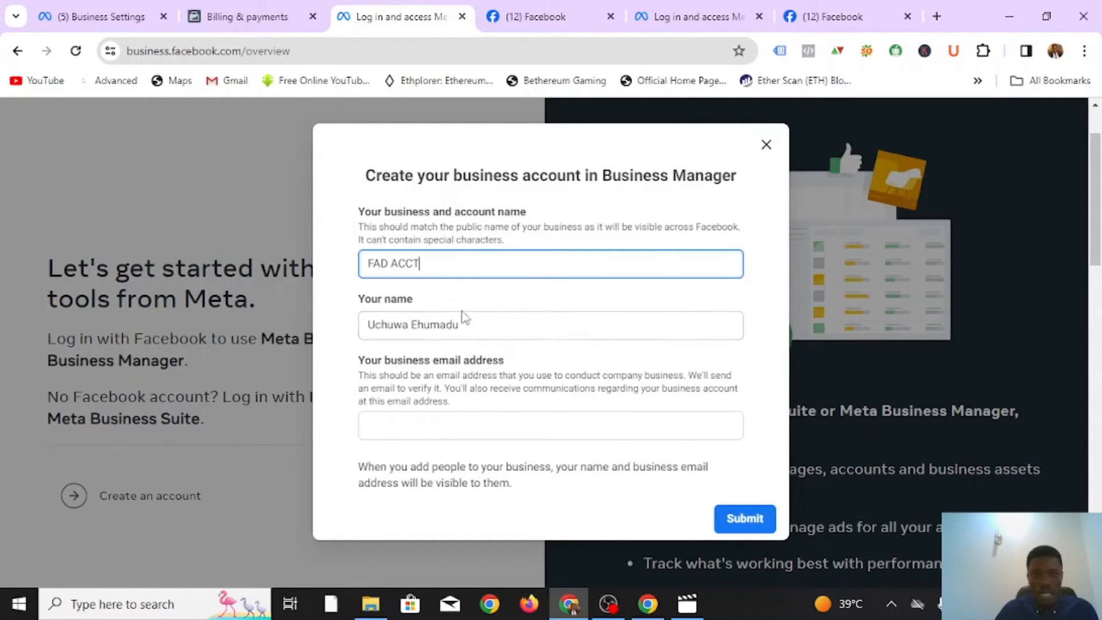
# - Replace the prefilled name in the business account form with SAMPLE
pyautogui.click(501, 322)
pyautogui.press('BackSpace')
pyautogui.press('BackSpace')
pyautogui.press('BackSpace')
pyautogui.press('BackSpace')
pyautogui.press('BackSpace')
pyautogui.press('BackSpace')
pyautogui.press('BackSpace')
pyautogui.press('BackSpace')
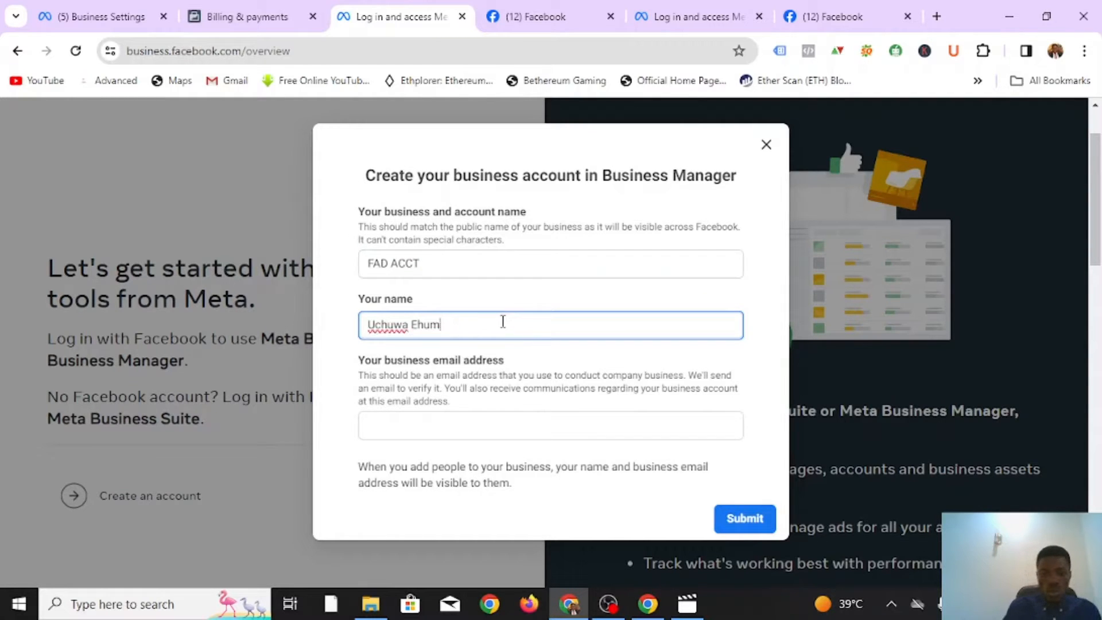
pyautogui.press('BackSpace')
pyautogui.press('BackSpace')
pyautogui.press('BackSpace')
pyautogui.press('BackSpace')
pyautogui.press('BackSpace')
pyautogui.press('BackSpace')
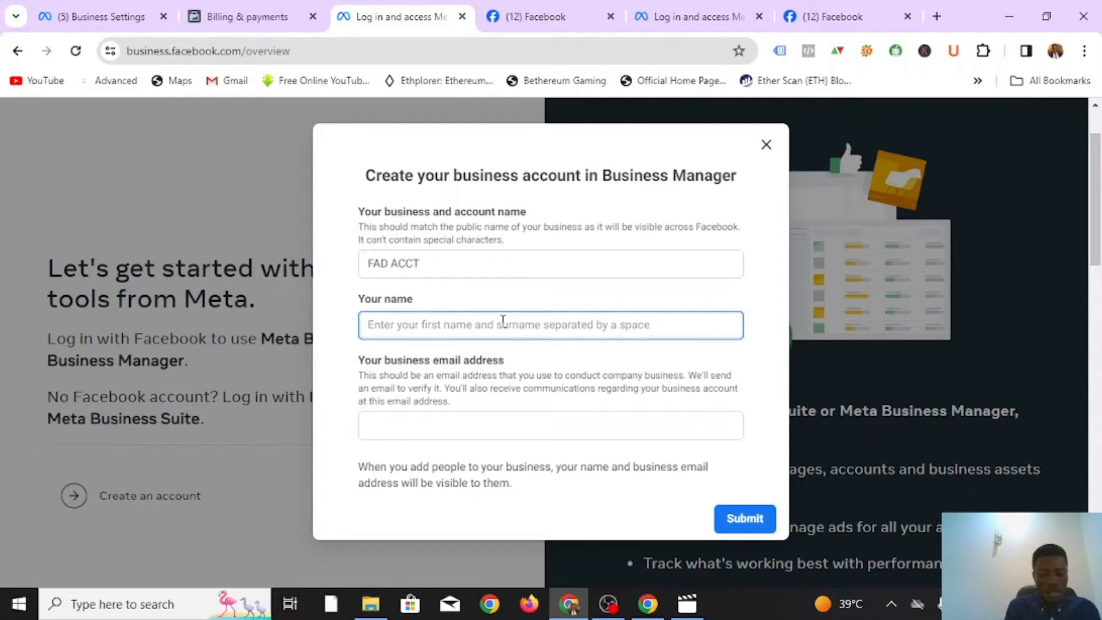
pyautogui.write('EXPER')
pyautogui.press('BackSpace')
pyautogui.press('BackSpace')
pyautogui.press('BackSpace')
pyautogui.press('BackSpace')
pyautogui.press('BackSpace')
pyautogui.write('SAMPLE')
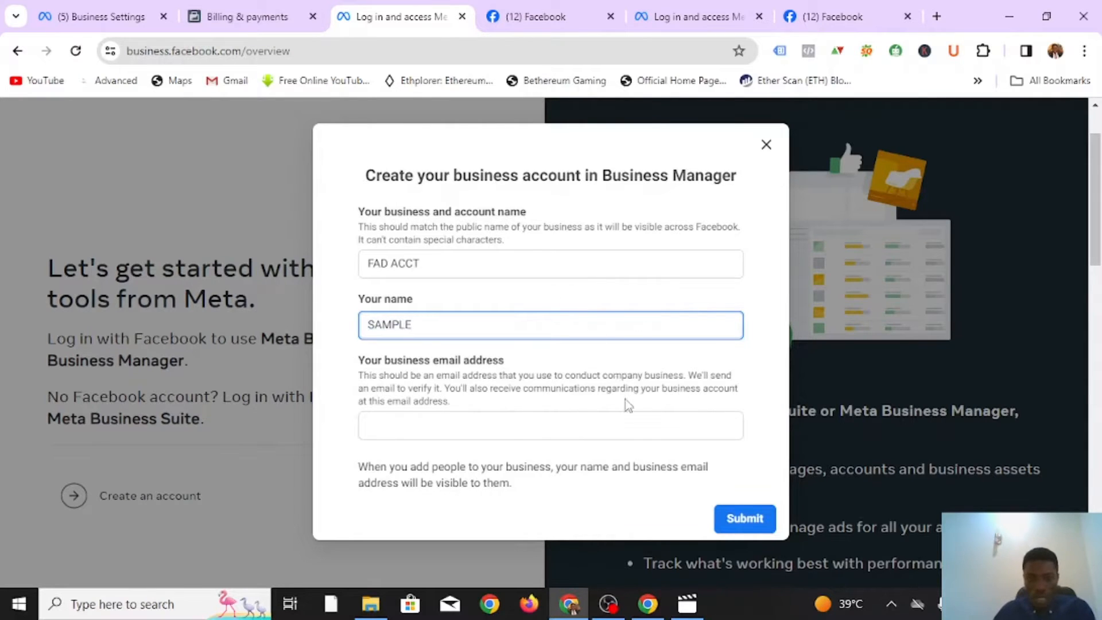
# - Leave the business email address empty and discard the business account form without submitting it
pyautogui.scroll(-3, 625, 398)
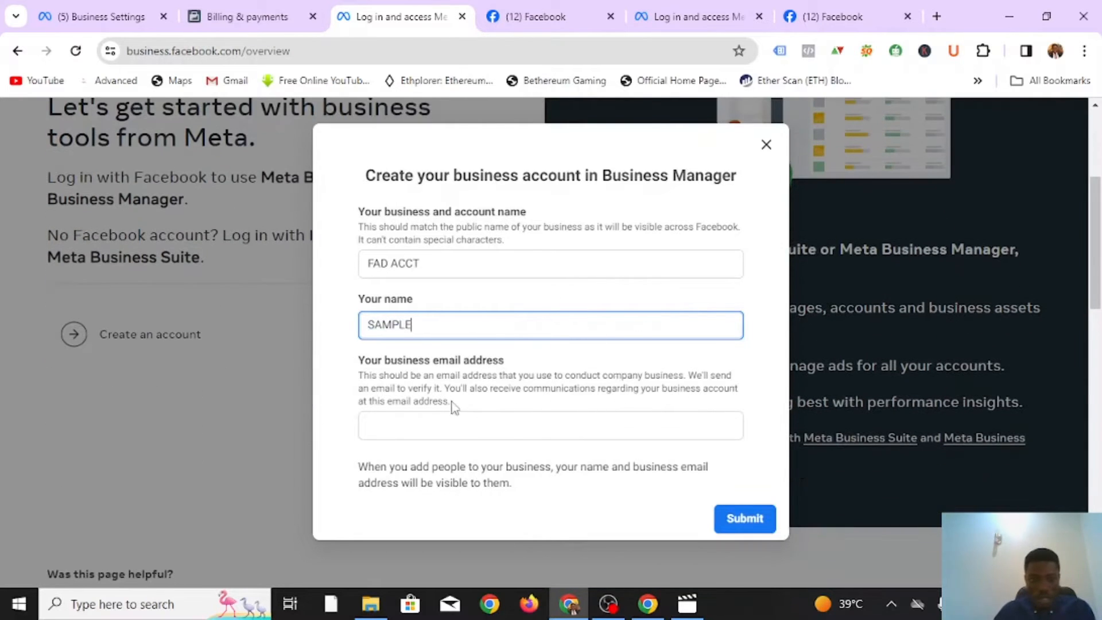
pyautogui.click(403, 425)
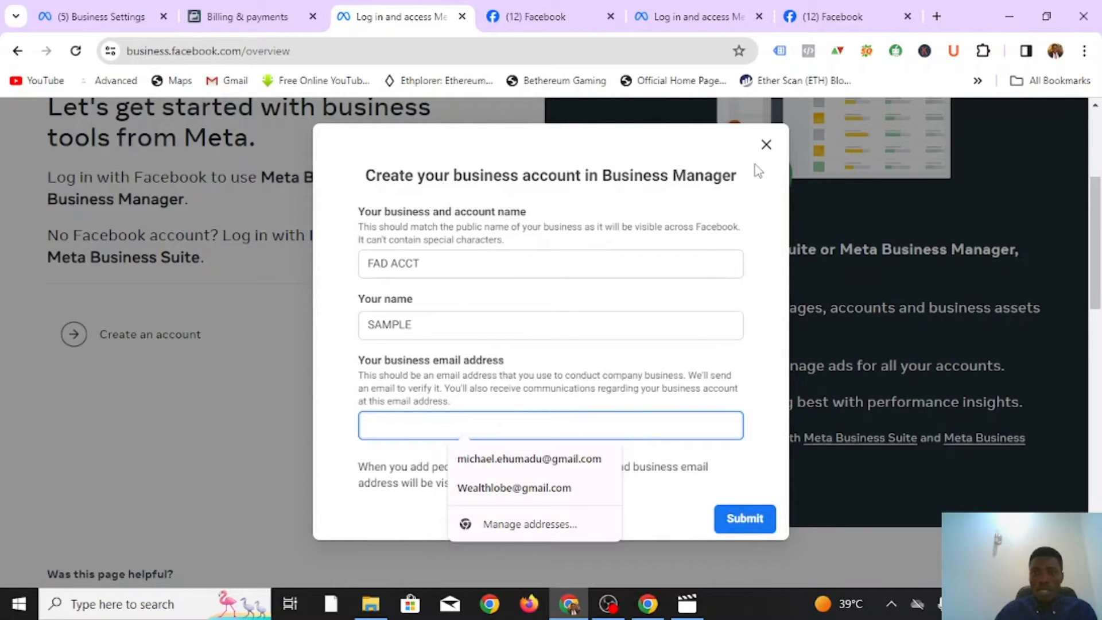
pyautogui.click(766, 144)
pyautogui.scroll(3, 434, 351)
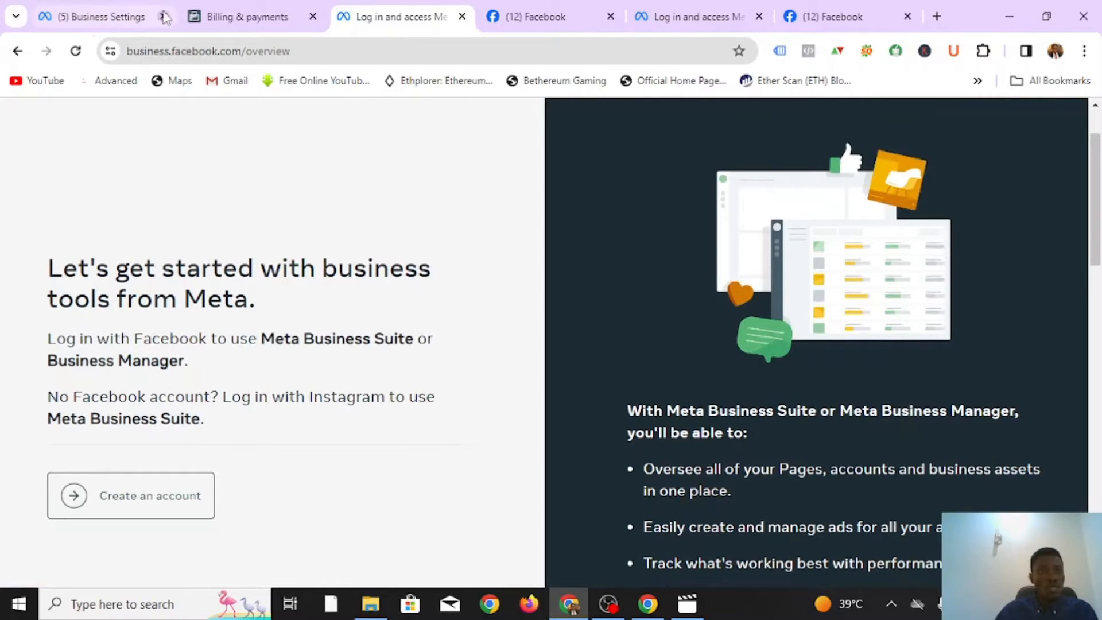
# - Switch to the Market Flow Finder business settings and examine the People section and its business account access levels
pyautogui.click(126, 16)
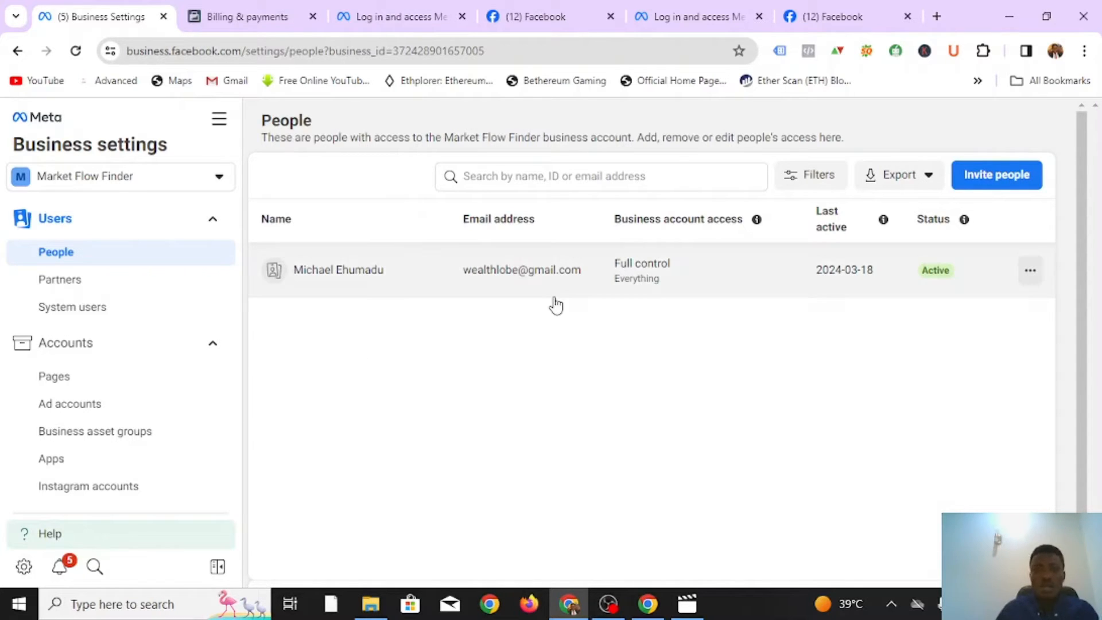
pyautogui.click(988, 188)
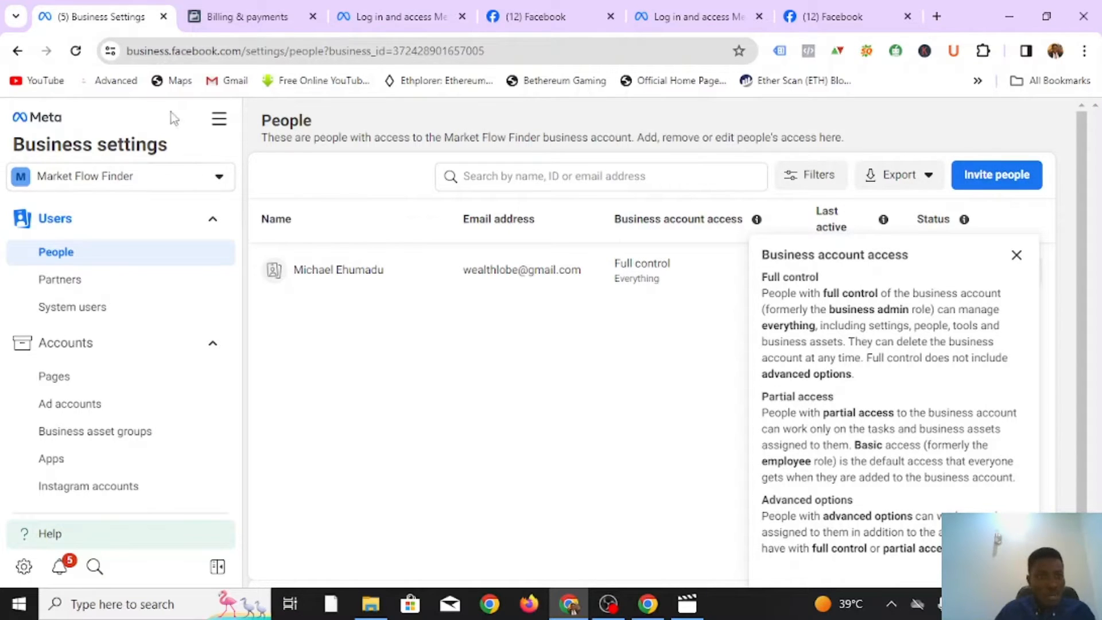
pyautogui.click(558, 20)
pyautogui.click(690, 17)
pyautogui.click(841, 16)
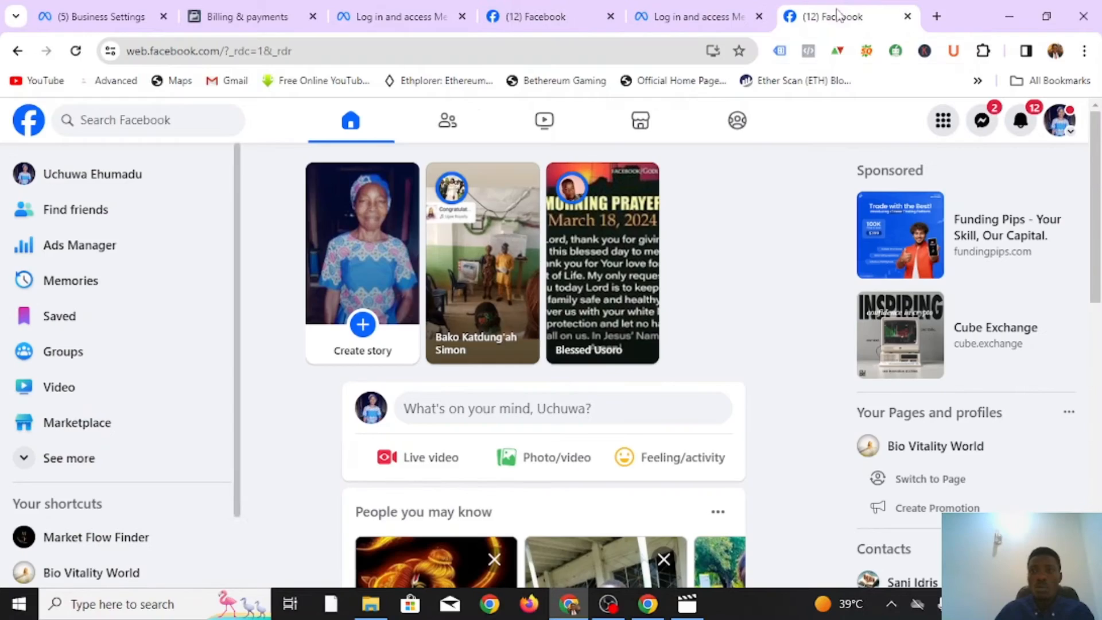
pyautogui.click(146, 18)
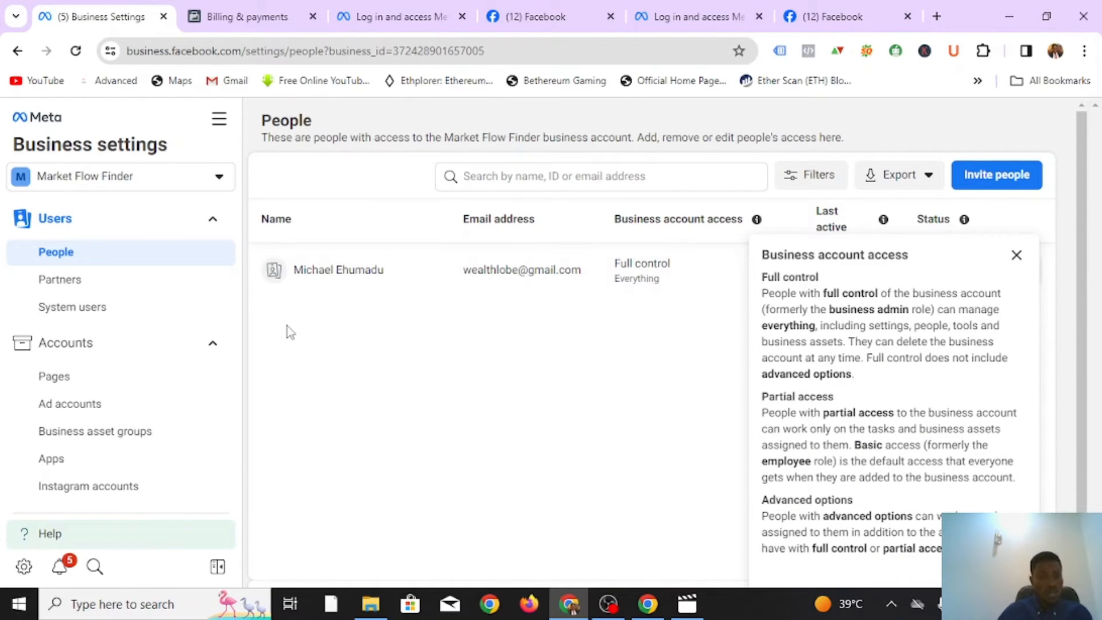
# - Examine the Partners and System users sections of the business settings
pyautogui.click(77, 287)
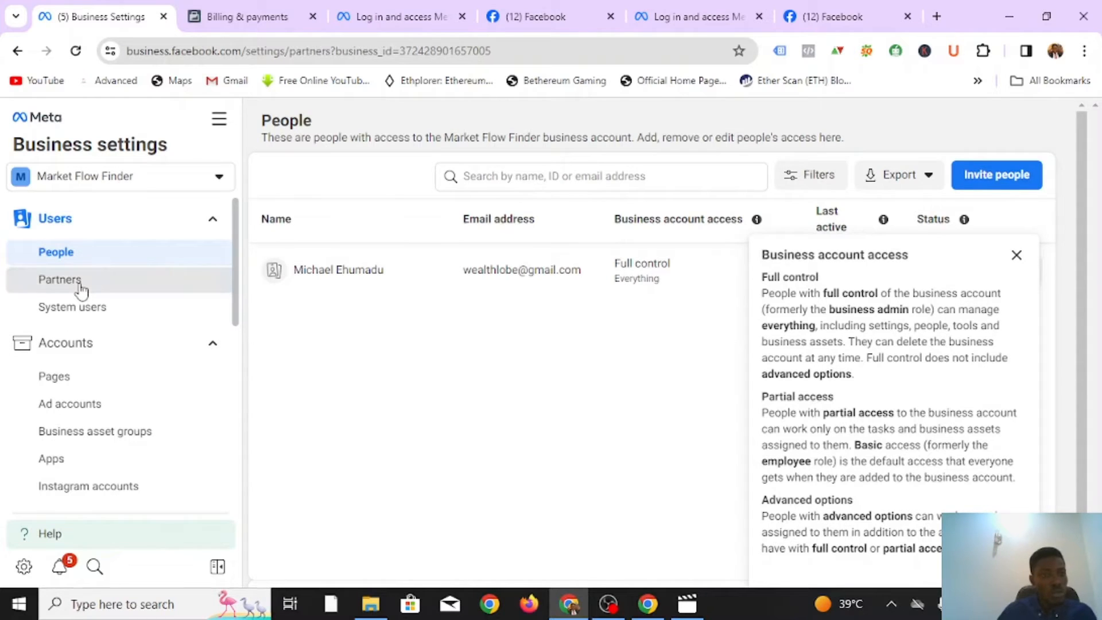
pyautogui.click(74, 258)
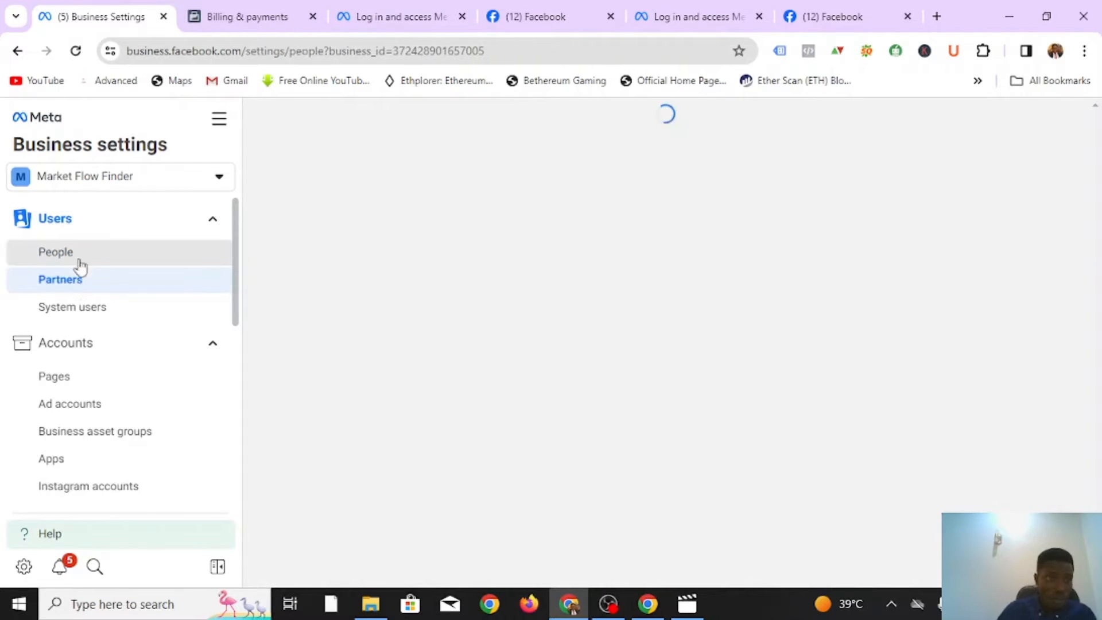
pyautogui.click(87, 284)
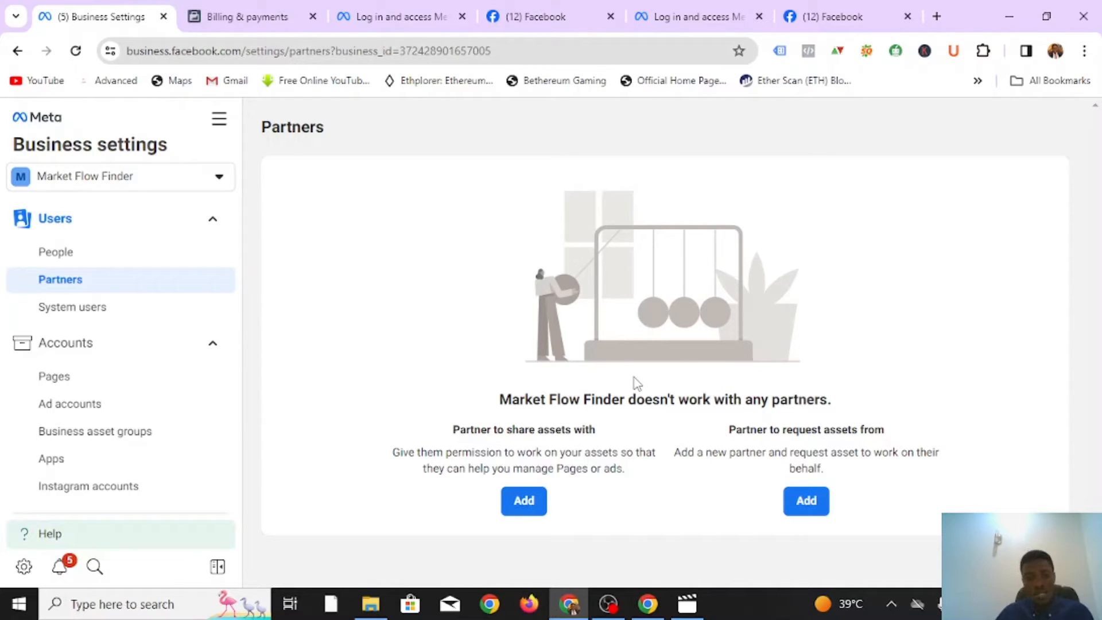
pyautogui.click(96, 311)
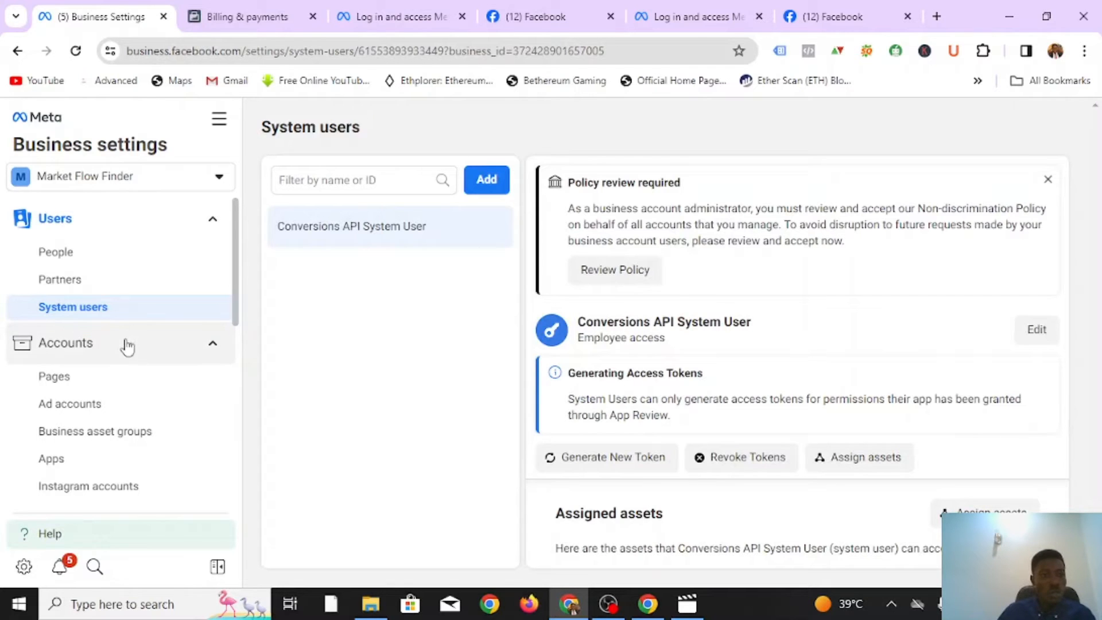
# - Examine the options for adding or creating Pages and ad accounts in the business settings
pyautogui.click(75, 384)
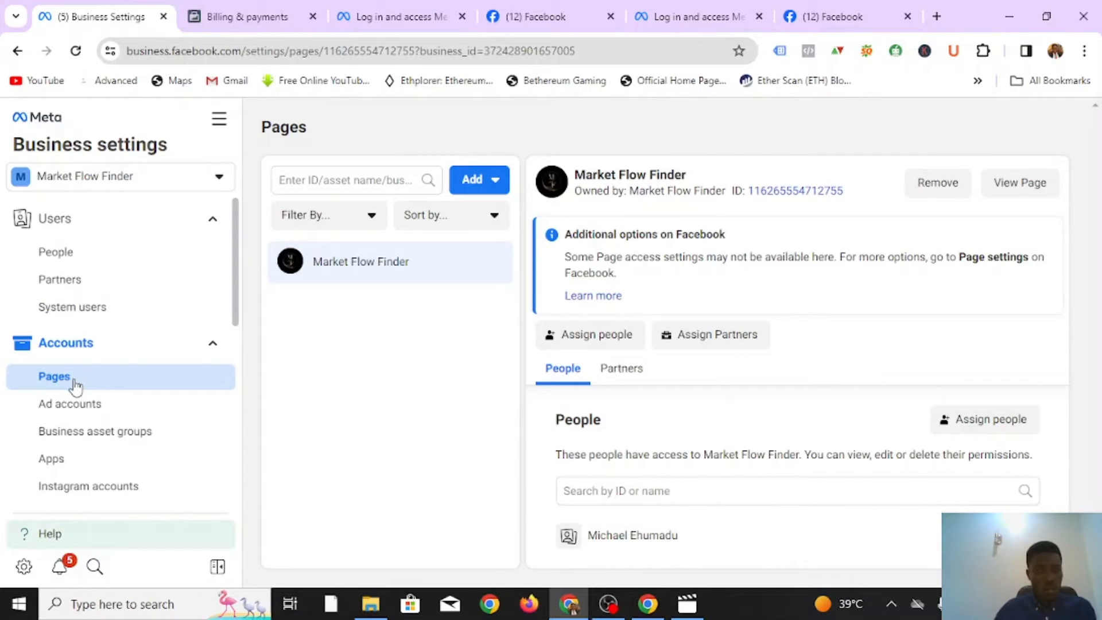
pyautogui.click(488, 181)
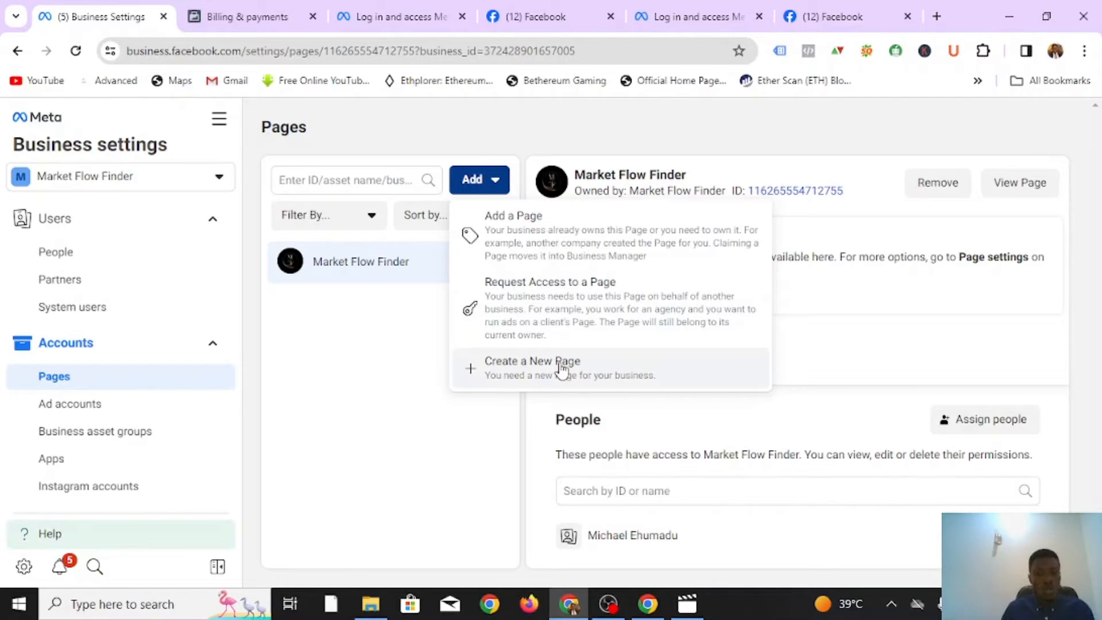
pyautogui.click(93, 405)
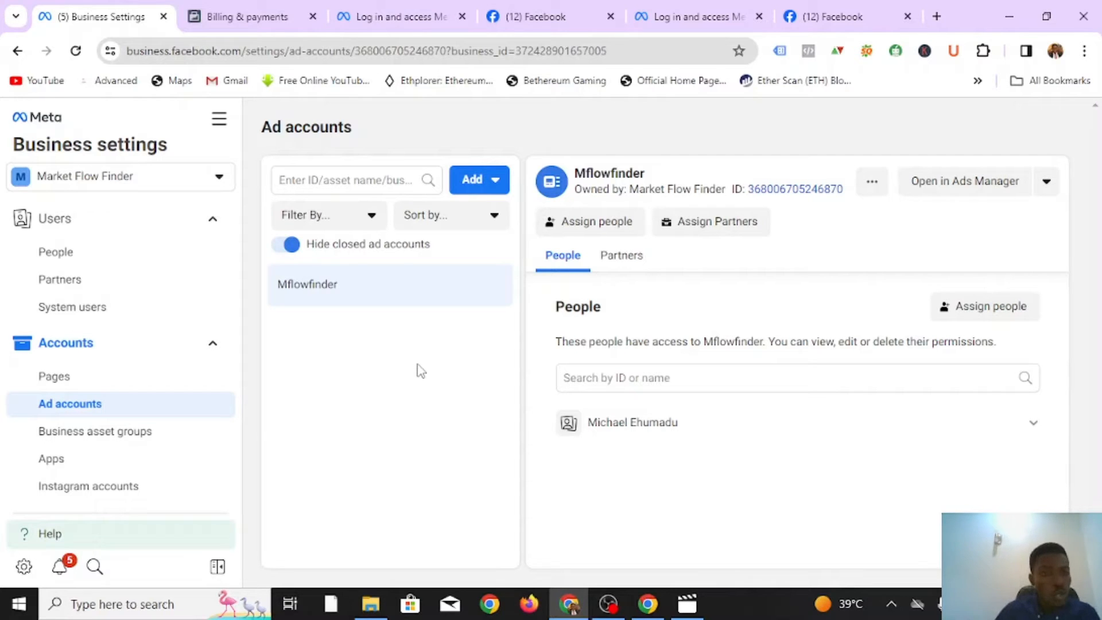
pyautogui.click(491, 181)
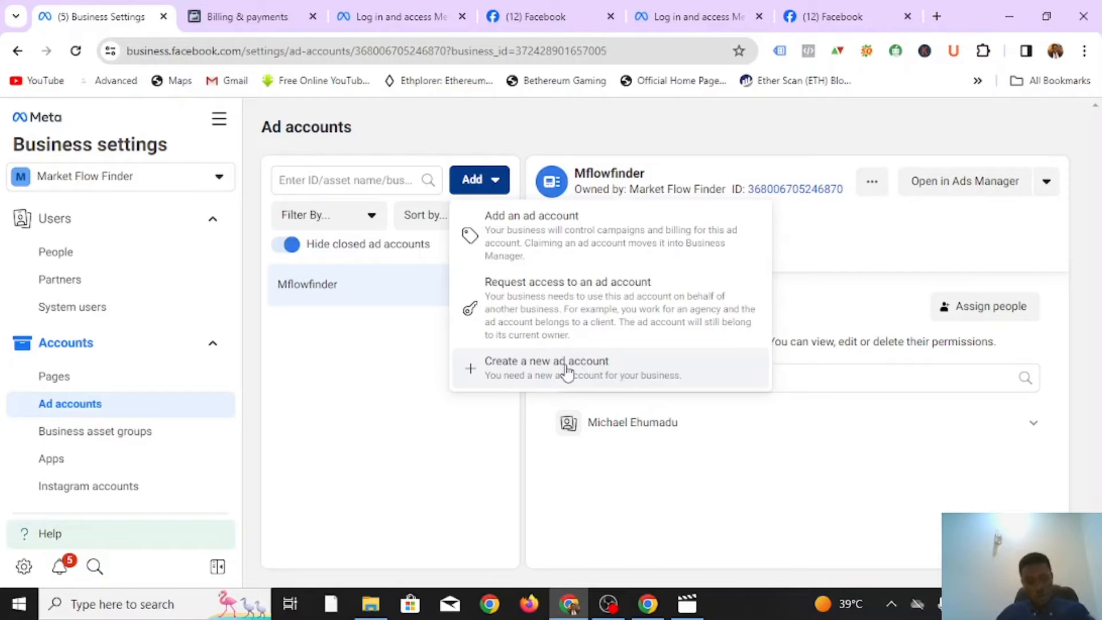
# - Examine the Business asset groups section and the Apps section of the business accounts
pyautogui.click(80, 439)
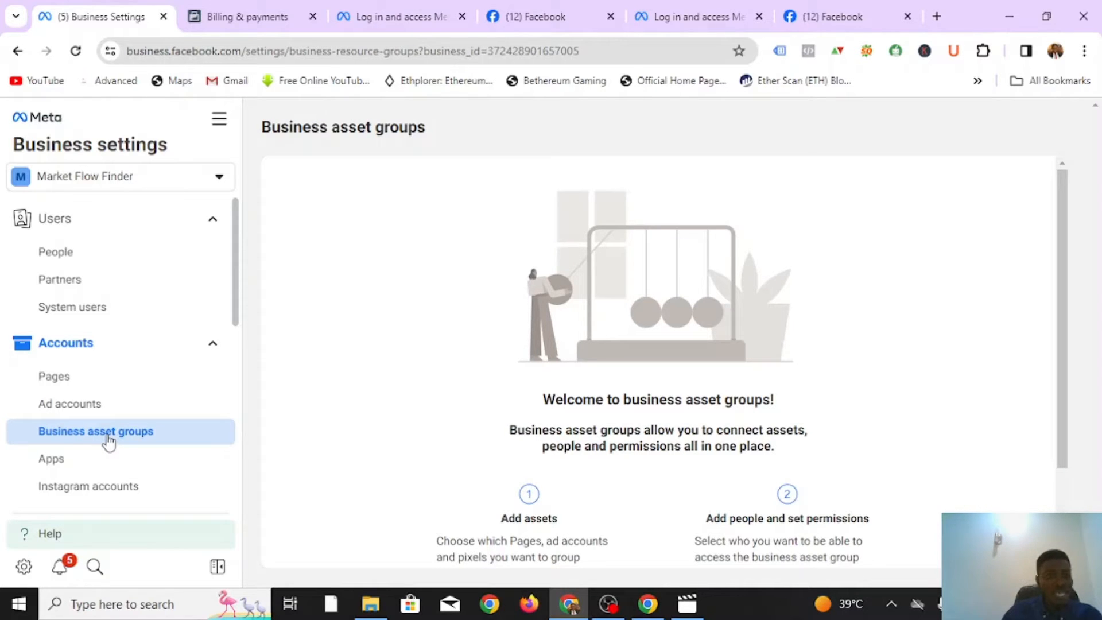
pyautogui.scroll(-3, 523, 468)
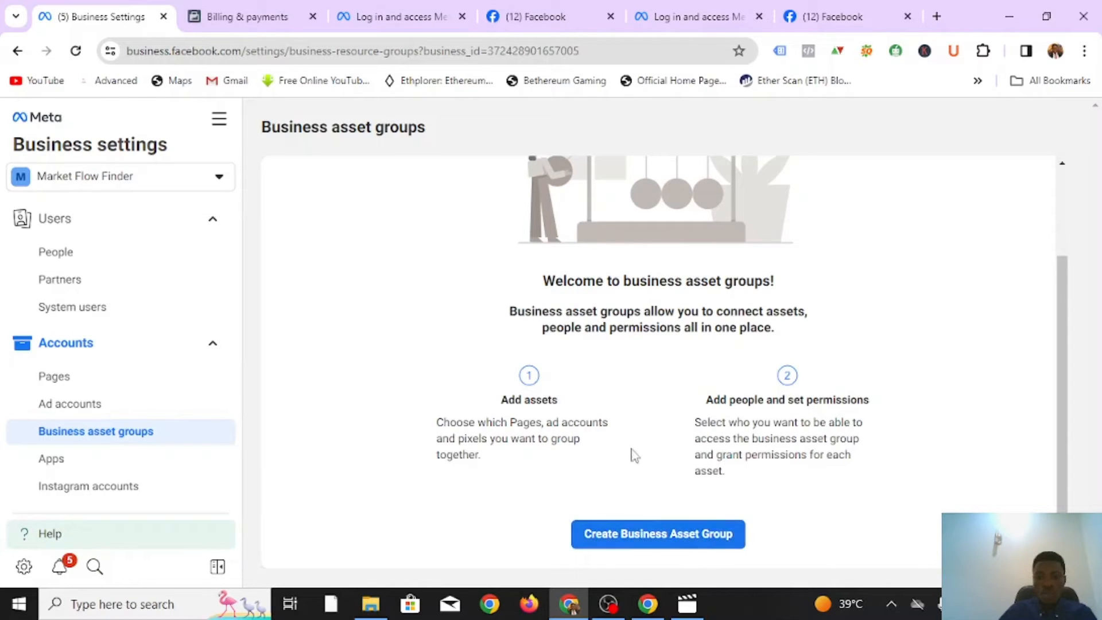
pyautogui.scroll(-1, 104, 456)
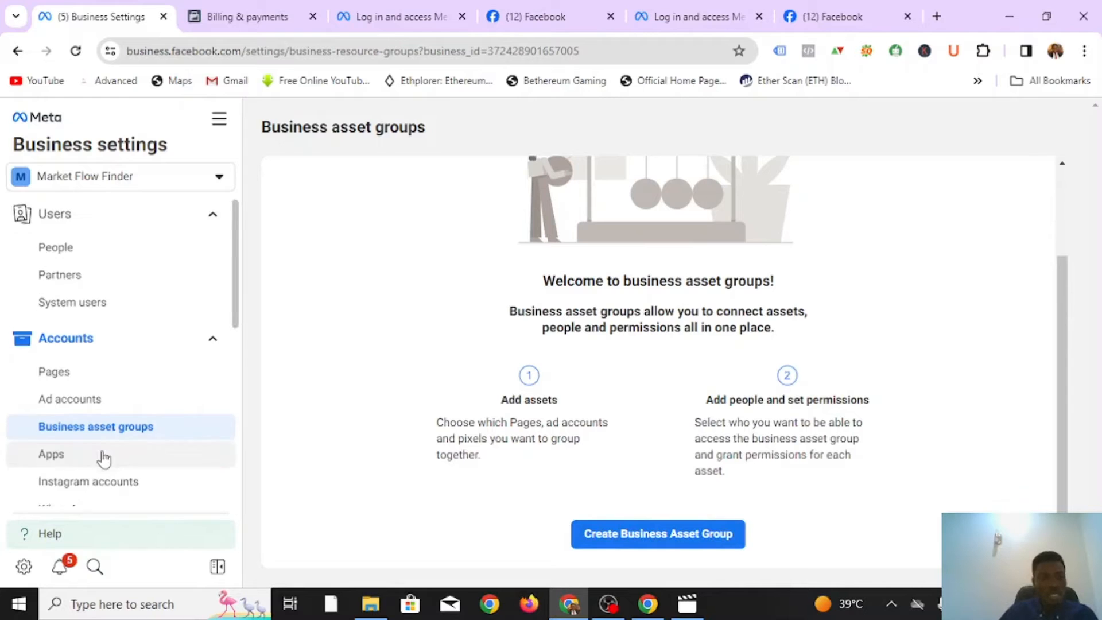
pyautogui.scroll(-2, 104, 456)
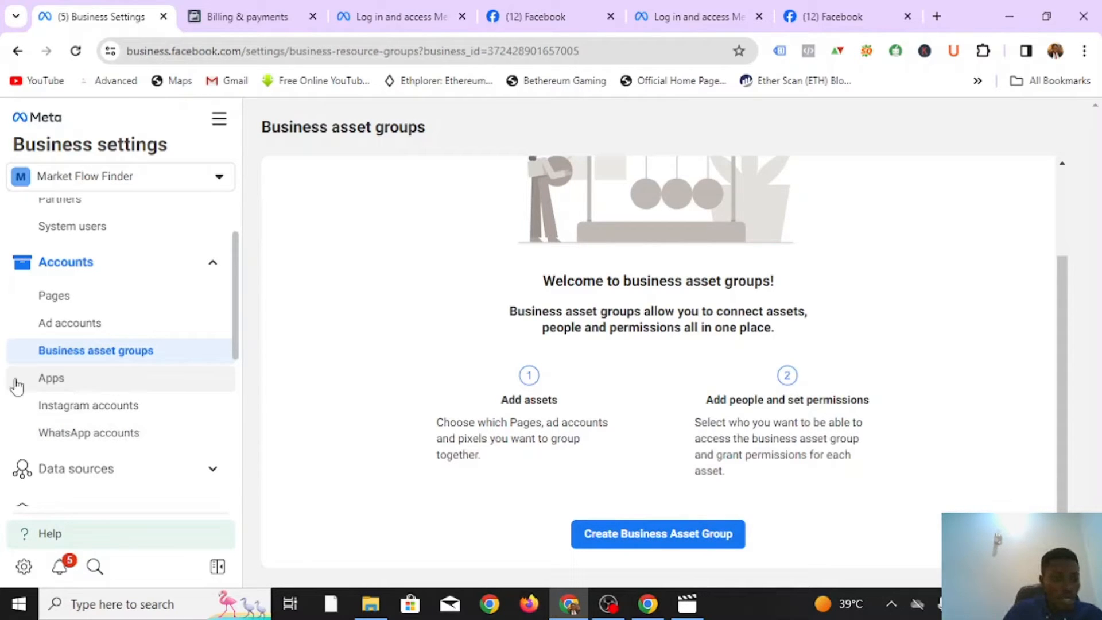
pyautogui.click(50, 383)
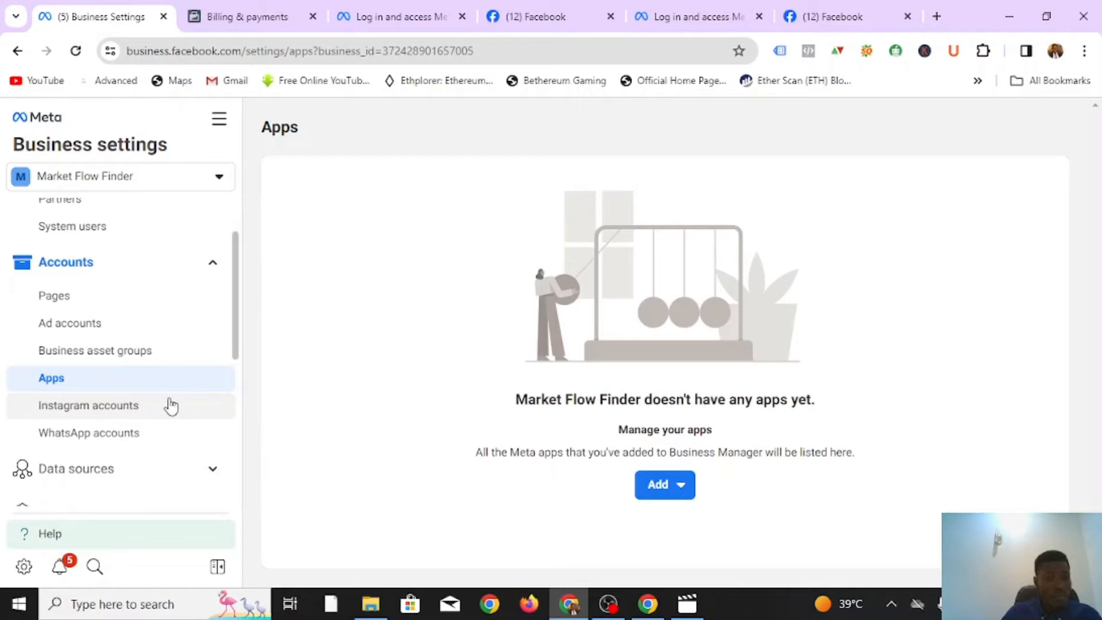
# - View the Instagram accounts section and its form for adding an account, and close the form without connecting one
pyautogui.moveTo(231, 340); pyautogui.dragTo(236, 370)
pyautogui.click(90, 345)
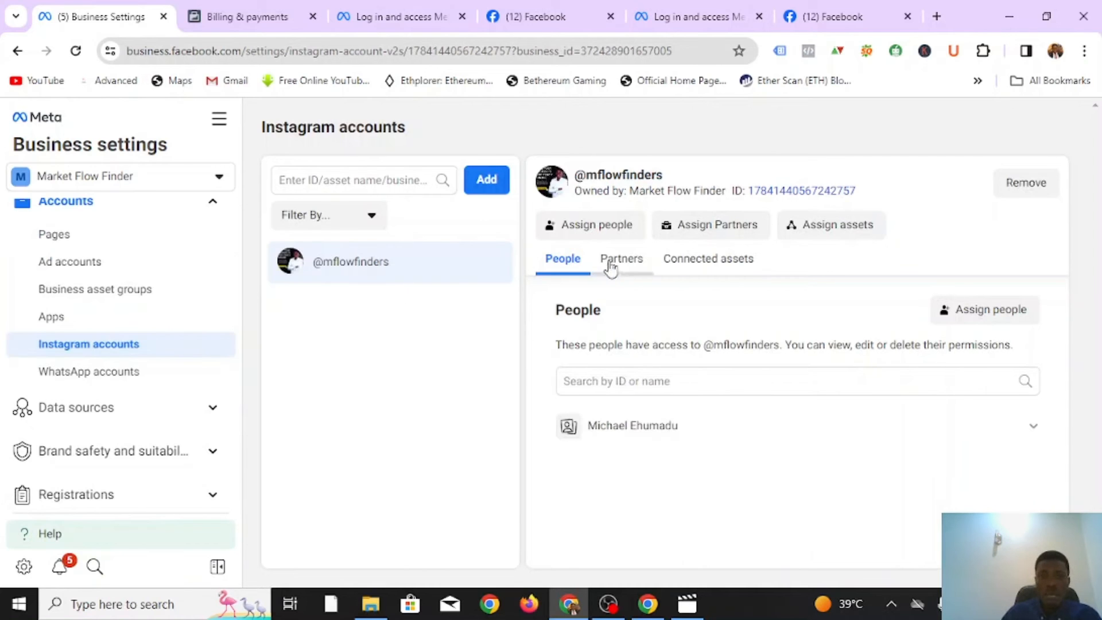
pyautogui.click(487, 182)
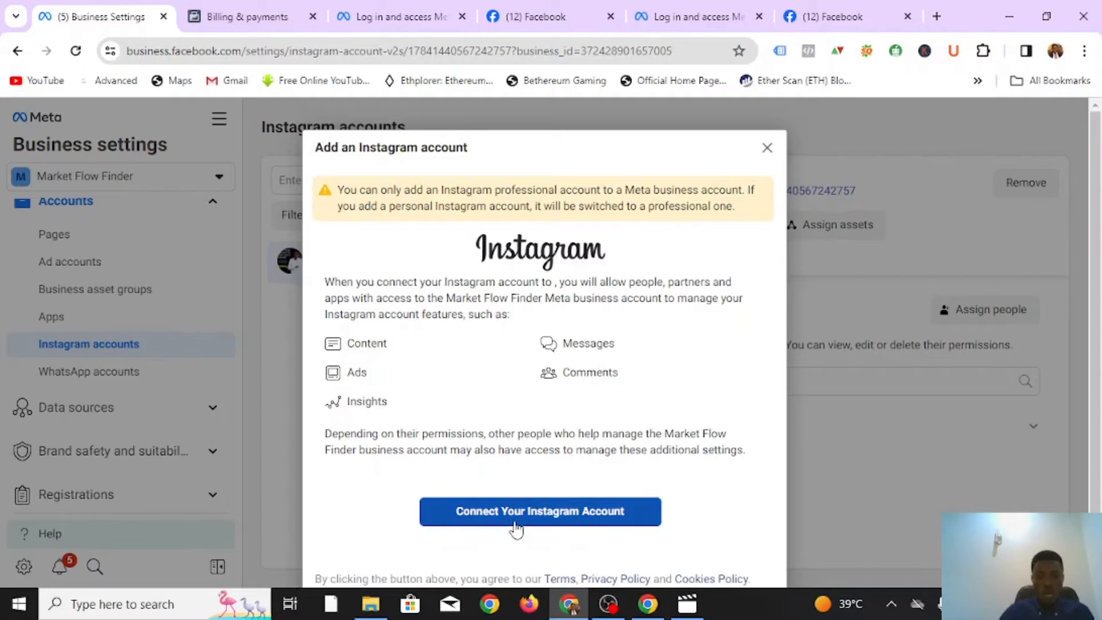
pyautogui.click(766, 151)
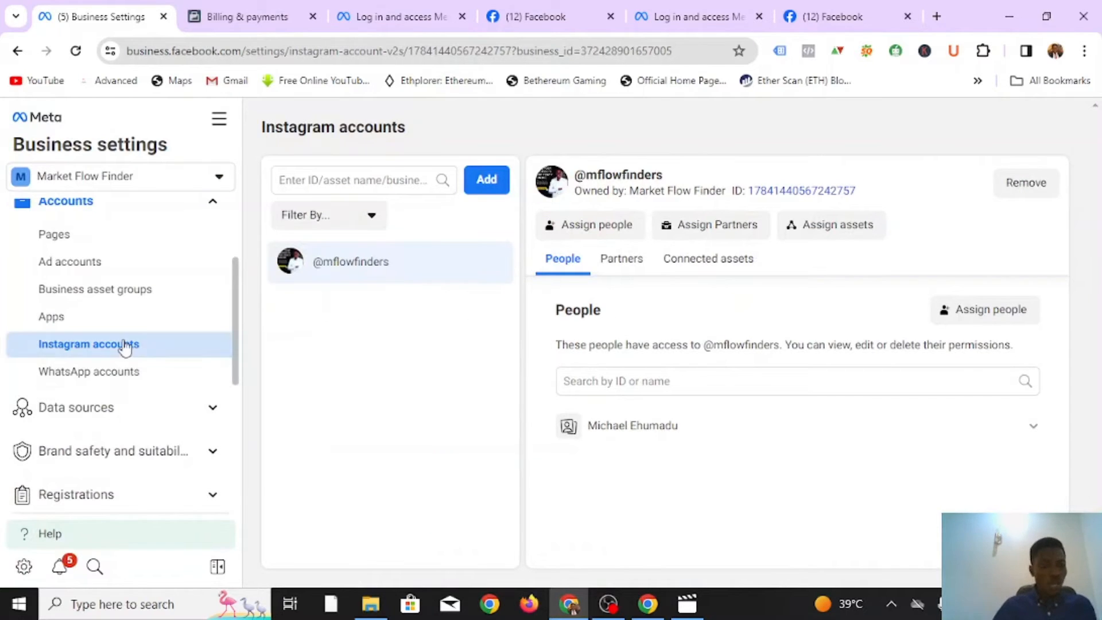
# - View the WhatsApp accounts section and open the form for adding a WhatsApp Business app account
pyautogui.click(105, 379)
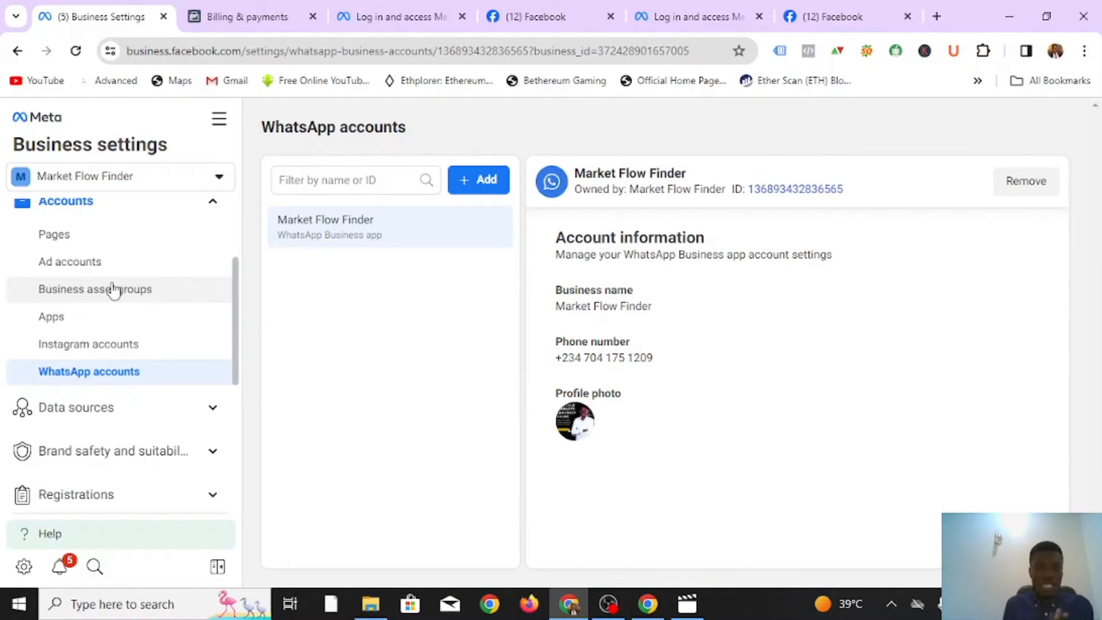
pyautogui.click(456, 183)
pyautogui.click(679, 279)
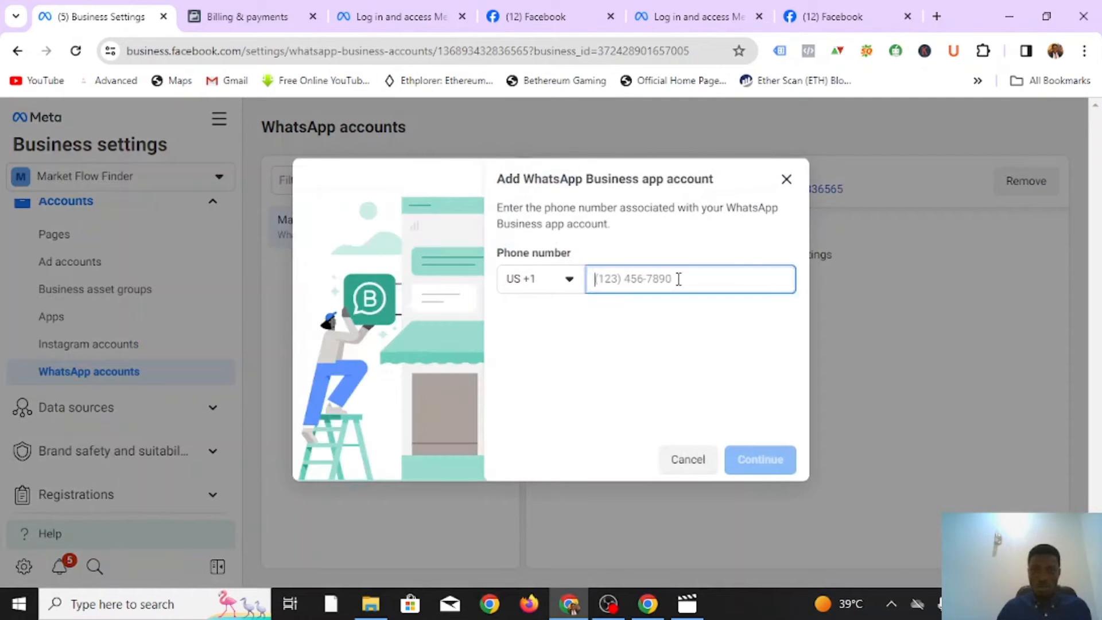
# - Choose Nigeria (NG +234) as the phone number's country code, and close the form without adding an account
pyautogui.click(542, 279)
pyautogui.scroll(-3, 568, 519)
pyautogui.scroll(-1, 561, 517)
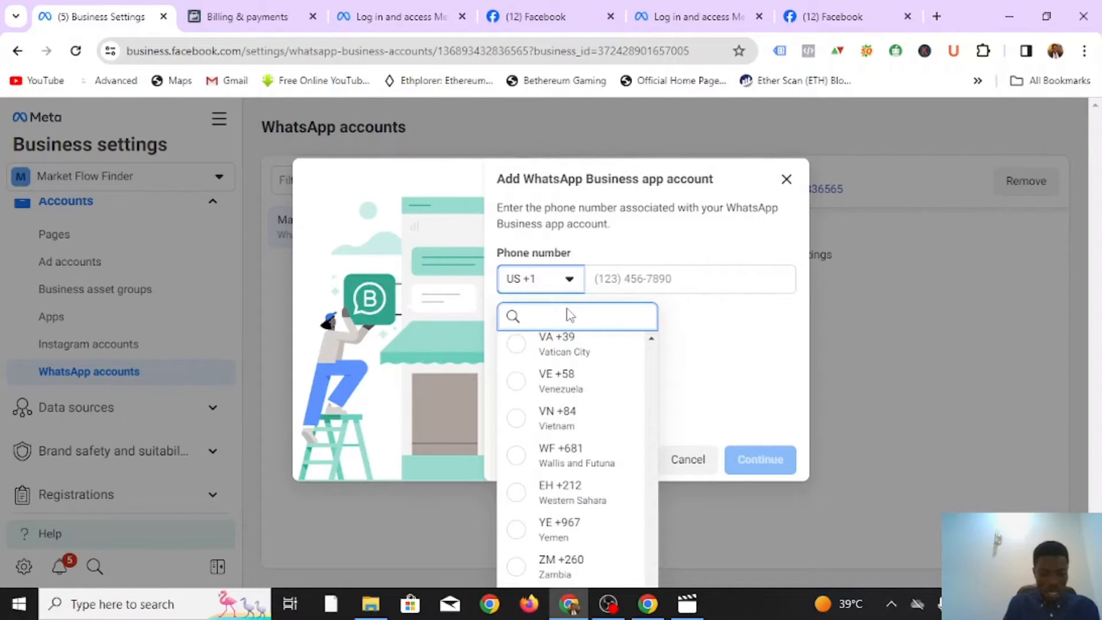
pyautogui.write('NG')
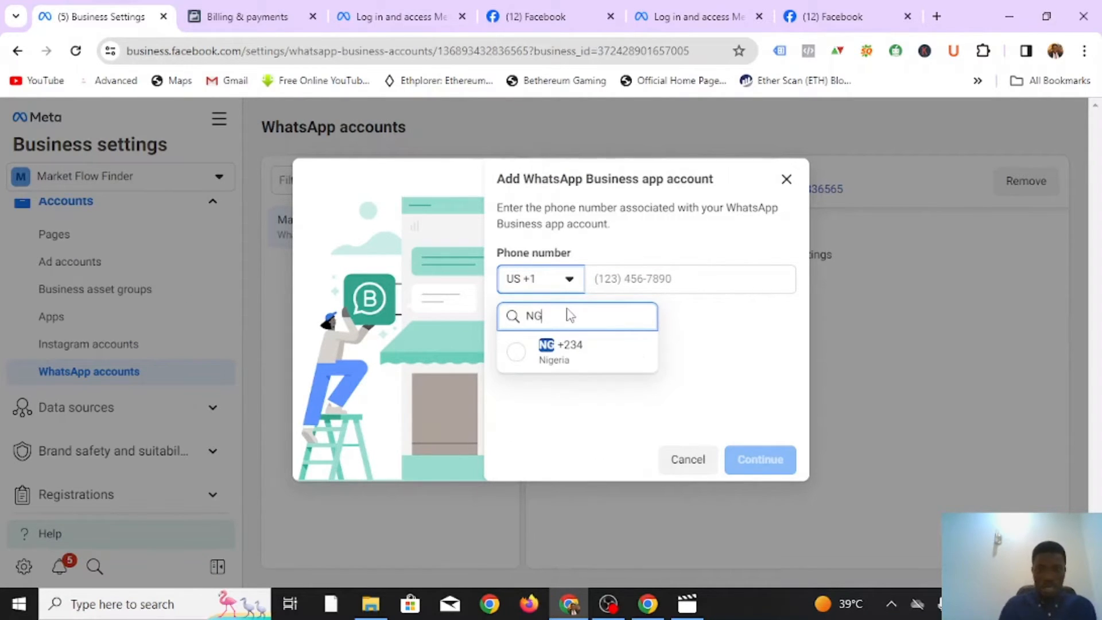
pyautogui.click(575, 350)
pyautogui.click(649, 276)
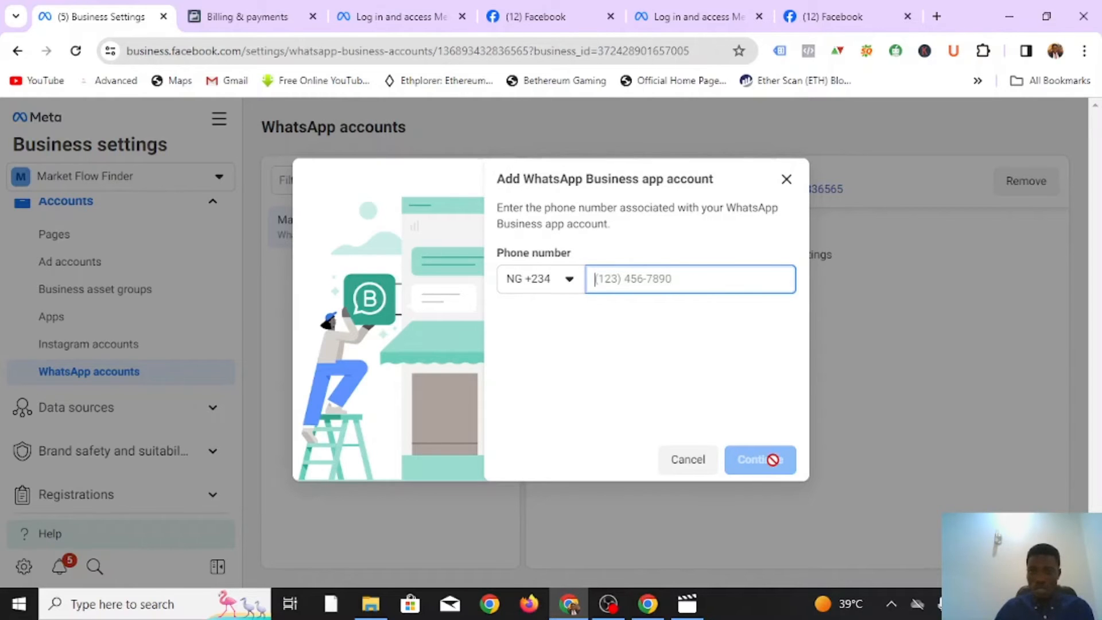
pyautogui.click(785, 179)
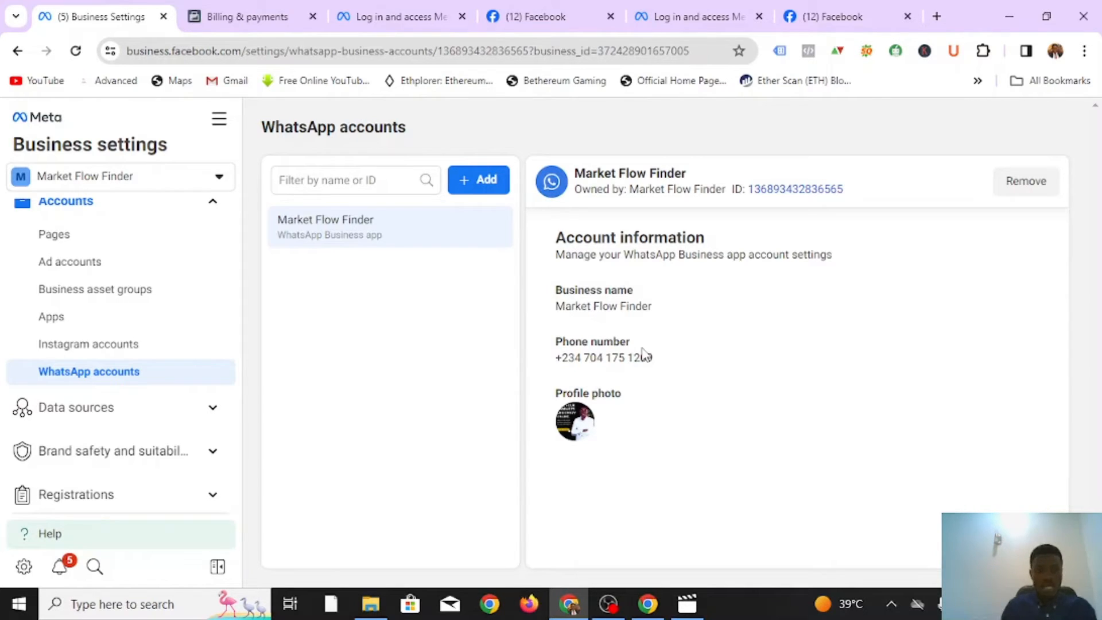
# - Review the whole list of business settings sections, from Users and Accounts down to Business info and Setup Guide
pyautogui.scroll(-4, 123, 373)
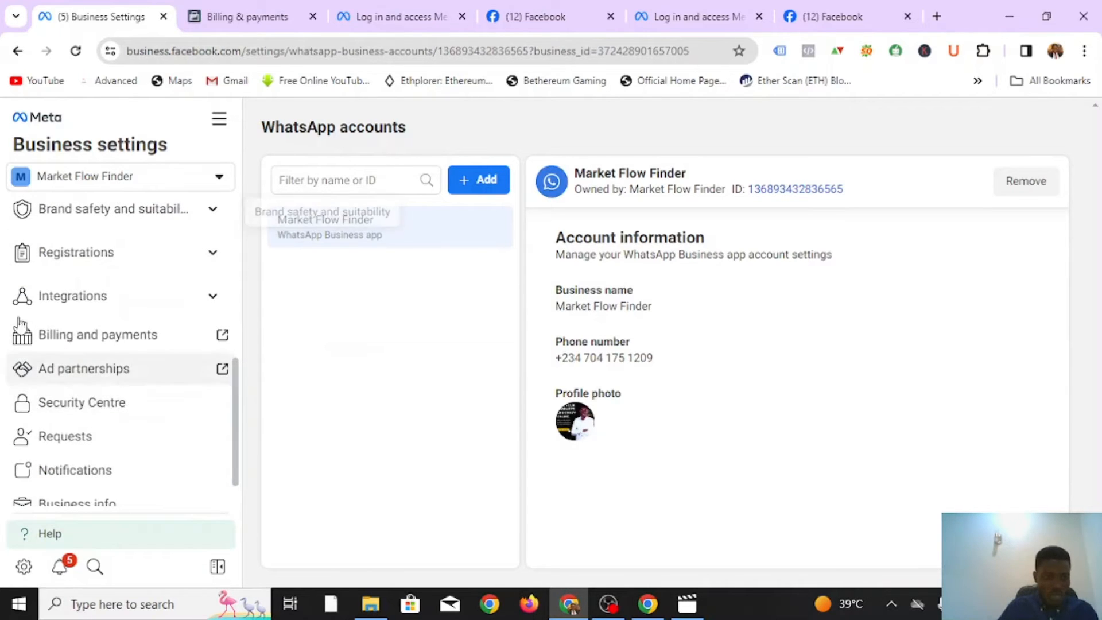
pyautogui.scroll(-1, 81, 439)
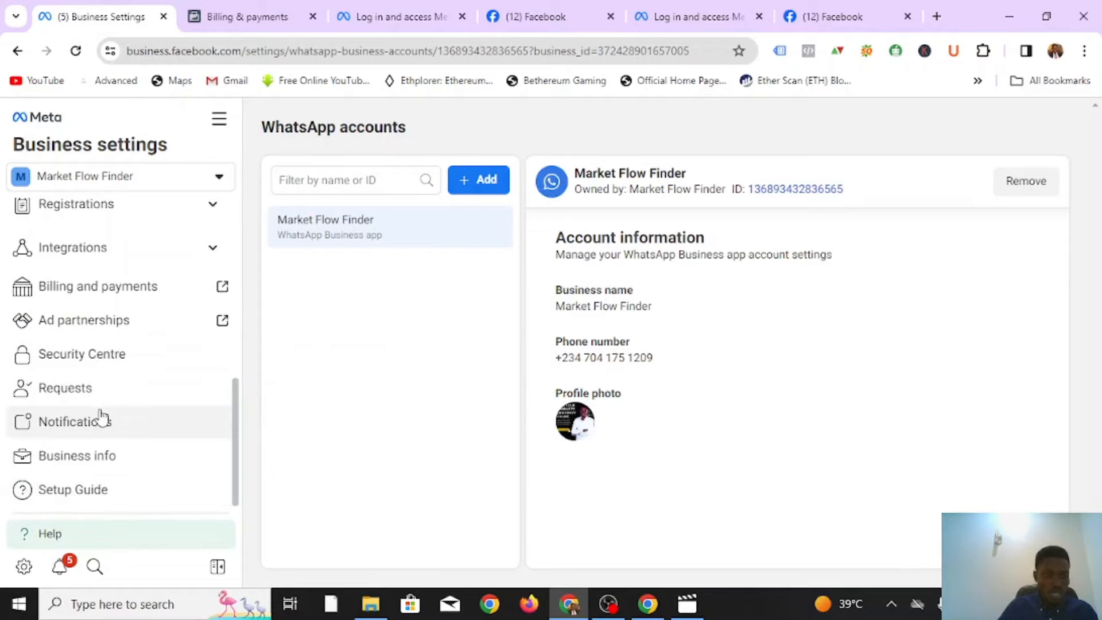
pyautogui.scroll(8, 101, 416)
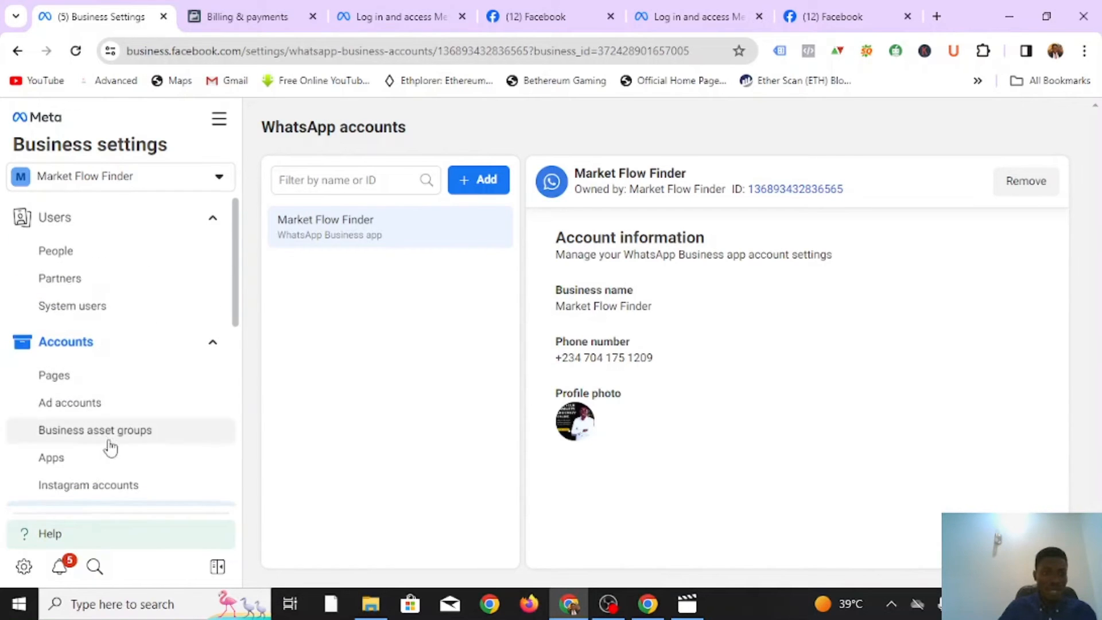
pyautogui.scroll(-4, 81, 287)
pyautogui.scroll(3, 94, 321)
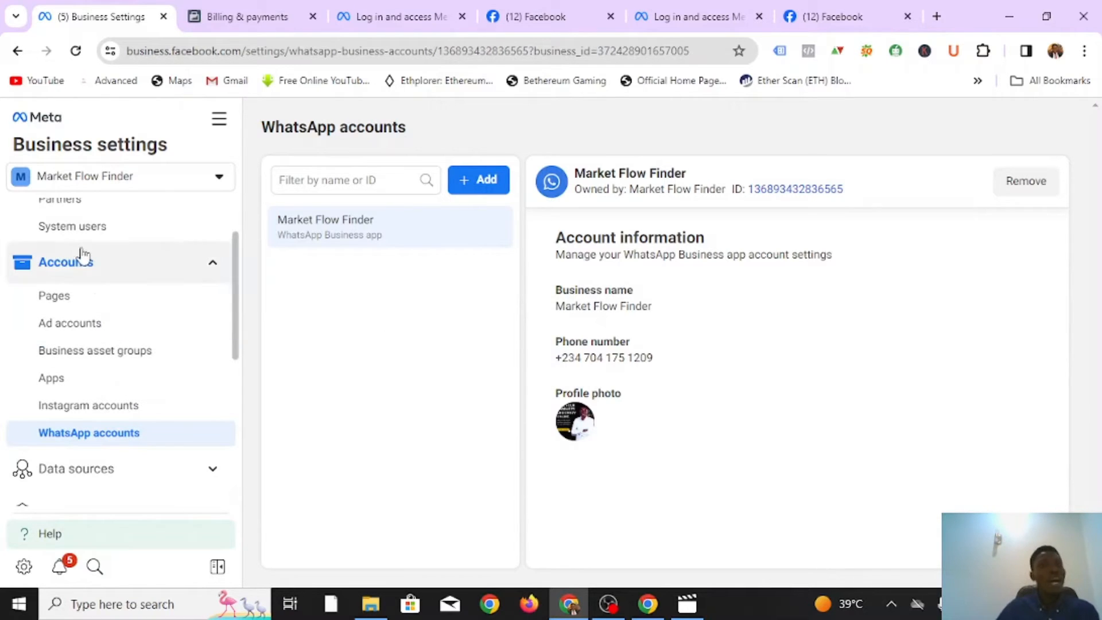
pyautogui.scroll(3, 238, 327)
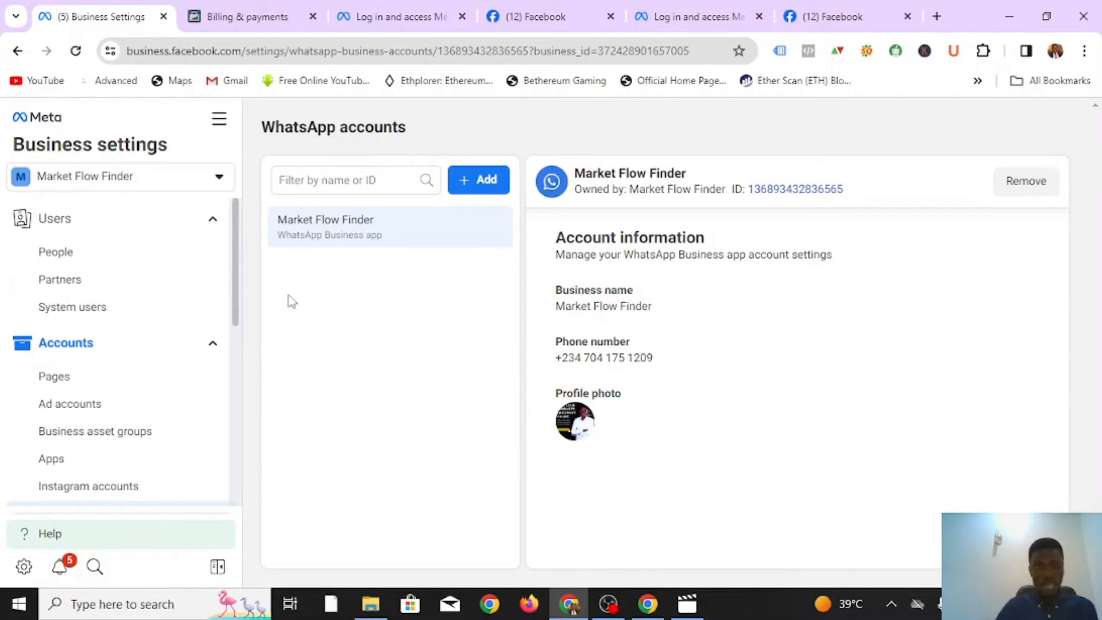
# - Switch to Ads Manager, open the form for creating a new campaign, and close it without creating one
pyautogui.click(227, 129)
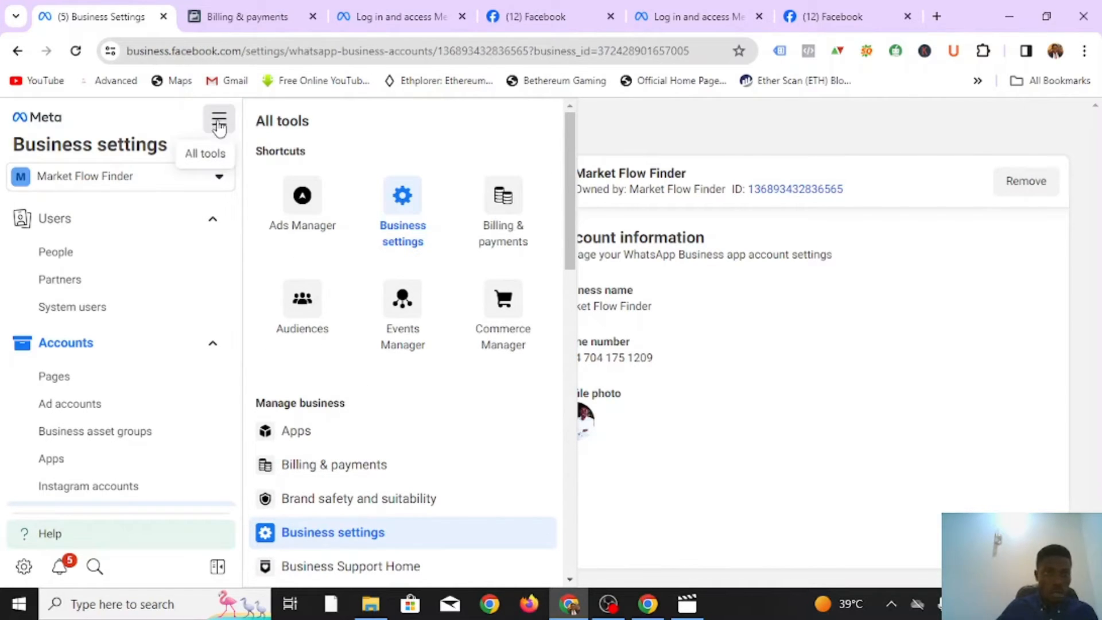
pyautogui.click(307, 212)
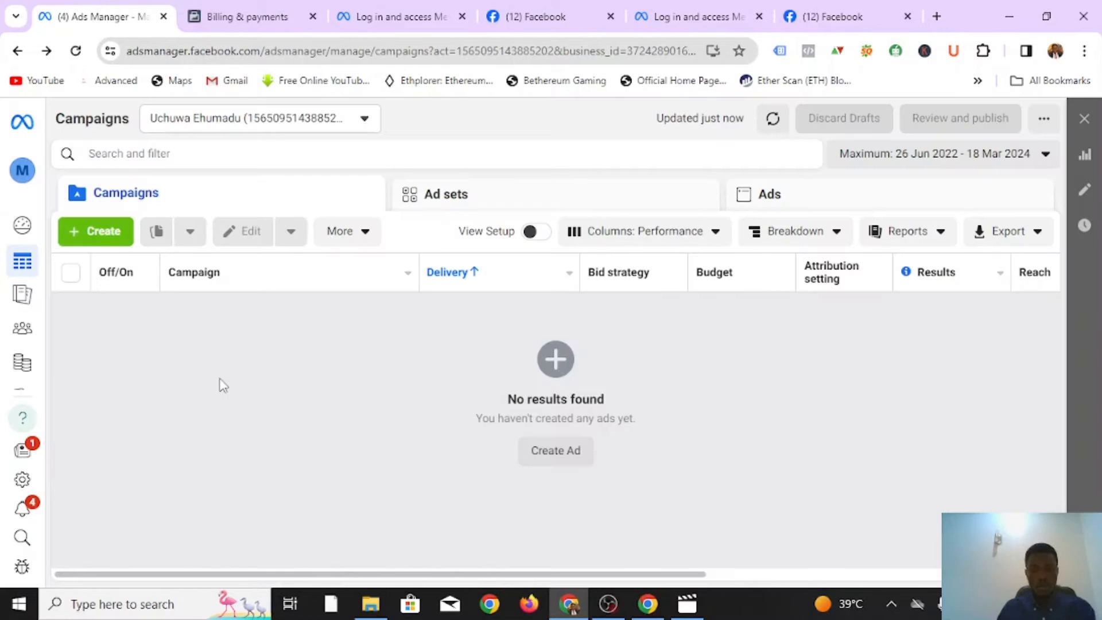
pyautogui.click(89, 232)
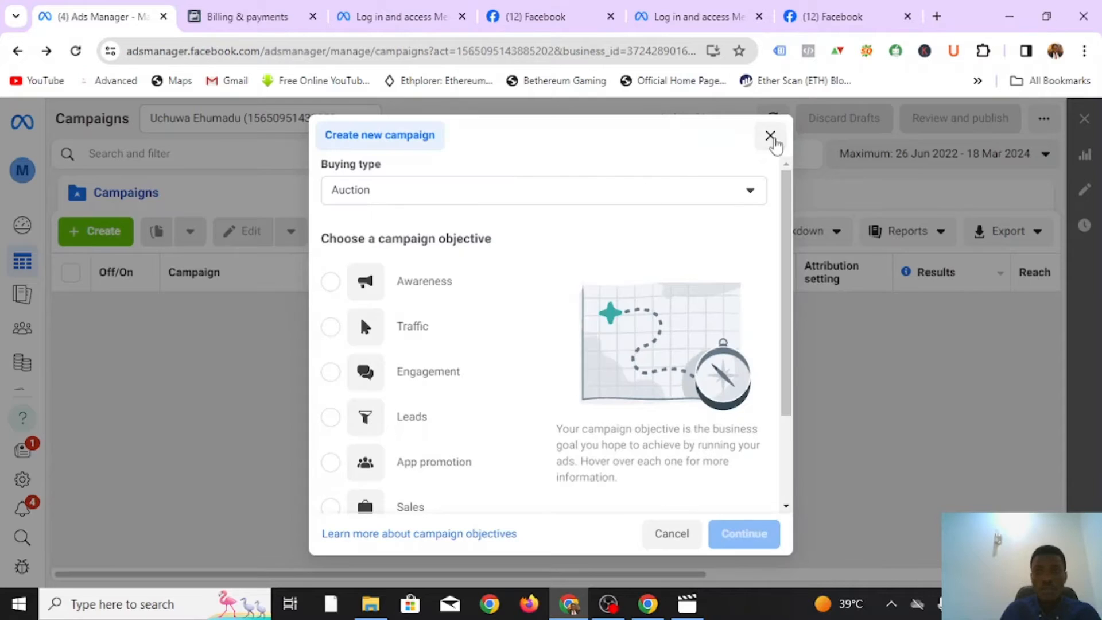
pyautogui.click(771, 138)
# - List all available ad accounts and switch to the personal ad account instead of Mflowfinder
pyautogui.click(364, 118)
pyautogui.moveTo(362, 204)
pyautogui.mouseDown()
pyautogui.moveTo(363, 228)
pyautogui.moveTo(364, 211)
pyautogui.mouseUp()
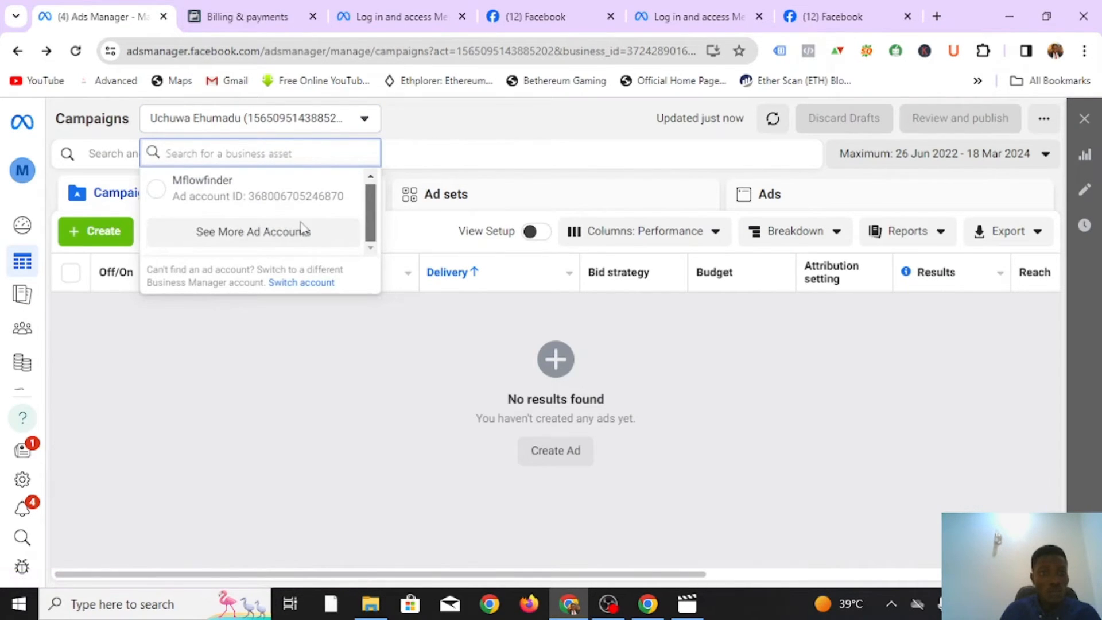
pyautogui.click(247, 231)
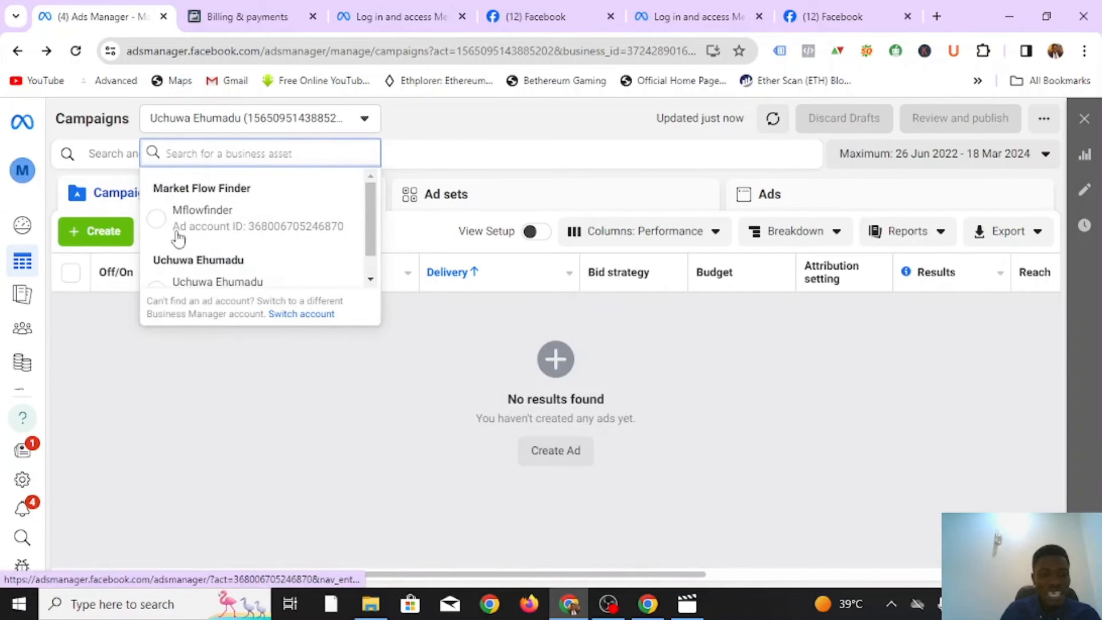
pyautogui.scroll(-1, 172, 290)
pyautogui.scroll(1, 195, 228)
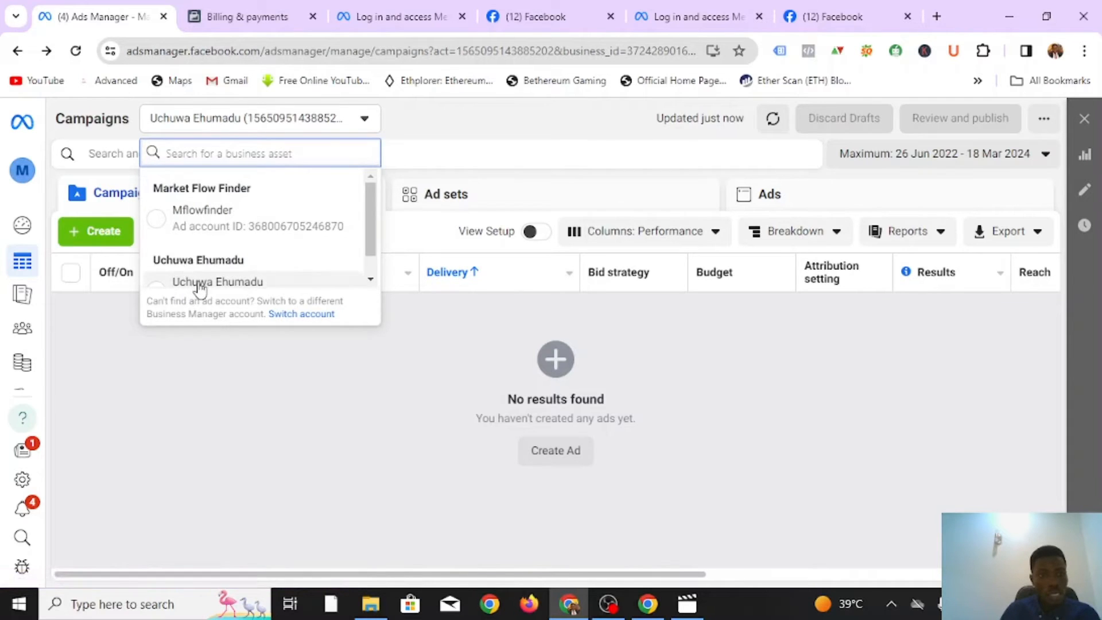
pyautogui.scroll(-1, 180, 265)
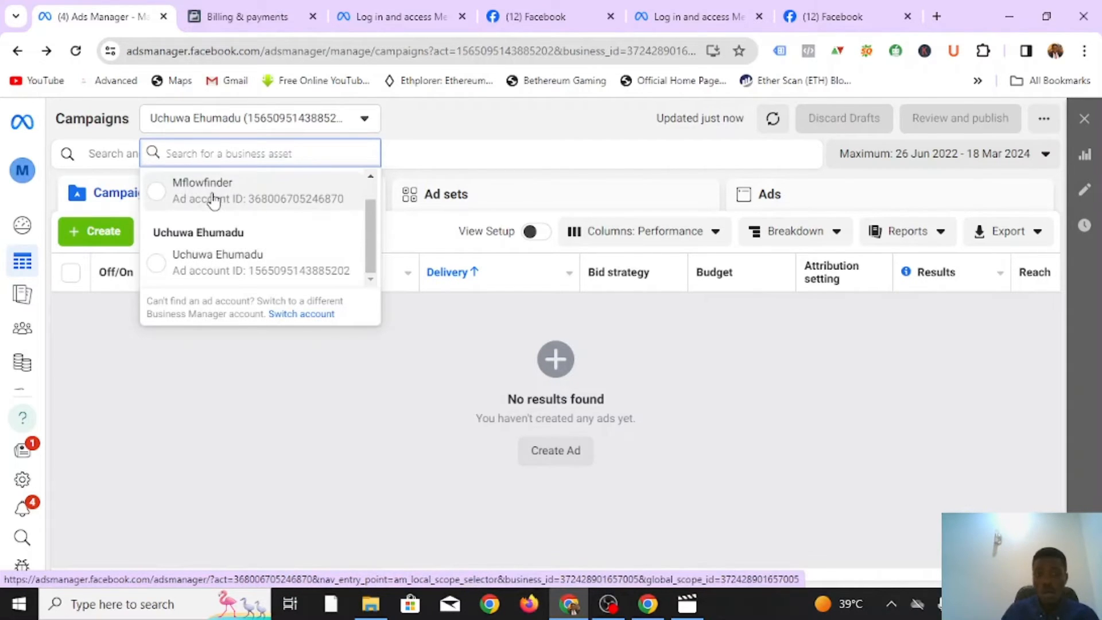
pyautogui.scroll(1, 371, 230)
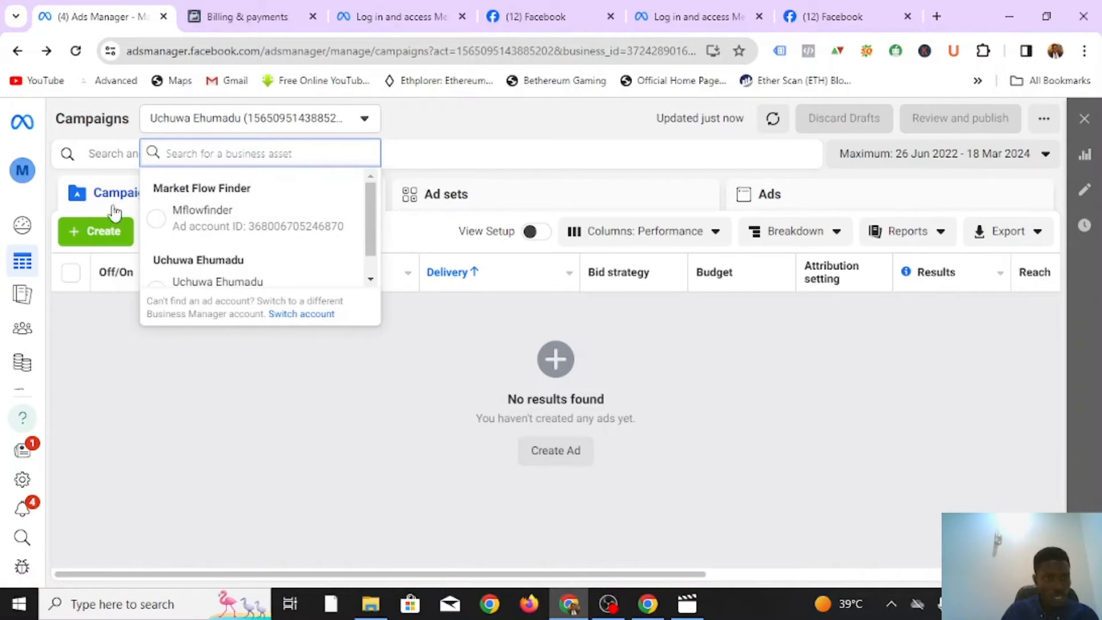
pyautogui.scroll(-1, 158, 256)
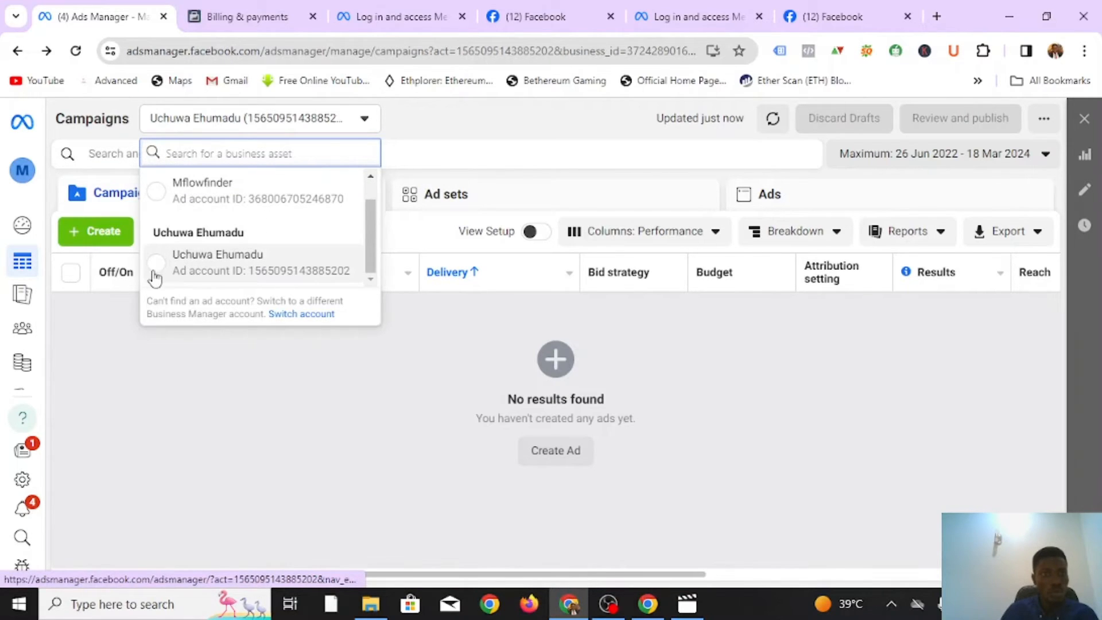
pyautogui.click(156, 266)
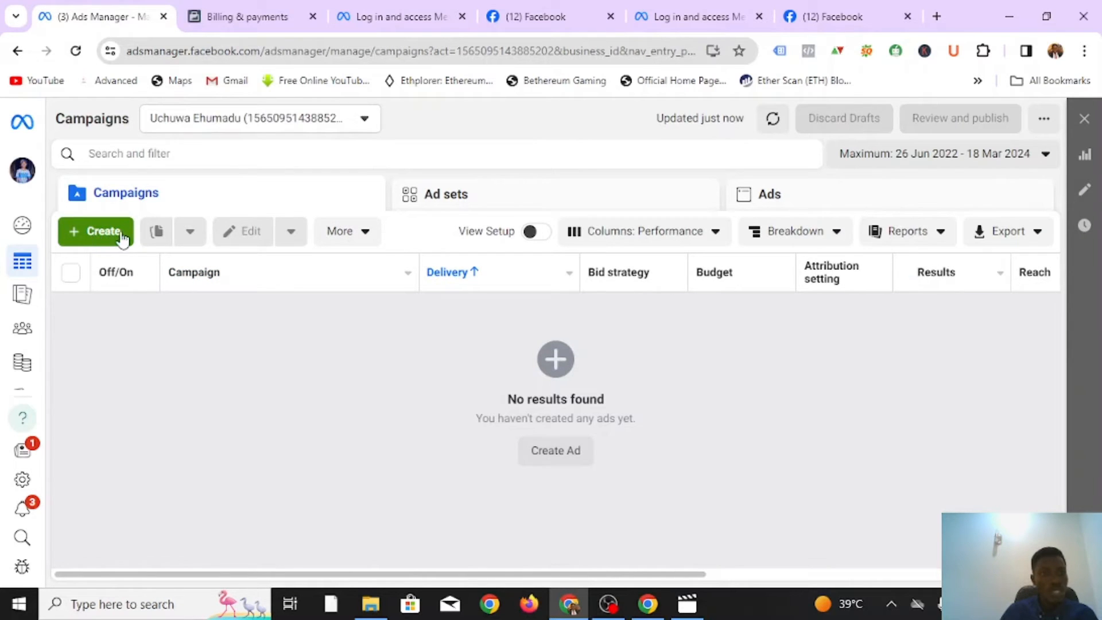
# - Open the new campaign form, select the Auction buying type, examine the campaign objectives, and close the form
pyautogui.click(94, 235)
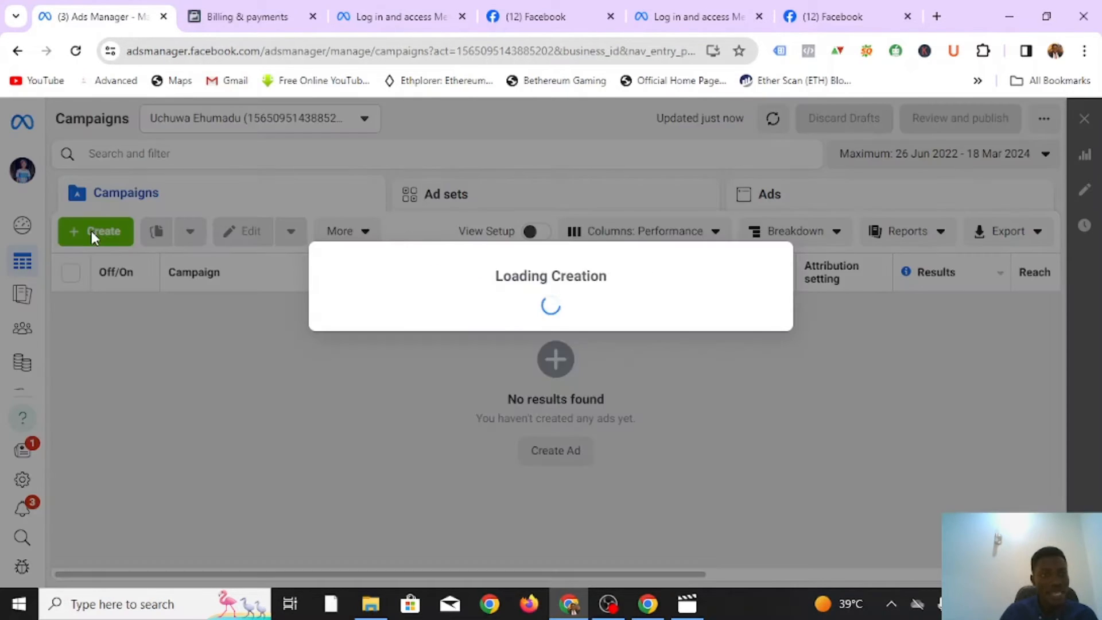
pyautogui.click(749, 194)
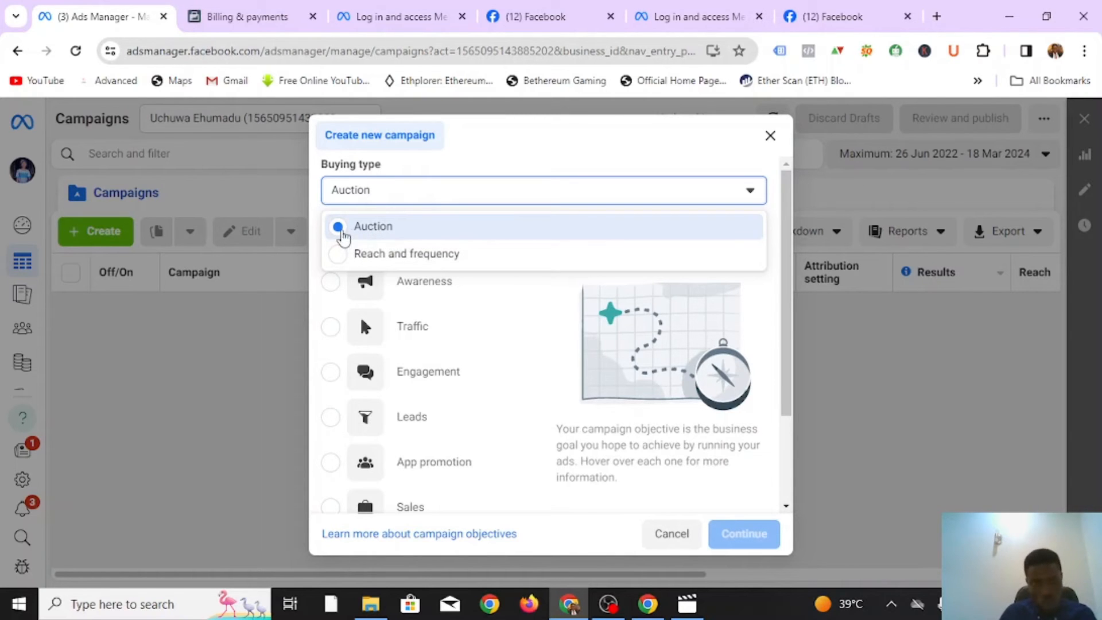
pyautogui.click(359, 234)
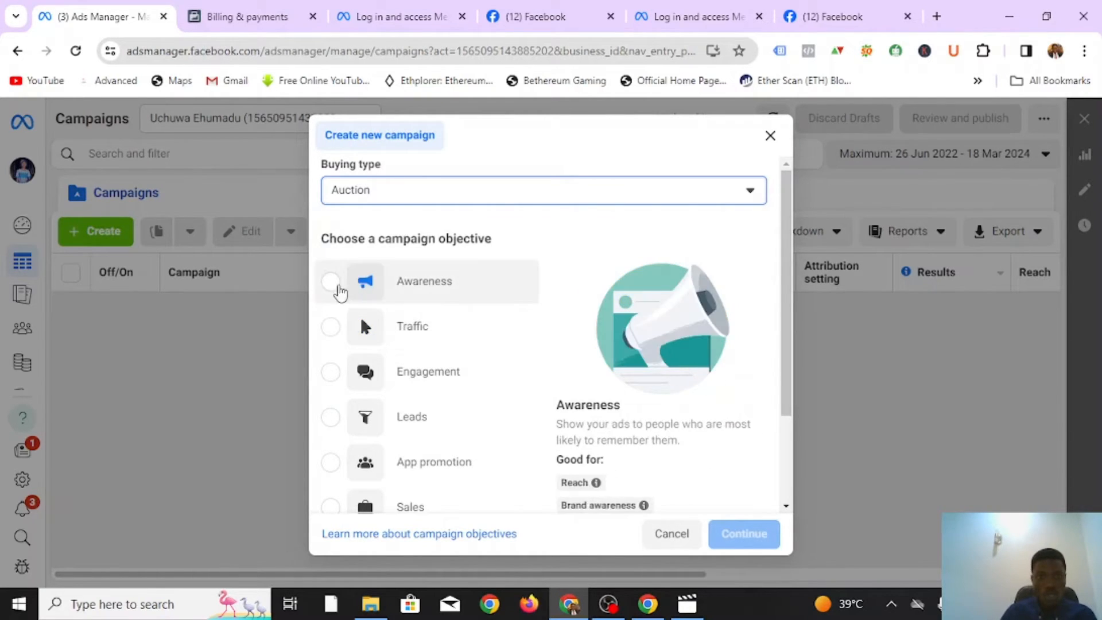
pyautogui.scroll(-1, 413, 307)
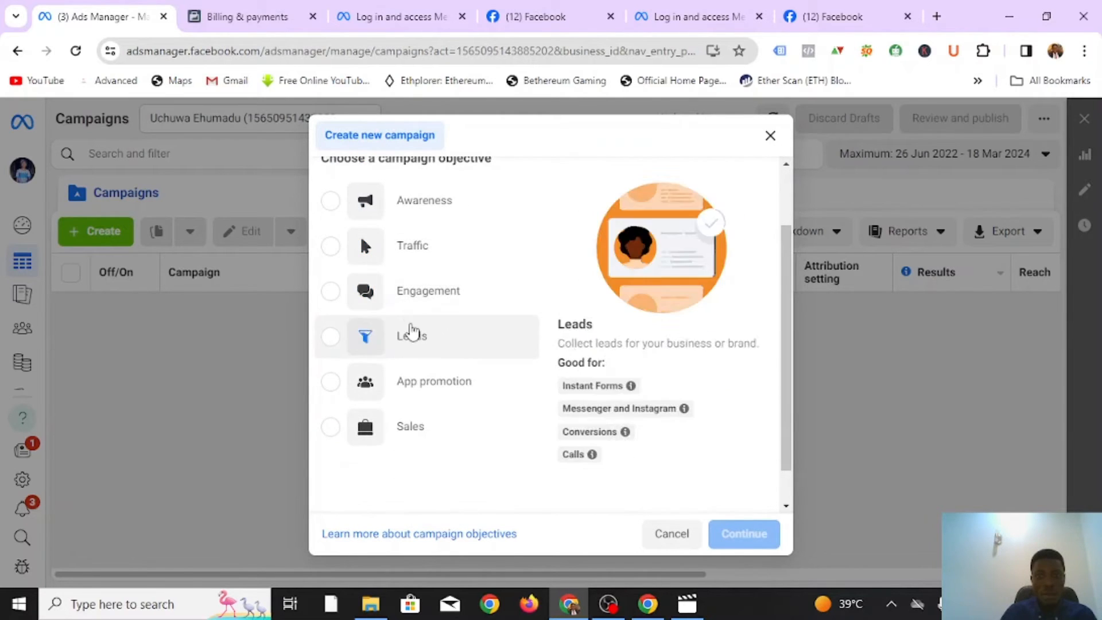
pyautogui.scroll(1, 411, 333)
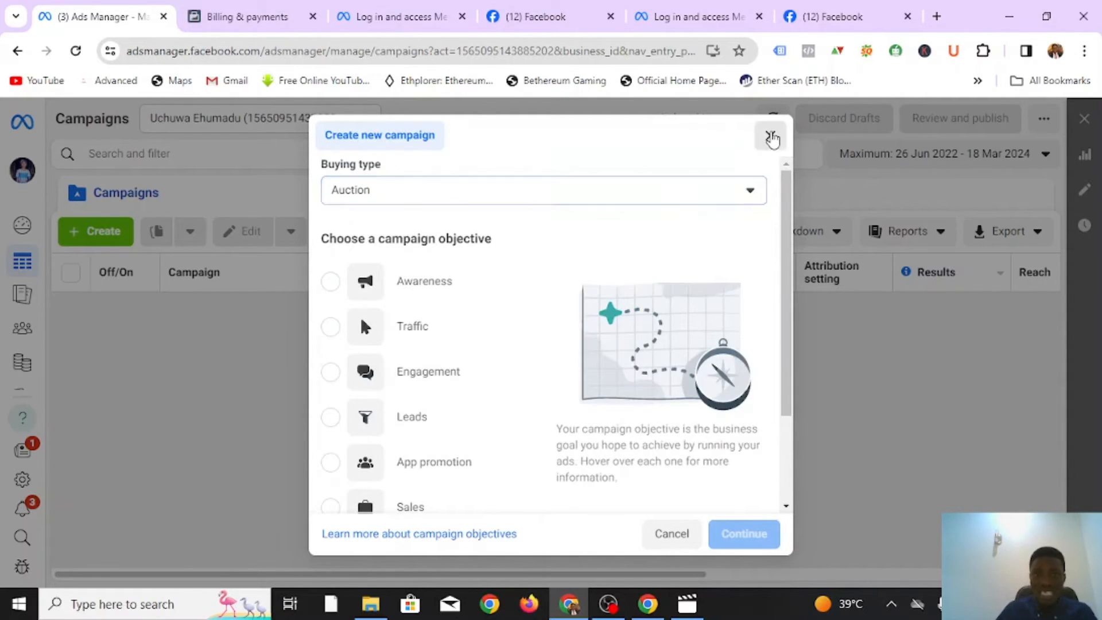
pyautogui.click(770, 136)
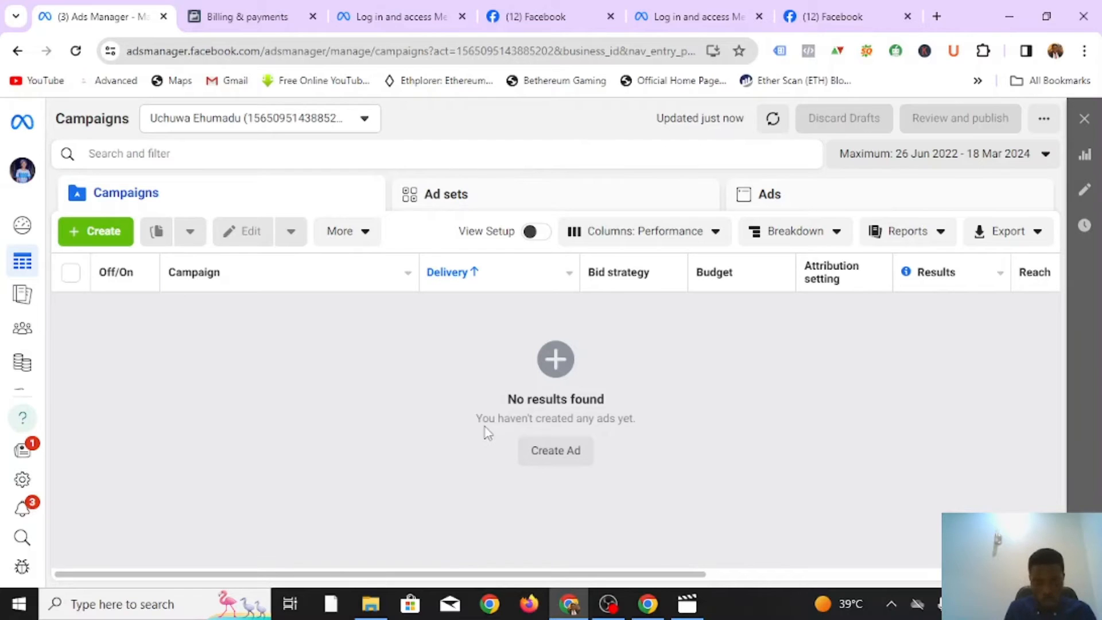
# - View the Ads list, return to Campaigns, and reopen the new campaign form to examine the objectives from Awareness to Sales
pyautogui.click(821, 207)
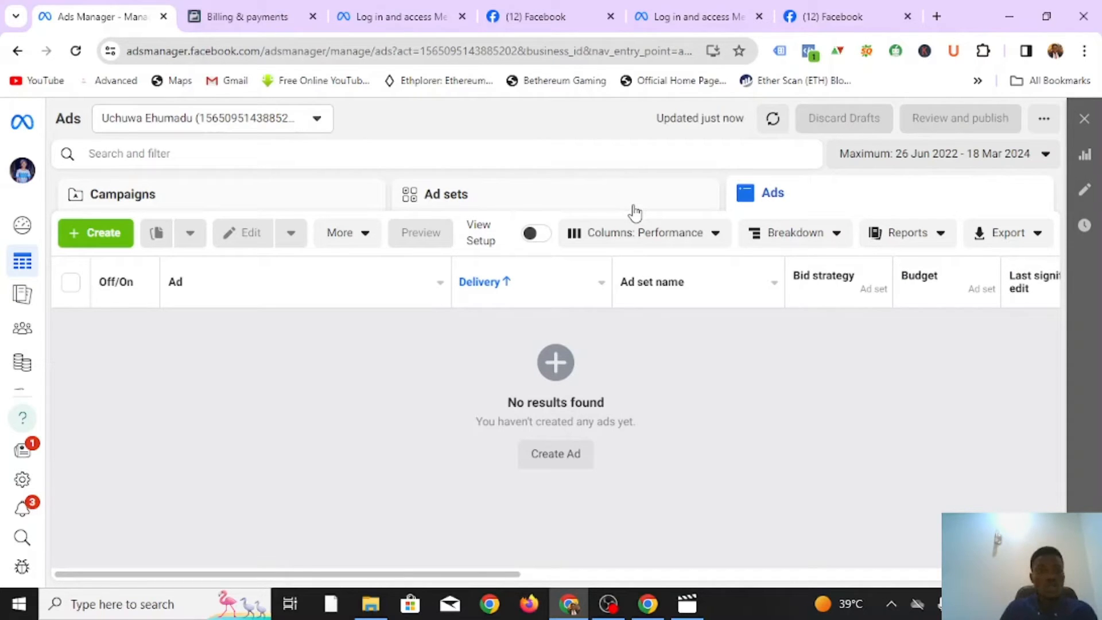
pyautogui.click(141, 192)
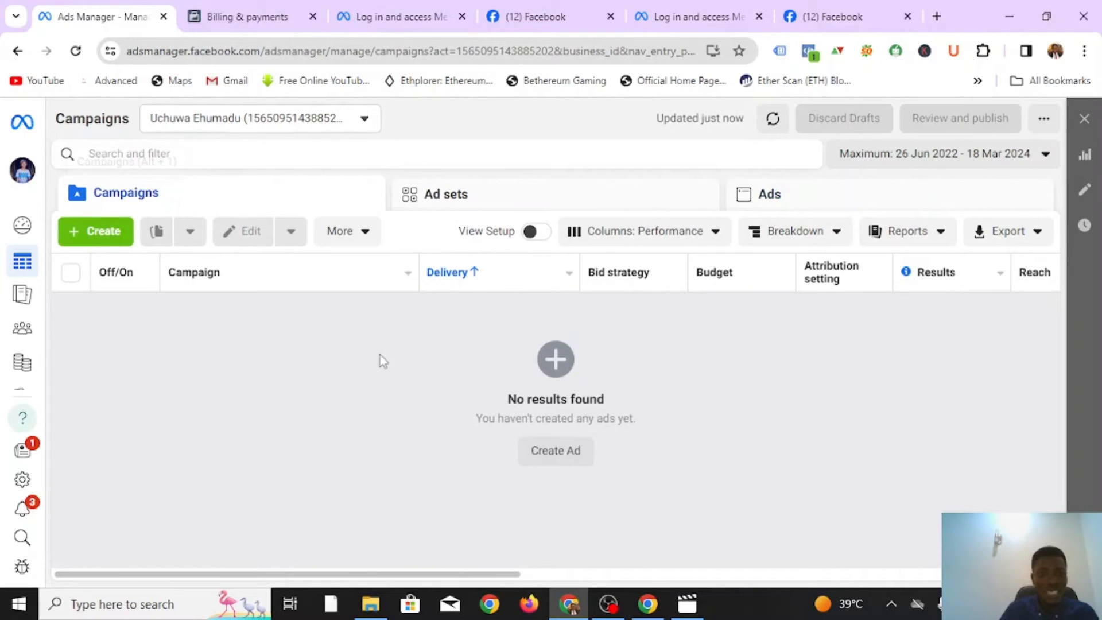
pyautogui.click(109, 244)
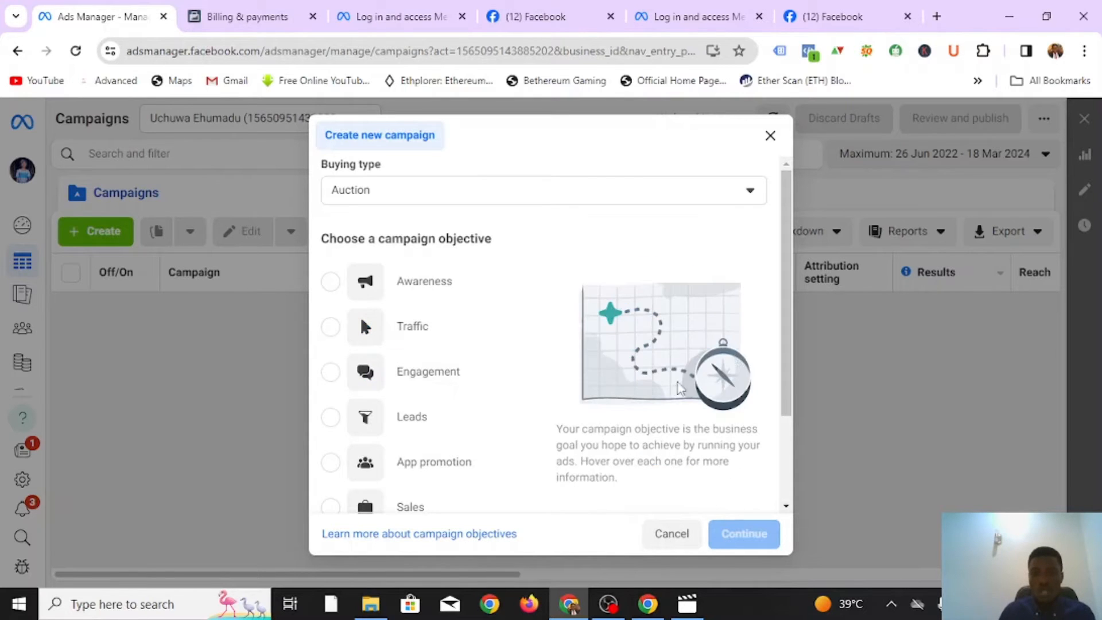
pyautogui.scroll(-1, 568, 358)
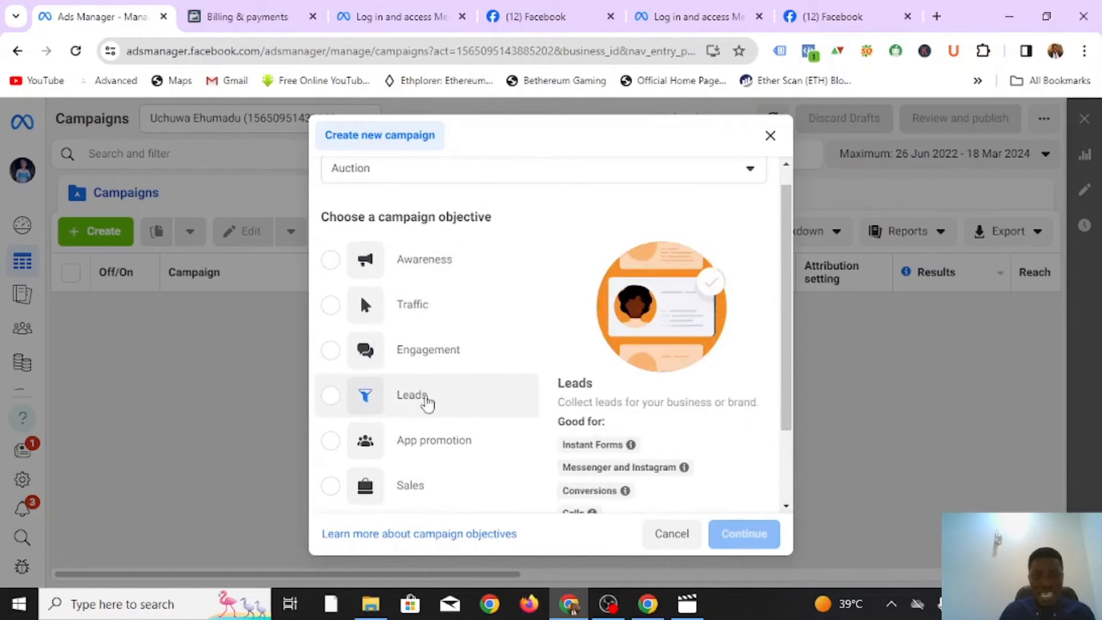
pyautogui.moveTo(381, 411)
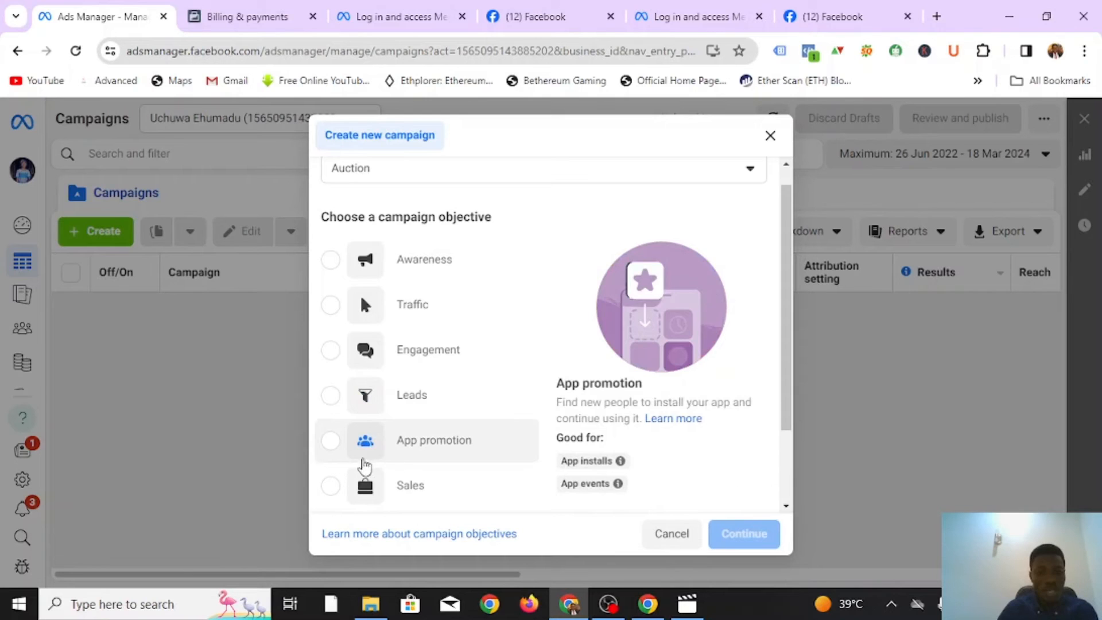
pyautogui.moveTo(785, 351); pyautogui.dragTo(772, 424)
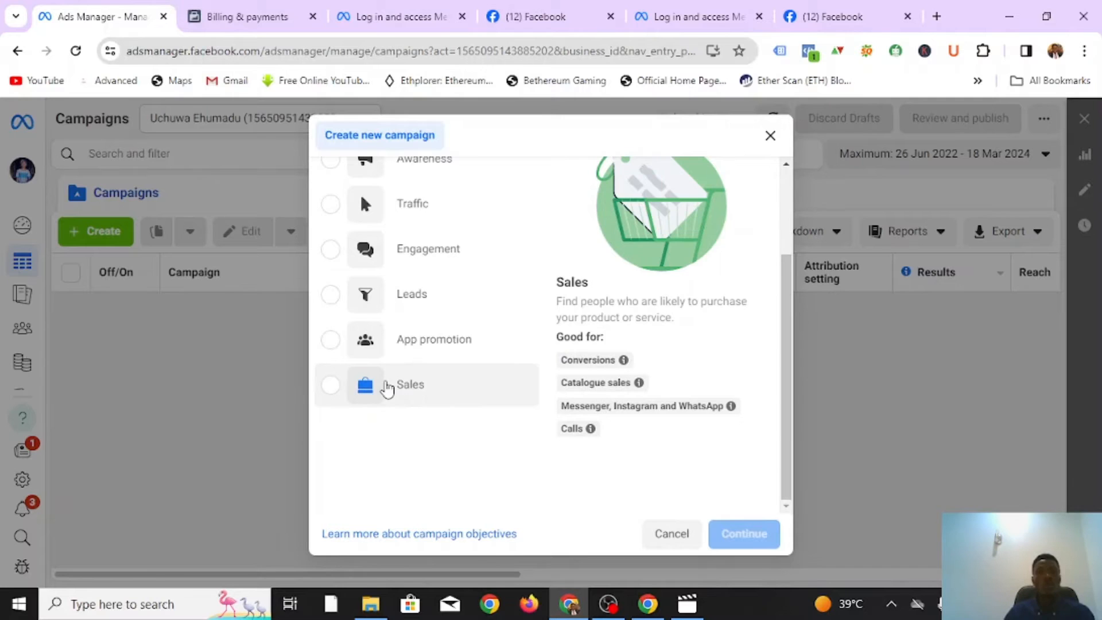
pyautogui.scroll(1, 780, 257)
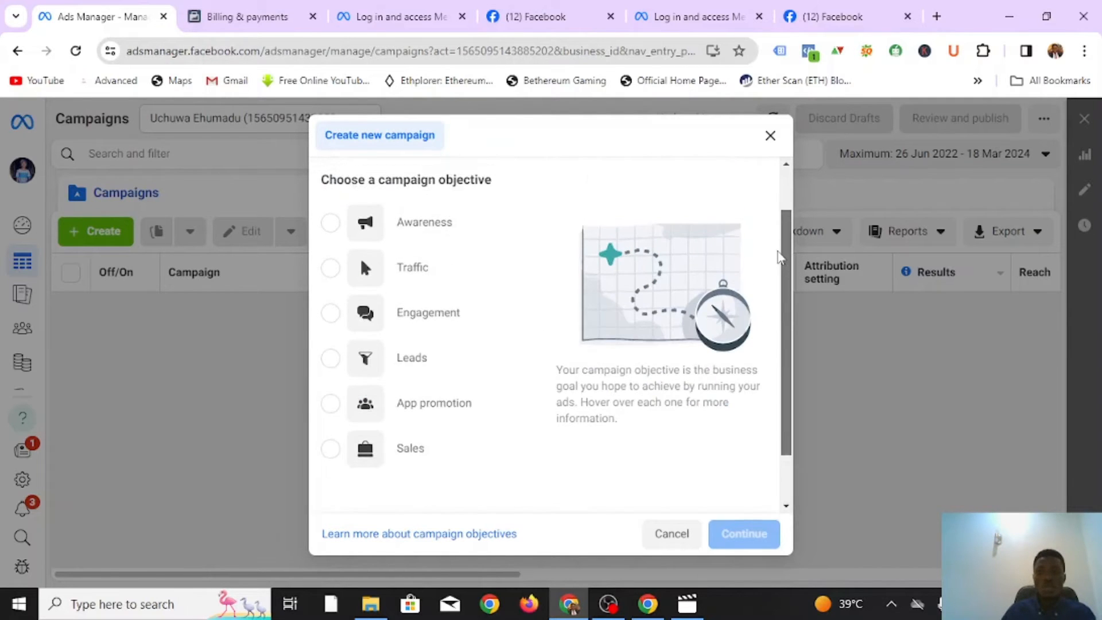
pyautogui.scroll(1, 781, 256)
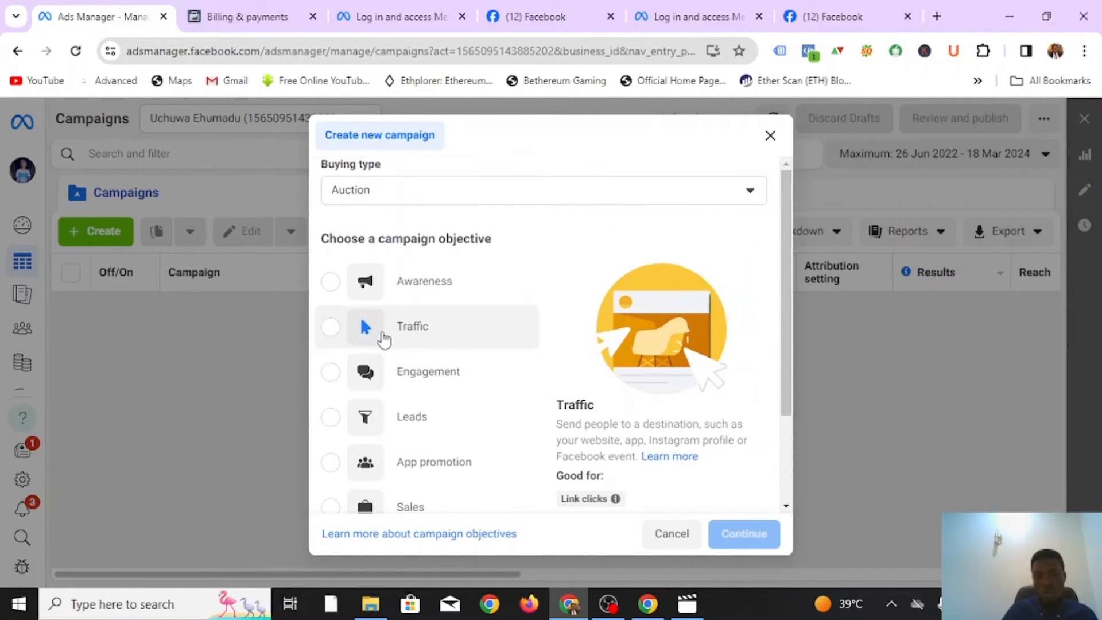
# - Create a new campaign with the Sales objective and the Manual sales campaign setup
pyautogui.scroll(-3, 402, 343)
pyautogui.scroll(2, 497, 287)
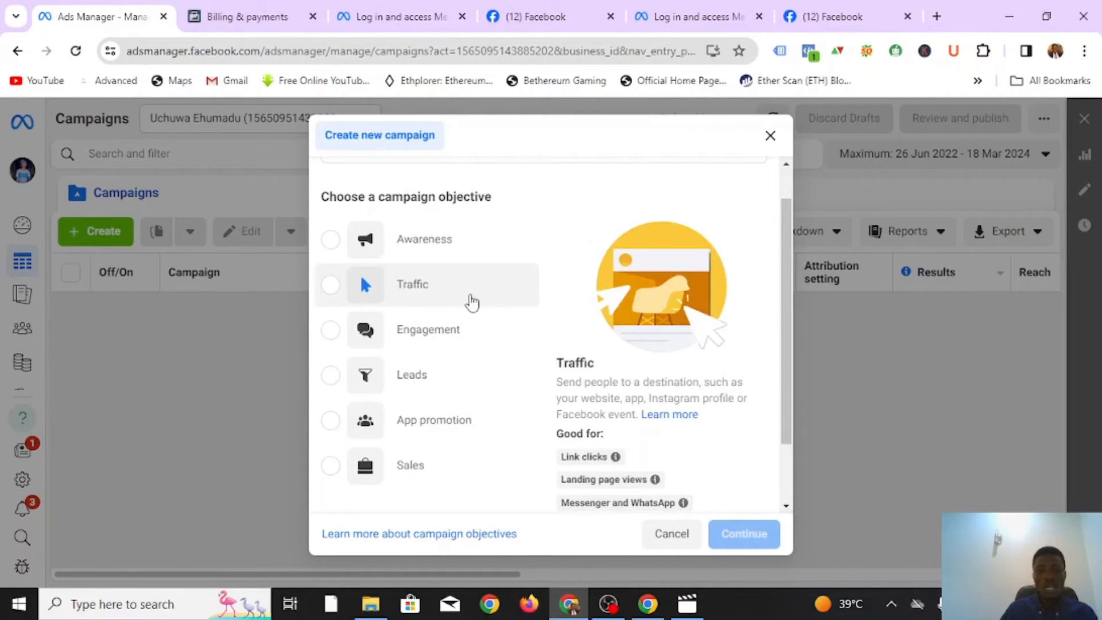
pyautogui.scroll(-2, 399, 398)
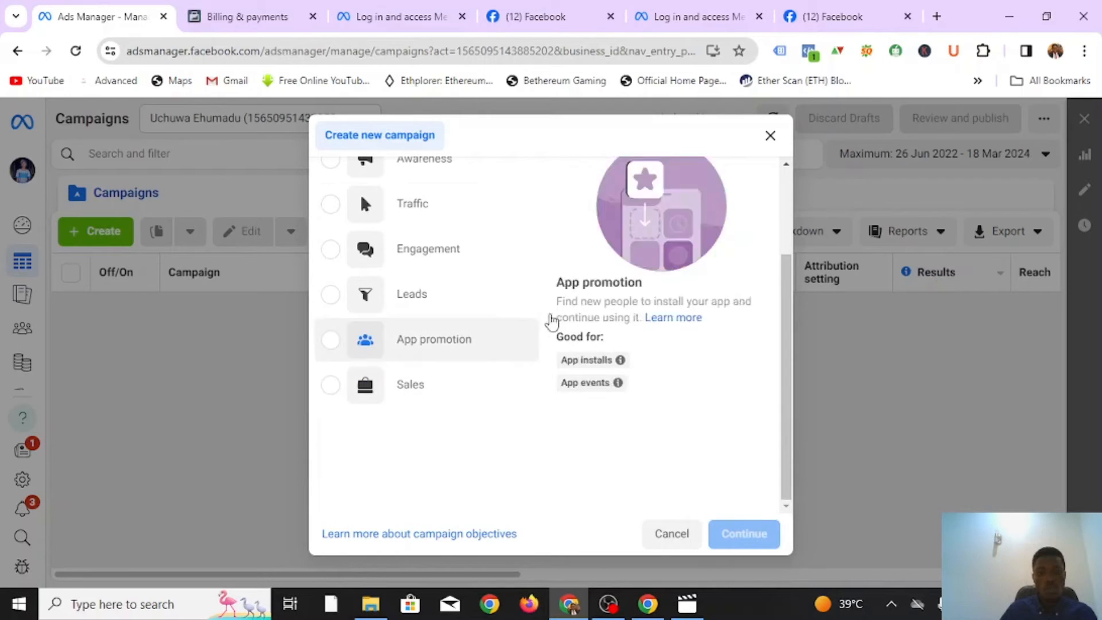
pyautogui.click(332, 389)
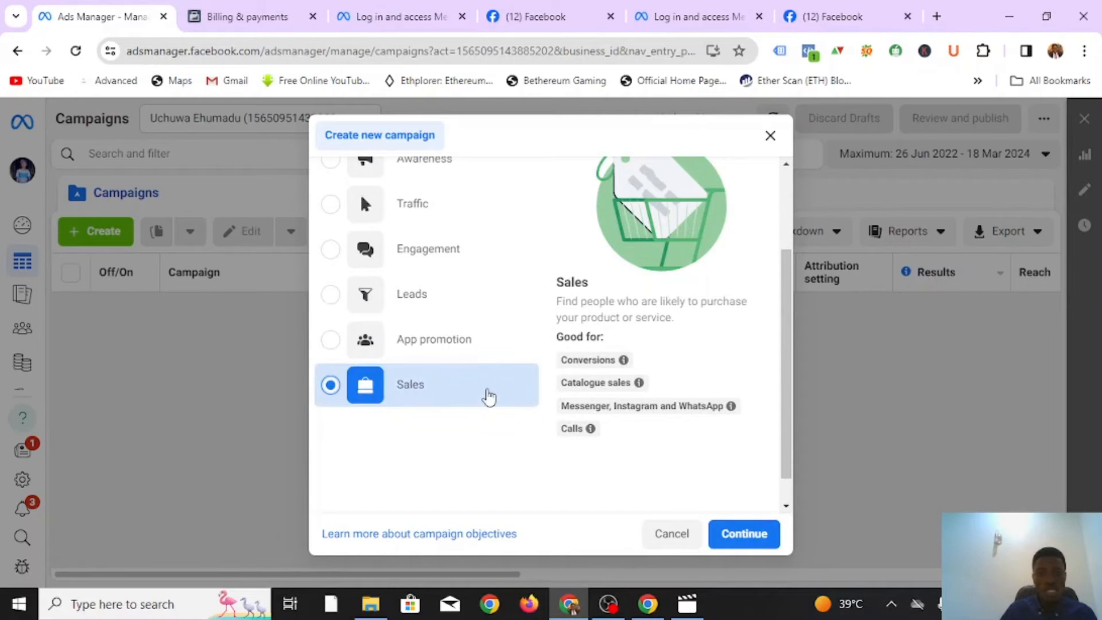
pyautogui.click(743, 535)
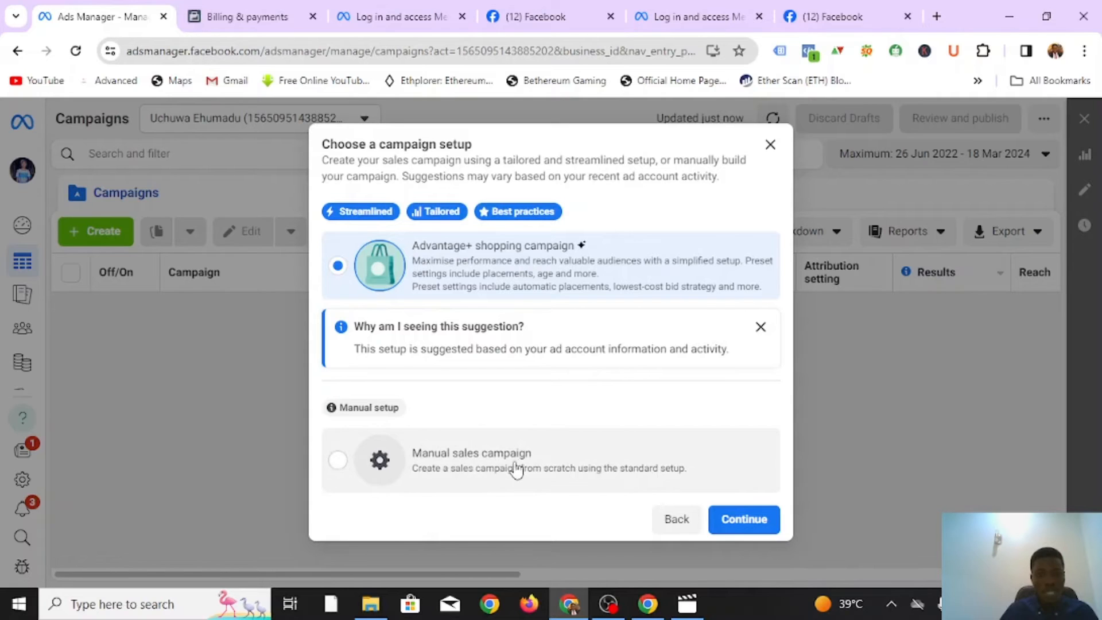
pyautogui.click(341, 474)
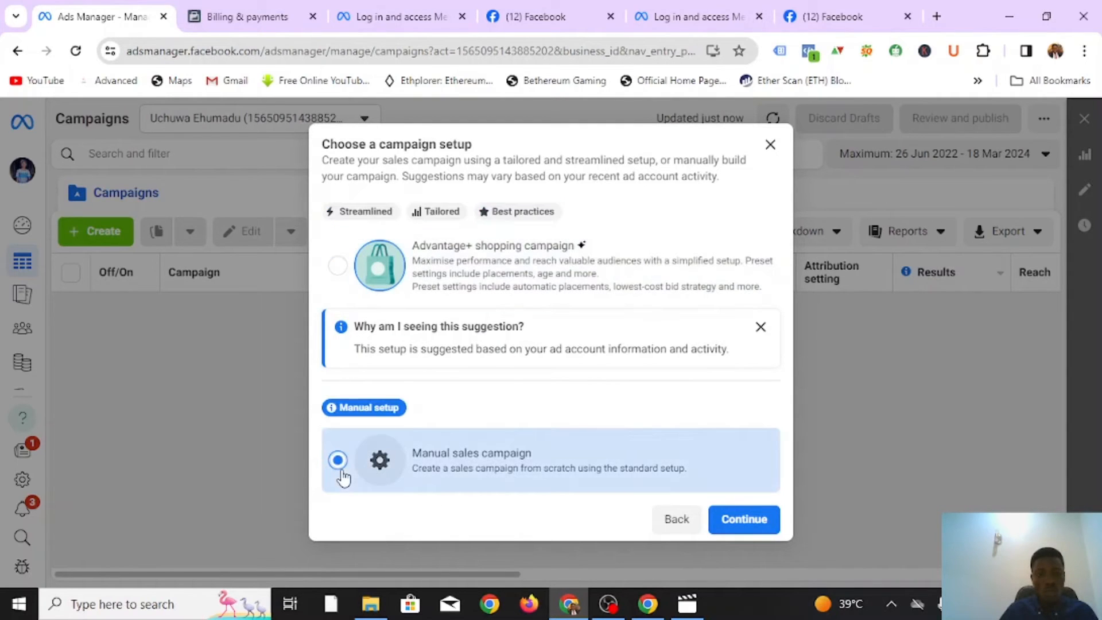
pyautogui.click(750, 521)
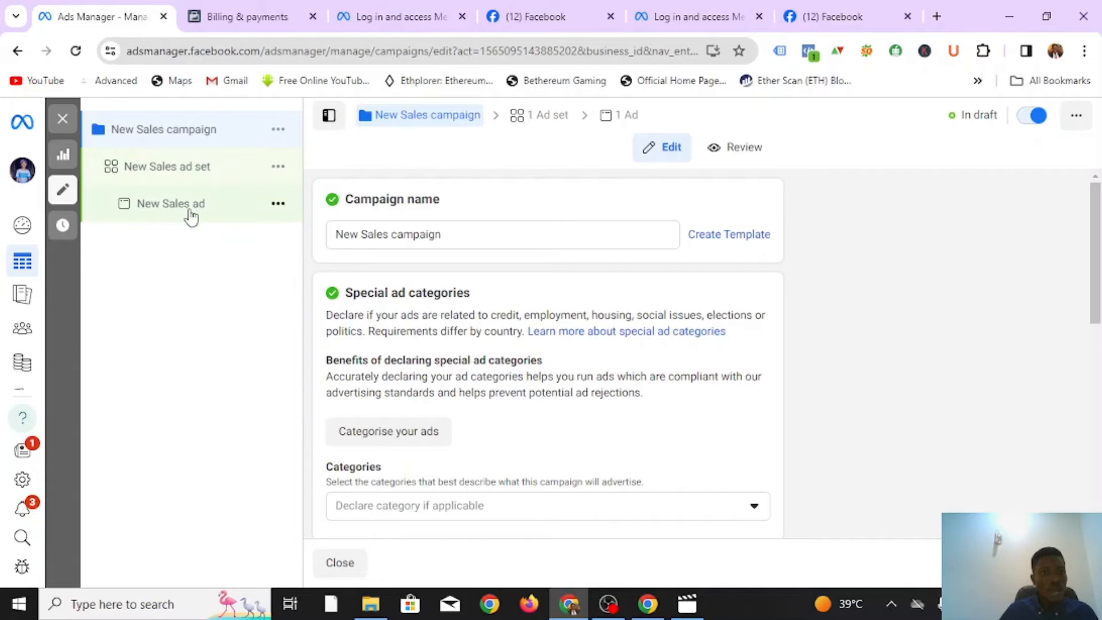
# - Rename the new sales campaign as FAD
pyautogui.moveTo(447, 225); pyautogui.dragTo(300, 239)
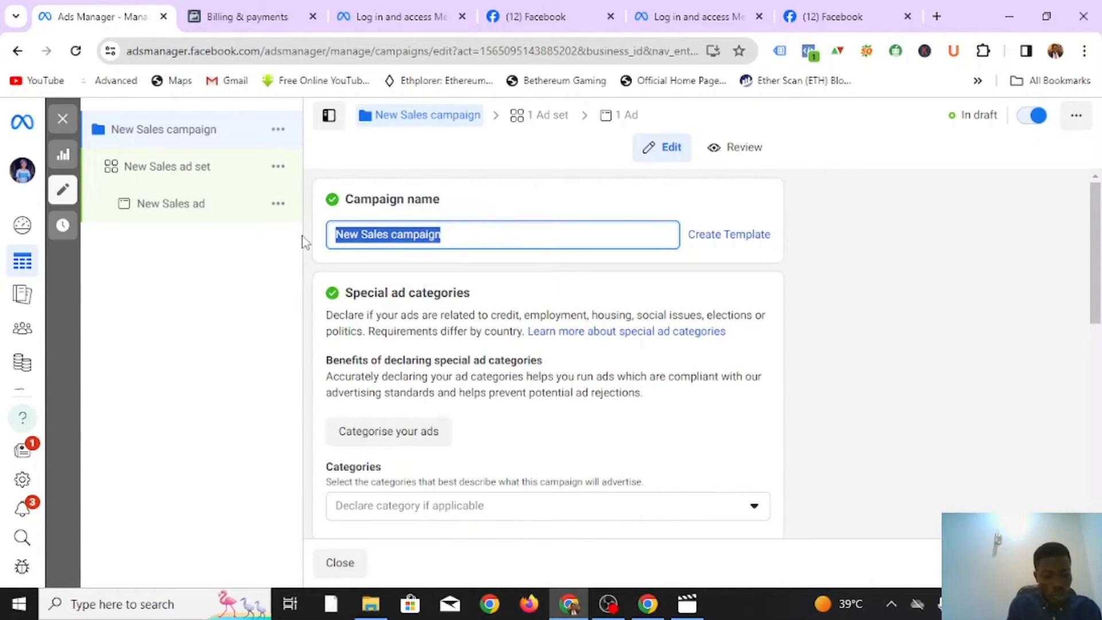
pyautogui.write('FAD')
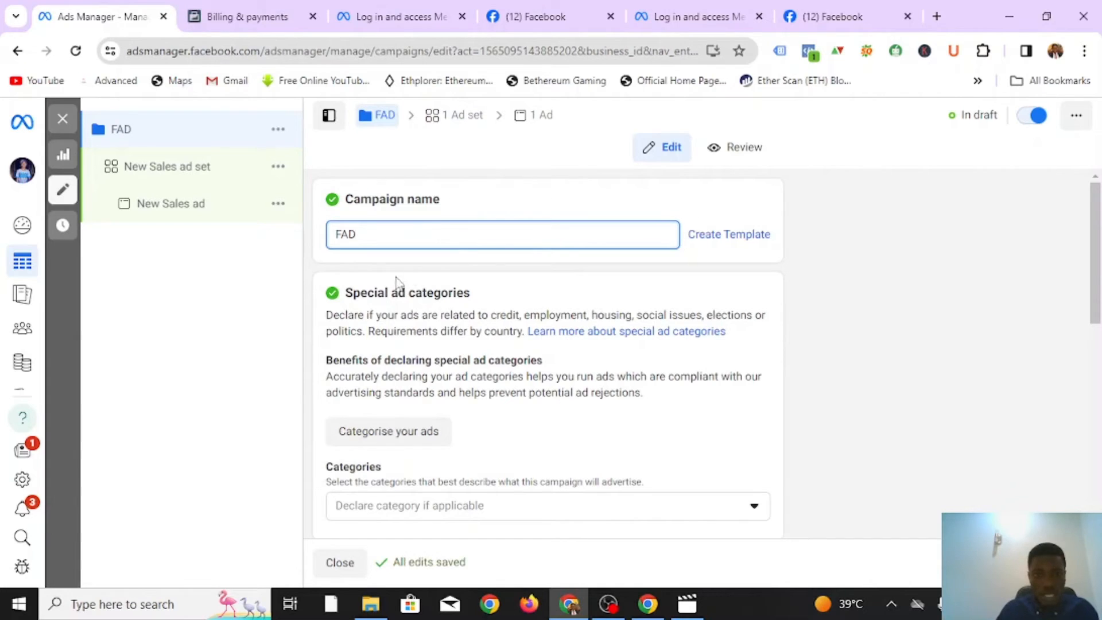
pyautogui.click(575, 270)
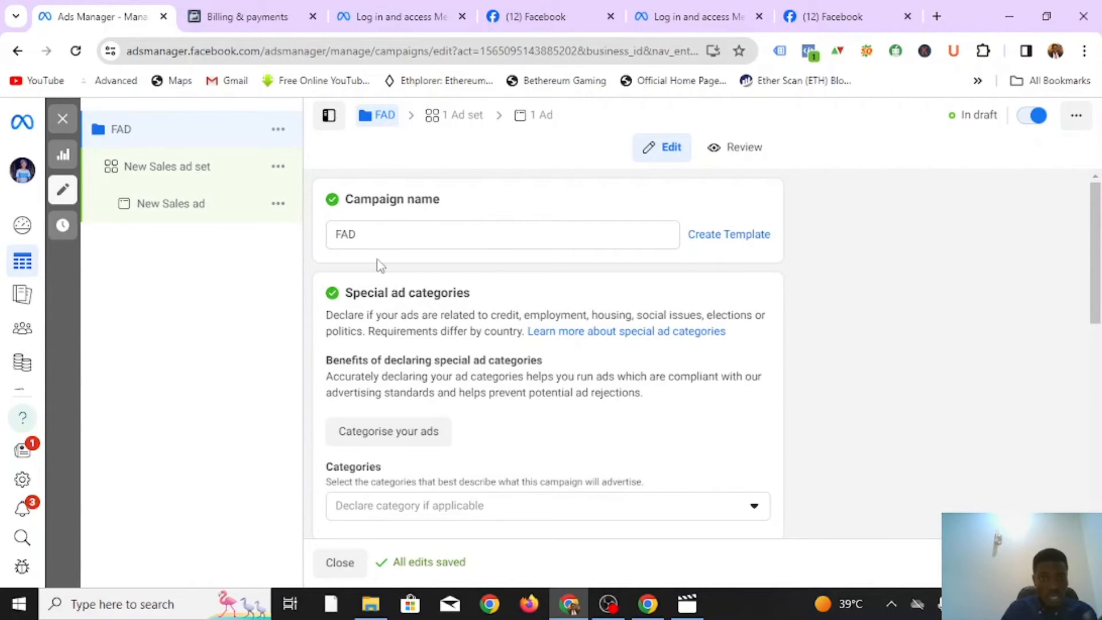
# - View the special ad categories section, open the ad categorisation questionnaire at its credit question, and close it without answering
pyautogui.scroll(-5, 379, 264)
pyautogui.scroll(3, 400, 268)
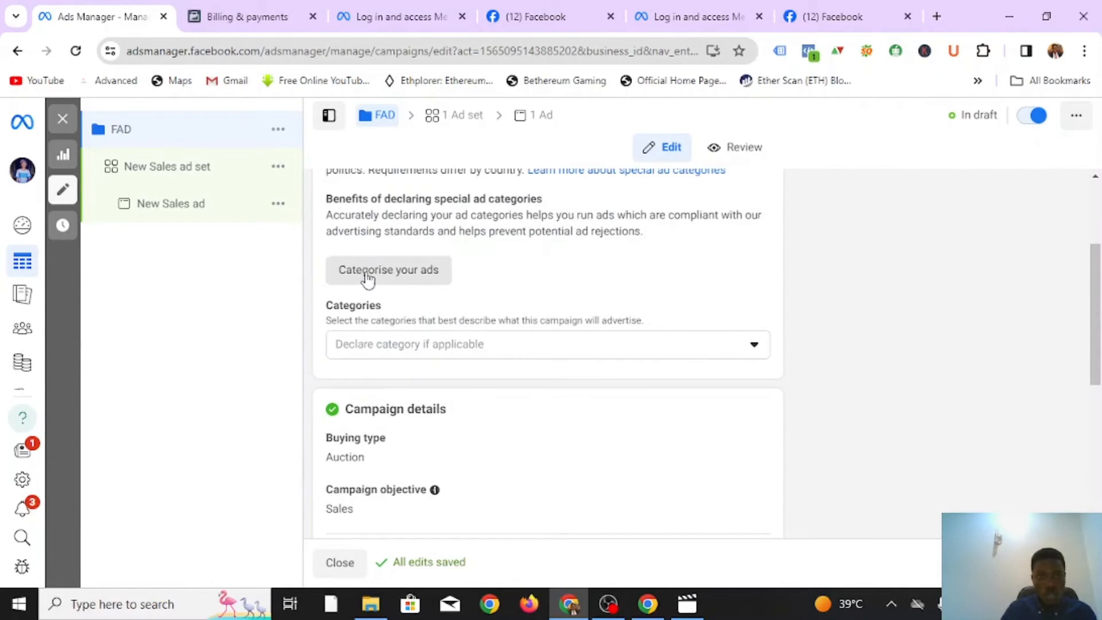
pyautogui.scroll(3, 437, 278)
pyautogui.scroll(-3, 378, 287)
pyautogui.click(434, 272)
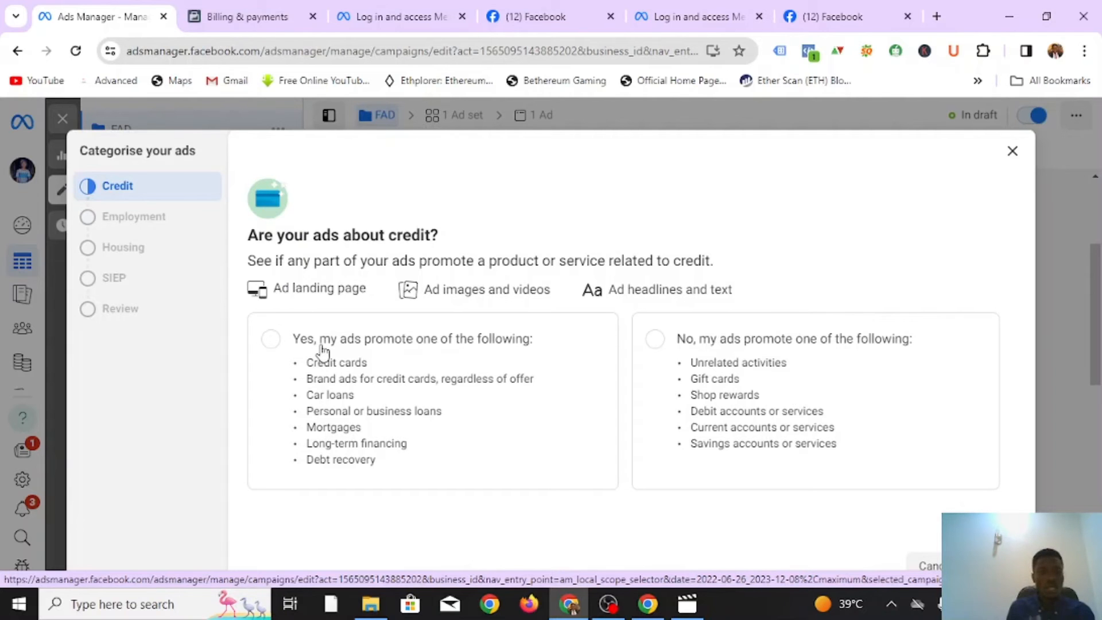
pyautogui.click(1015, 152)
# - Review the campaign details, catalogue and A/B test settings, and turn on Advantage campaign budget for the FAD campaign
pyautogui.scroll(-1, 407, 350)
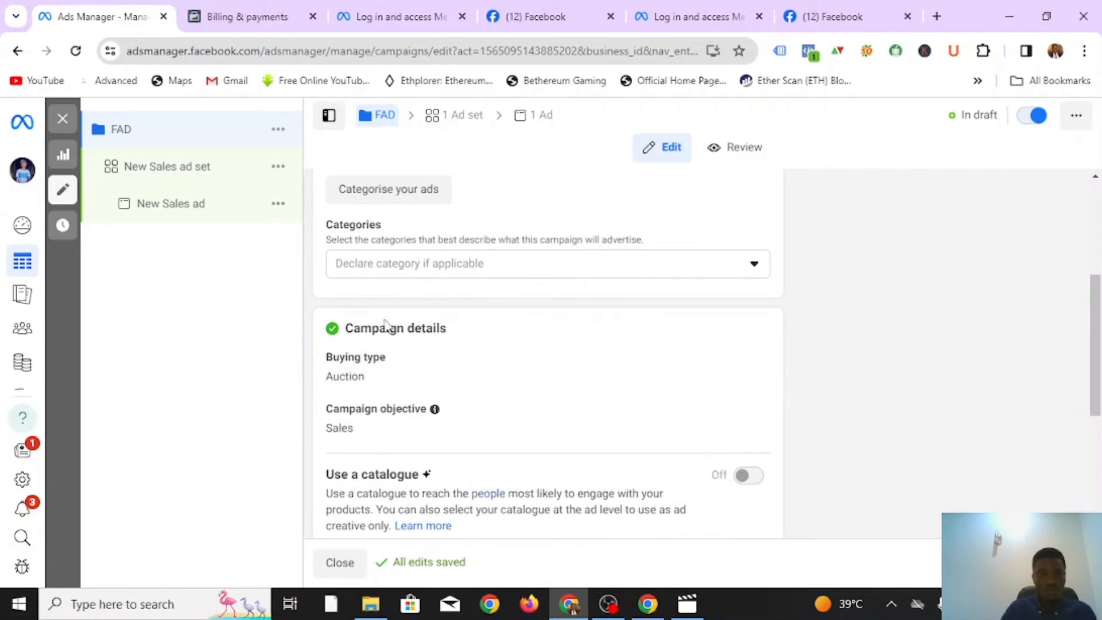
pyautogui.scroll(-1, 455, 310)
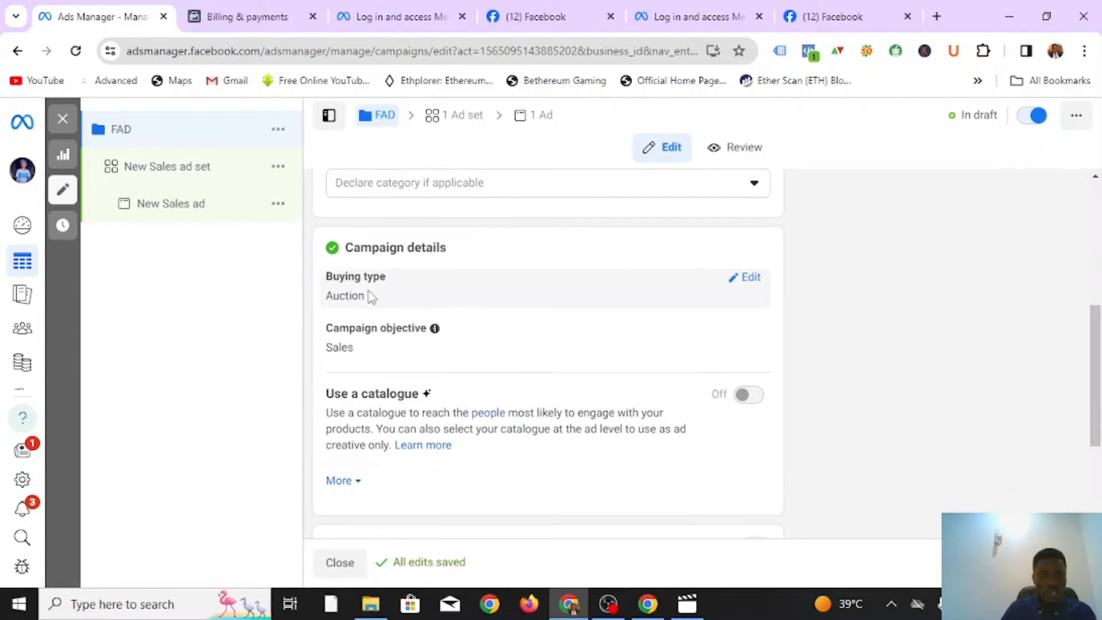
pyautogui.scroll(-1, 325, 310)
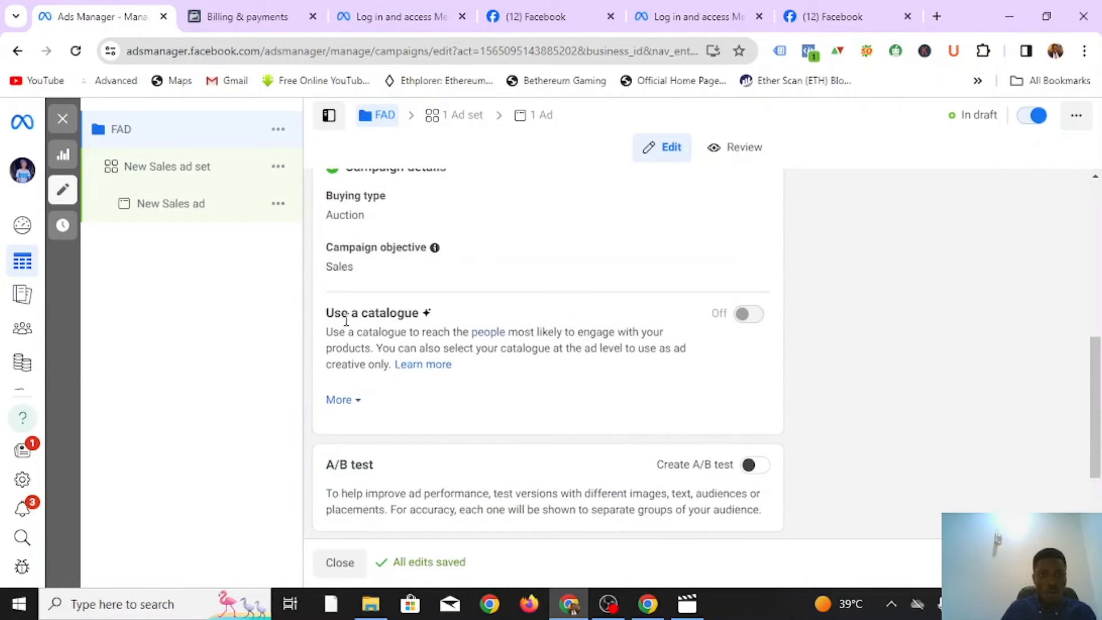
pyautogui.scroll(-1, 338, 384)
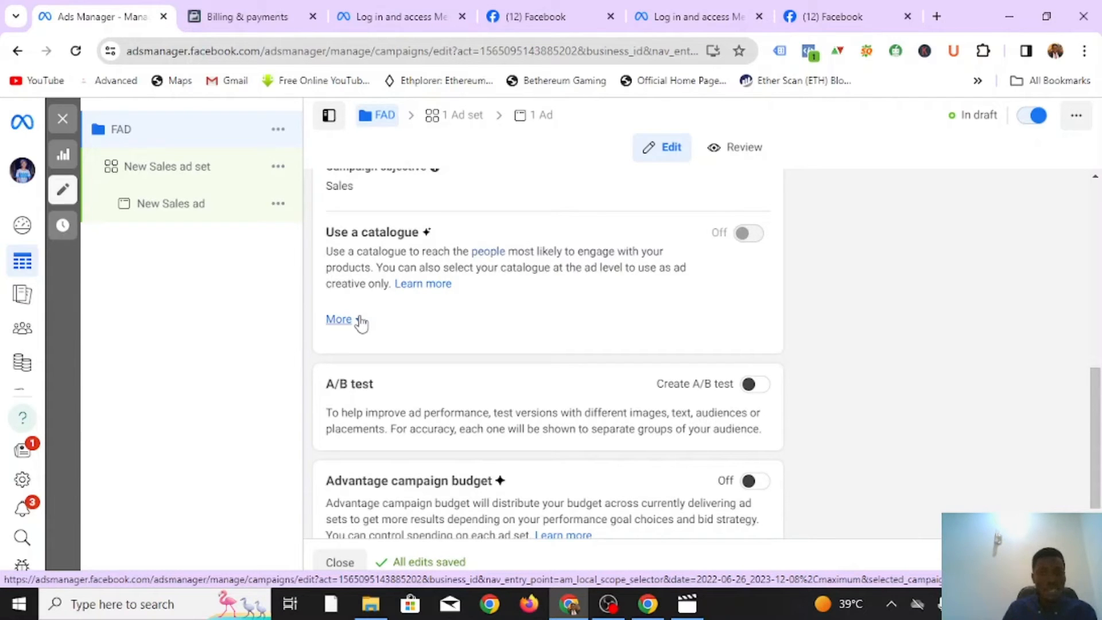
pyautogui.scroll(-1, 402, 337)
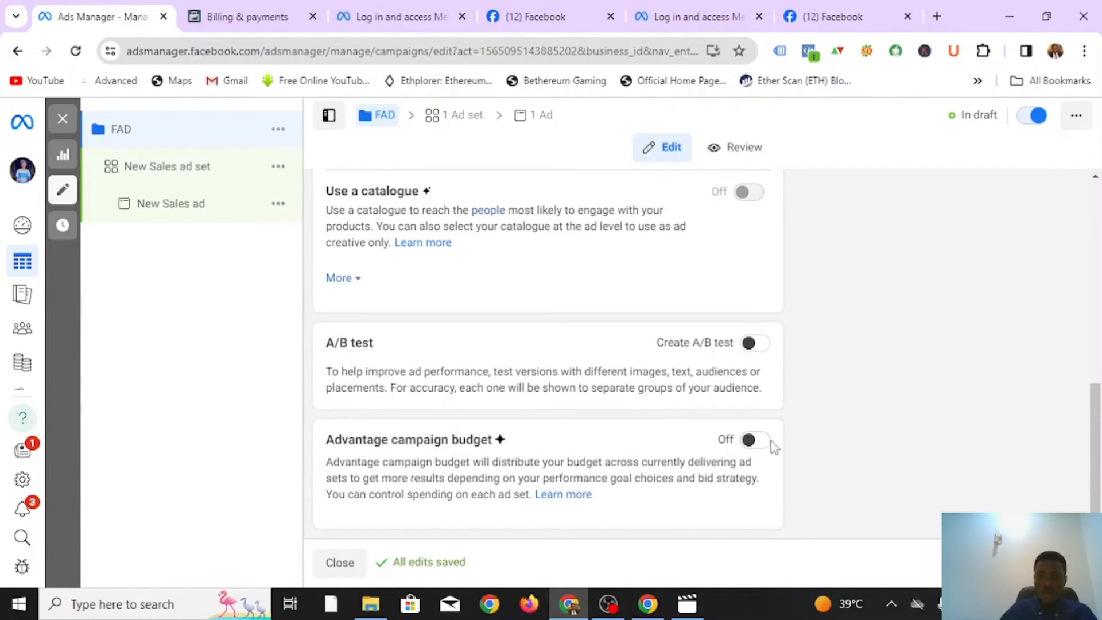
pyautogui.click(751, 440)
# - View the campaign budget type options, Daily and Lifetime, and leave Daily budget selected
pyautogui.scroll(-3, 539, 475)
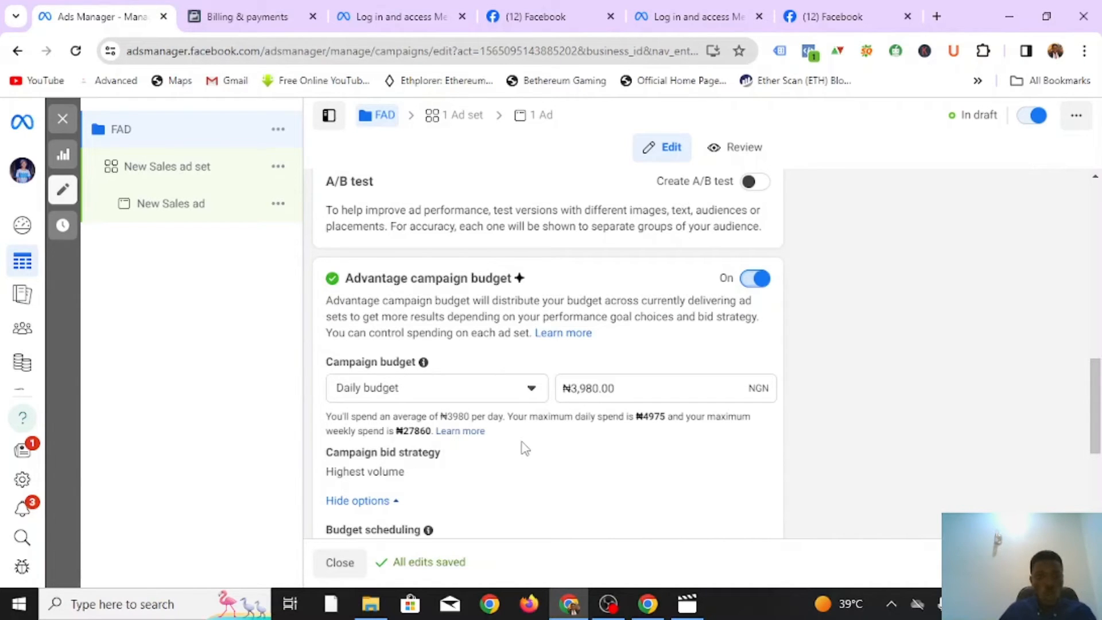
pyautogui.click(526, 393)
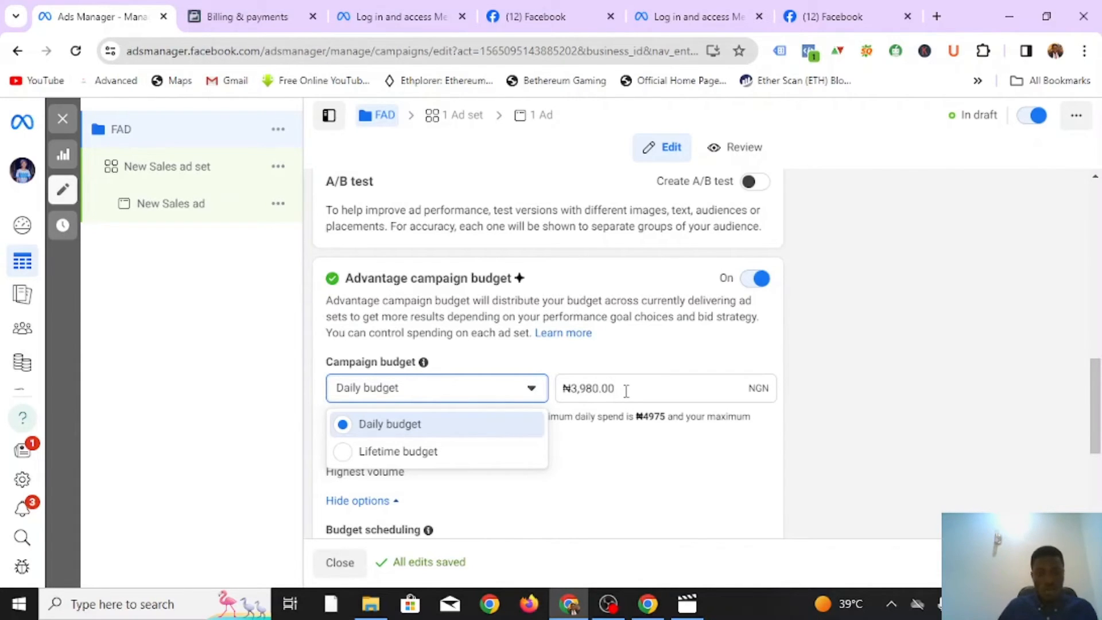
pyautogui.click(575, 450)
pyautogui.scroll(-3, 580, 450)
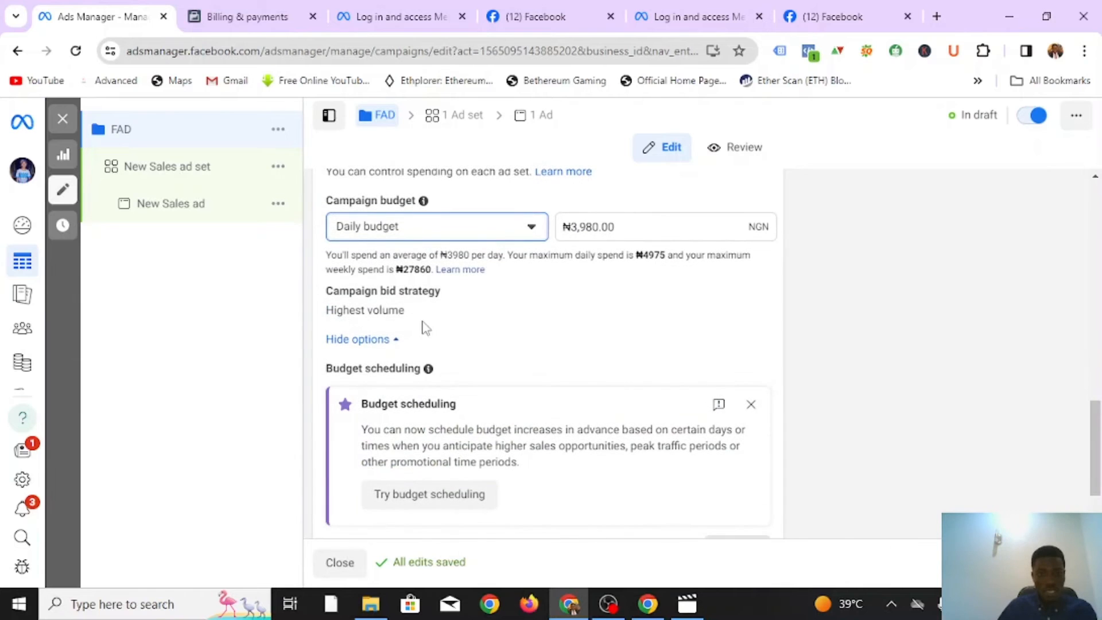
# - Open the campaign bid strategy for editing, examine its options including Cost per result goal and Bid cap, and keep Highest volume
pyautogui.click(751, 295)
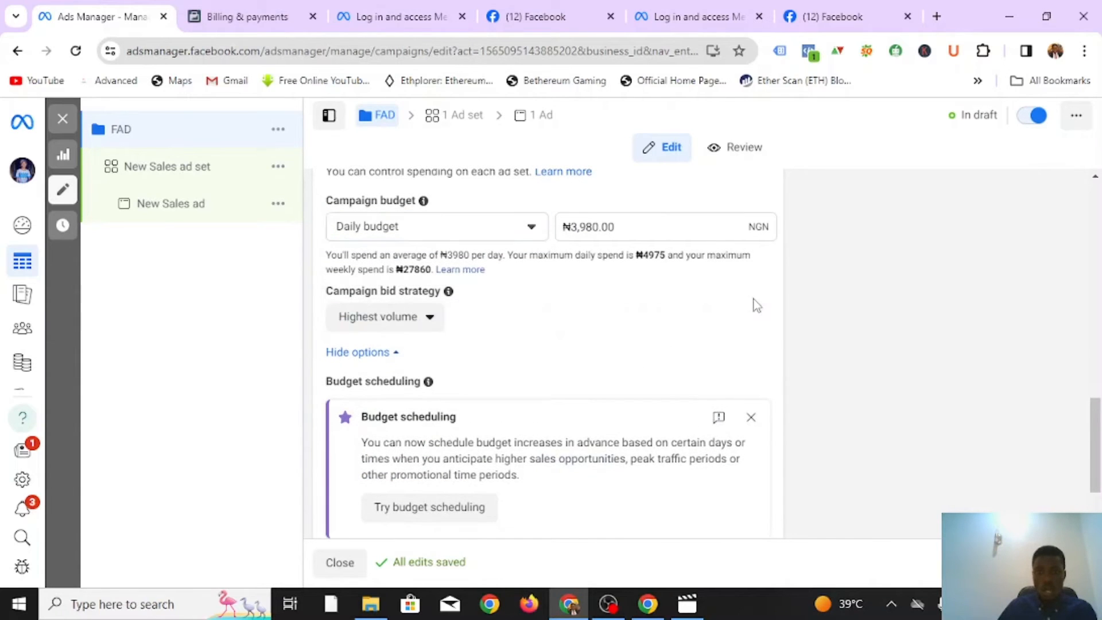
pyautogui.click(428, 317)
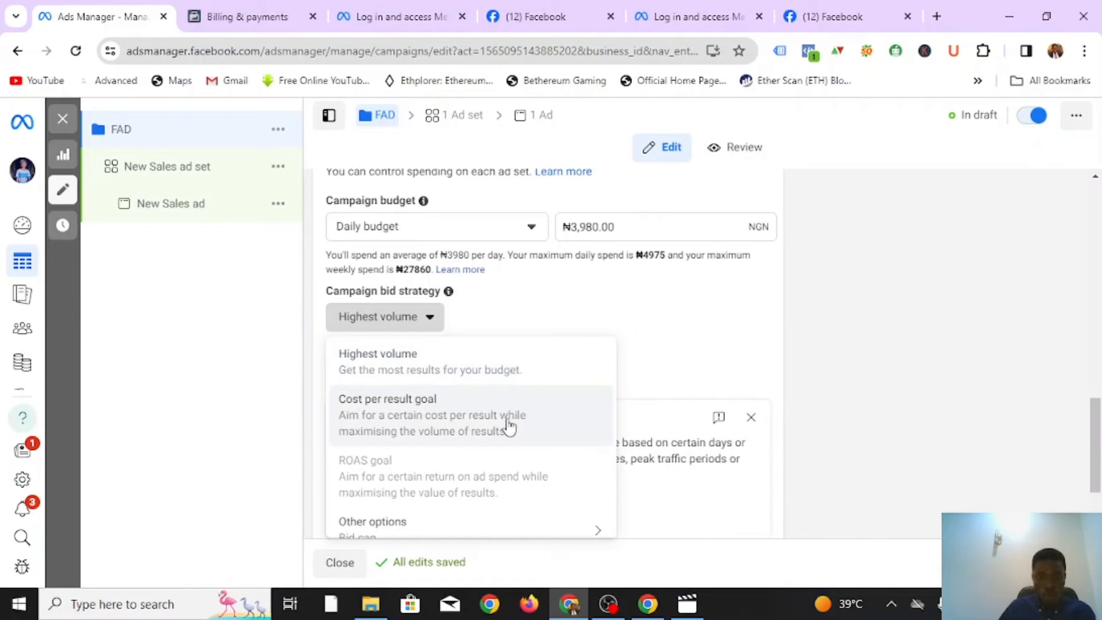
pyautogui.moveTo(400, 454)
pyautogui.scroll(-1, 483, 425)
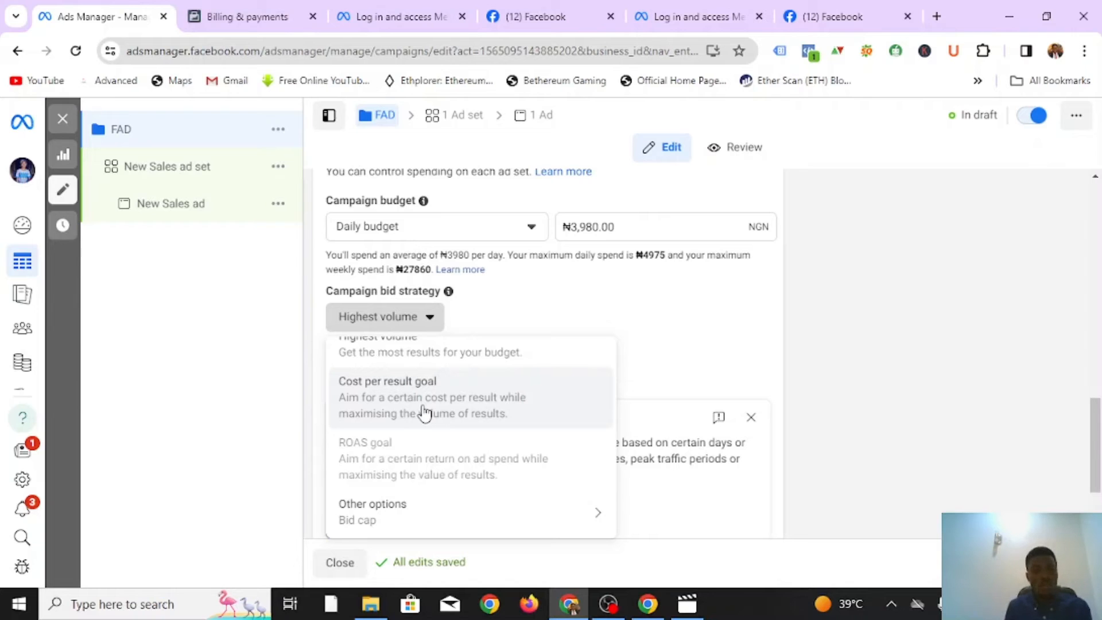
pyautogui.scroll(1, 424, 412)
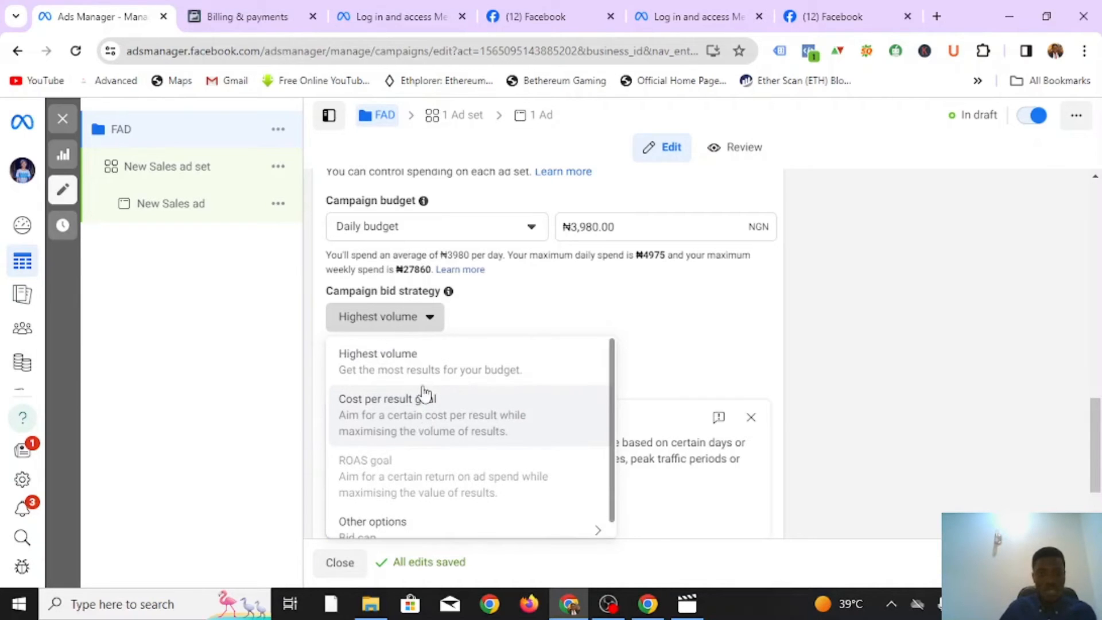
pyautogui.scroll(-1, 381, 425)
pyautogui.scroll(1, 364, 359)
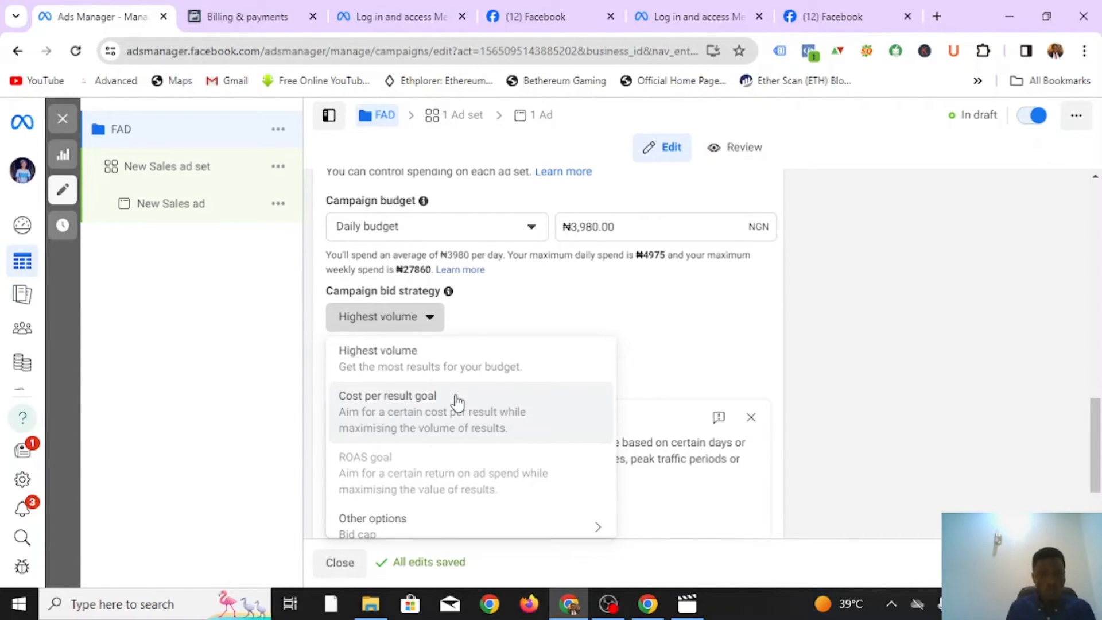
pyautogui.scroll(-1, 428, 453)
pyautogui.moveTo(430, 494)
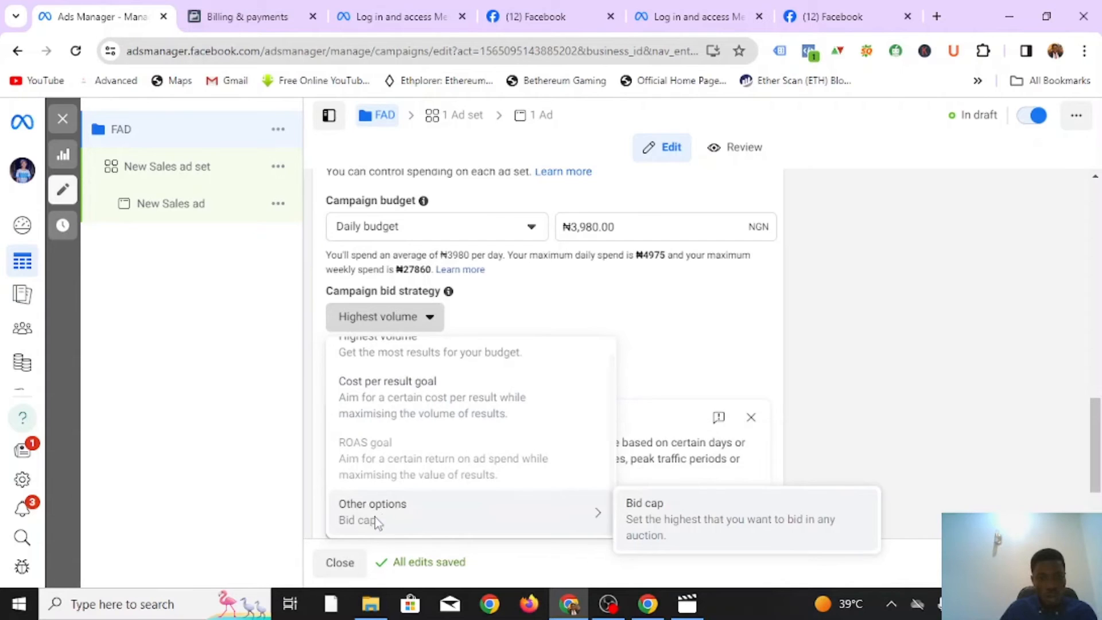
pyautogui.scroll(1, 356, 367)
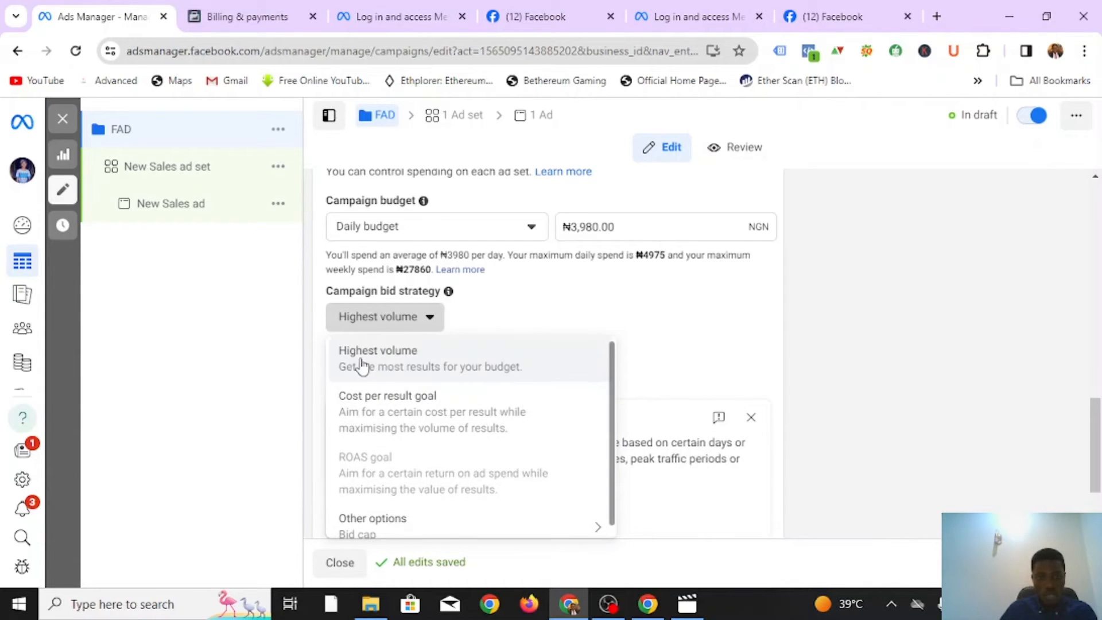
pyautogui.click(684, 313)
# - Open the sales ad set of the FAD campaign and rename it as FAD-NG
pyautogui.scroll(-2, 445, 367)
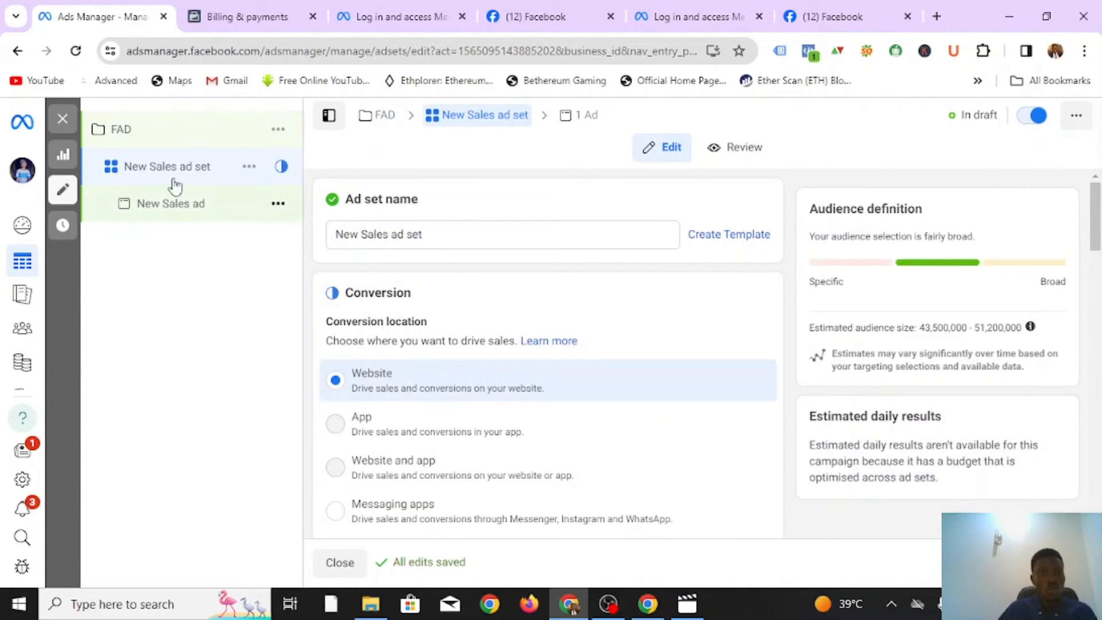
pyautogui.tripleClick(447, 237)
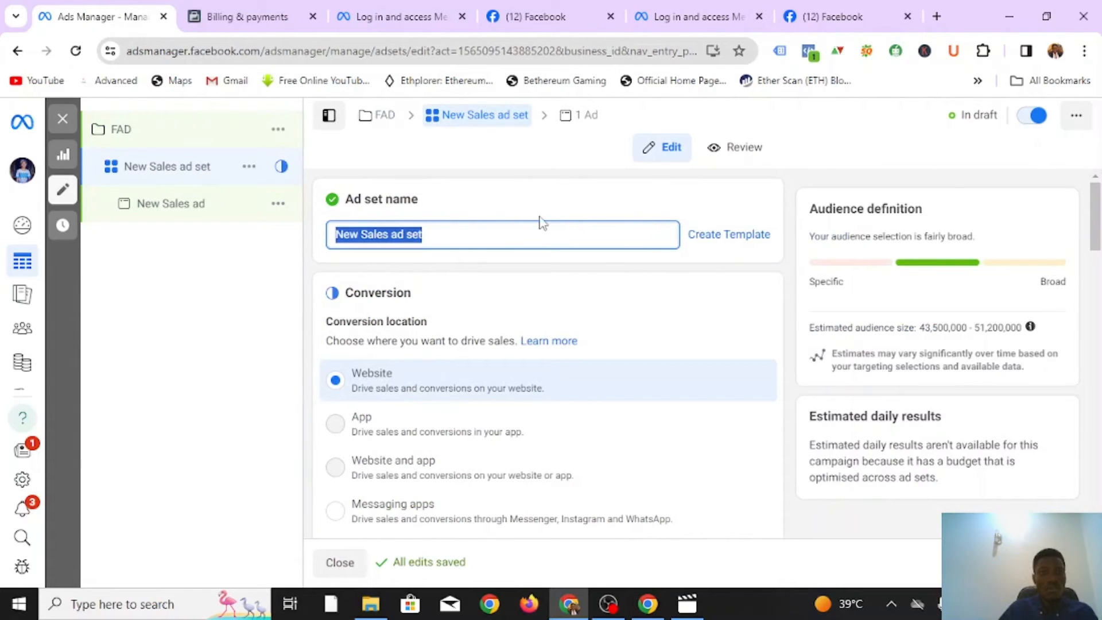
pyautogui.write('FAD')
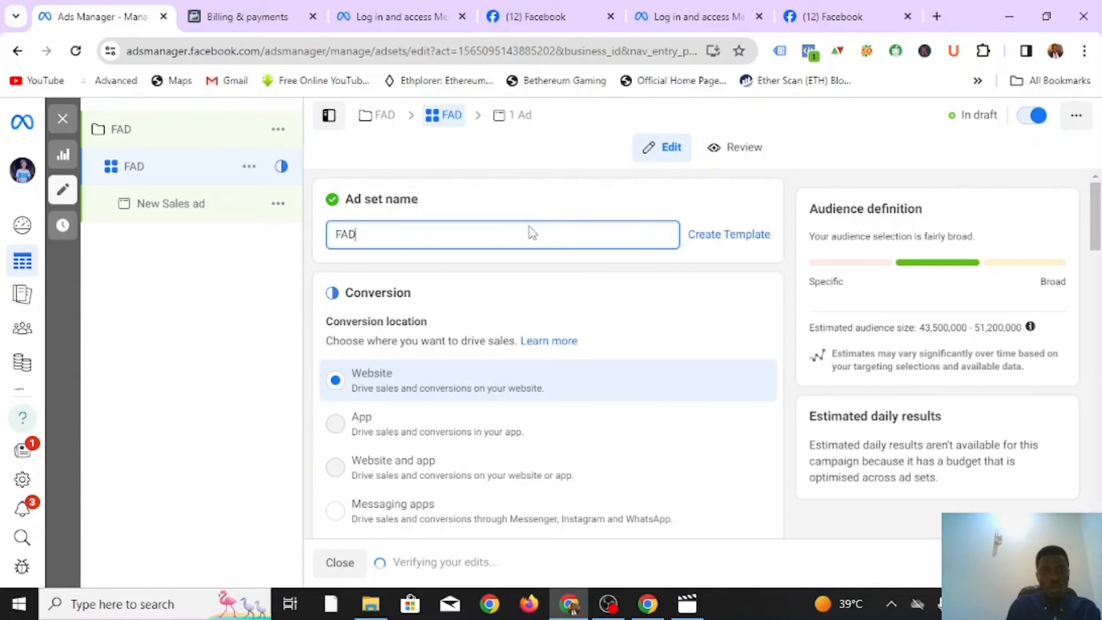
pyautogui.write('-')
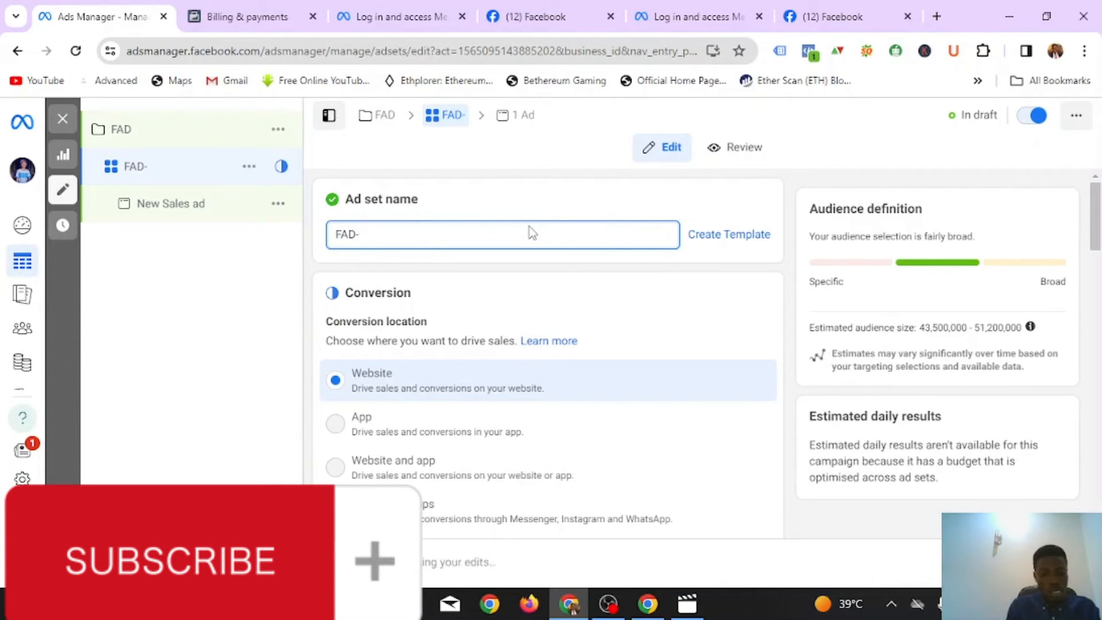
pyautogui.write('INTERE')
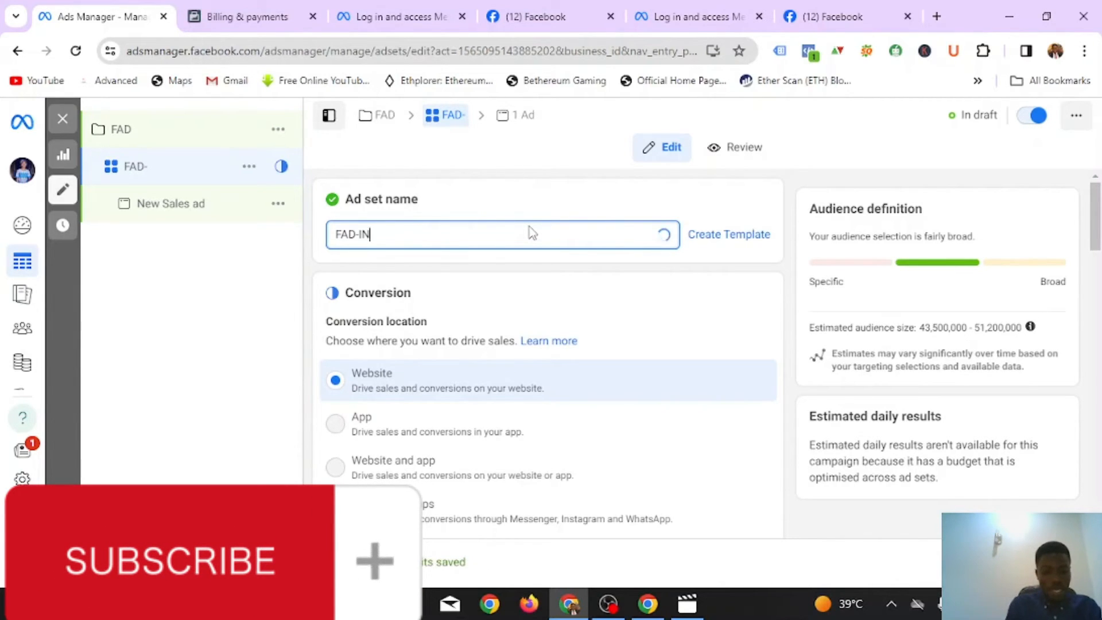
pyautogui.press('BackSpace')
pyautogui.press('BackSpace')
pyautogui.press('BackSpace')
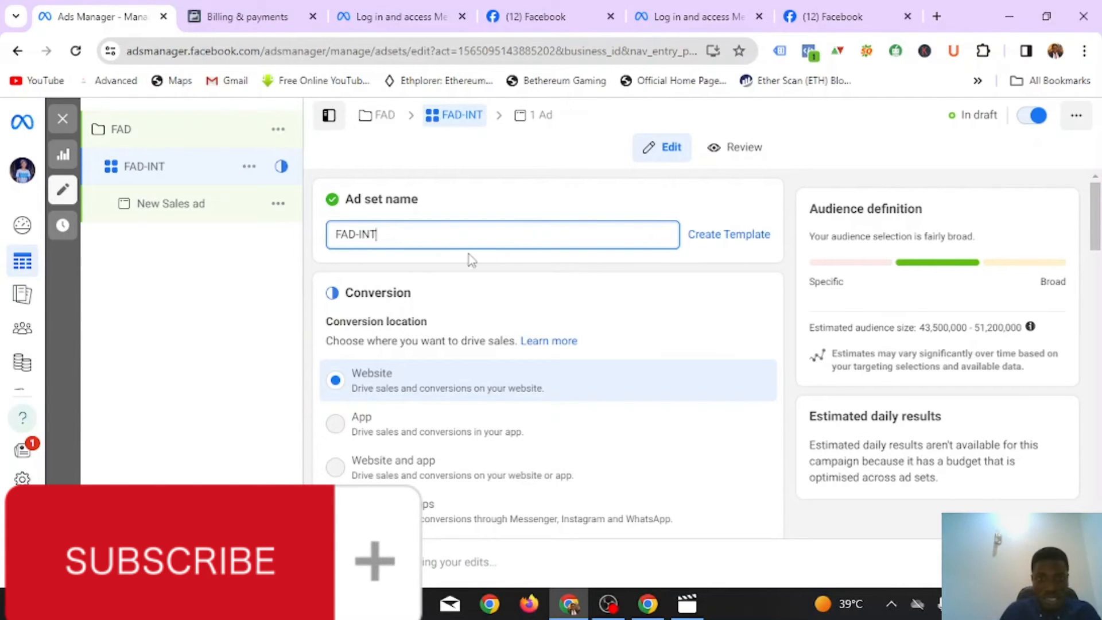
pyautogui.press('BackSpace')
pyautogui.press('BackSpace')
pyautogui.press('BackSpace')
pyautogui.write('NG')
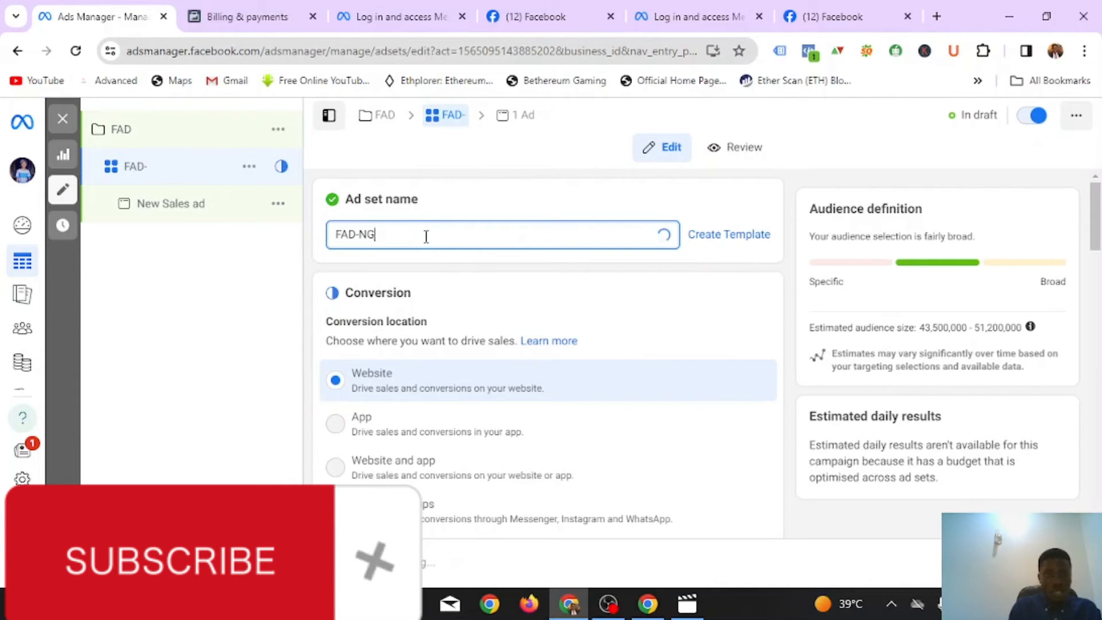
pyautogui.click(785, 294)
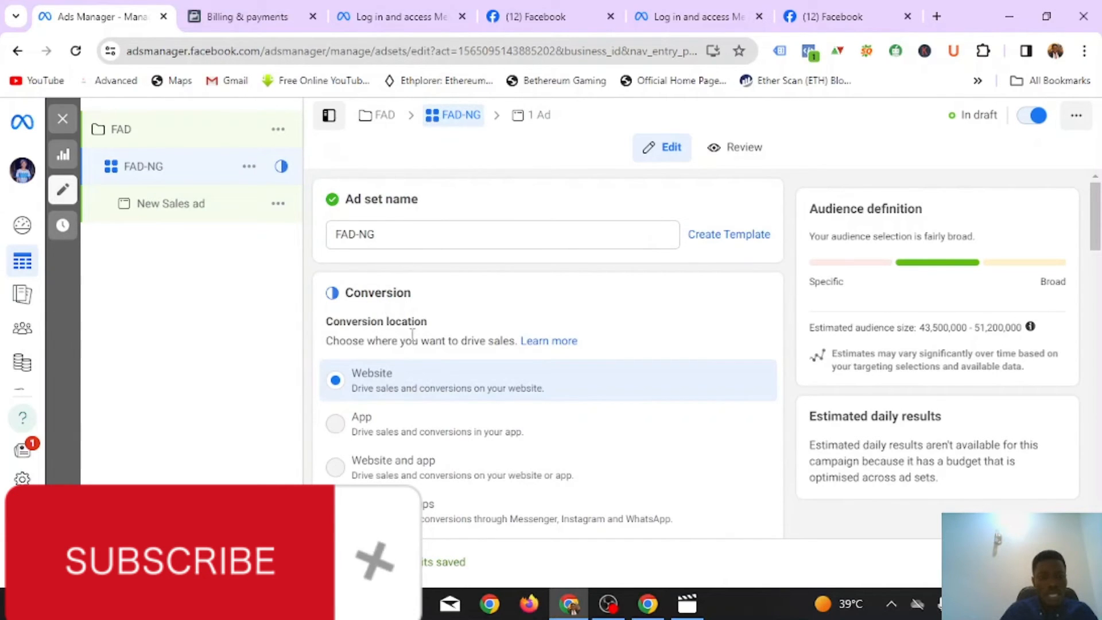
# - Examine the conversion location options of the FAD-NG ad set
pyautogui.scroll(-3, 399, 344)
pyautogui.scroll(1, 395, 281)
pyautogui.scroll(2, 394, 282)
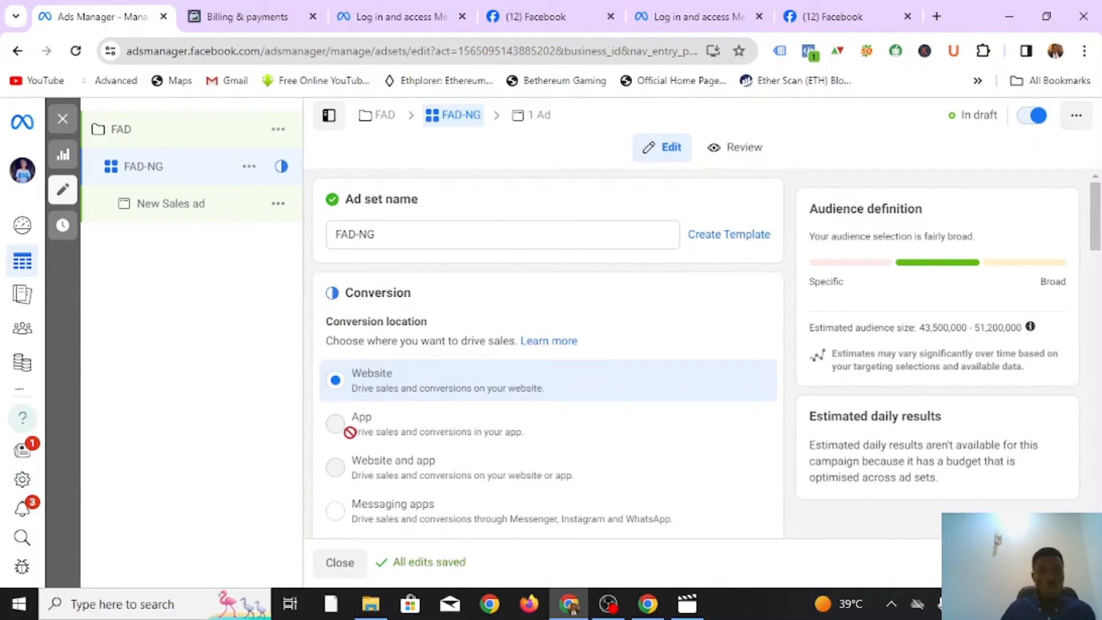
# - Set the FAD-NG ad set's conversion location to Messaging apps
pyautogui.scroll(-2, 392, 456)
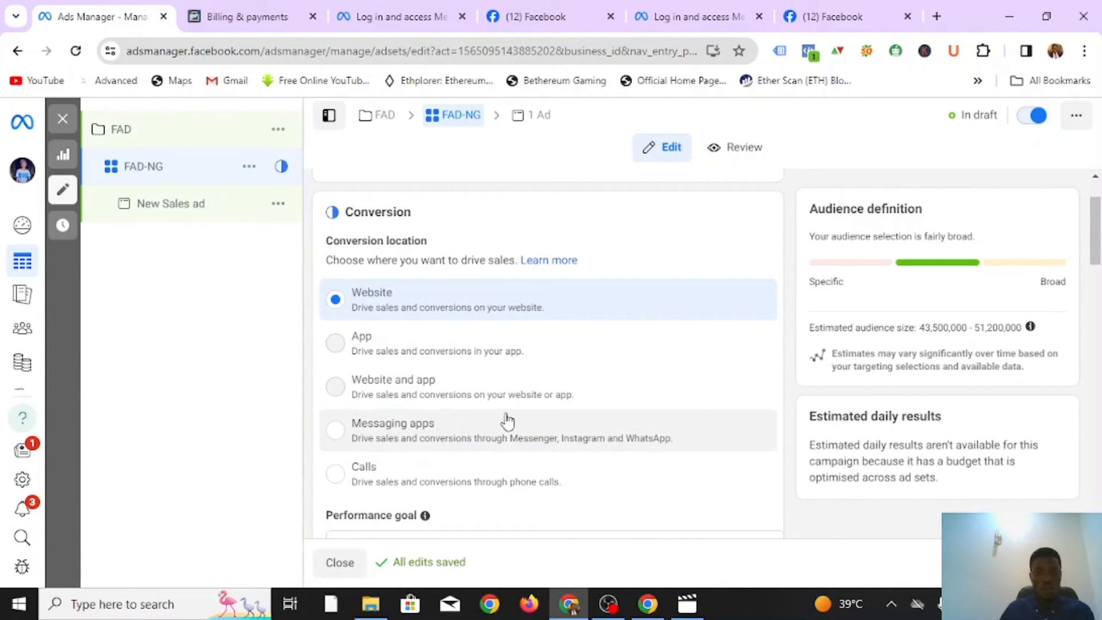
pyautogui.moveTo(510, 395)
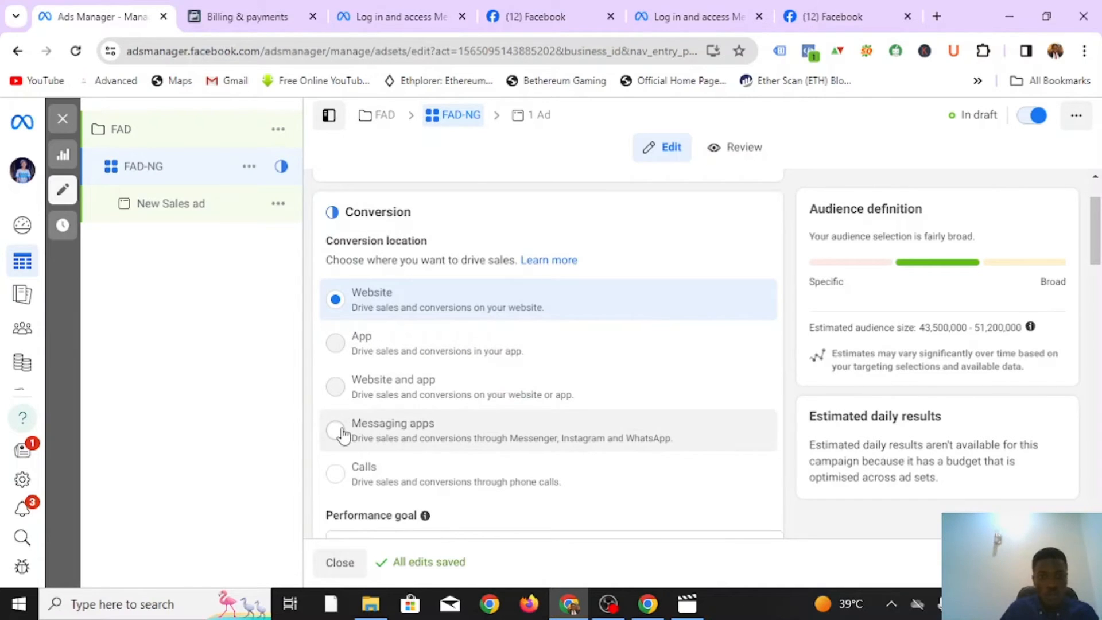
pyautogui.scroll(-1, 342, 436)
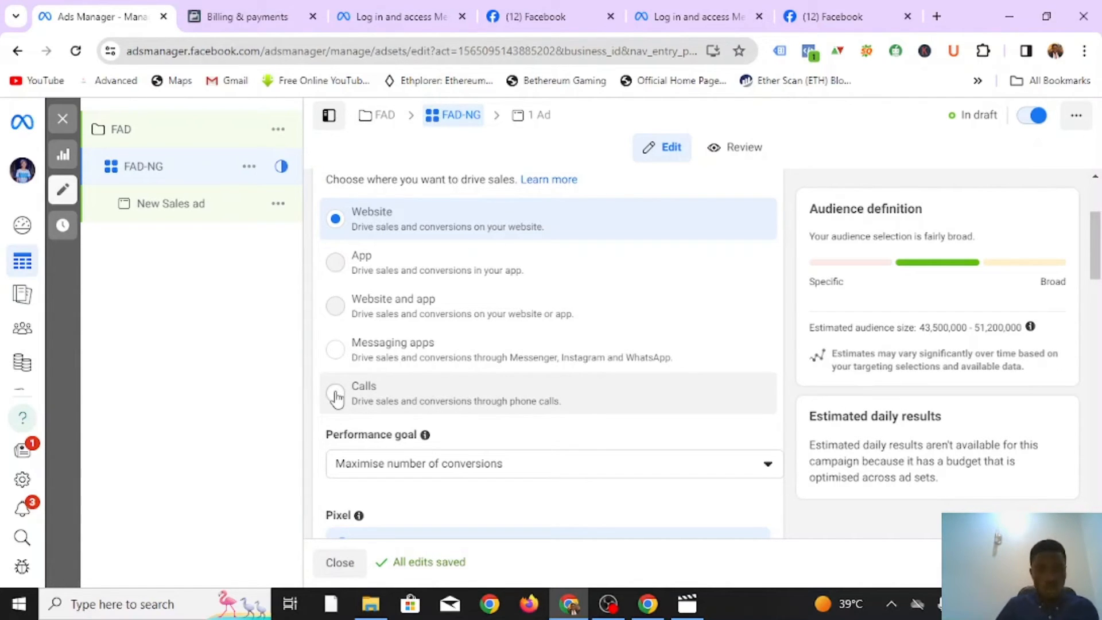
pyautogui.click(336, 350)
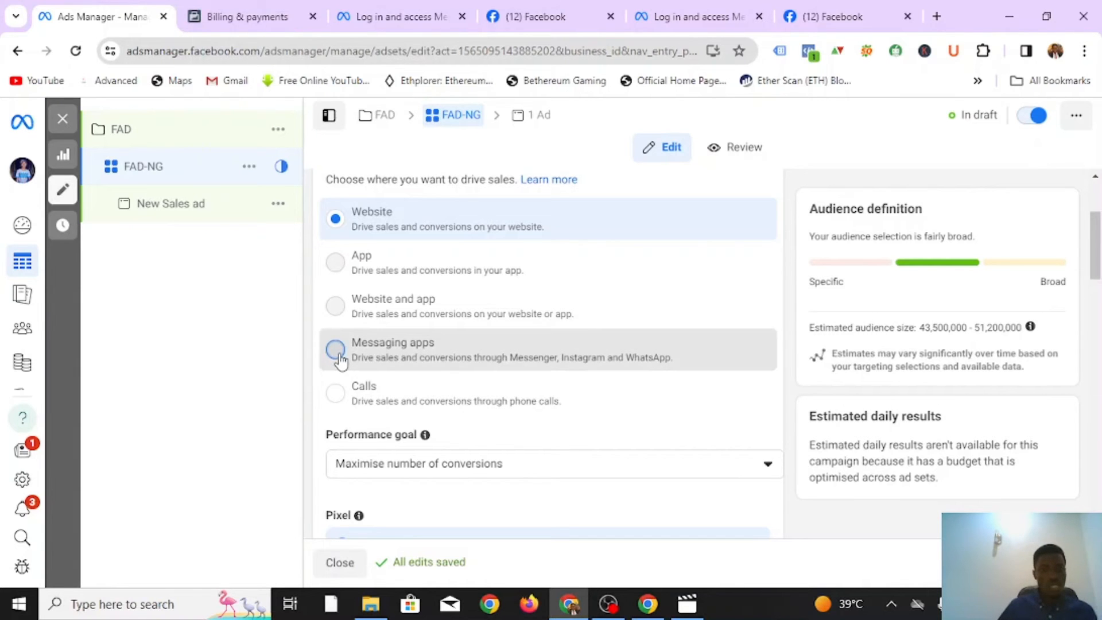
pyautogui.click(335, 350)
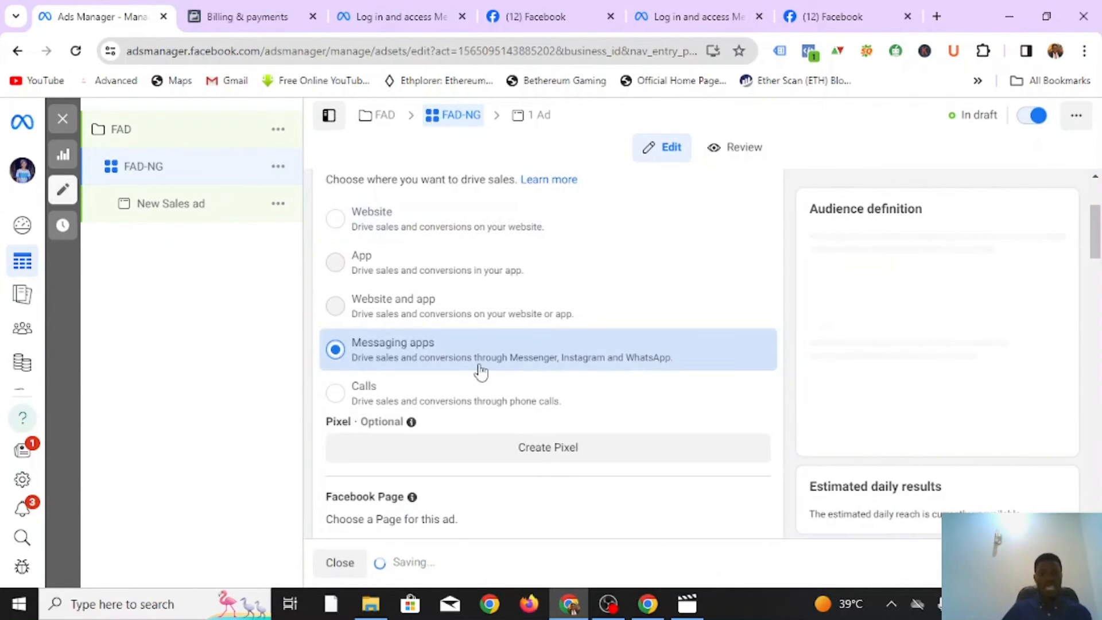
# - Open the Facebook Page selection for the ad set and choose Market Flow Finder
pyautogui.scroll(-4, 516, 356)
pyautogui.scroll(3, 419, 269)
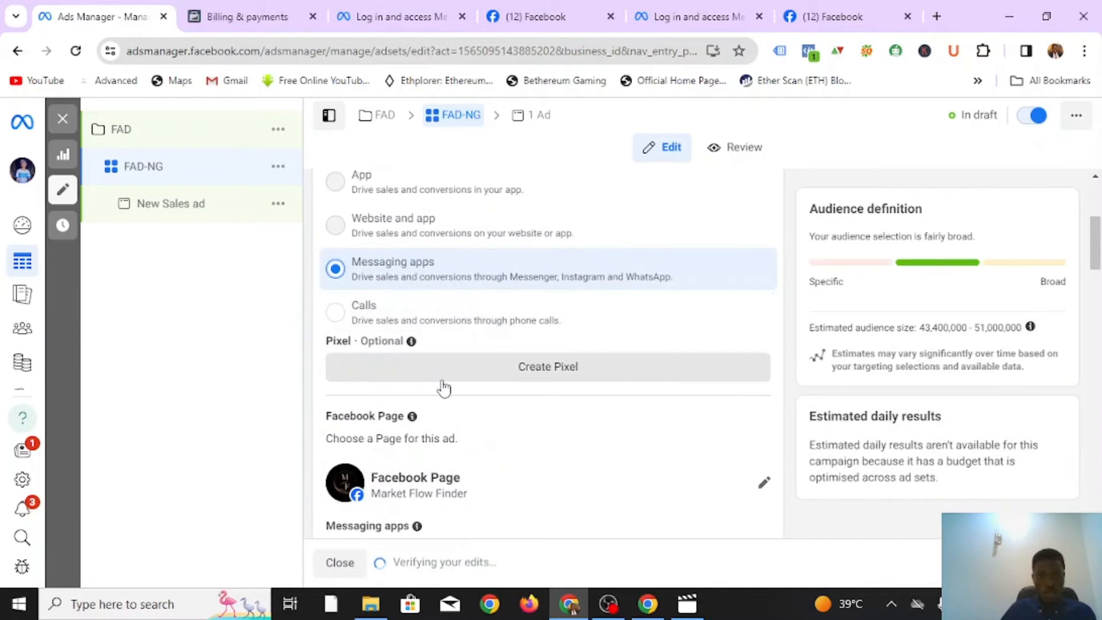
pyautogui.scroll(-3, 450, 388)
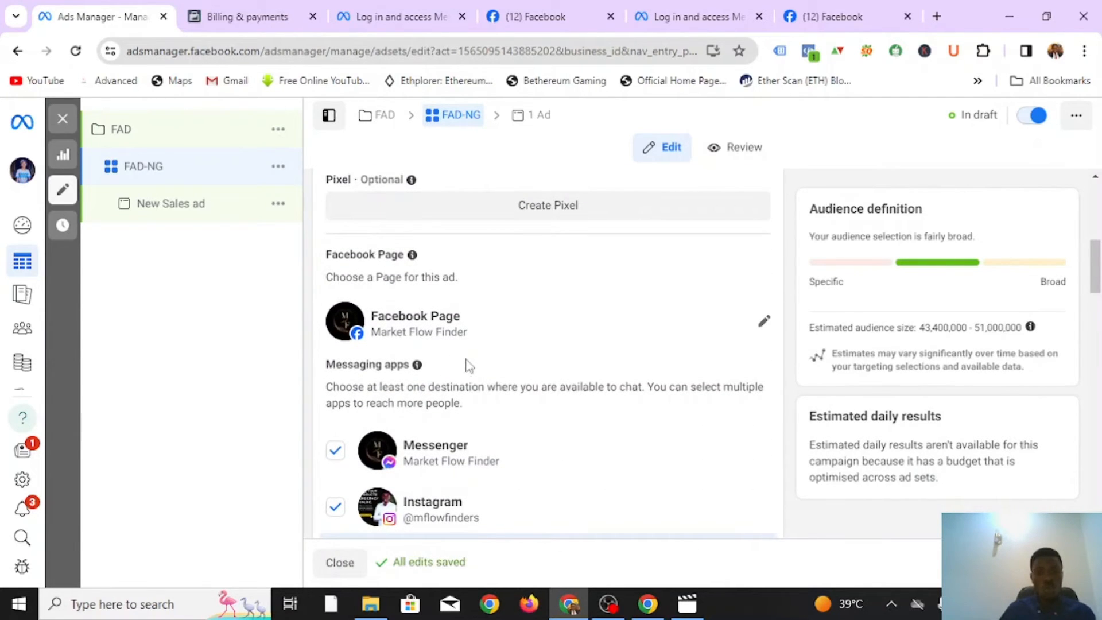
pyautogui.click(738, 327)
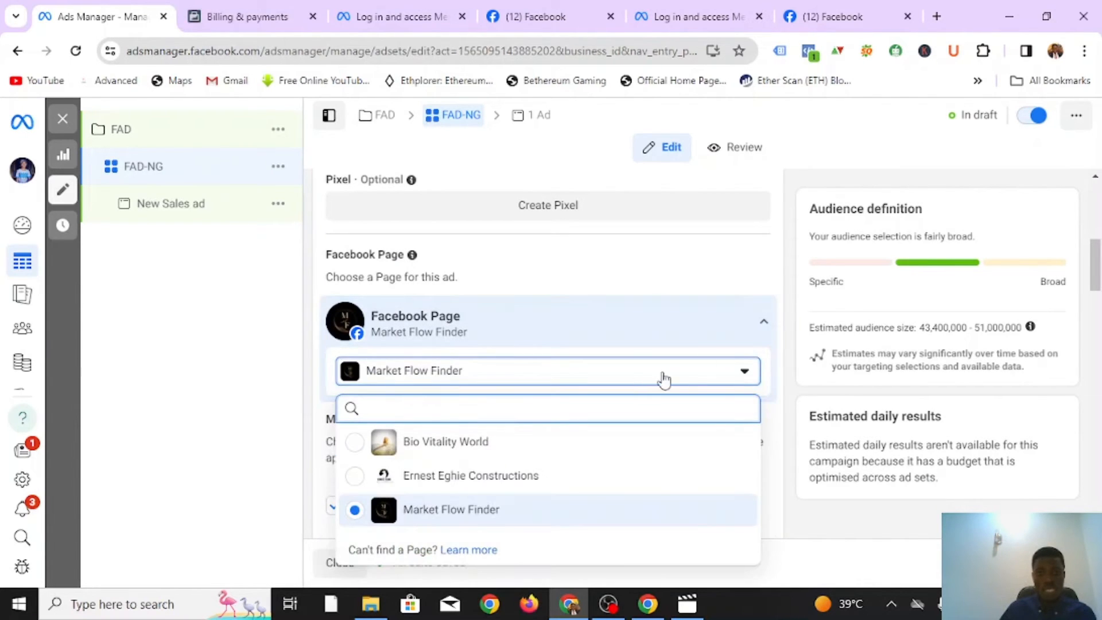
pyautogui.click(745, 371)
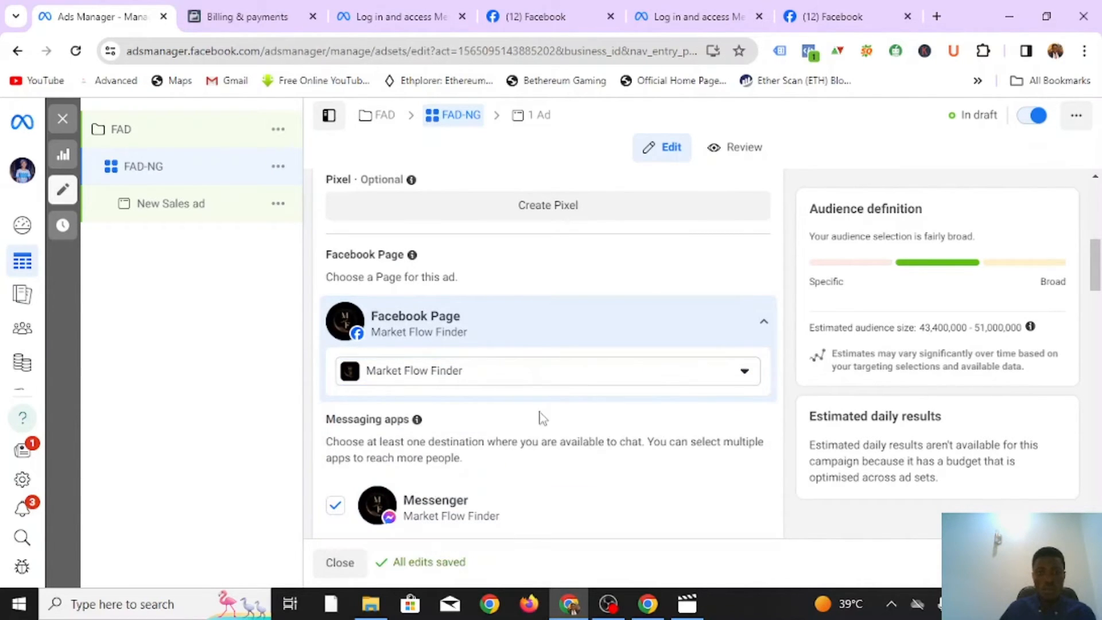
pyautogui.click(745, 373)
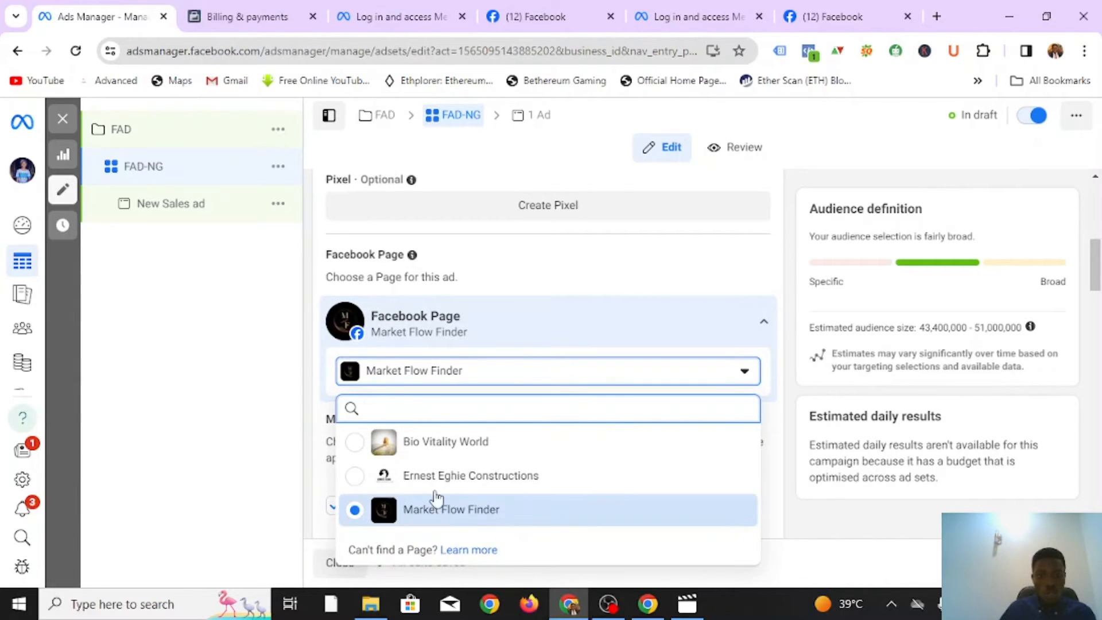
pyautogui.click(433, 514)
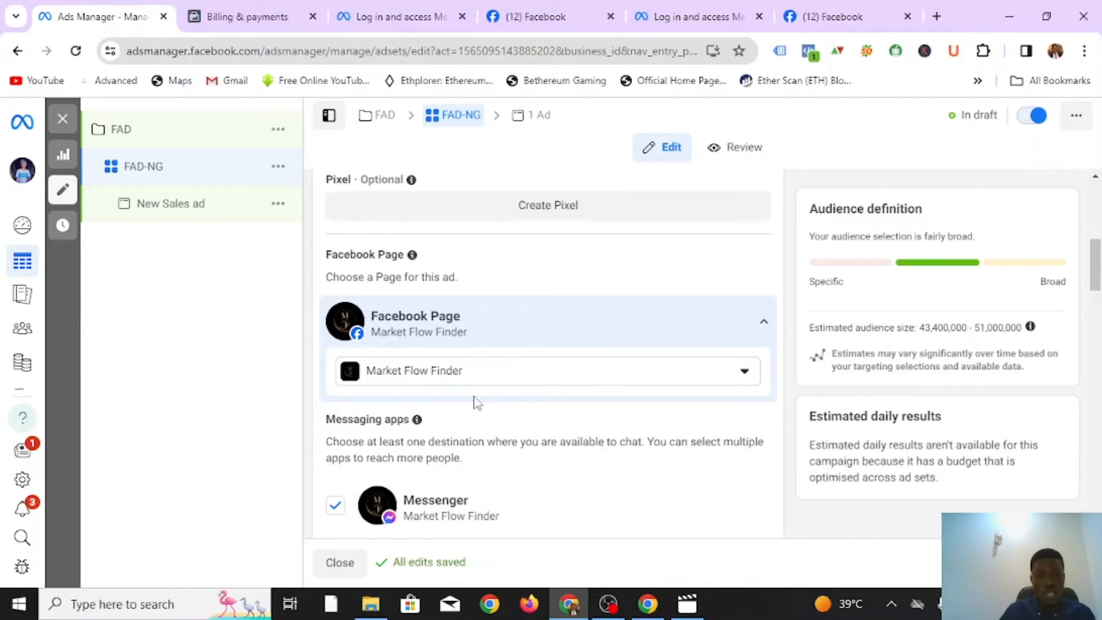
# - Deselect Instagram and Messenger as messaging destinations, leaving only WhatsApp selected
pyautogui.scroll(-3, 472, 407)
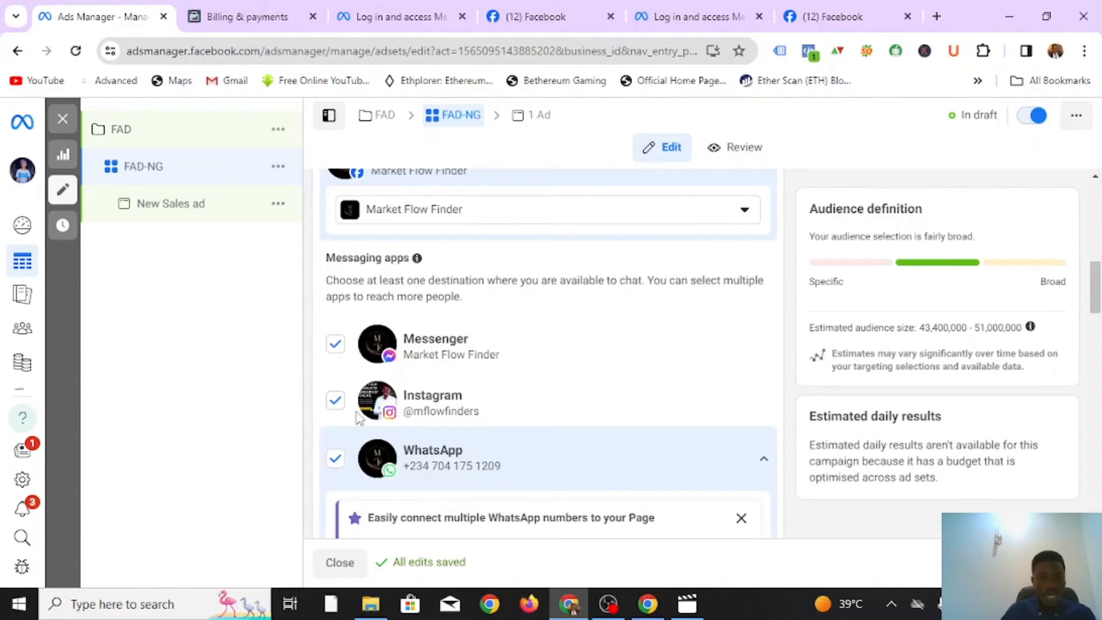
pyautogui.click(336, 402)
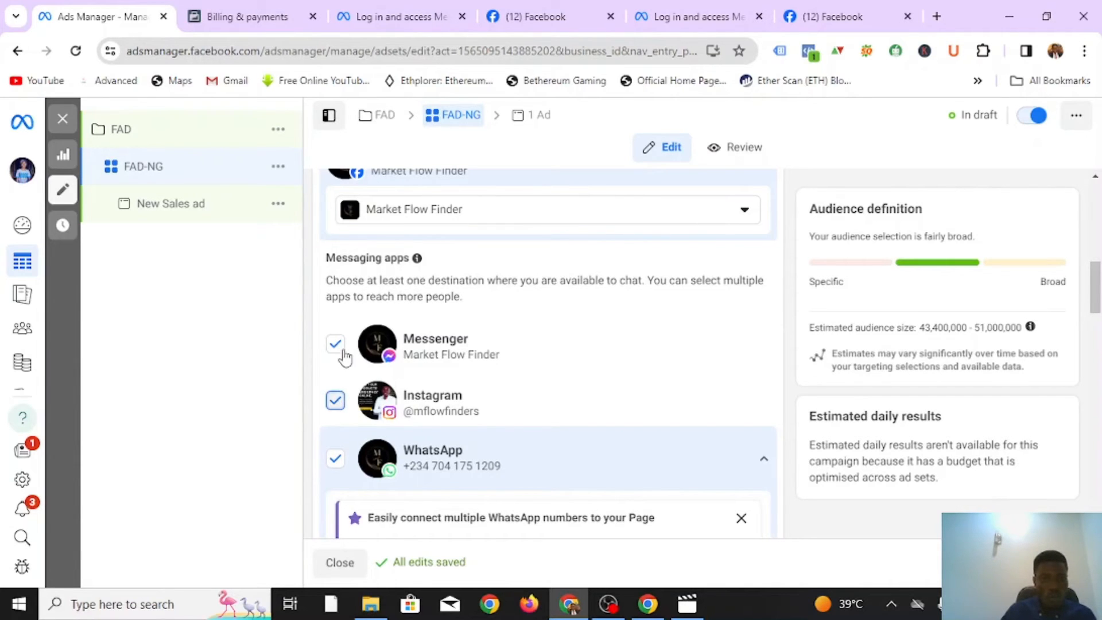
pyautogui.click(337, 346)
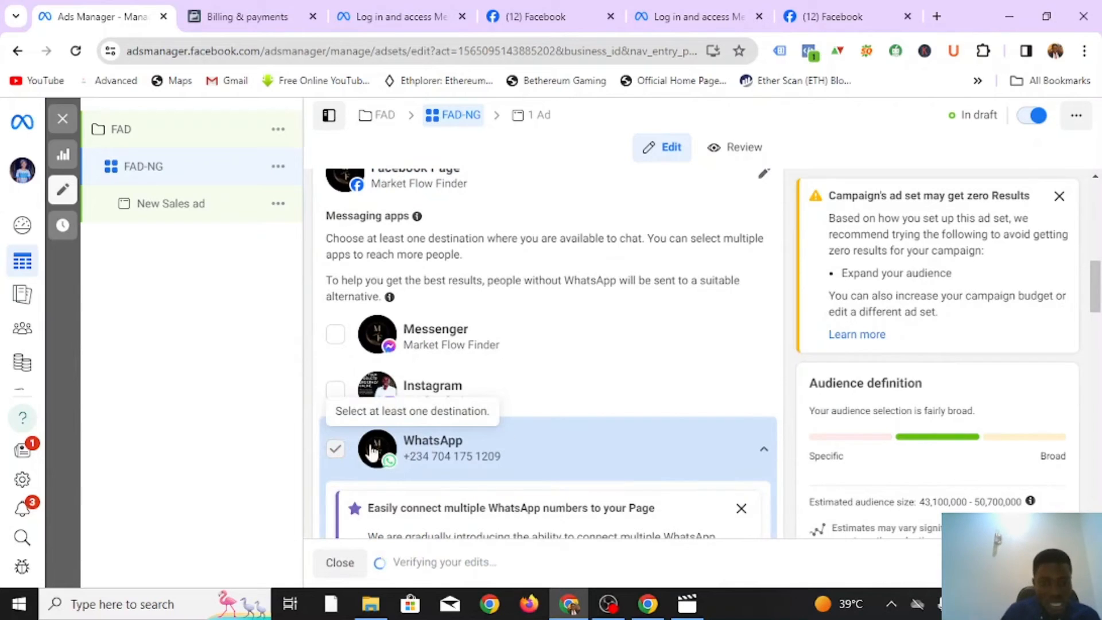
# - Review the WhatsApp number settings and the performance goal options, keeping Maximise number of conversations
pyautogui.scroll(-3, 514, 388)
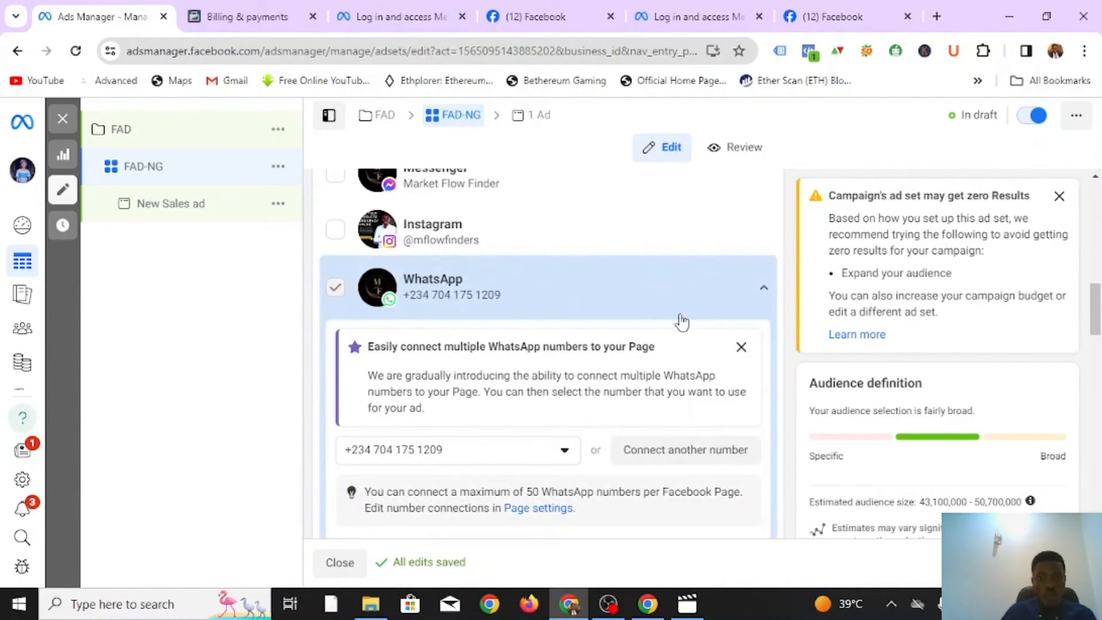
pyautogui.scroll(-2, 436, 344)
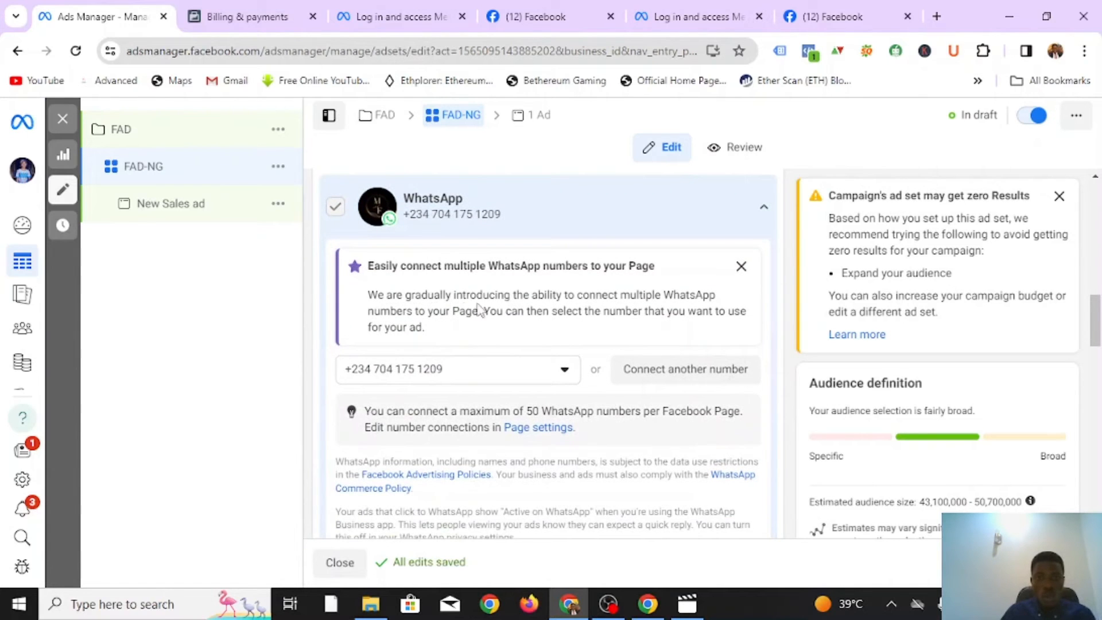
pyautogui.scroll(-2, 527, 401)
pyautogui.scroll(-3, 525, 400)
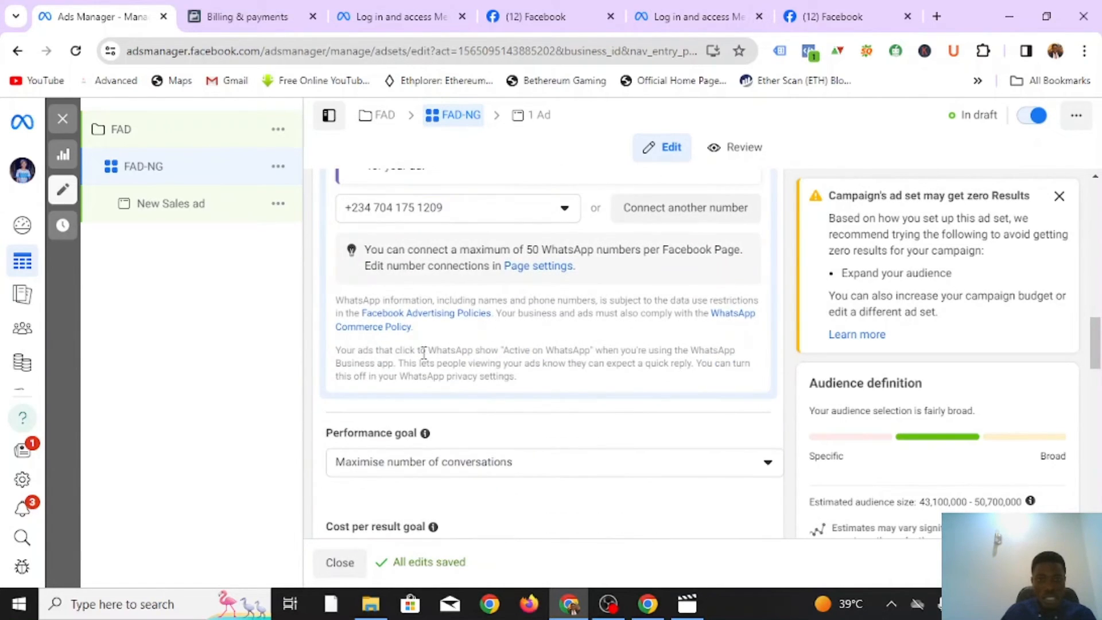
pyautogui.scroll(2, 421, 305)
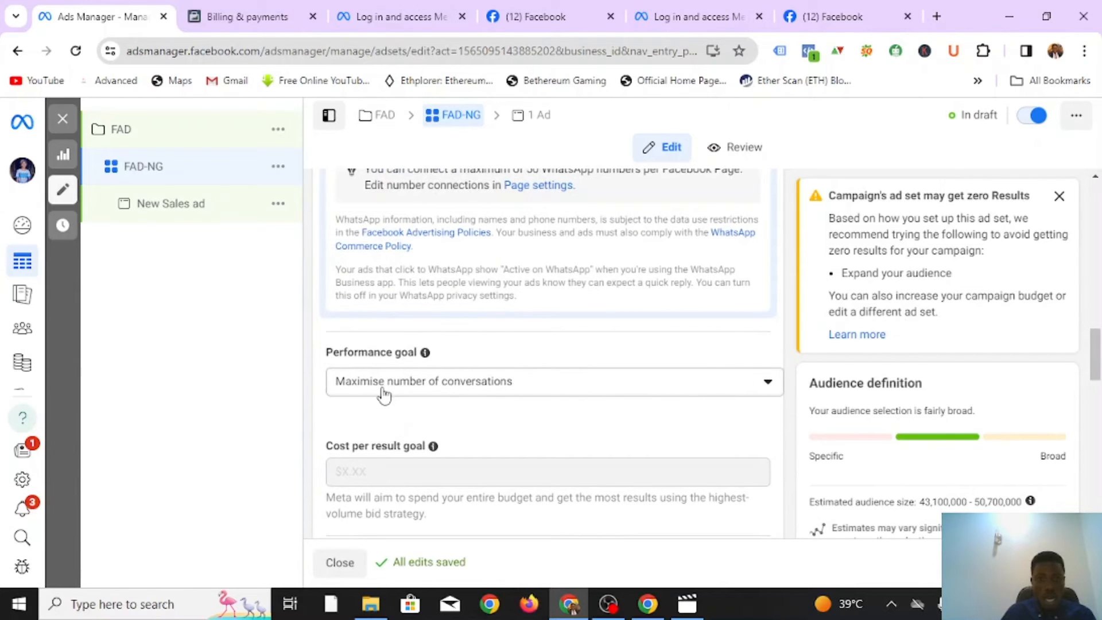
pyautogui.click(752, 383)
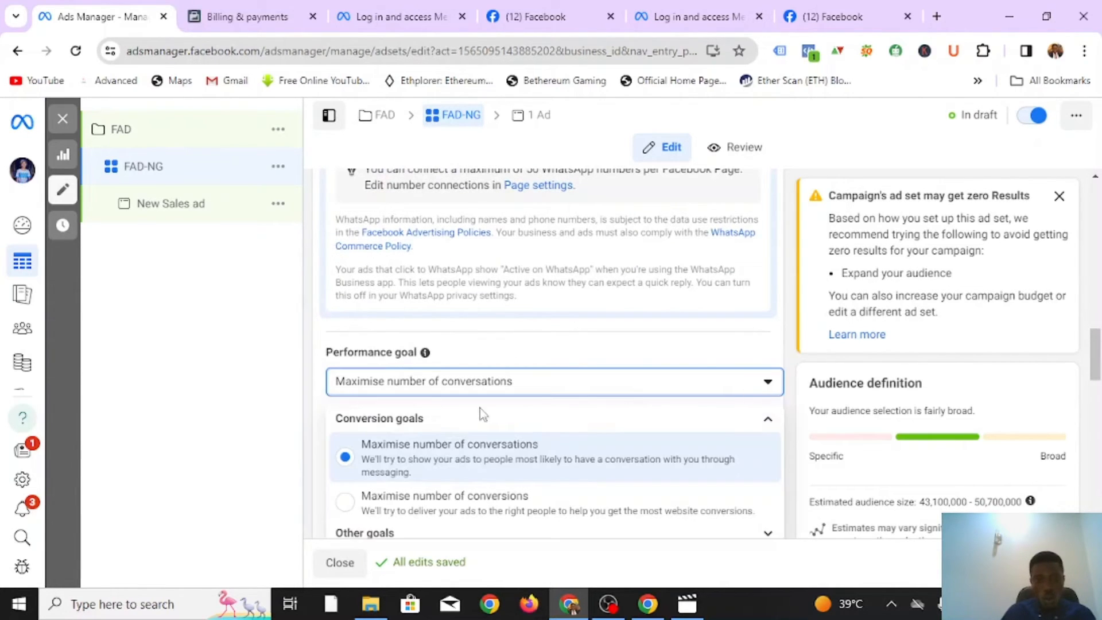
pyautogui.scroll(-3, 480, 408)
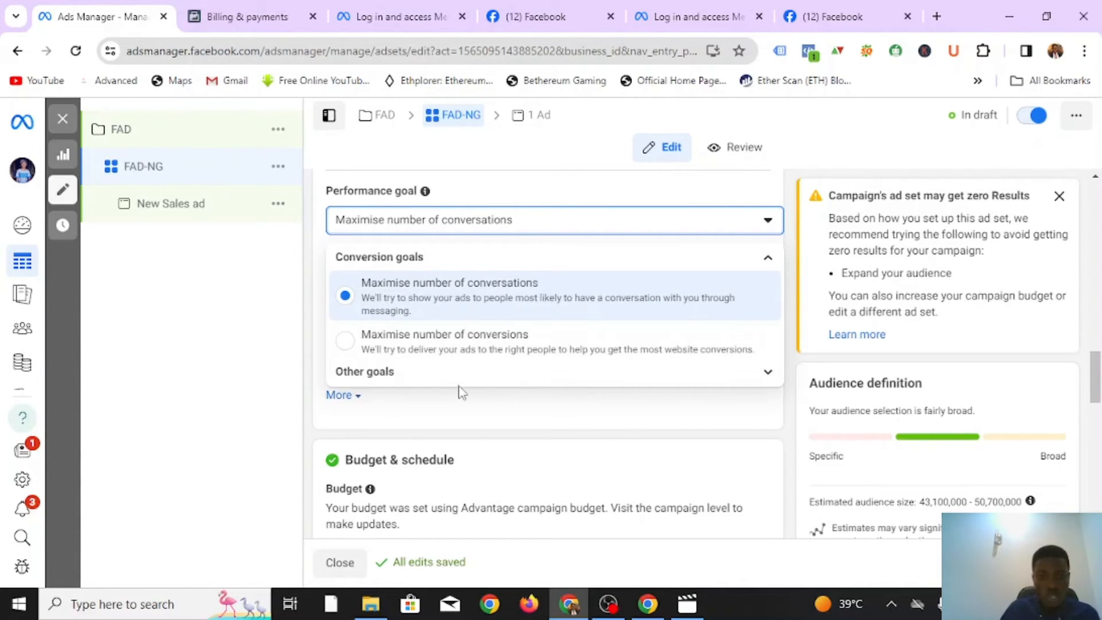
# - Examine the ad set's Budget & schedule section, including start date, end date, budget scheduling and spending limits
pyautogui.scroll(-3, 462, 396)
pyautogui.scroll(-4, 437, 344)
pyautogui.scroll(3, 440, 312)
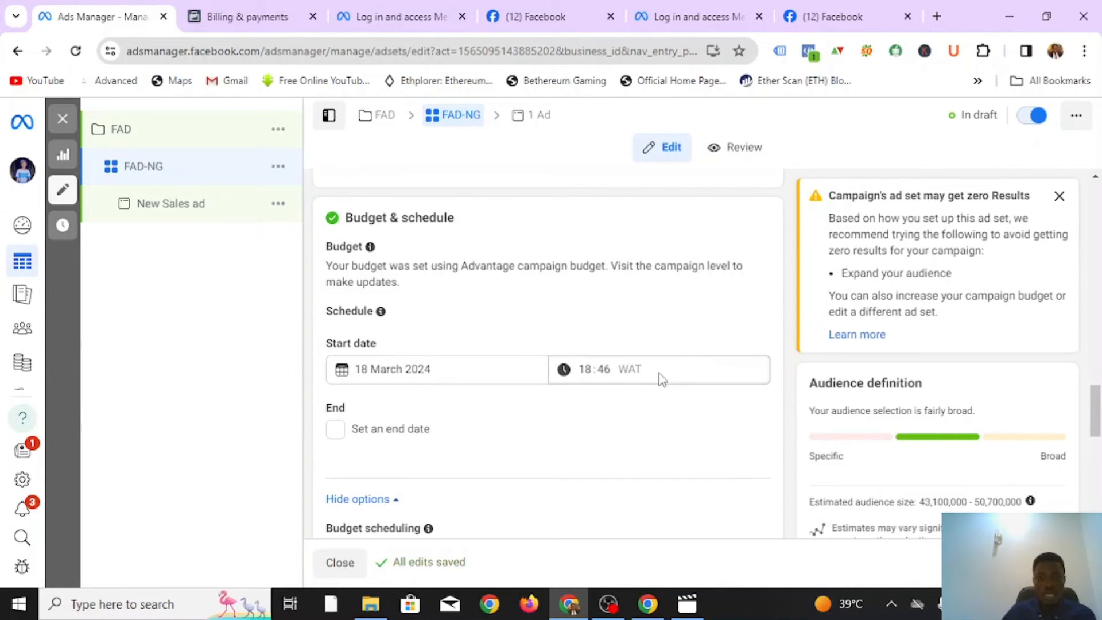
pyautogui.scroll(-3, 482, 398)
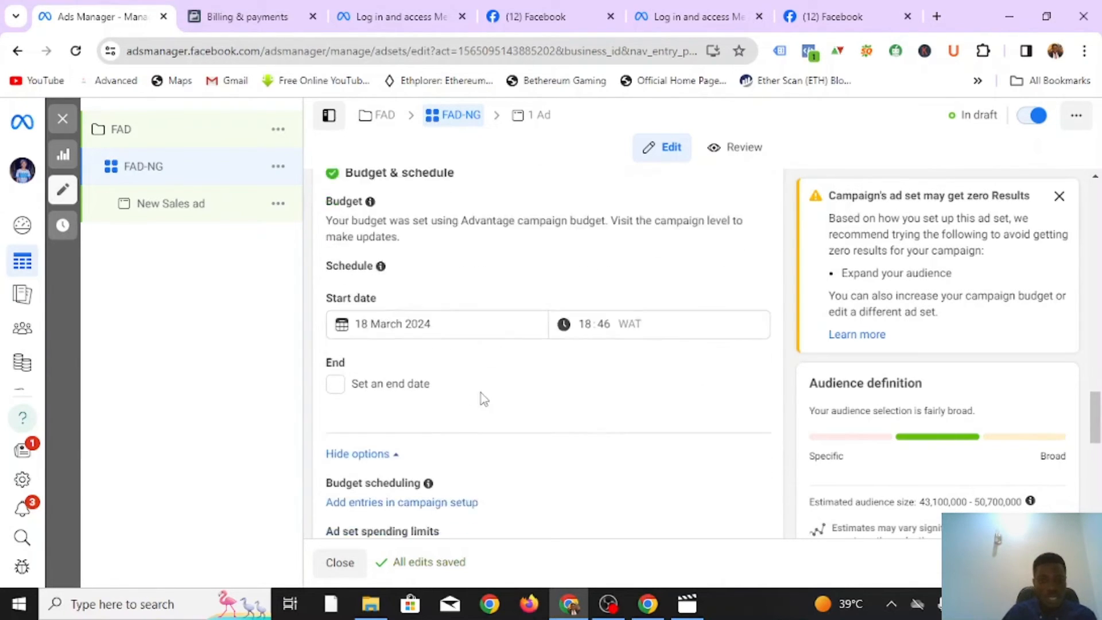
pyautogui.scroll(-3, 487, 356)
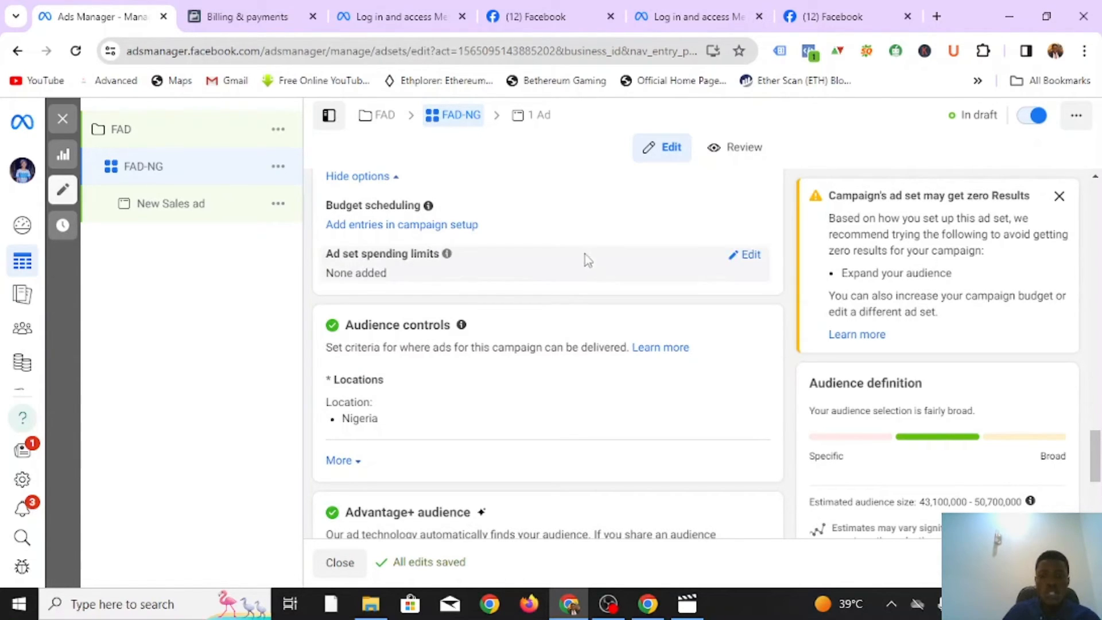
pyautogui.scroll(1, 574, 260)
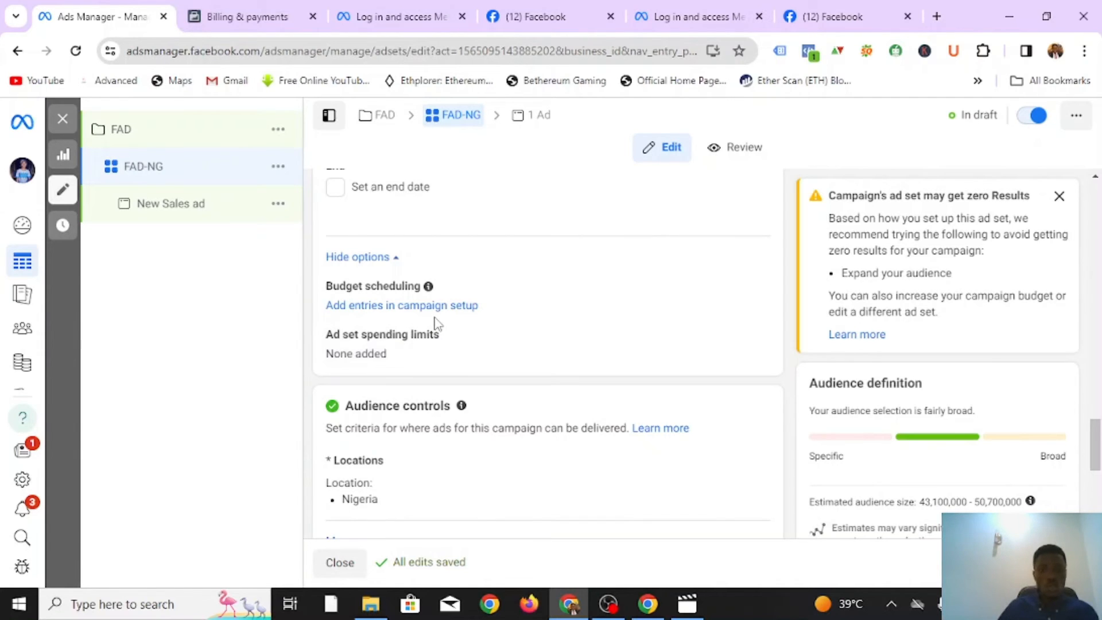
# - Open the Locations setting under Audience controls for editing
pyautogui.scroll(-3, 493, 347)
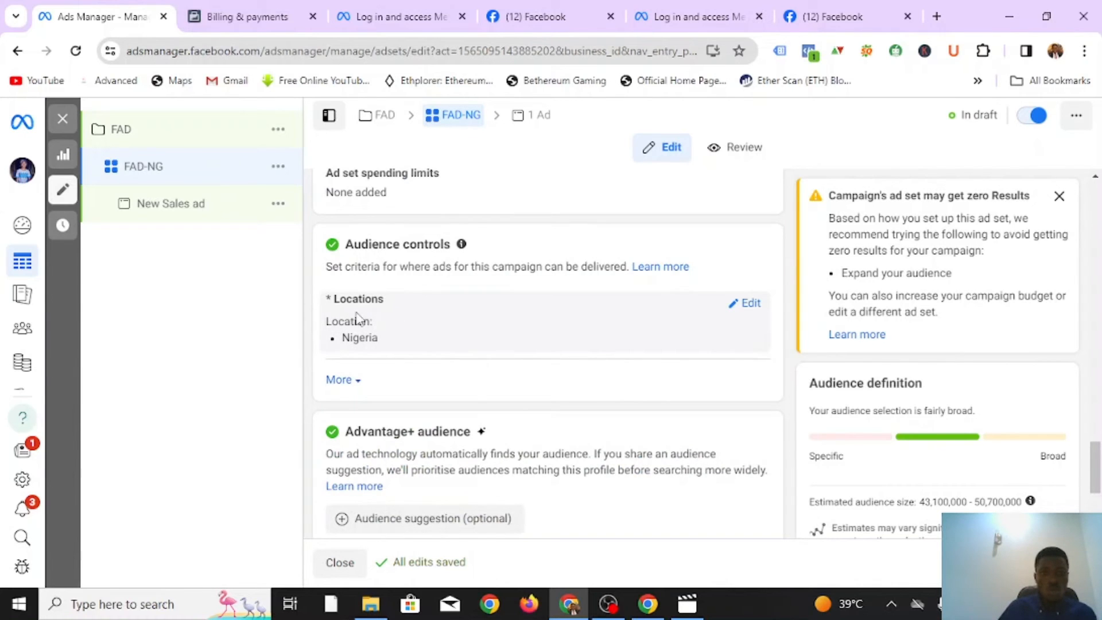
pyautogui.scroll(-3, 448, 332)
pyautogui.scroll(3, 406, 314)
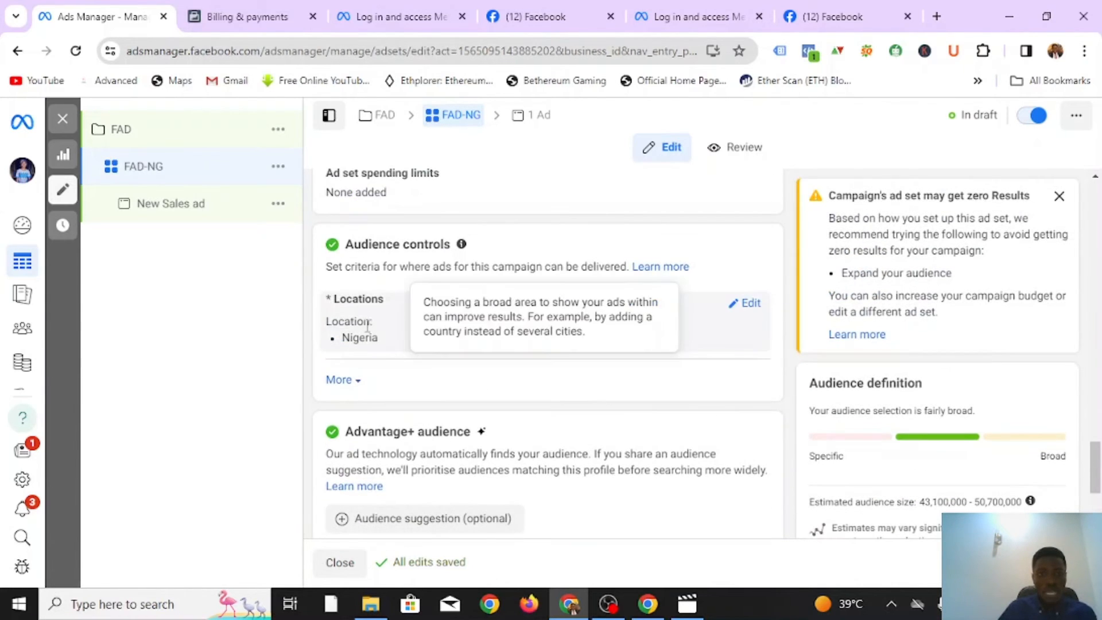
pyautogui.click(749, 304)
pyautogui.scroll(-3, 447, 367)
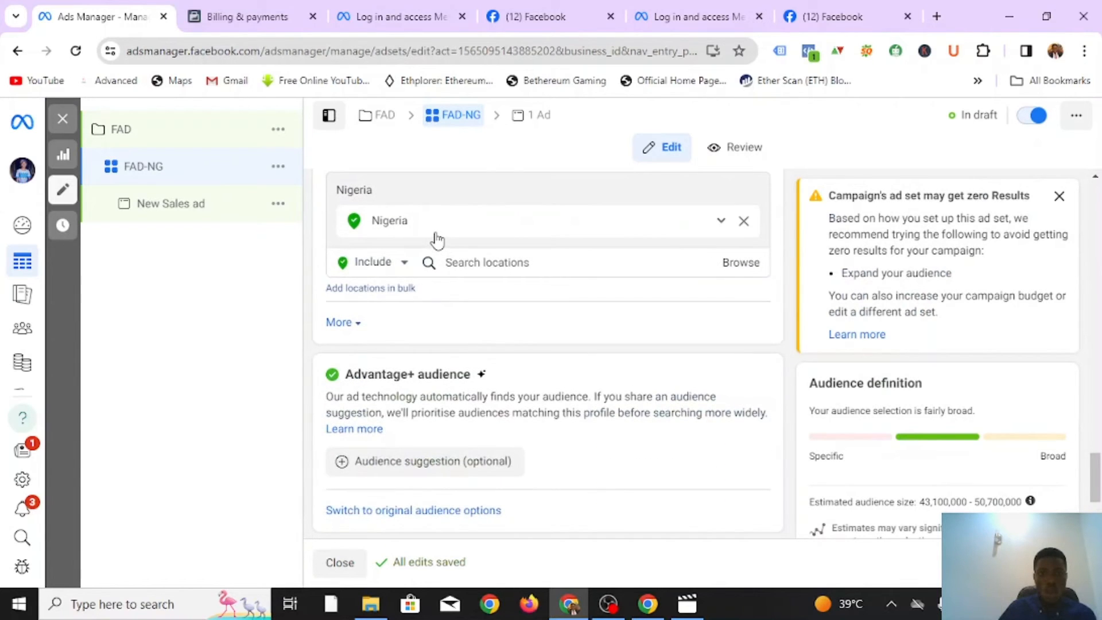
pyautogui.scroll(1, 436, 240)
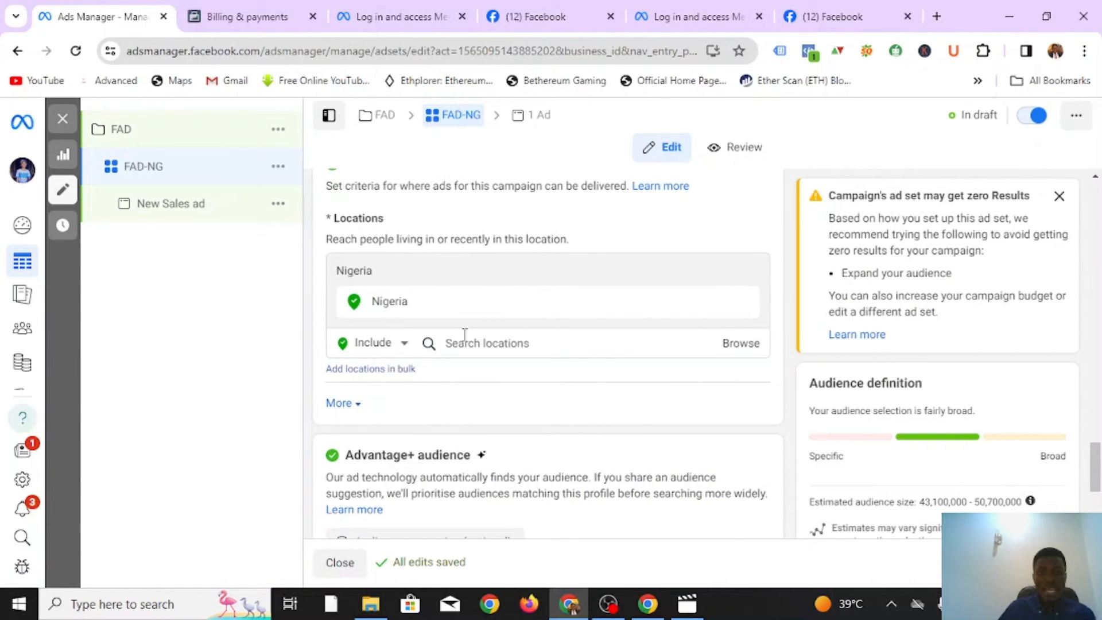
# - Examine the Include and Add exclusions options for the Nigeria location, keeping Include, and view the Advantage+ audience section
pyautogui.click(402, 344)
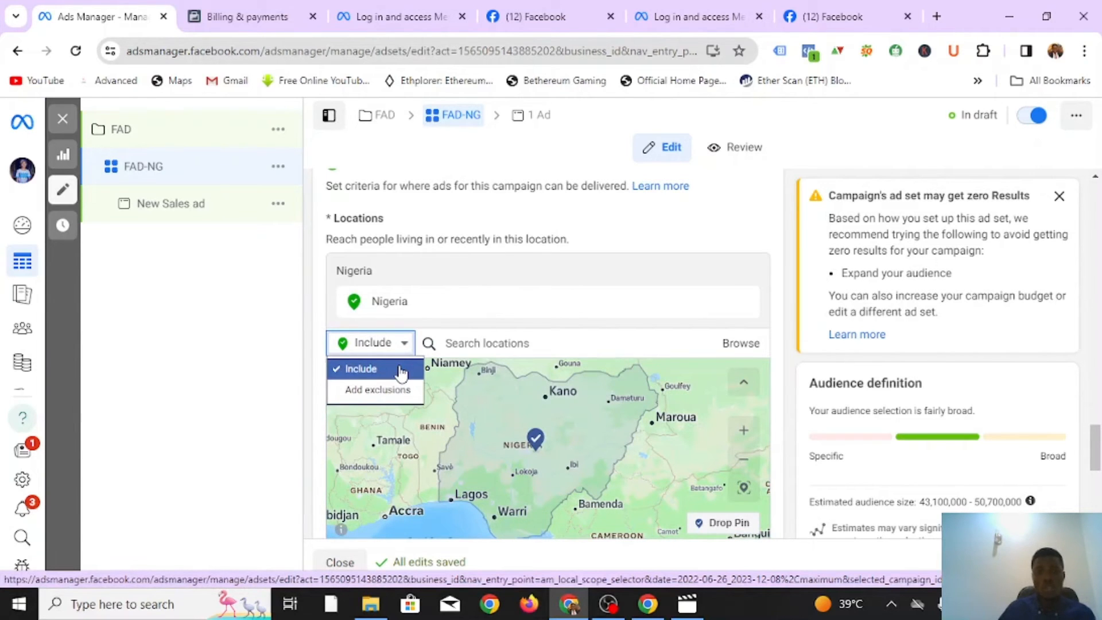
pyautogui.click(484, 315)
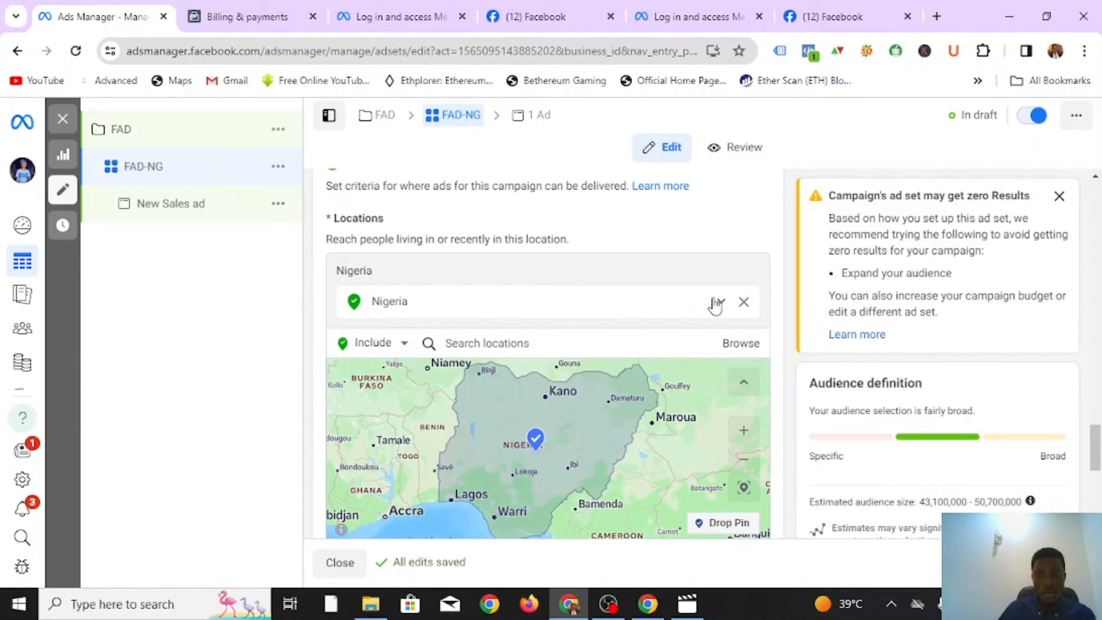
pyautogui.scroll(-1, 688, 304)
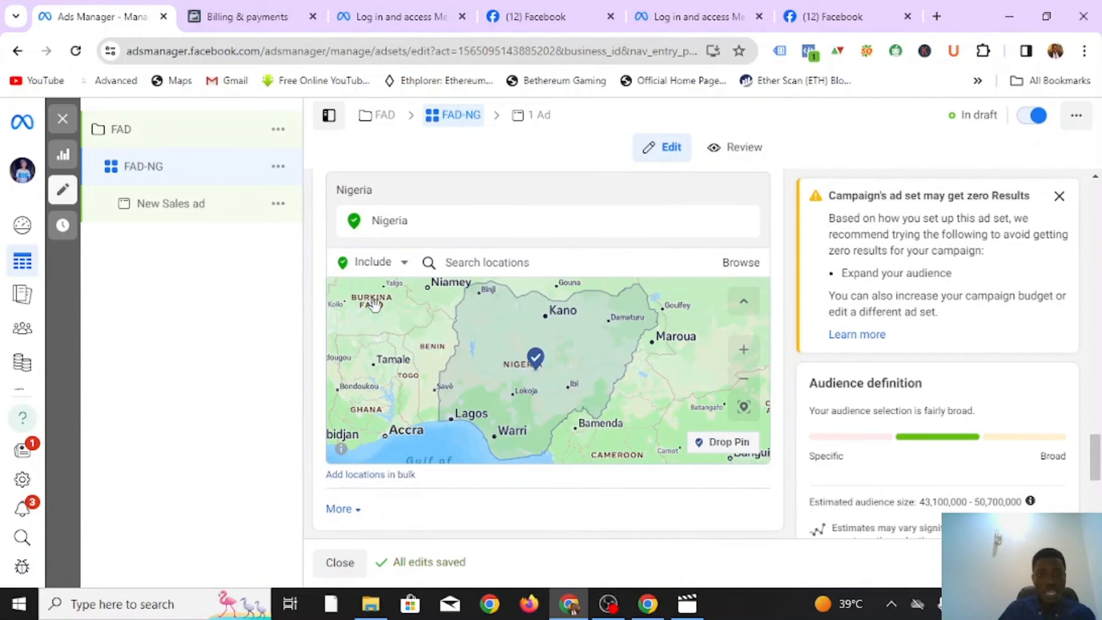
pyautogui.click(395, 263)
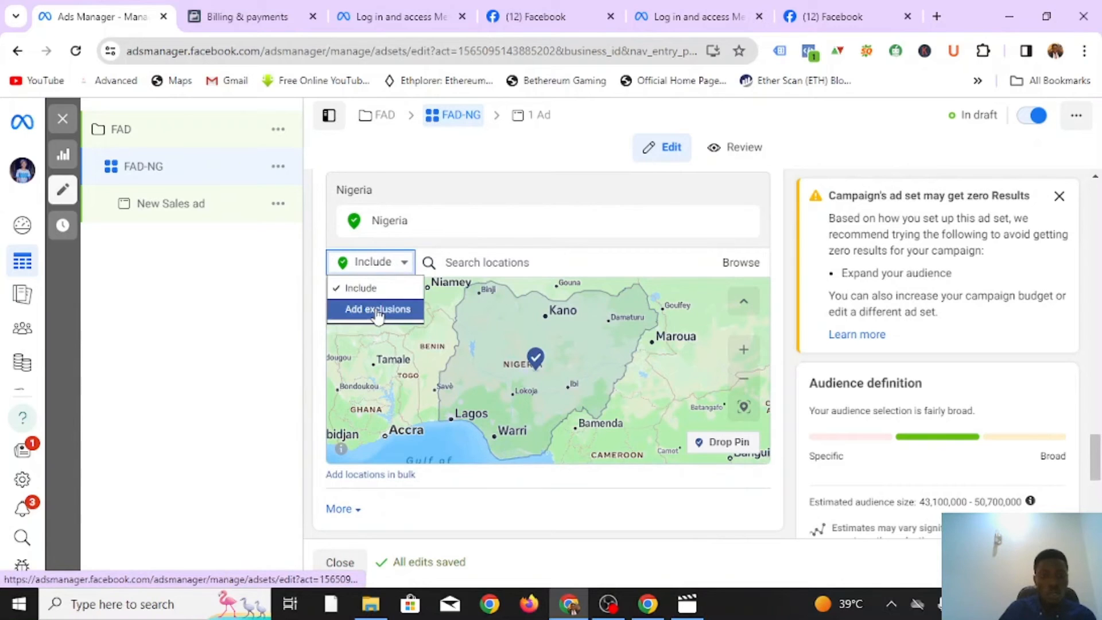
pyautogui.click(547, 227)
pyautogui.scroll(1, 487, 325)
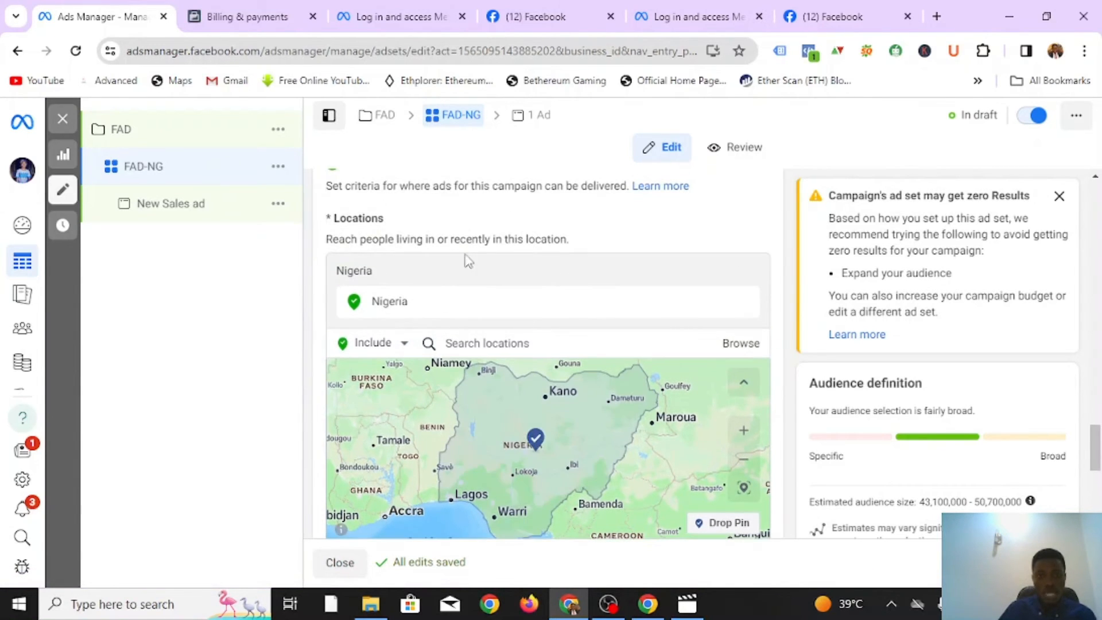
pyautogui.scroll(-3, 452, 373)
pyautogui.scroll(-2, 406, 373)
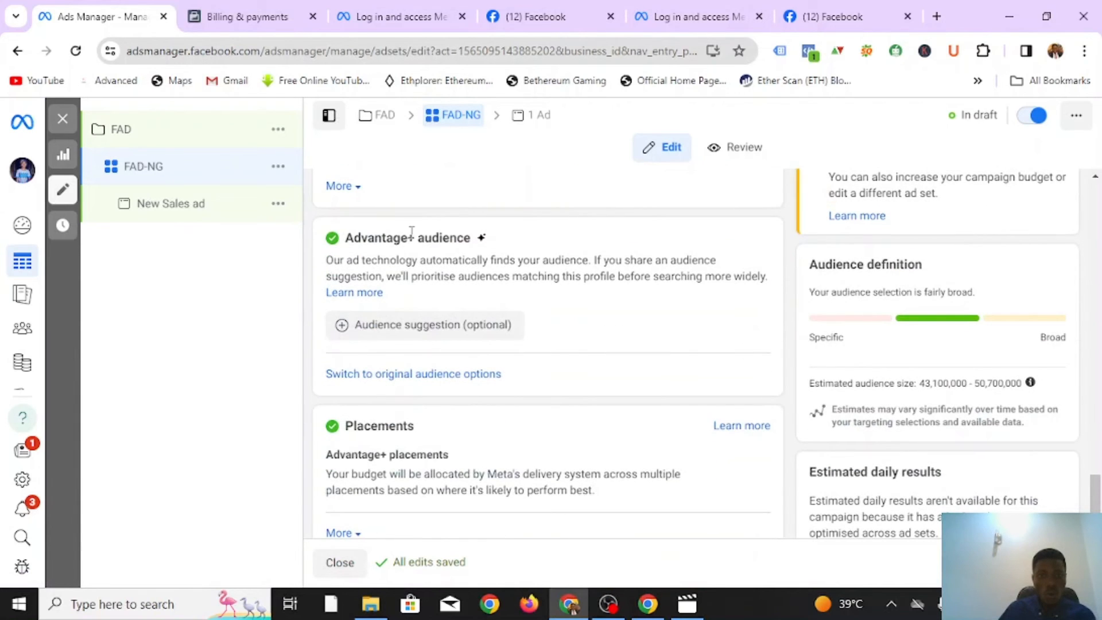
pyautogui.scroll(6, 437, 327)
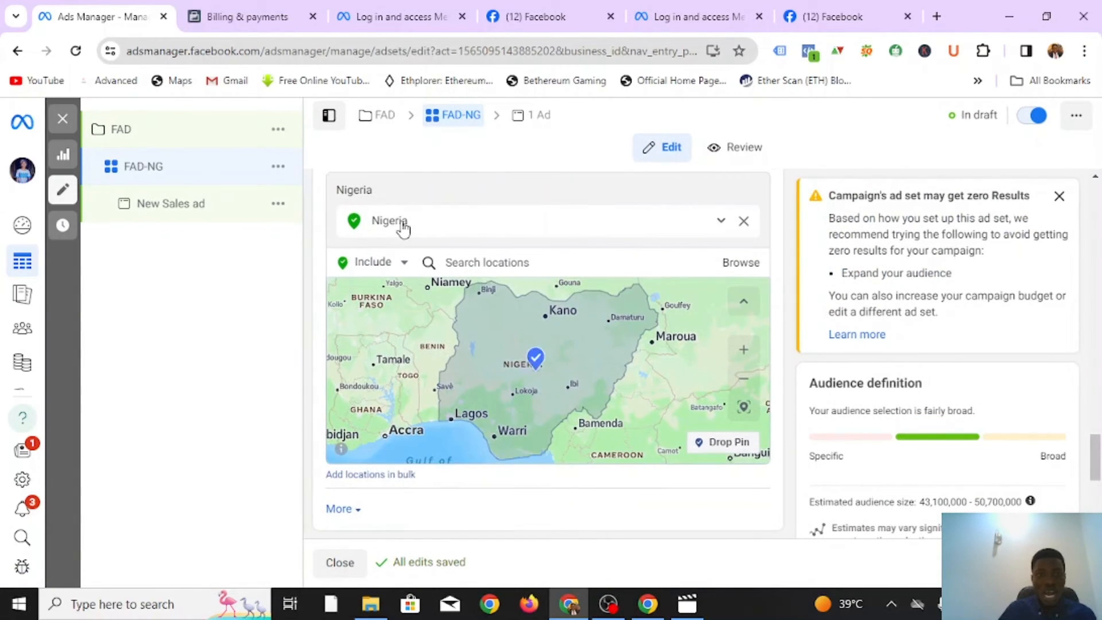
# - Expand the additional audience controls and examine the minimum age, custom audience exclusions and languages settings
pyautogui.scroll(-4, 418, 346)
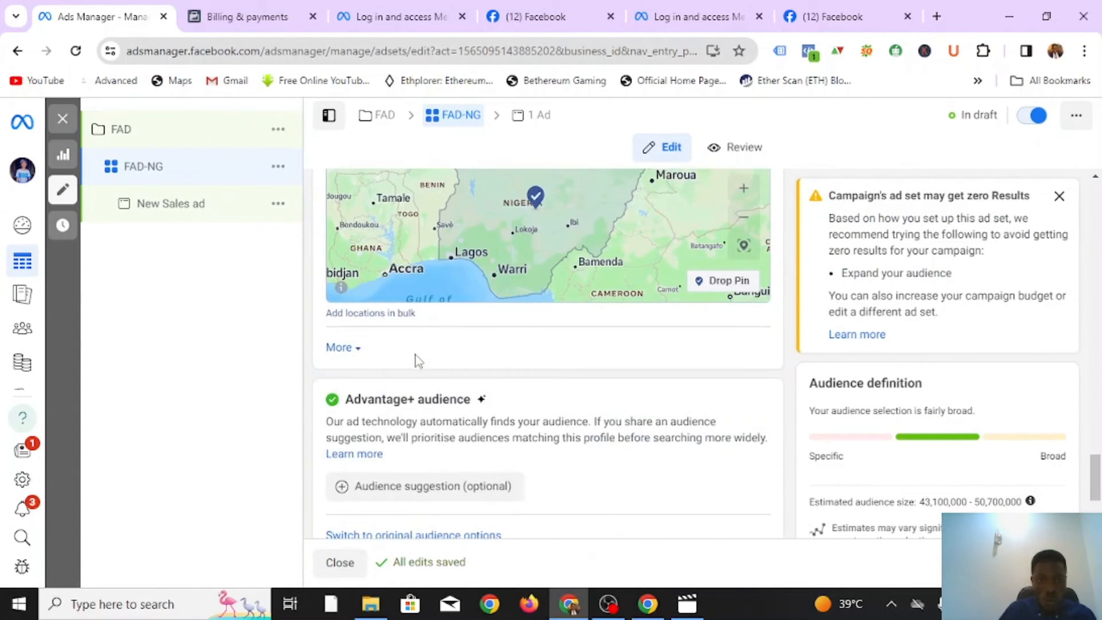
pyautogui.click(342, 347)
pyautogui.scroll(-3, 410, 414)
pyautogui.scroll(2, 373, 344)
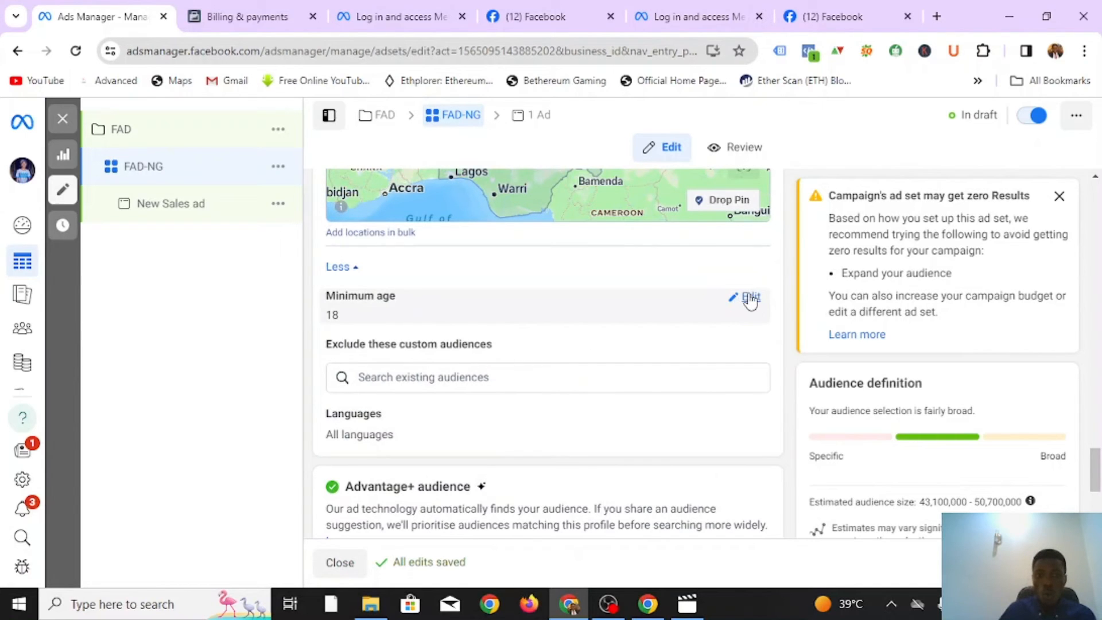
pyautogui.moveTo(442, 353)
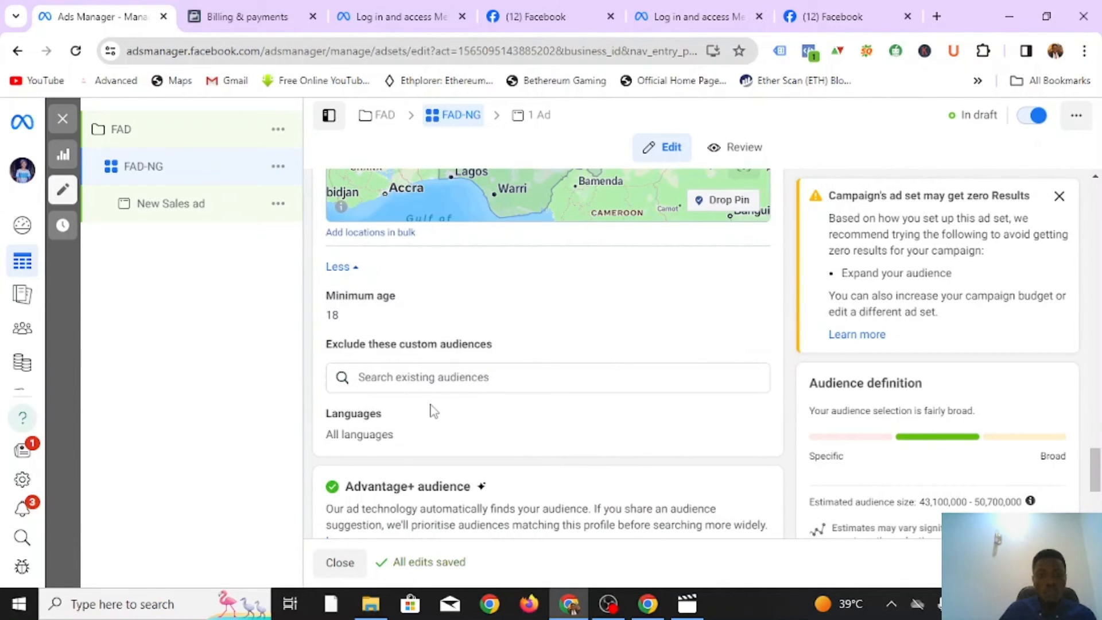
pyautogui.scroll(-1, 430, 402)
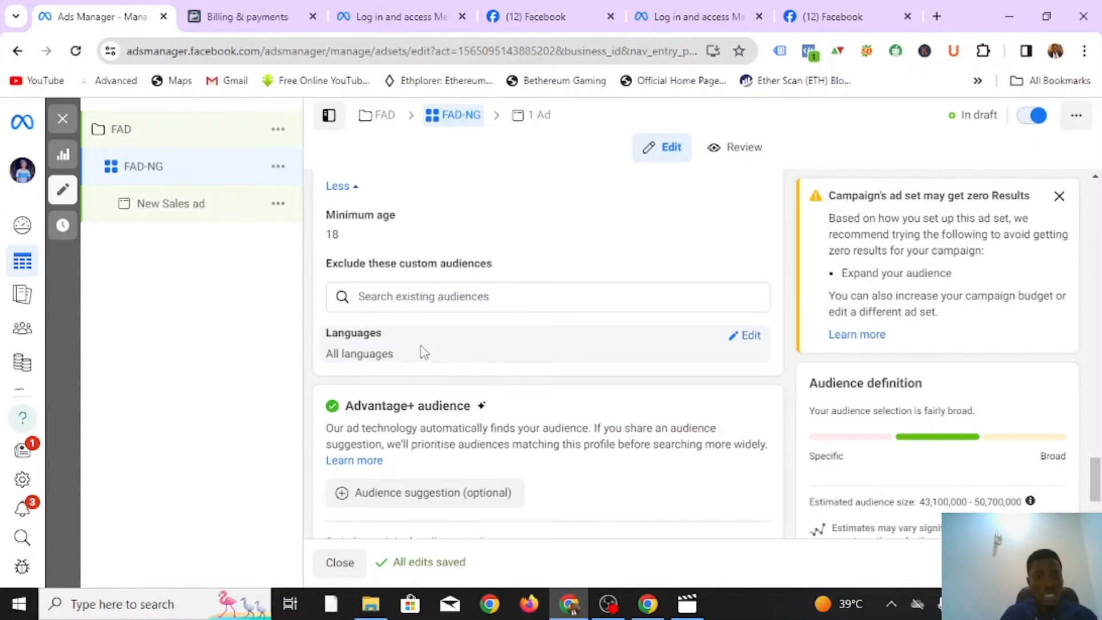
pyautogui.scroll(-3, 423, 352)
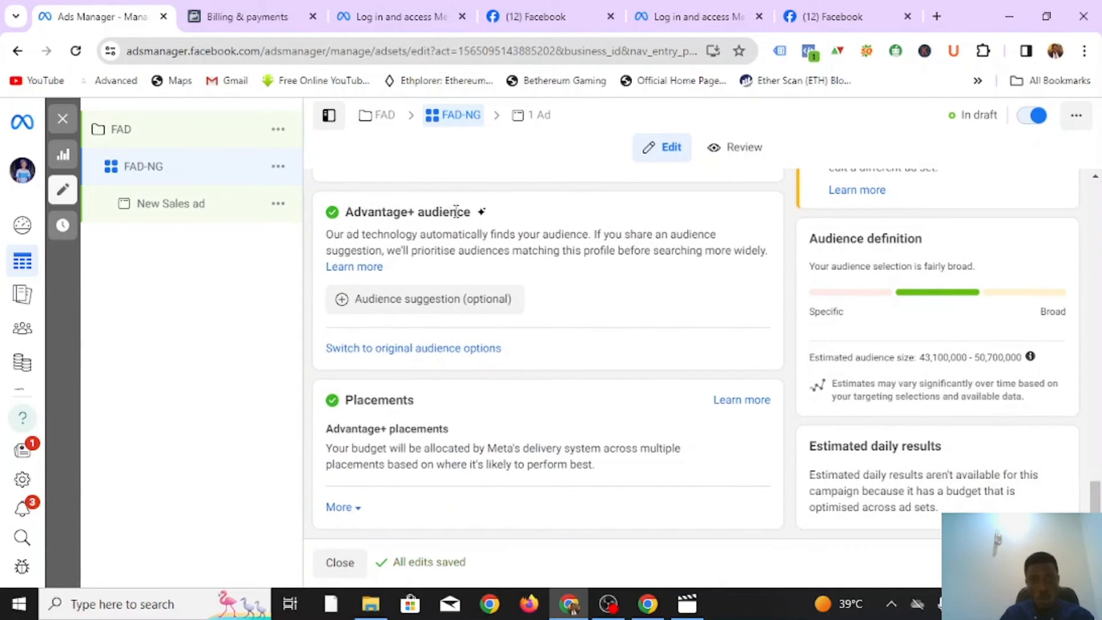
# - Open the optional audience suggestion under Advantage+ audience and set the age range to 20–40
pyautogui.scroll(1, 424, 284)
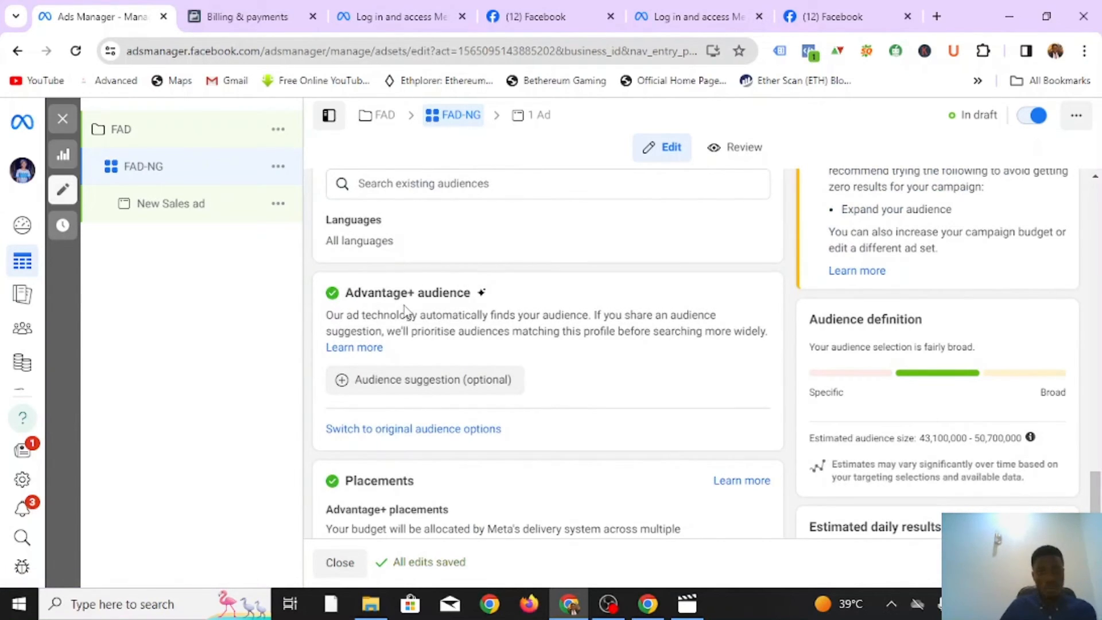
pyautogui.click(428, 387)
pyautogui.scroll(-3, 580, 332)
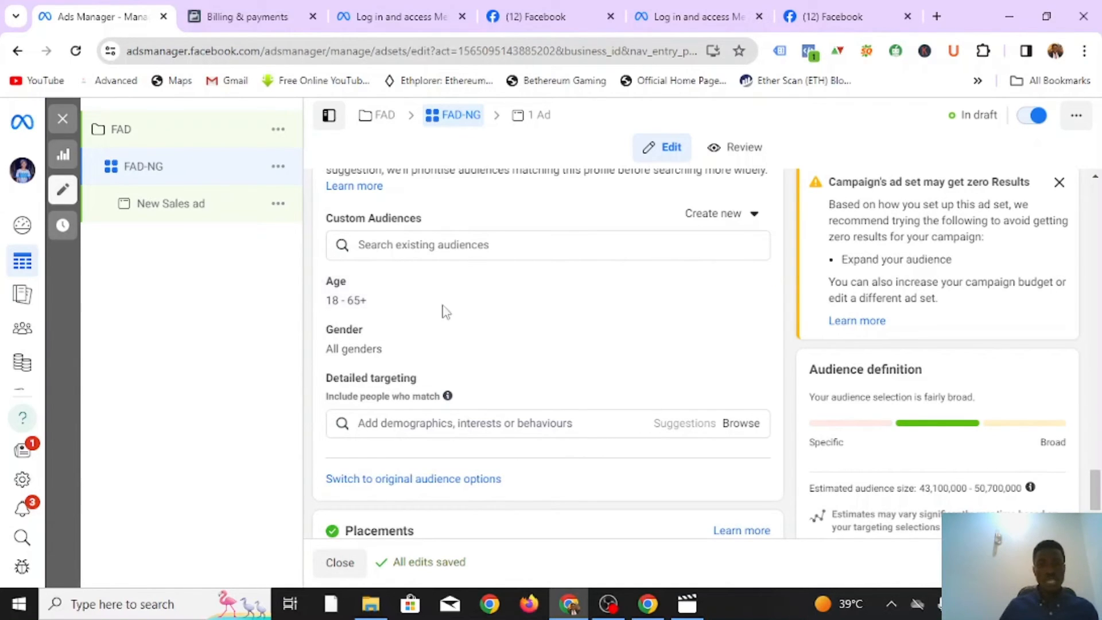
pyautogui.click(756, 286)
pyautogui.click(379, 313)
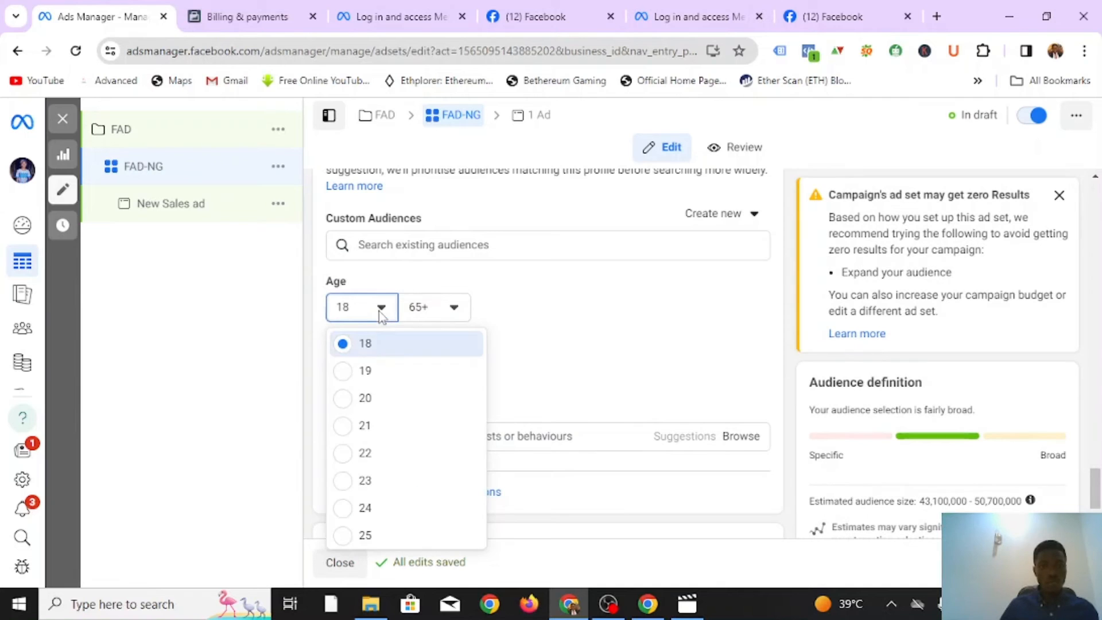
pyautogui.click(346, 398)
pyautogui.click(455, 313)
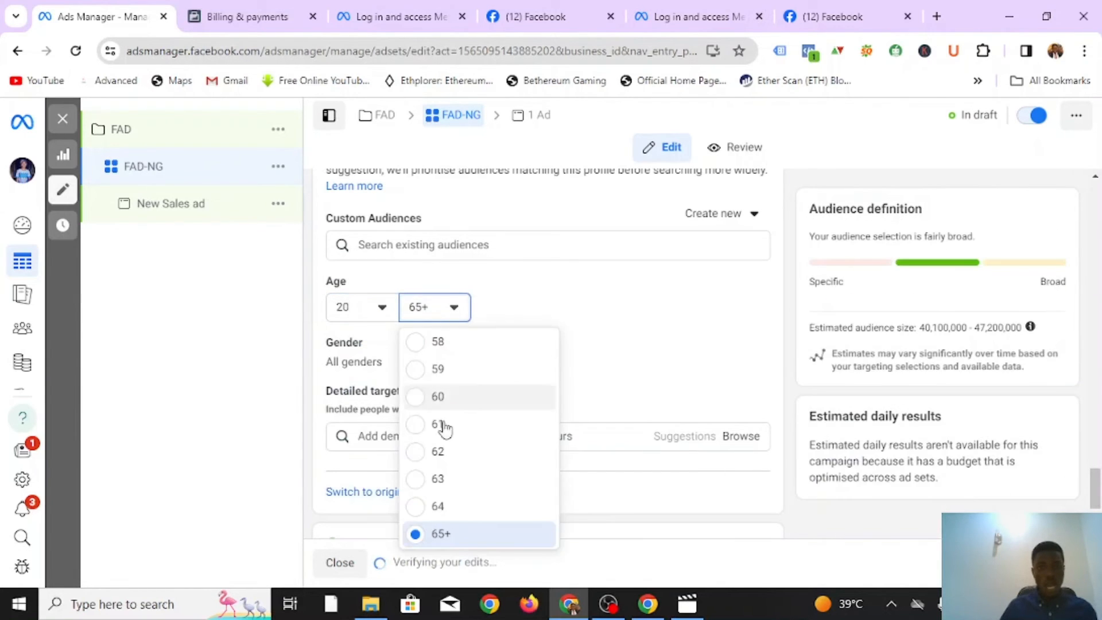
pyautogui.scroll(4, 436, 396)
pyautogui.scroll(3, 435, 399)
pyautogui.scroll(3, 438, 408)
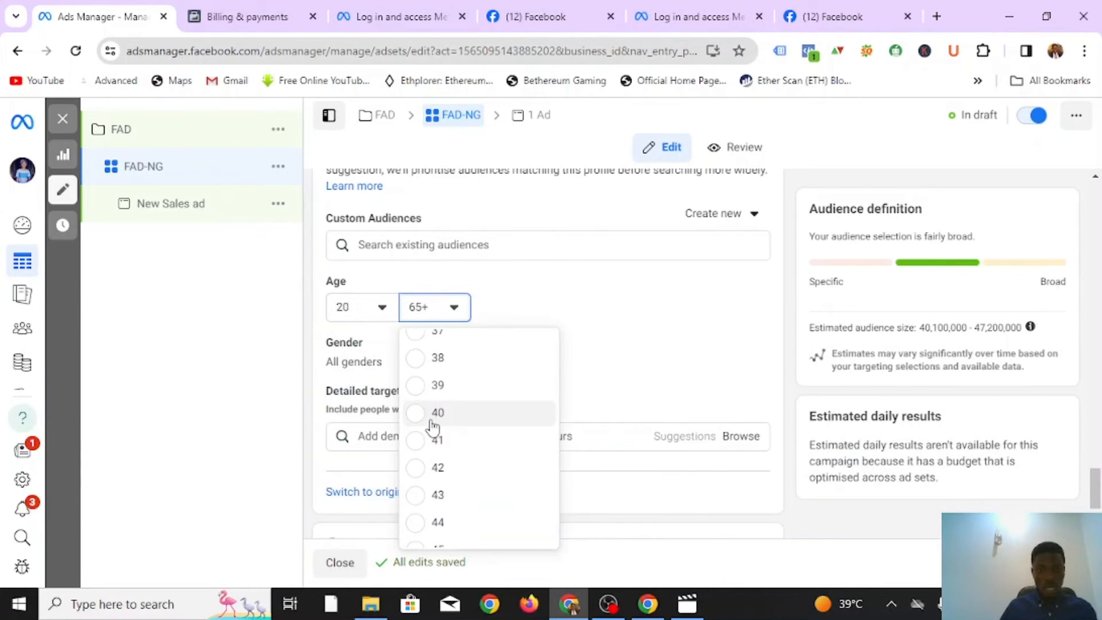
pyautogui.click(435, 414)
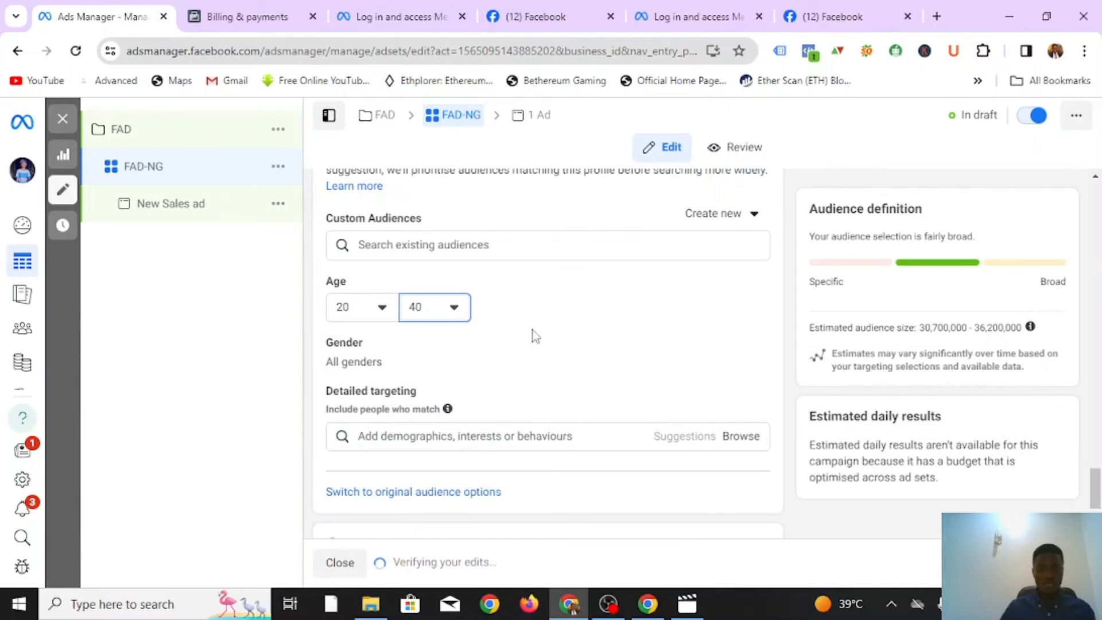
# - Open the Gender options, keeping All, and view the explanation of matching people under Detailed targeting
pyautogui.click(742, 346)
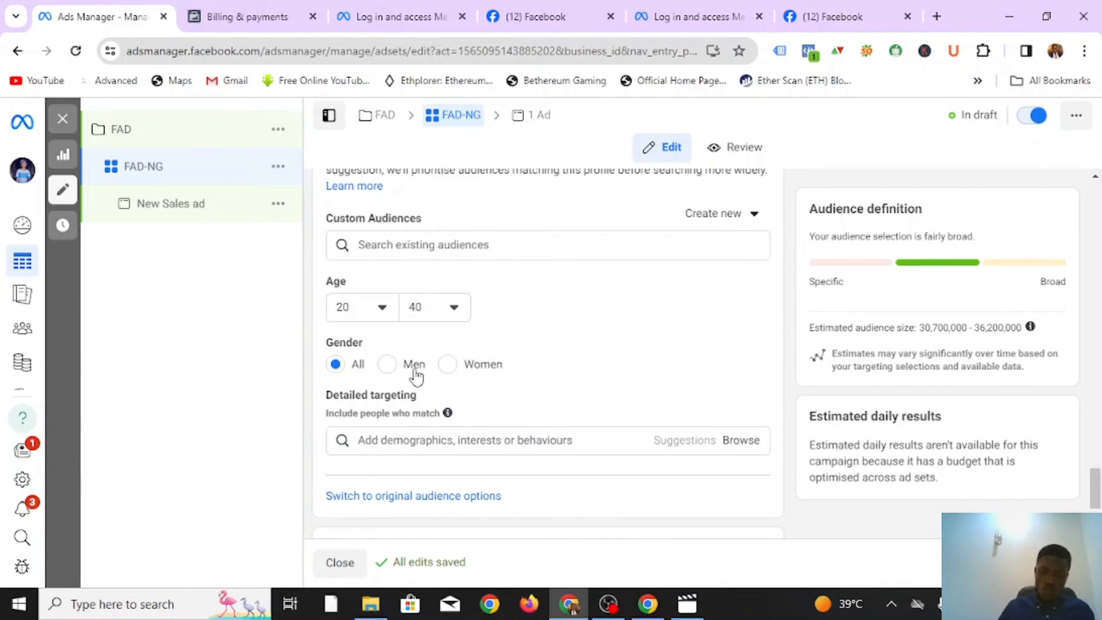
pyautogui.scroll(-2, 561, 369)
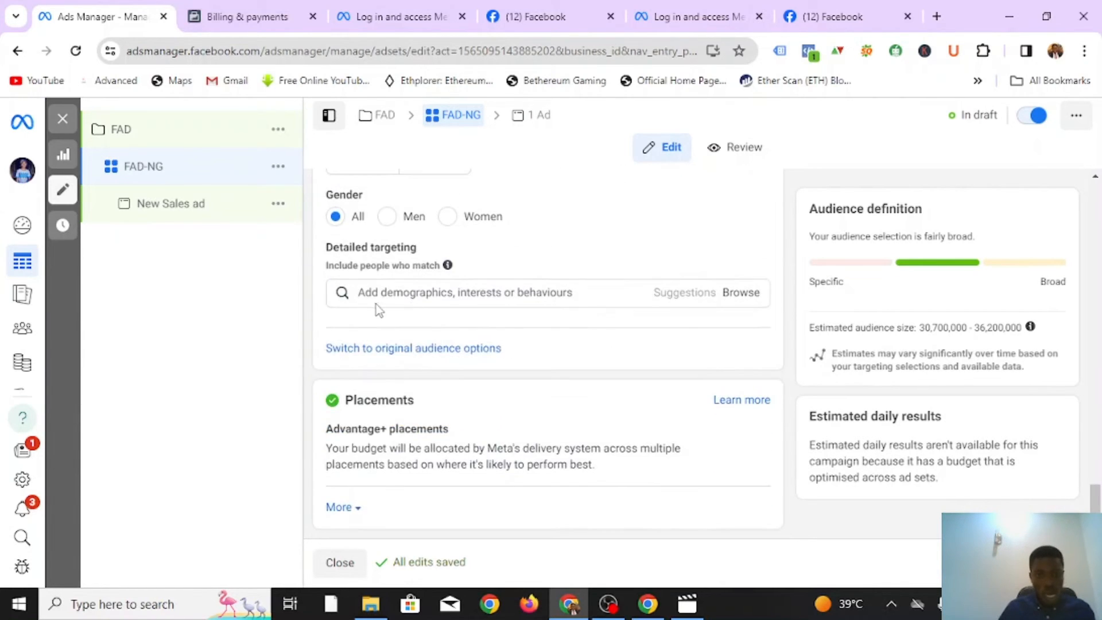
pyautogui.moveTo(448, 266)
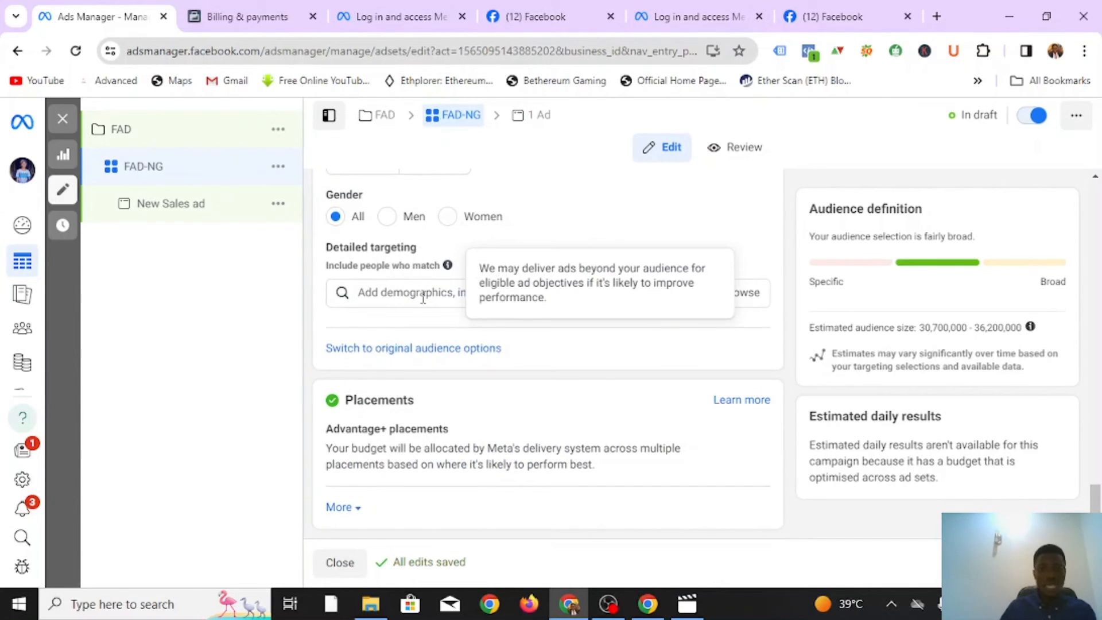
pyautogui.scroll(1, 456, 338)
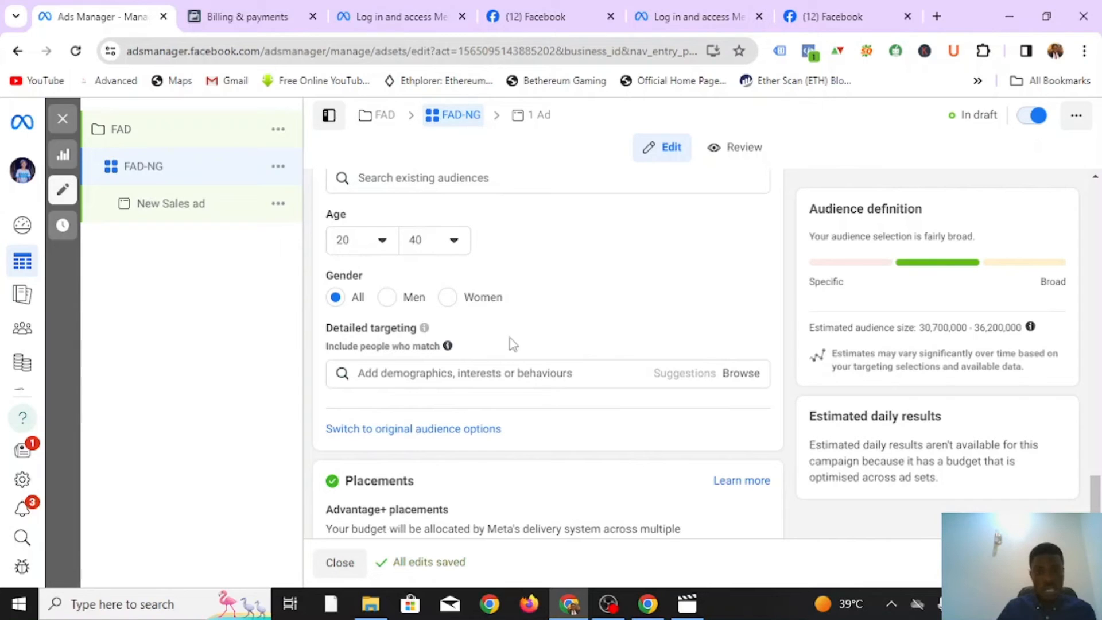
# - Search Detailed targeting for forex, add the Forex Online Trading interest, and dismiss the ad set recommendation
pyautogui.click(449, 370)
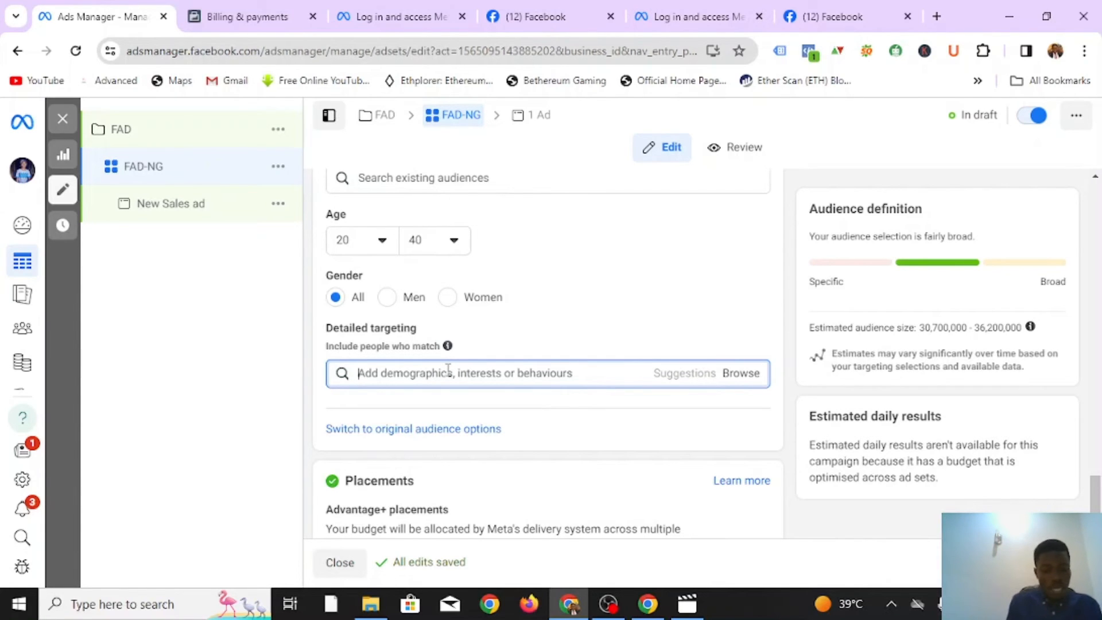
pyautogui.write('forex')
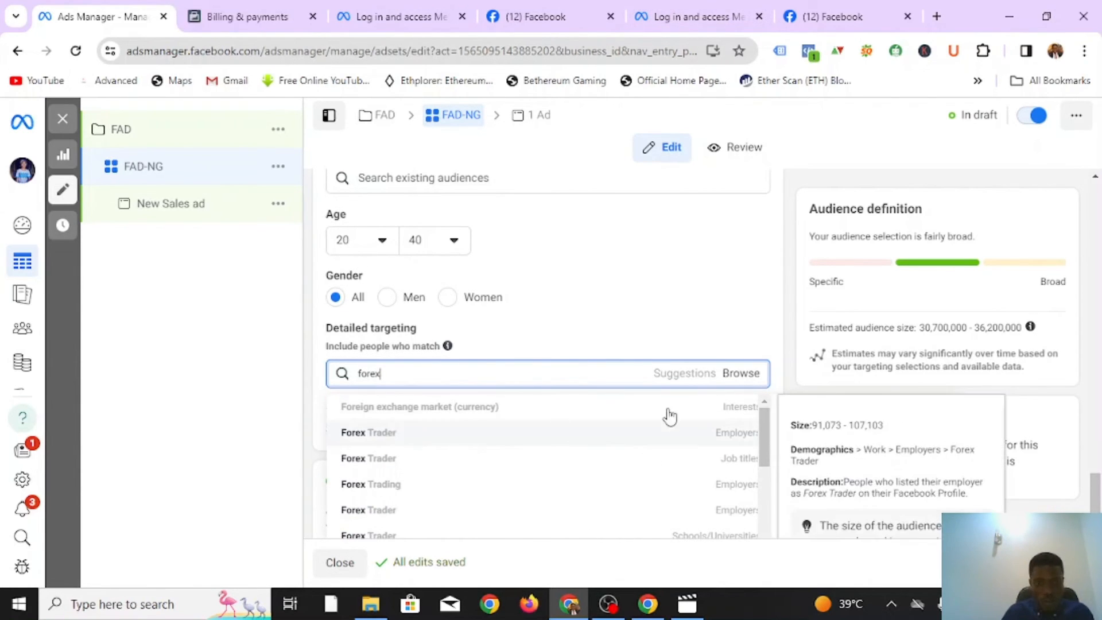
pyautogui.moveTo(763, 424); pyautogui.dragTo(763, 426)
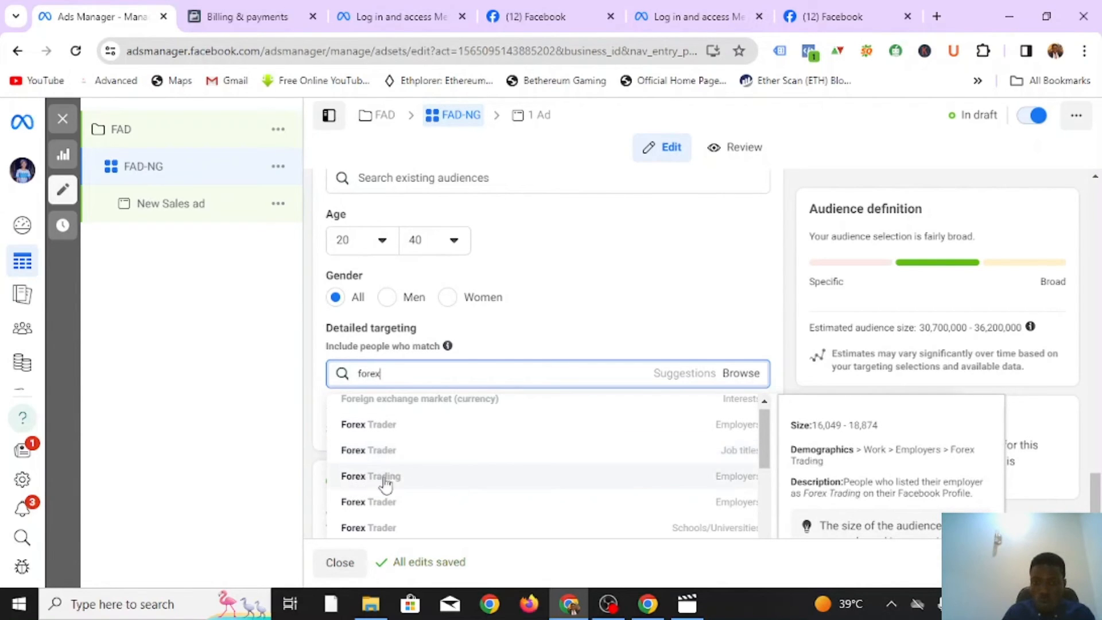
pyautogui.moveTo(769, 451); pyautogui.dragTo(770, 481)
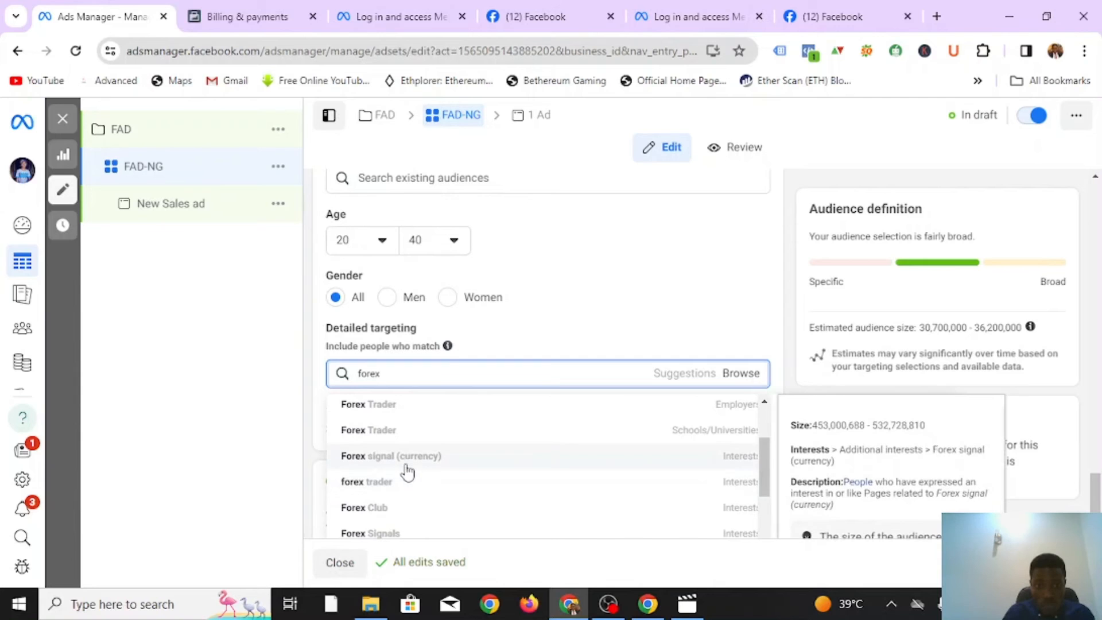
pyautogui.moveTo(765, 469); pyautogui.dragTo(775, 545)
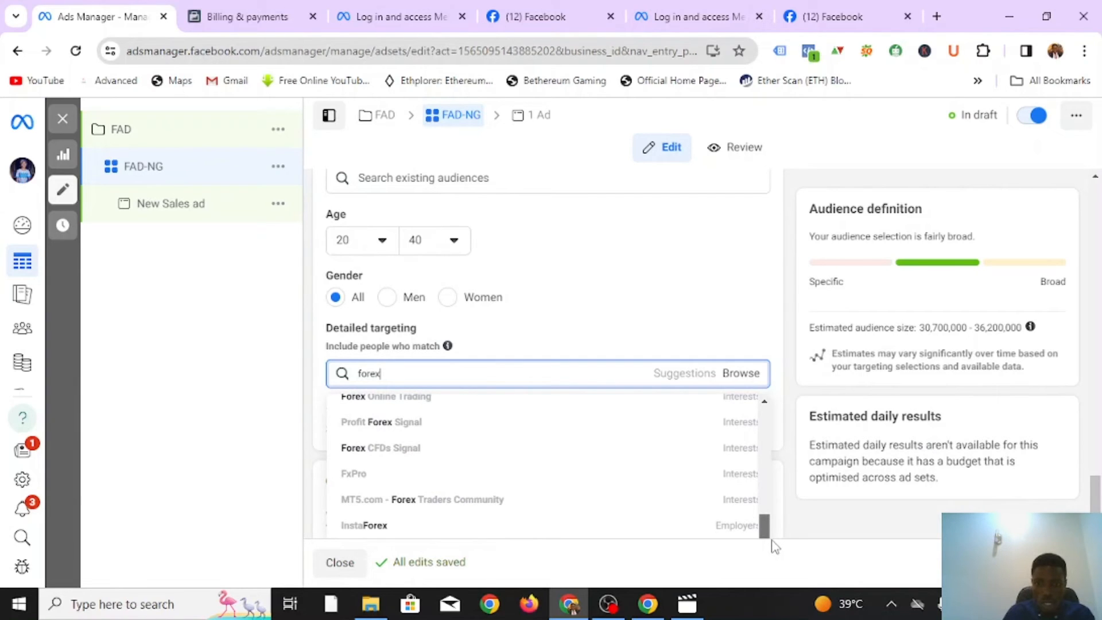
pyautogui.moveTo(775, 546); pyautogui.dragTo(774, 531)
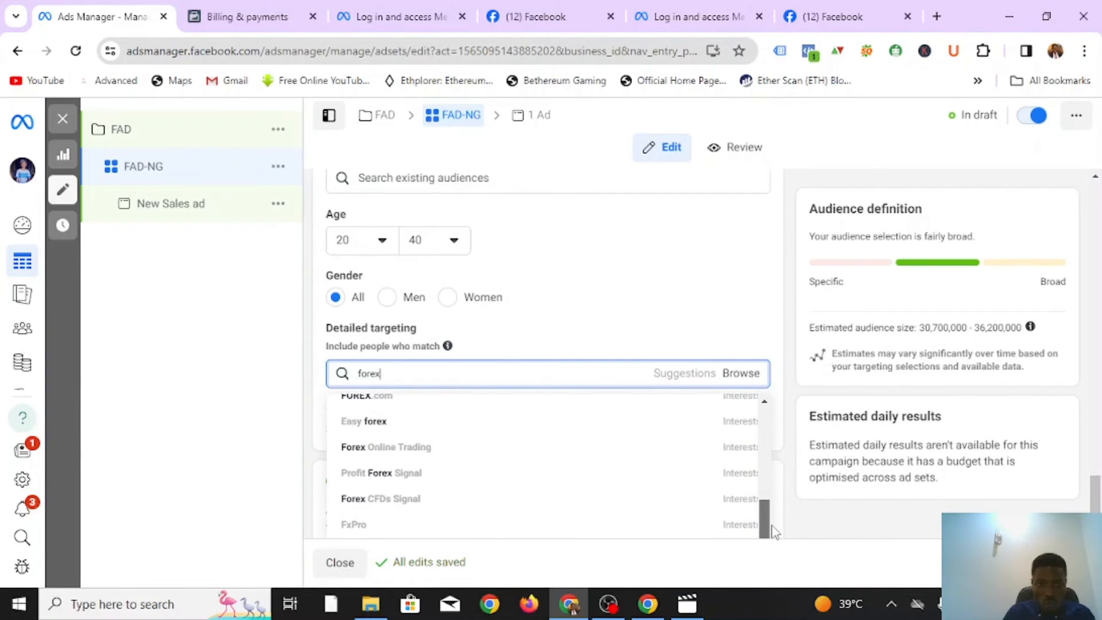
pyautogui.click(422, 447)
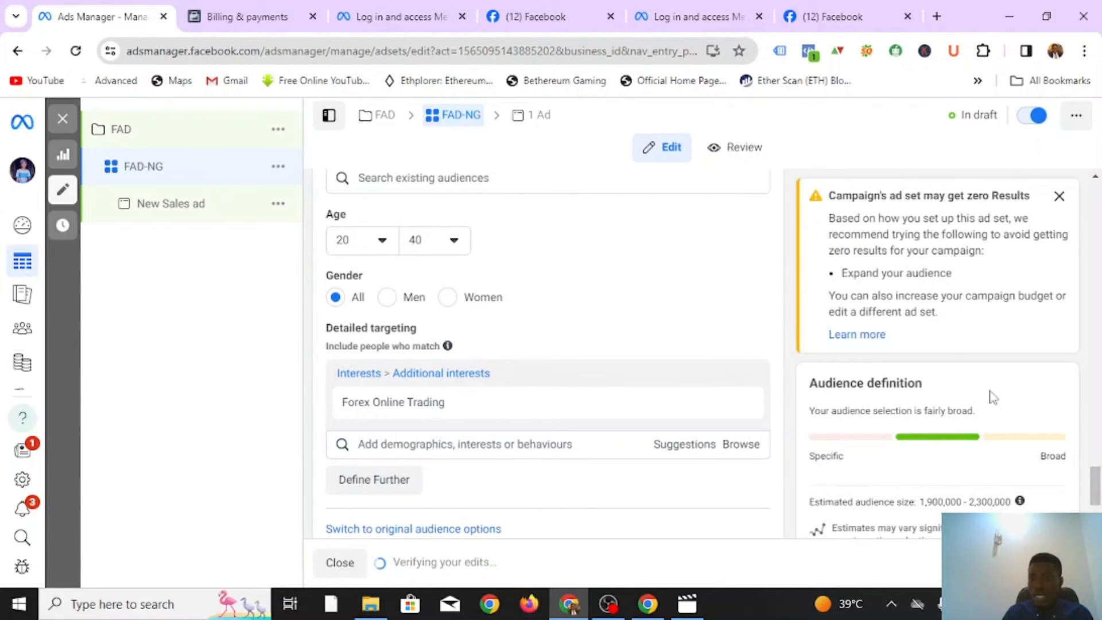
pyautogui.click(1058, 196)
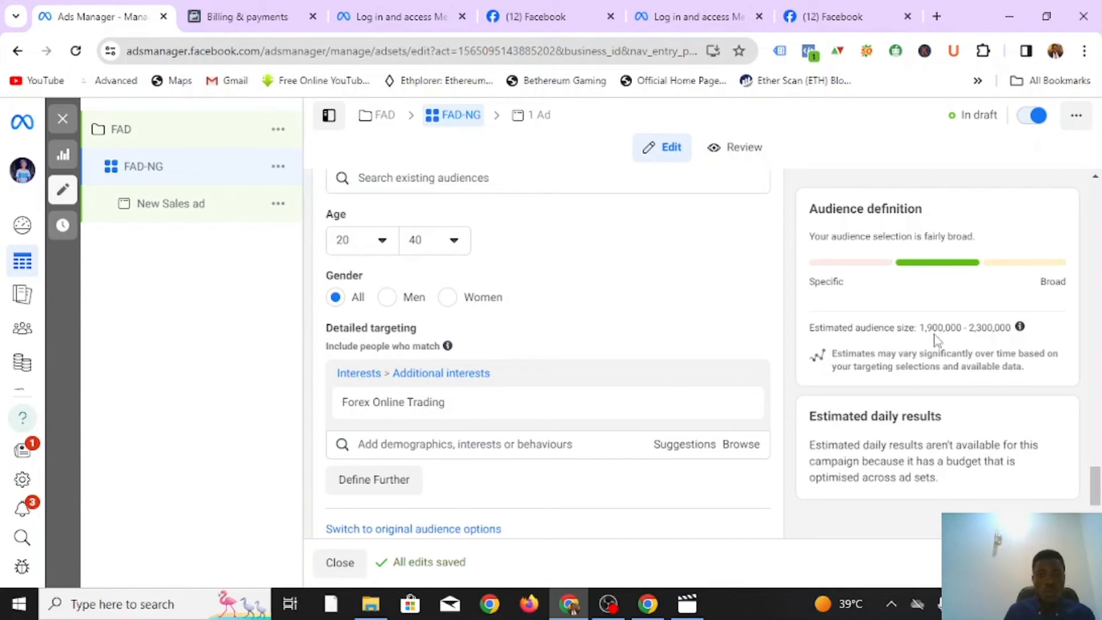
# - Define the detailed targeting further by requiring a match with the behaviour Facebook access (network type): 4G
pyautogui.scroll(-1, 533, 344)
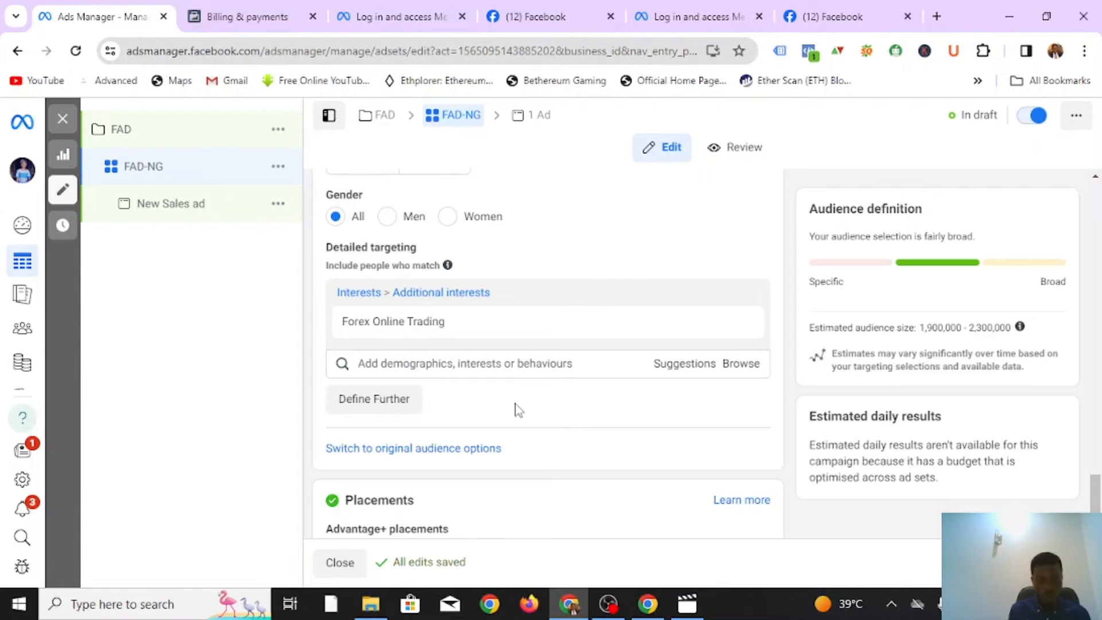
pyautogui.click(380, 407)
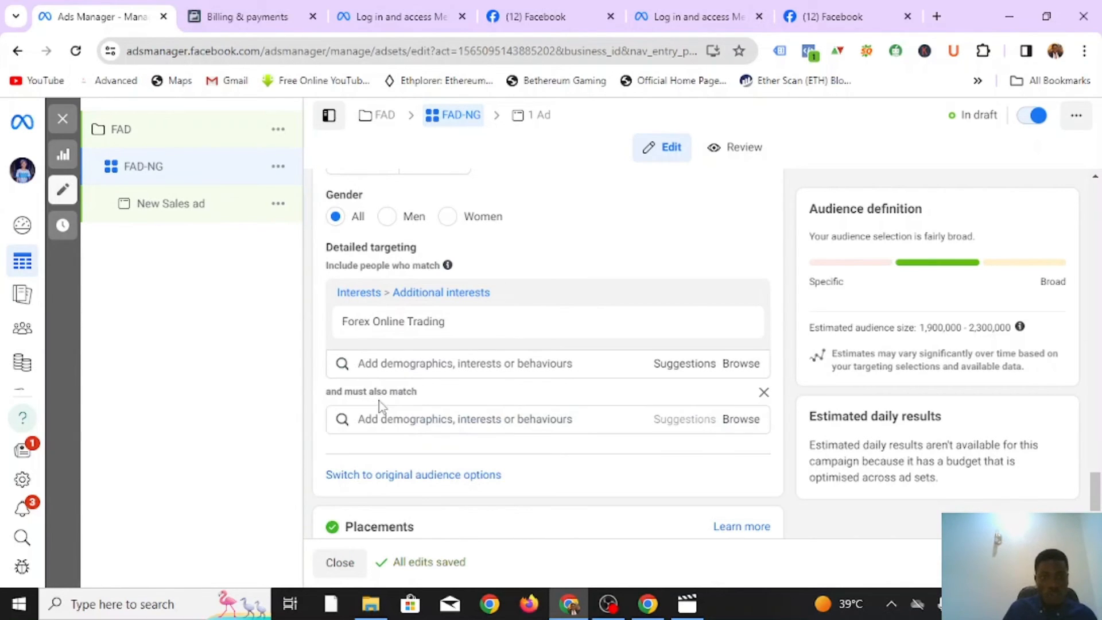
pyautogui.click(426, 419)
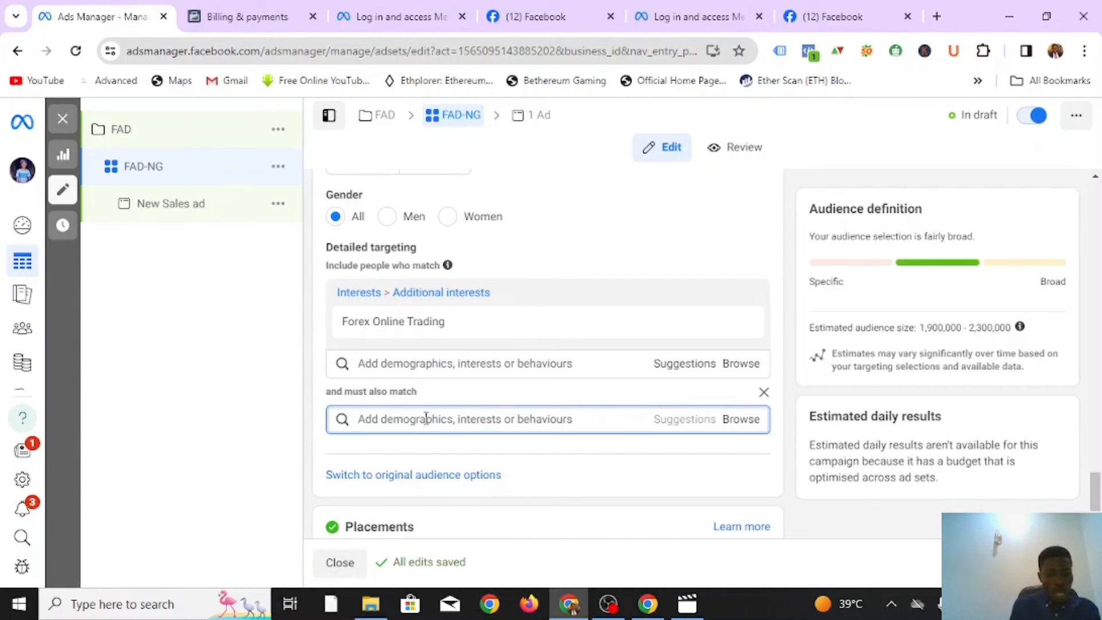
pyautogui.write('Face')
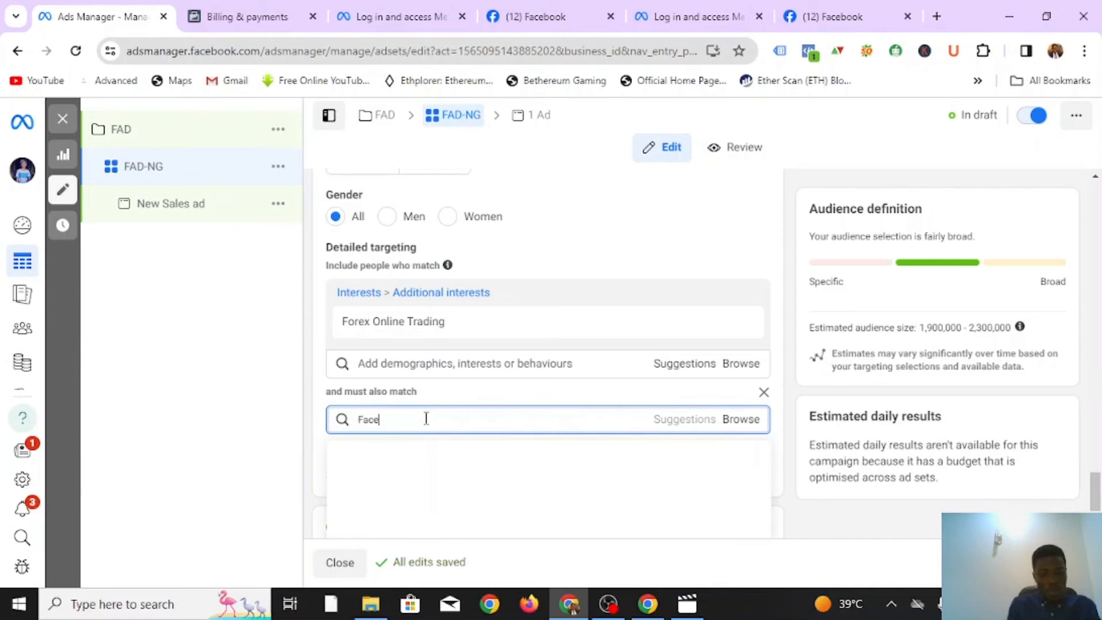
pyautogui.write('bokk ')
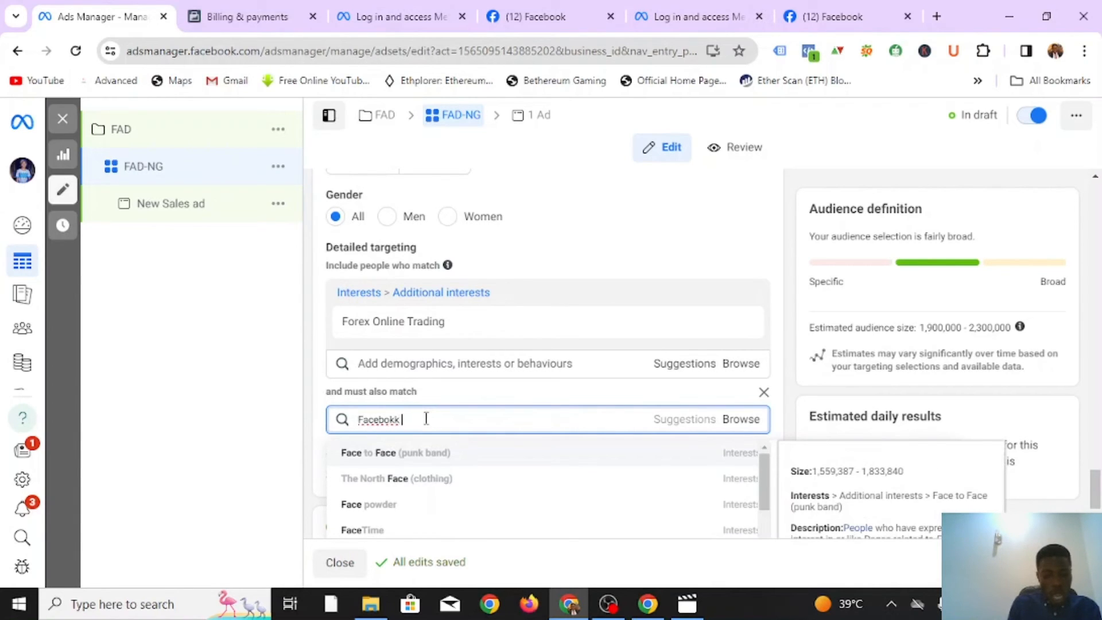
pyautogui.write('access netw')
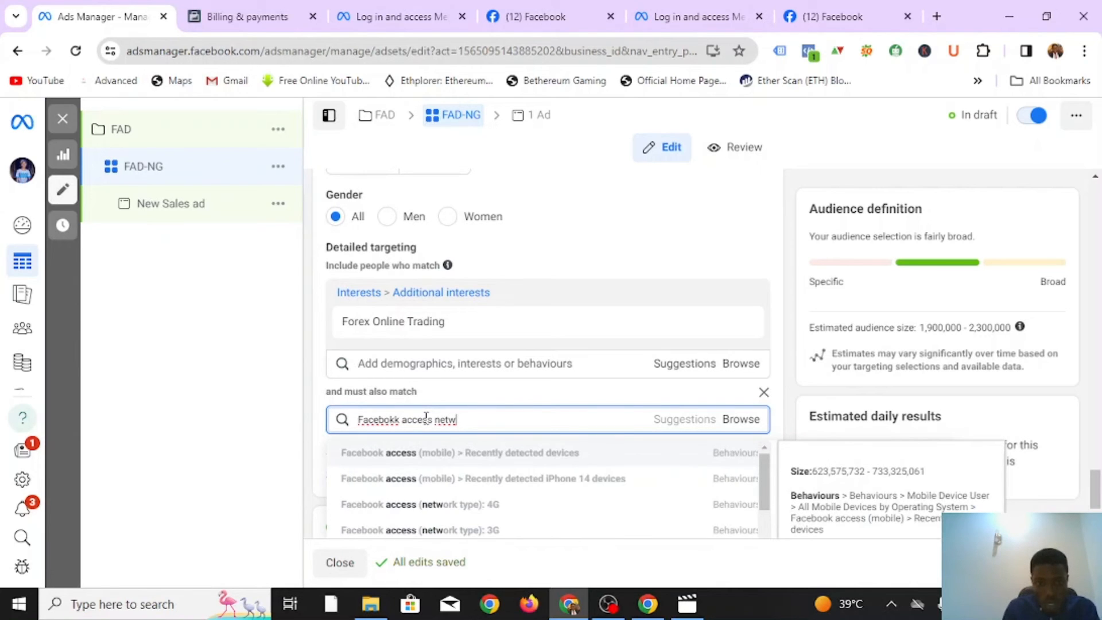
pyautogui.write('ork')
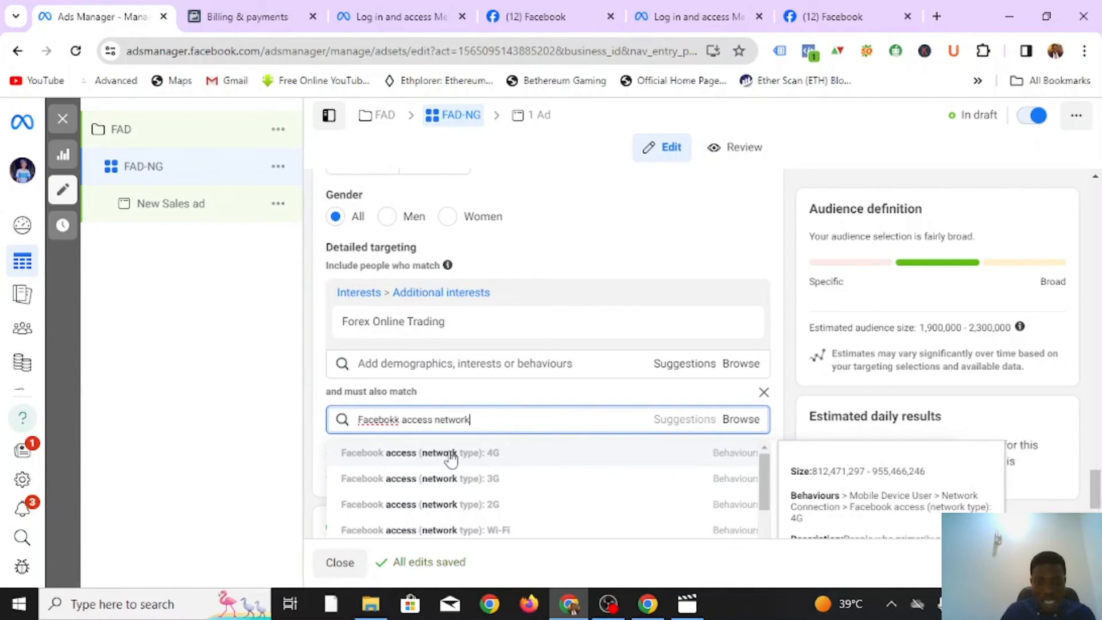
pyautogui.click(498, 453)
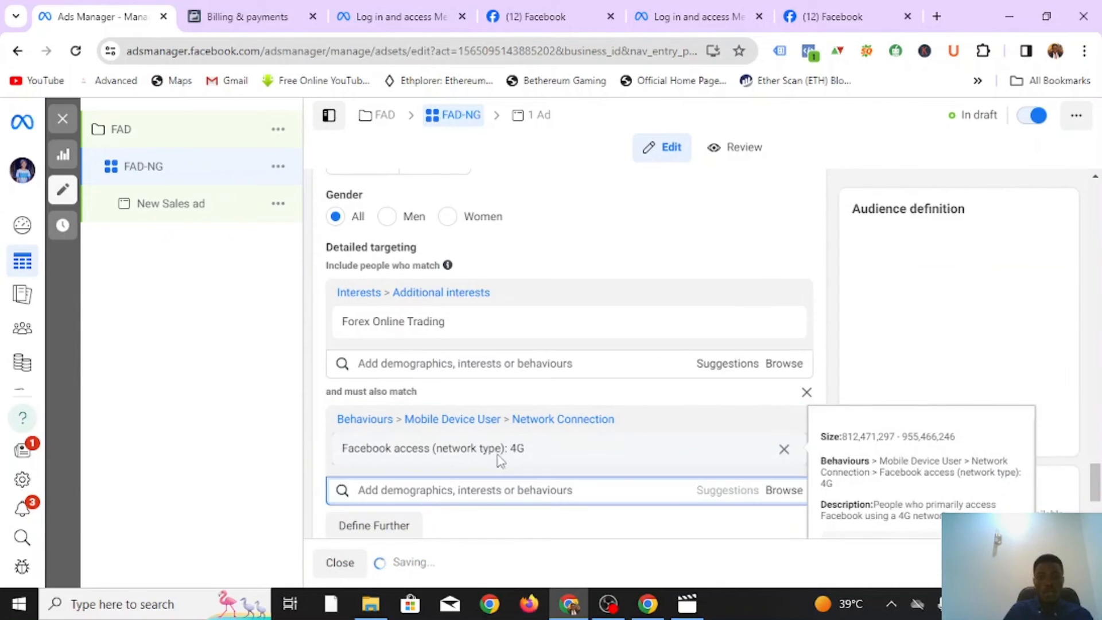
# - Review the ad set's detailed targeting, placements and Advantage+ audience settings
pyautogui.scroll(-1, 637, 425)
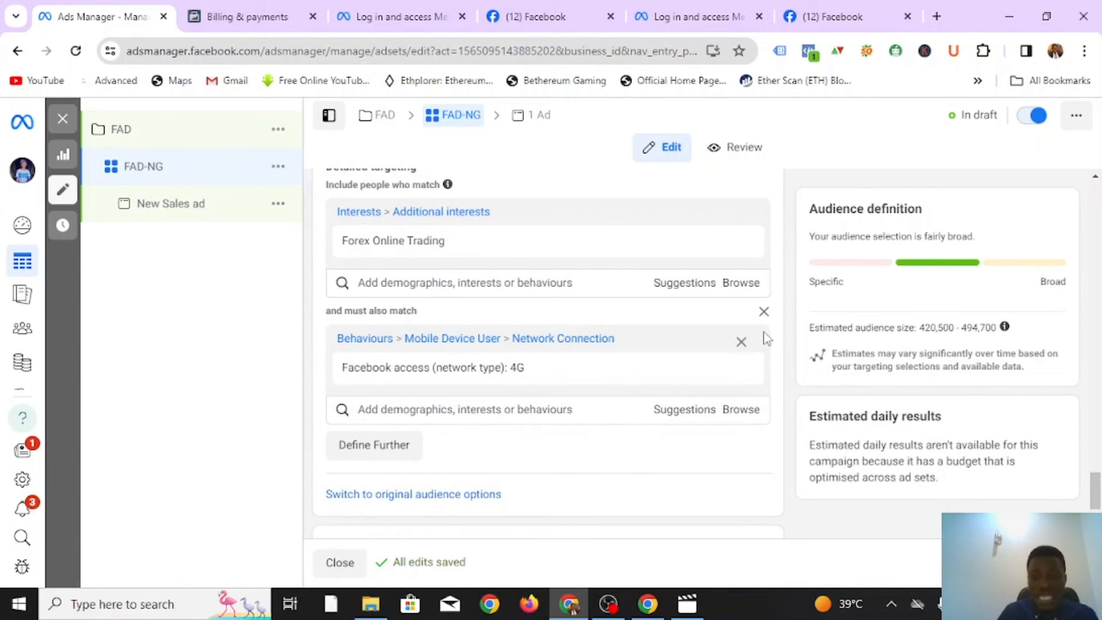
pyautogui.scroll(-2, 598, 445)
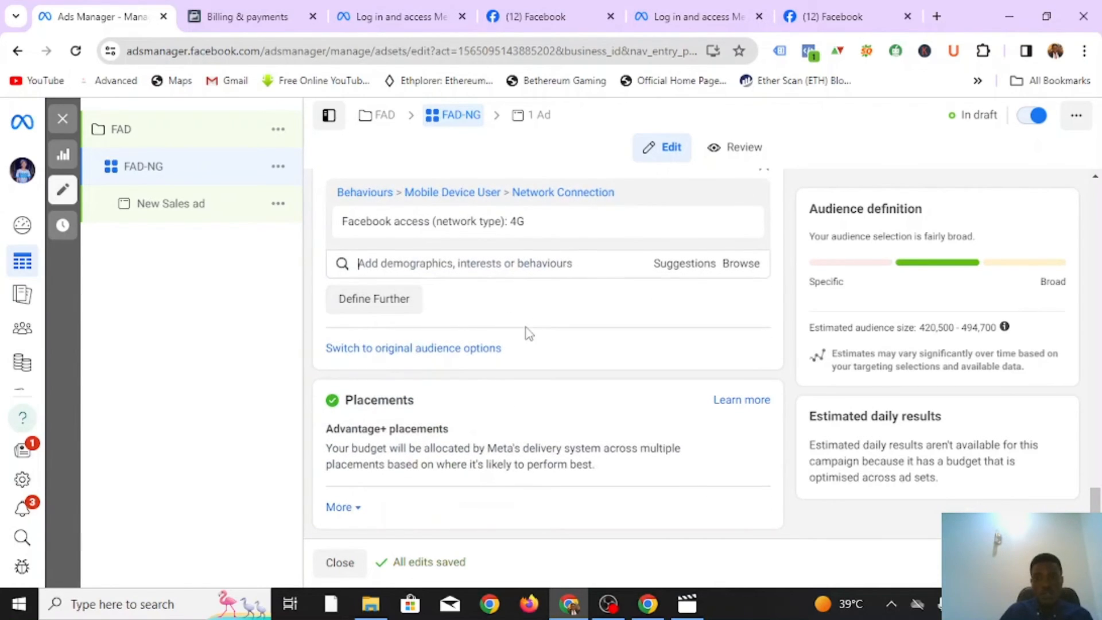
pyautogui.scroll(2, 526, 329)
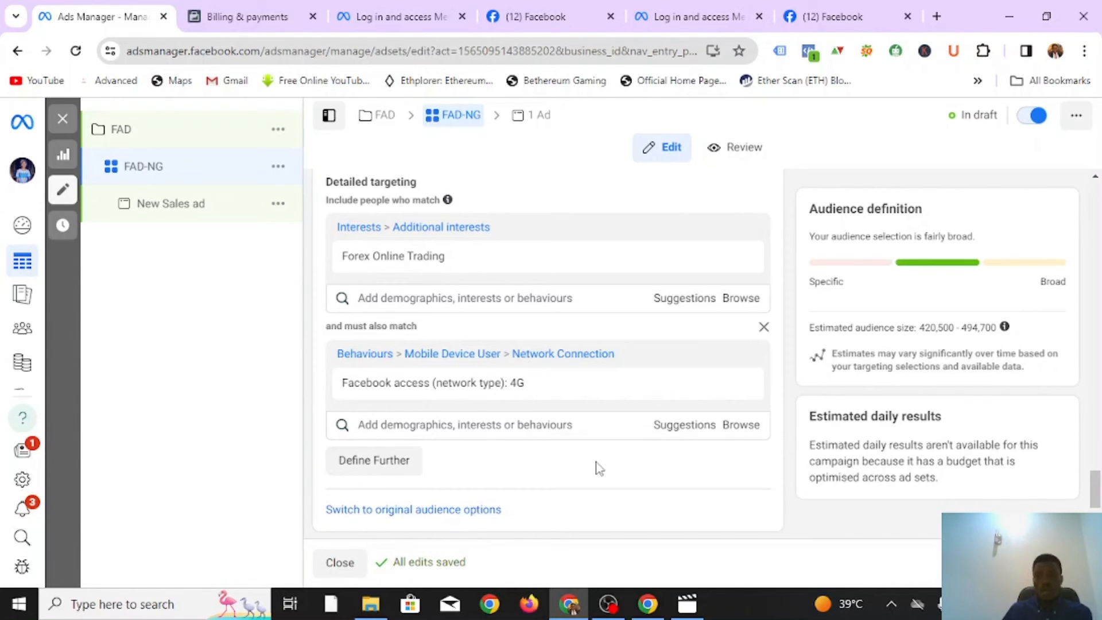
pyautogui.scroll(5, 534, 322)
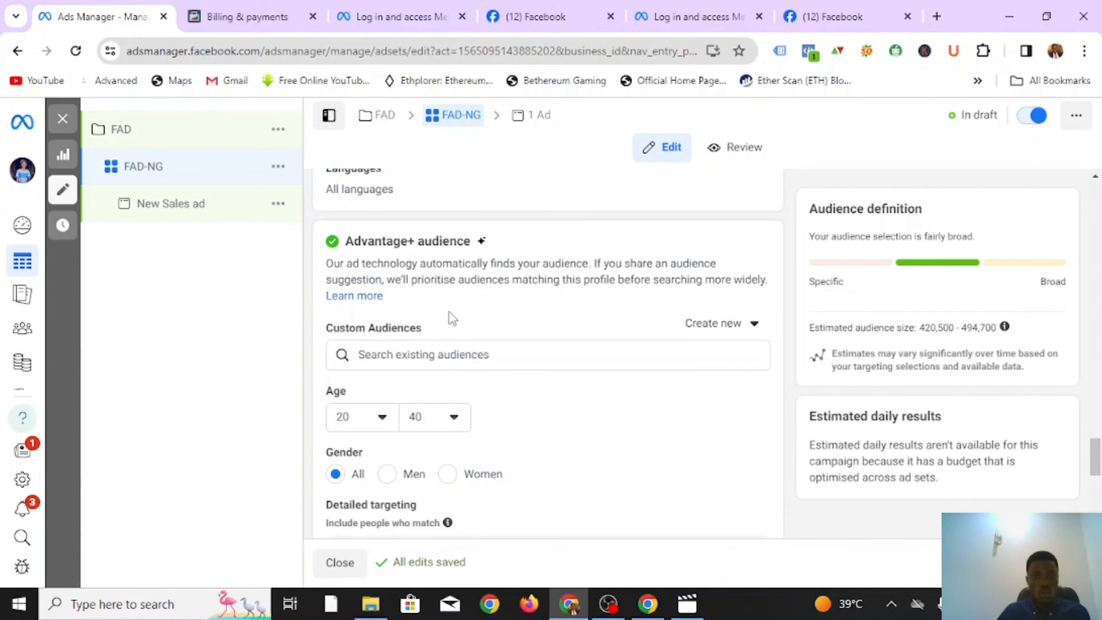
# - Add South Africa as an included country in the ad set's audience locations alongside Nigeria
pyautogui.scroll(4, 452, 317)
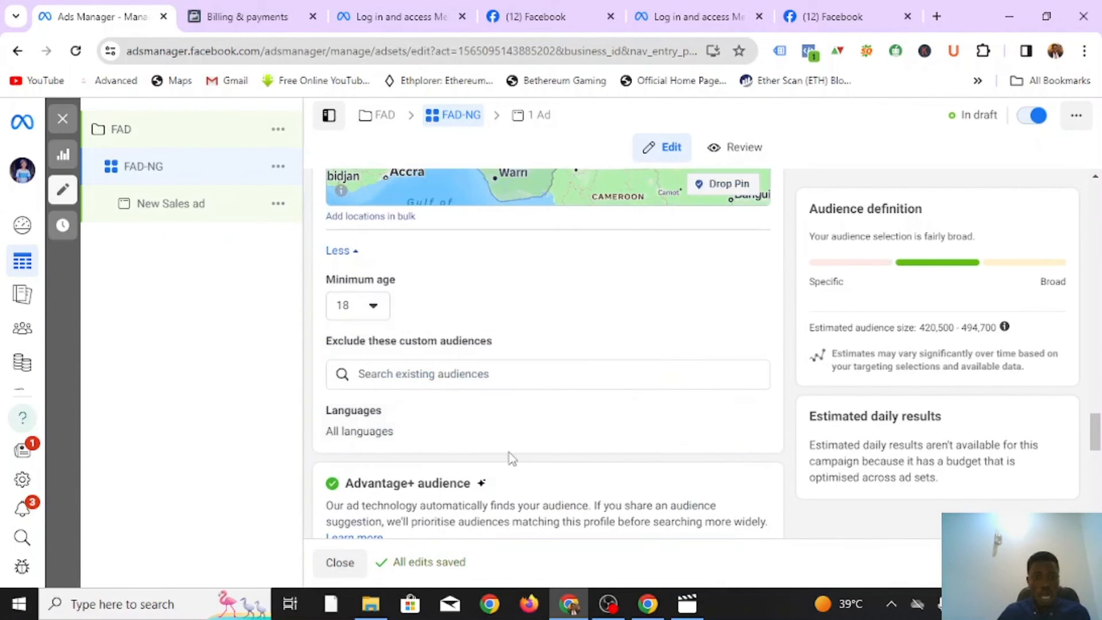
pyautogui.scroll(4, 508, 401)
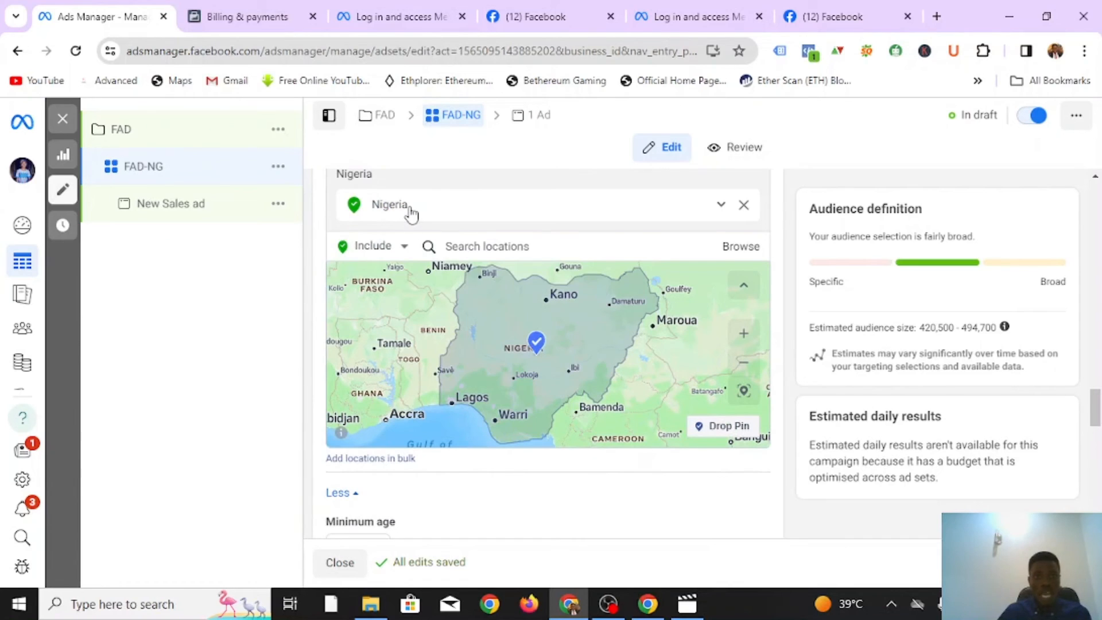
pyautogui.click(481, 245)
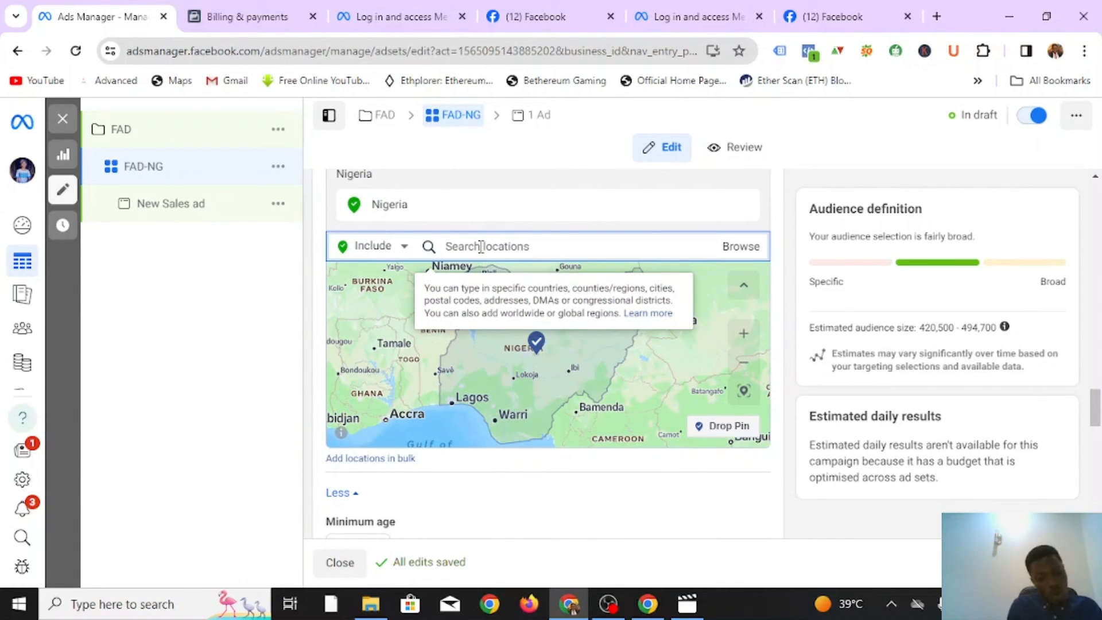
pyautogui.write('So')
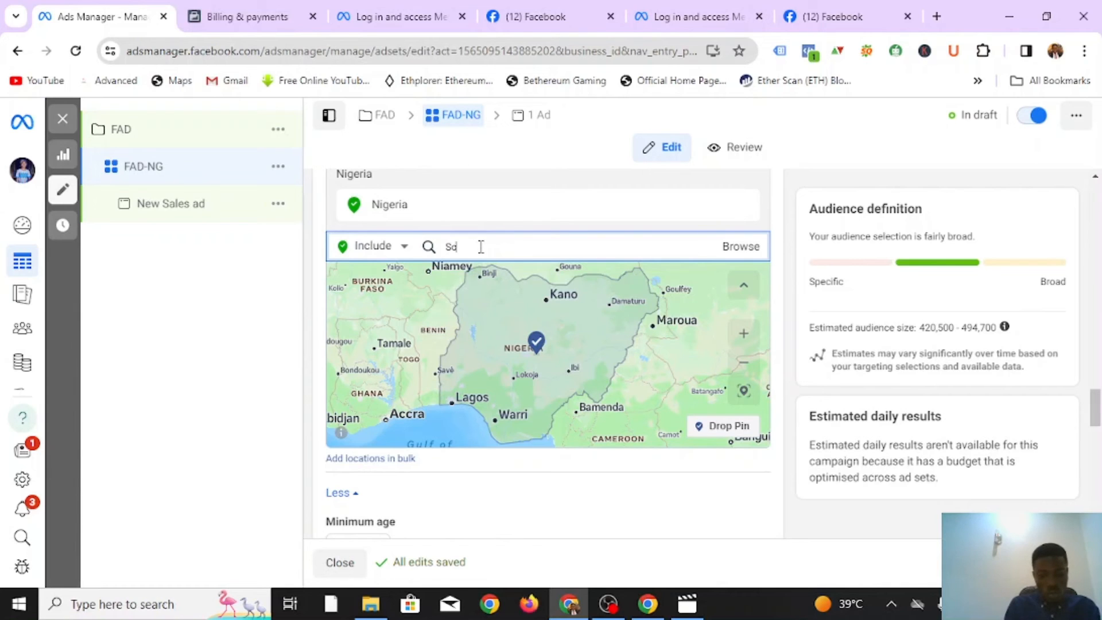
pyautogui.write('uthA AFRICA')
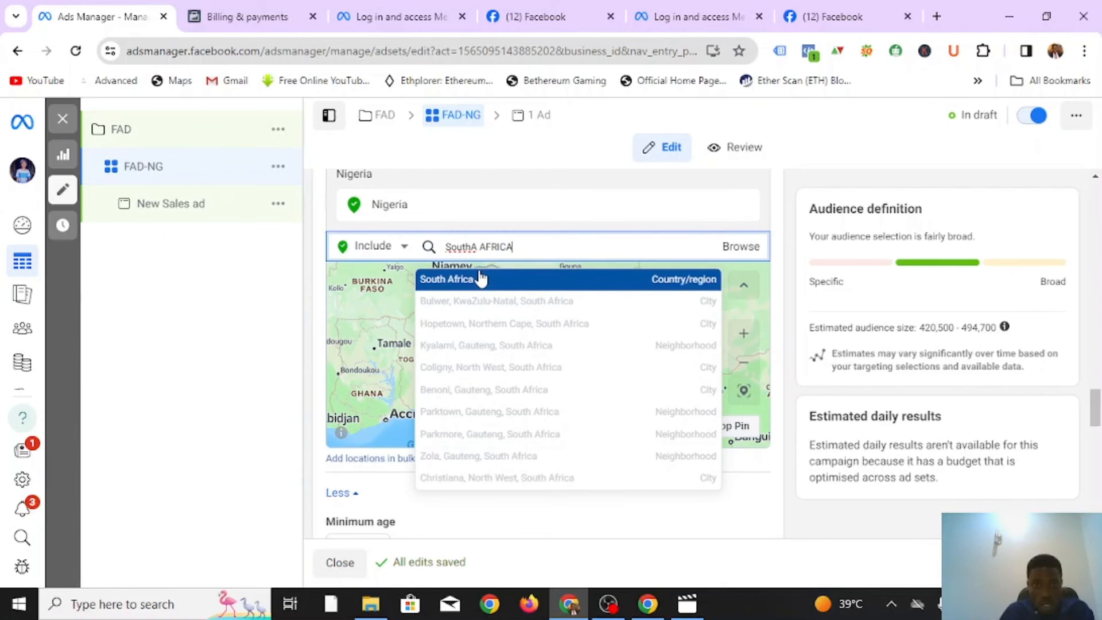
pyautogui.click(480, 282)
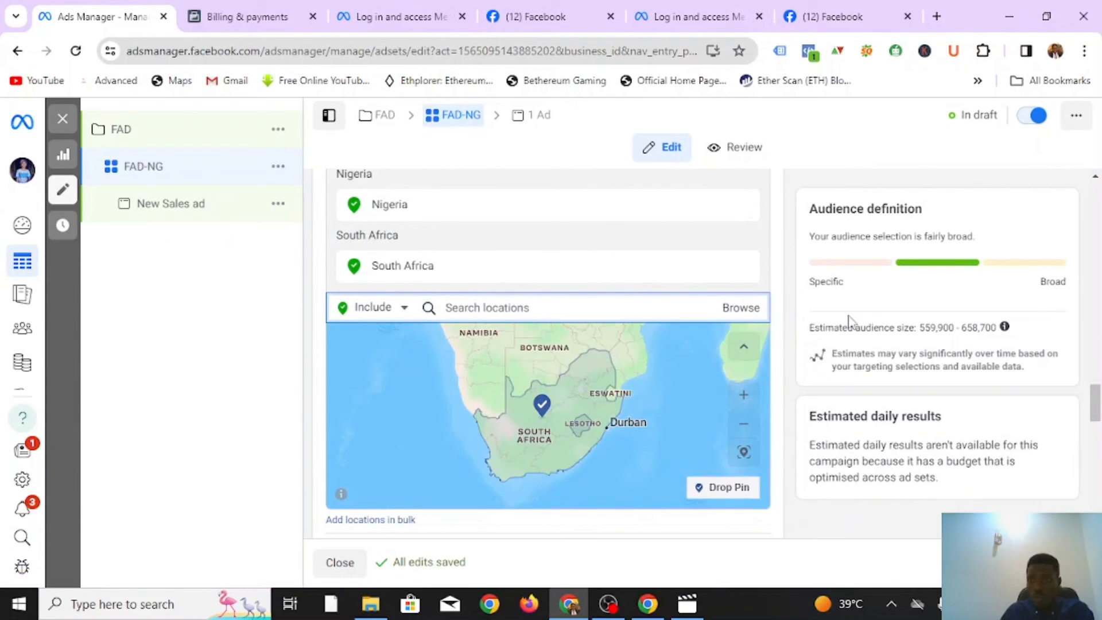
# - Review the estimated audience size and the ad set's location, Advantage+ audience and detailed targeting settings
pyautogui.scroll(-4, 871, 368)
pyautogui.scroll(-2, 779, 404)
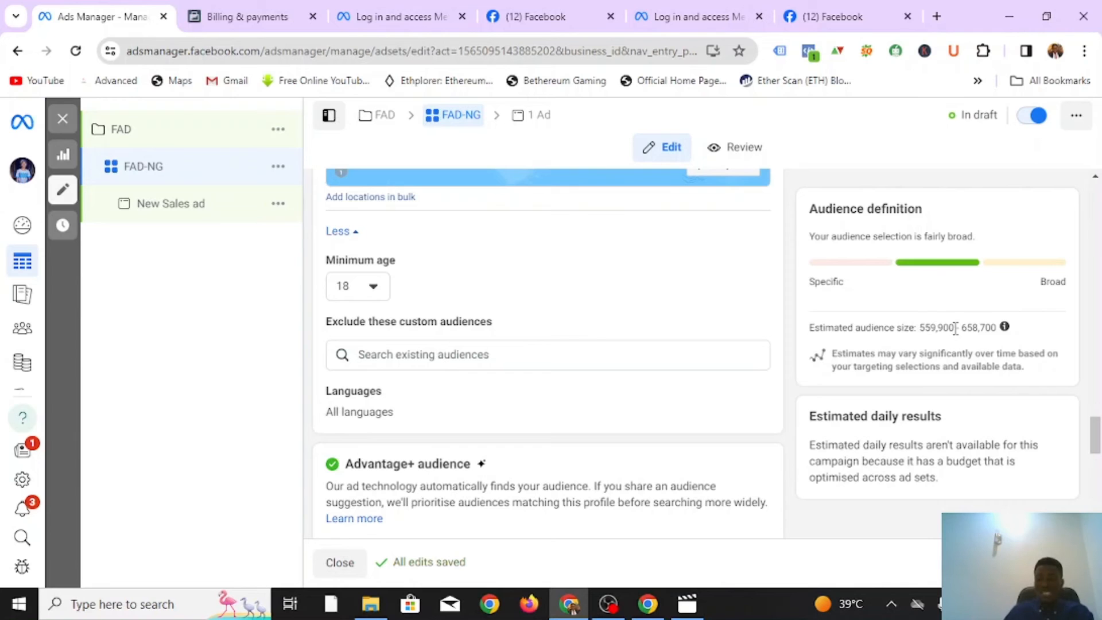
pyautogui.scroll(-4, 558, 374)
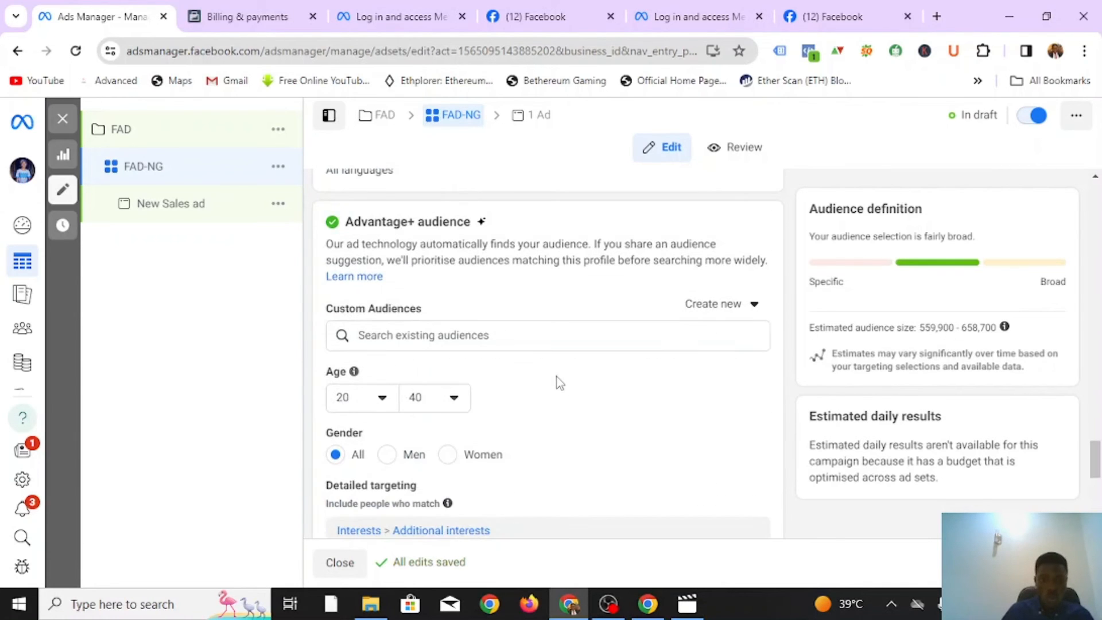
pyautogui.scroll(10, 664, 361)
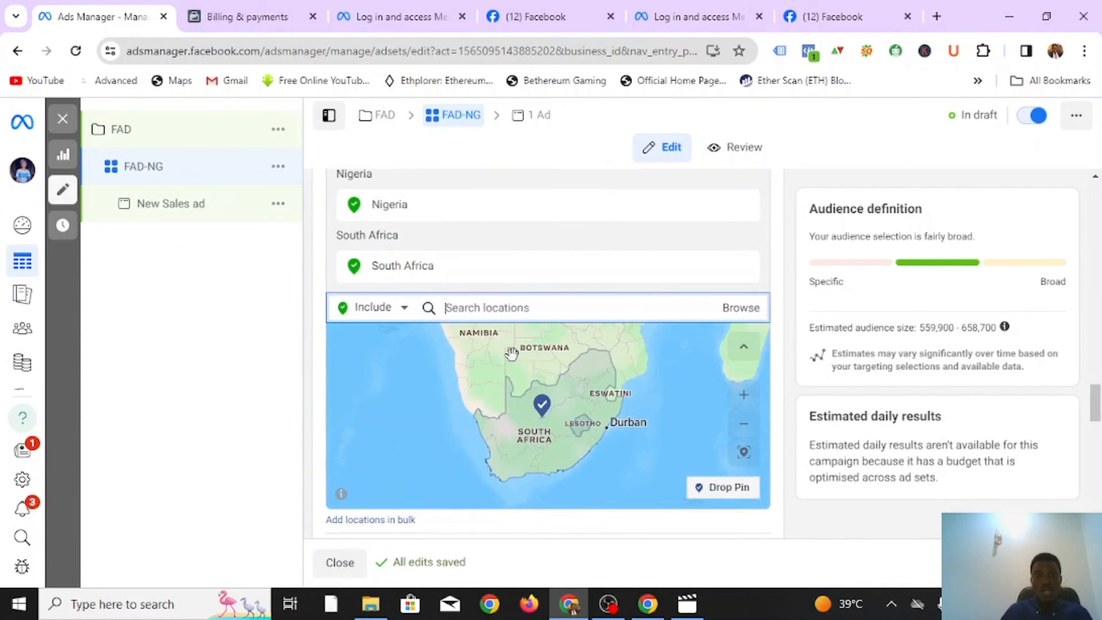
pyautogui.scroll(-2, 585, 369)
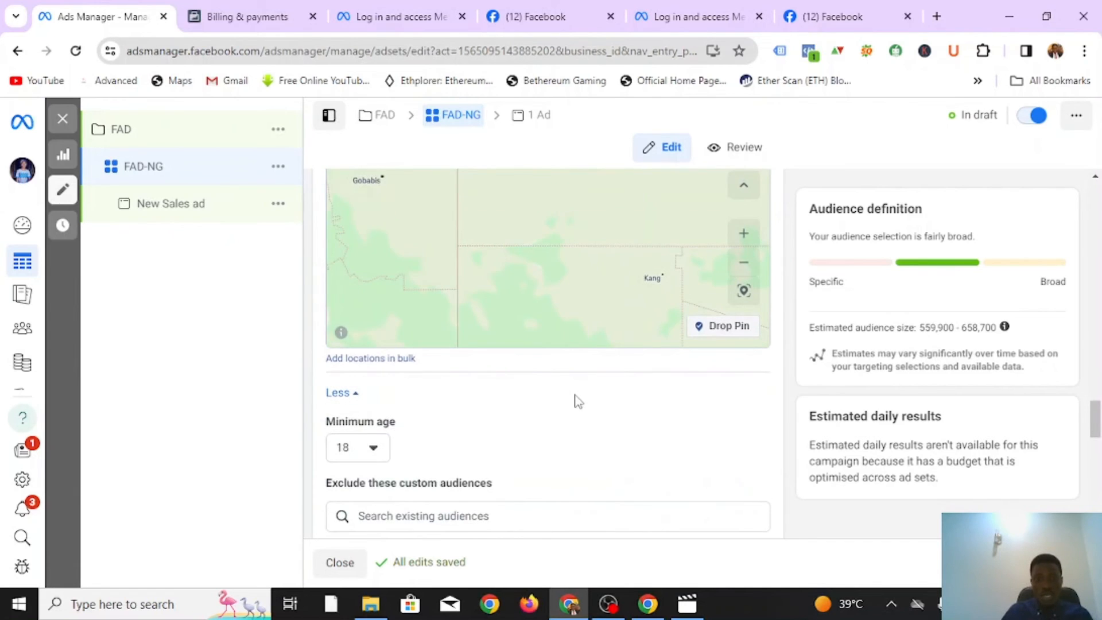
pyautogui.scroll(-3, 572, 401)
pyautogui.scroll(-6, 493, 421)
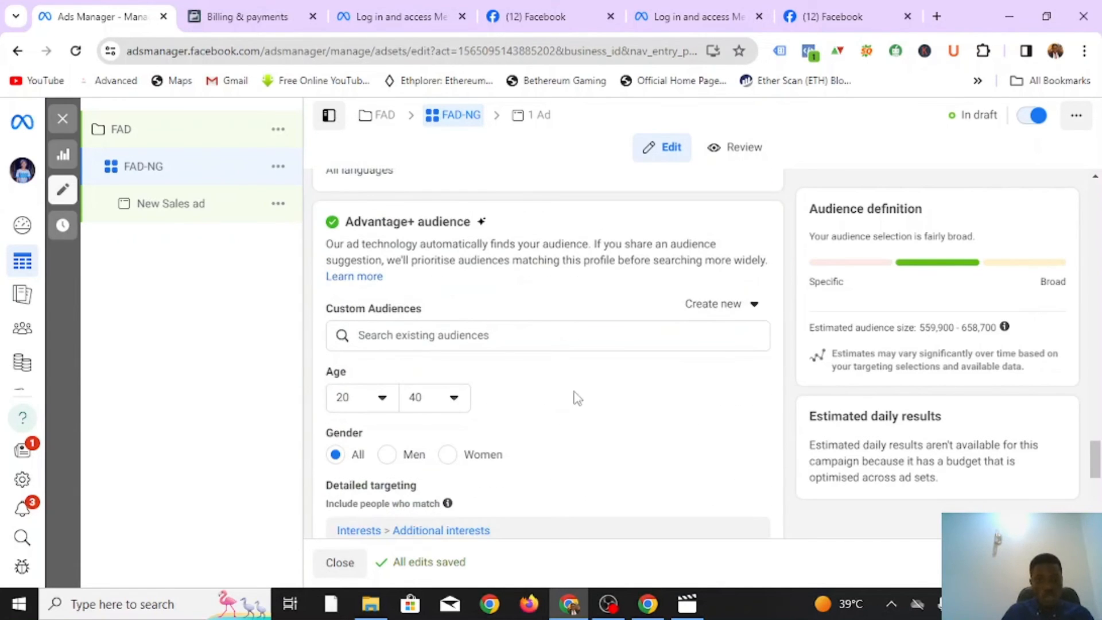
pyautogui.scroll(-3, 575, 395)
pyautogui.scroll(-4, 591, 396)
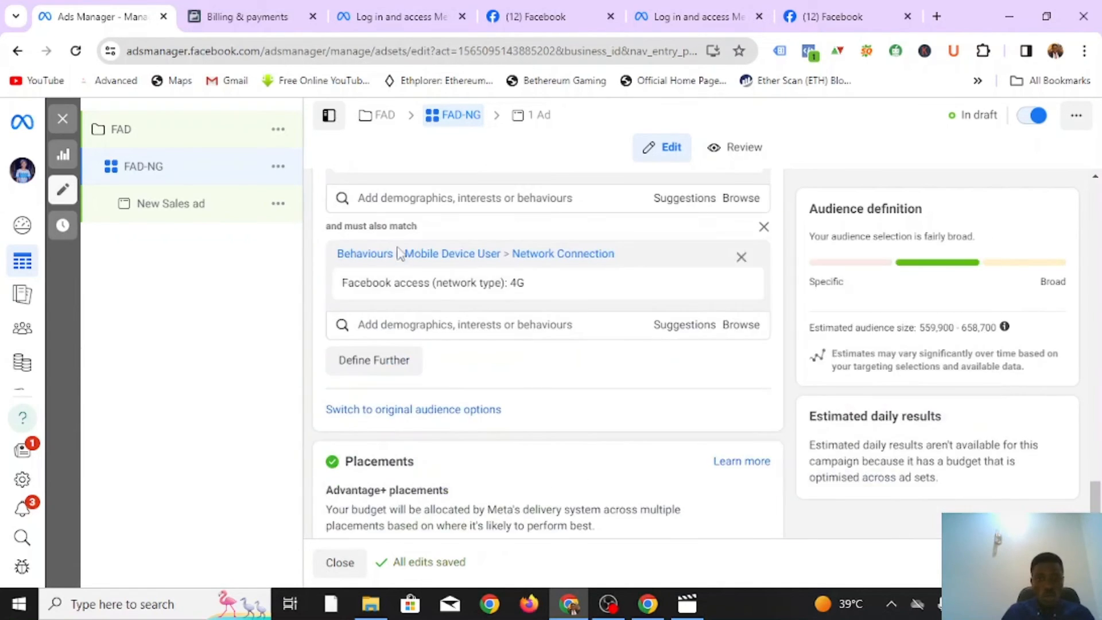
# - Open the ad set's Advantage+ placements for editing to show the placement options
pyautogui.scroll(-1, 402, 375)
pyautogui.moveTo(365, 431)
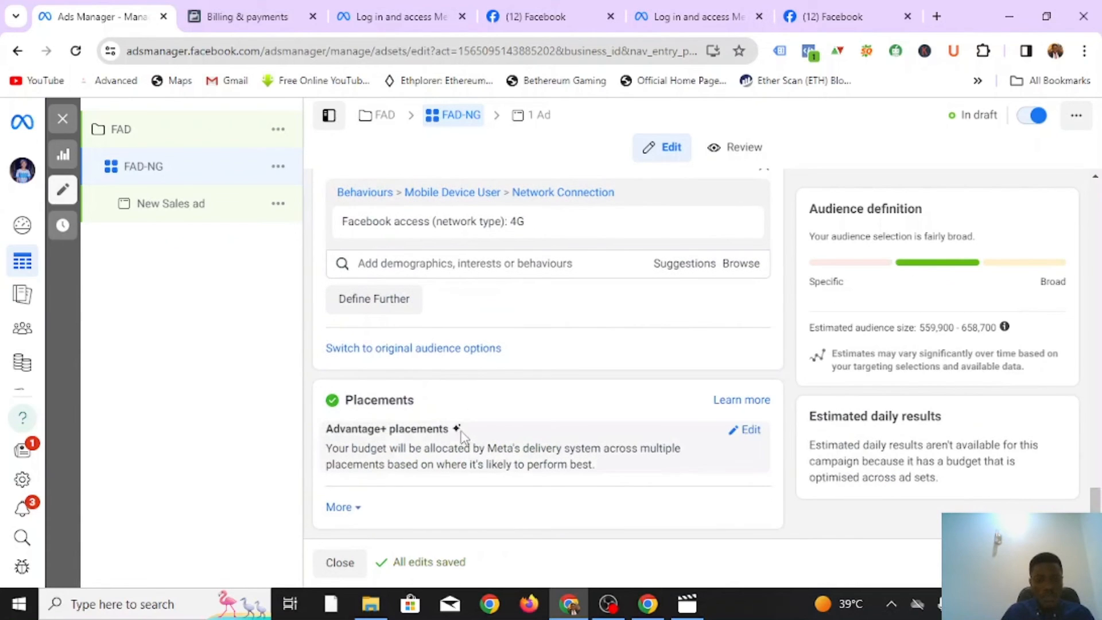
pyautogui.click(743, 430)
pyautogui.scroll(-1, 438, 423)
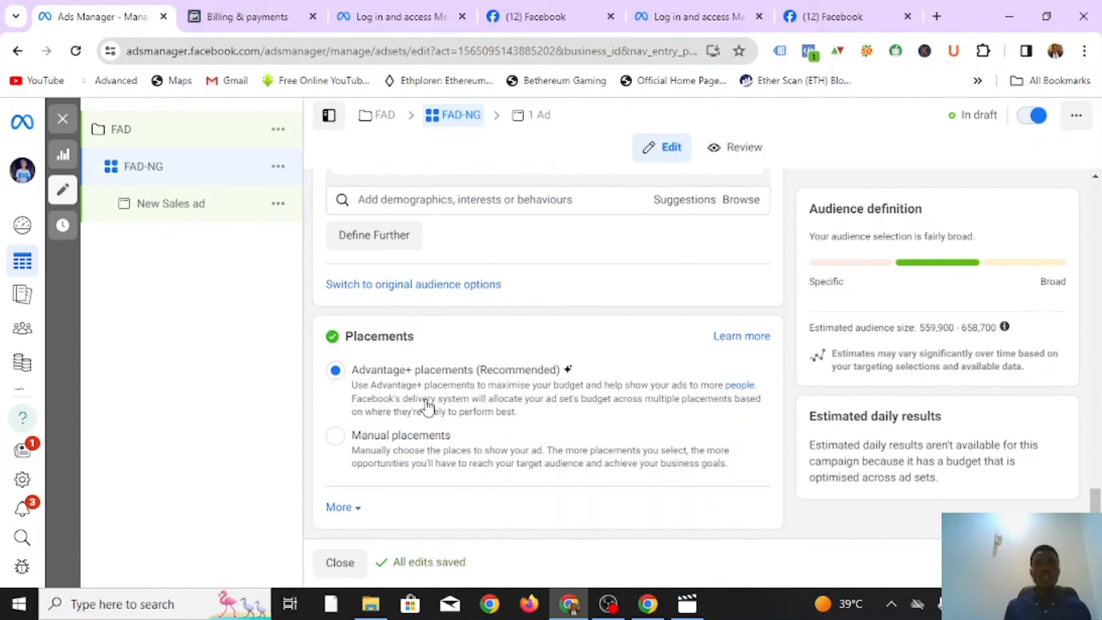
# - Switch to Facebook and examine the sponsored posts in the home feed
pyautogui.click(832, 16)
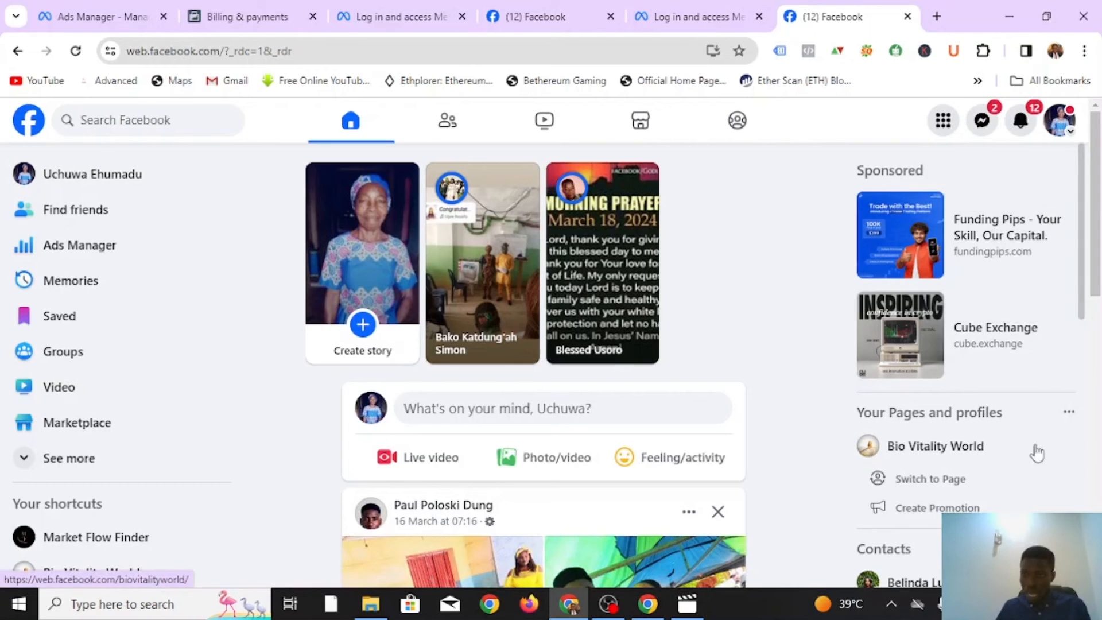
pyautogui.scroll(-2, 666, 395)
pyautogui.scroll(-12, 665, 412)
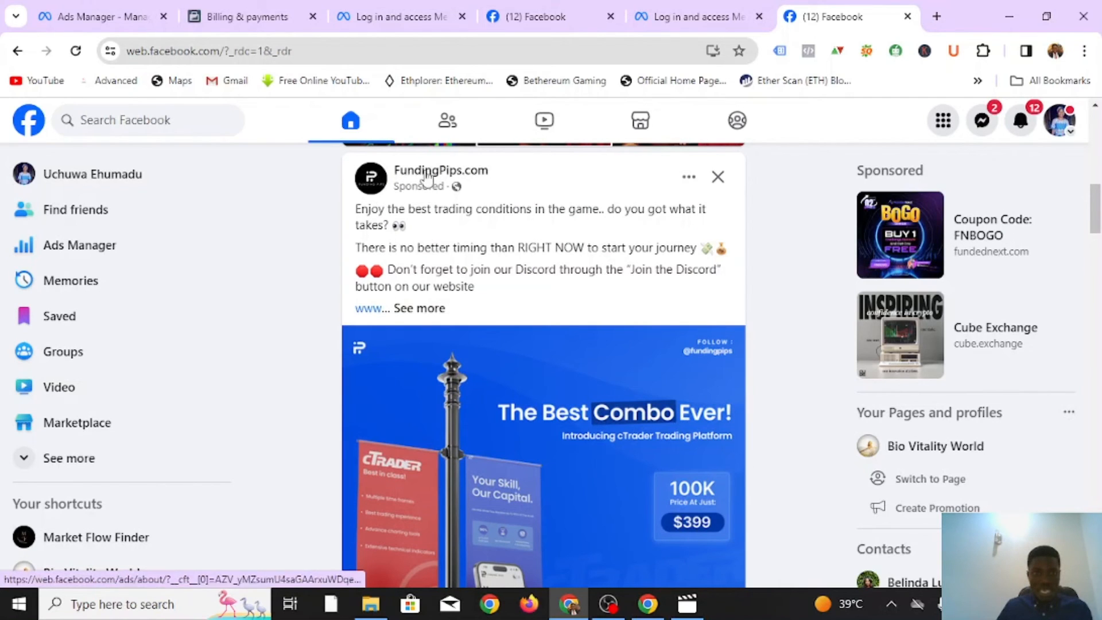
pyautogui.scroll(12, 554, 275)
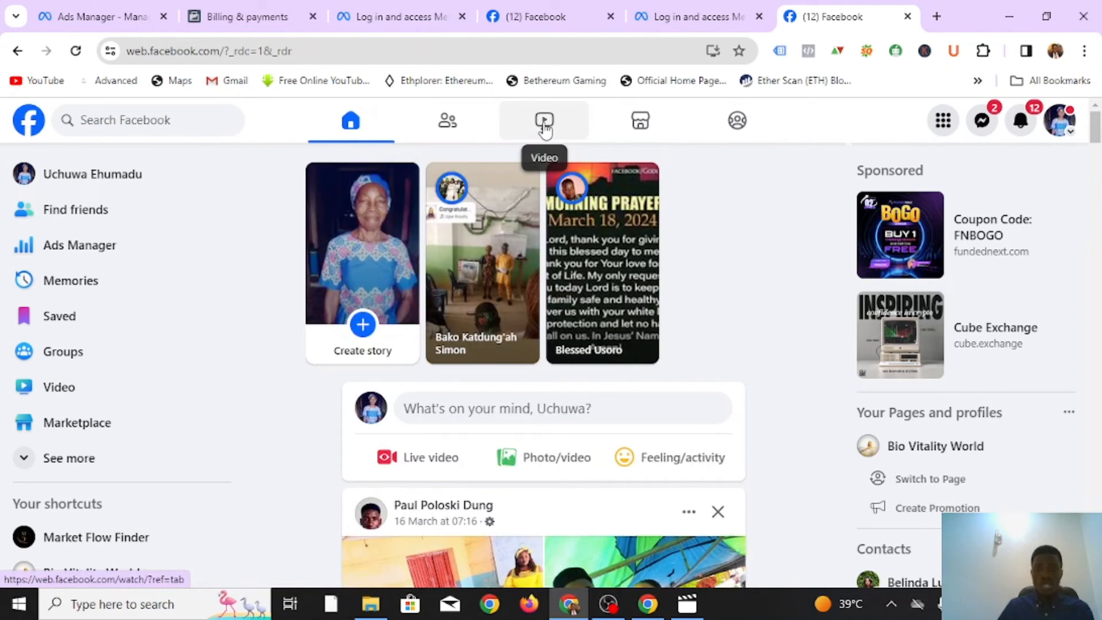
# - View Facebook's Video feed as a possible ad placement, and return to the home feed
pyautogui.click(545, 123)
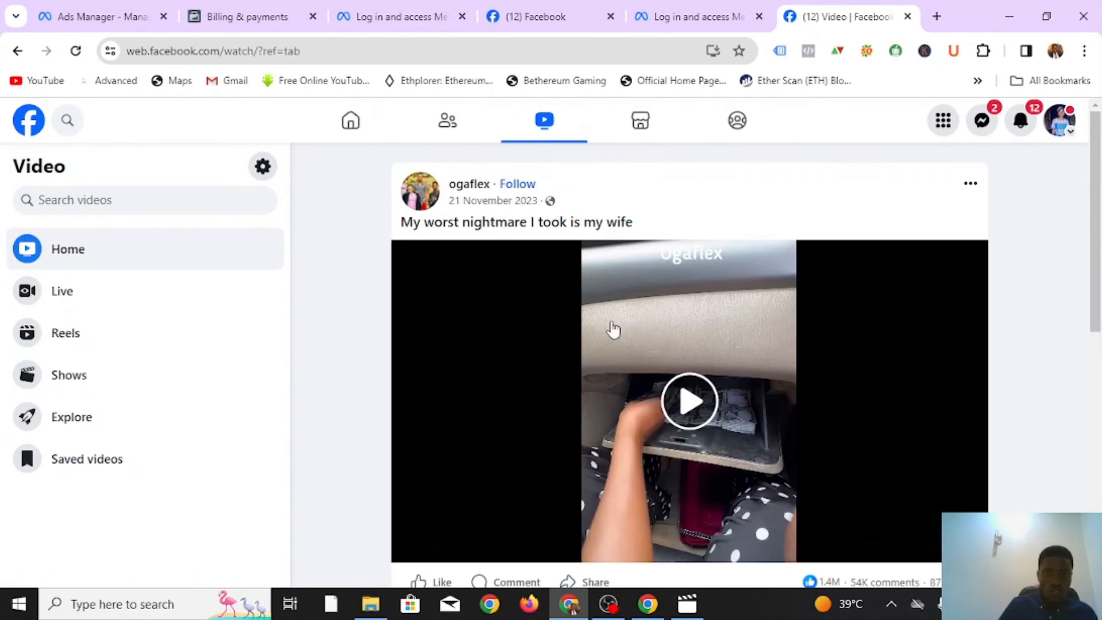
pyautogui.scroll(-4, 599, 189)
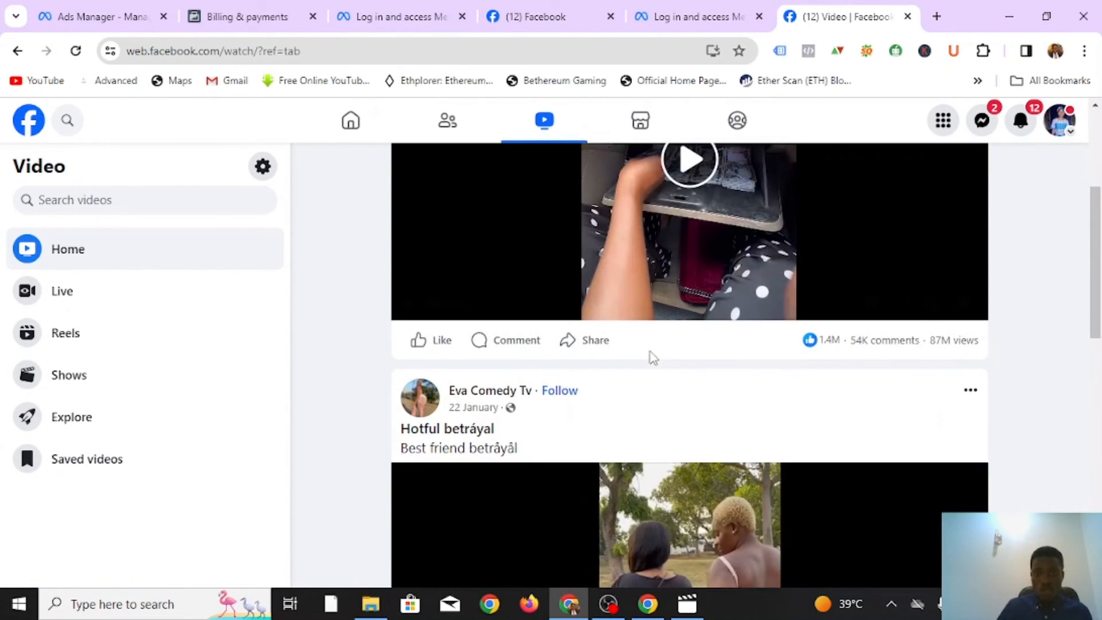
pyautogui.scroll(4, 649, 350)
pyautogui.click(351, 122)
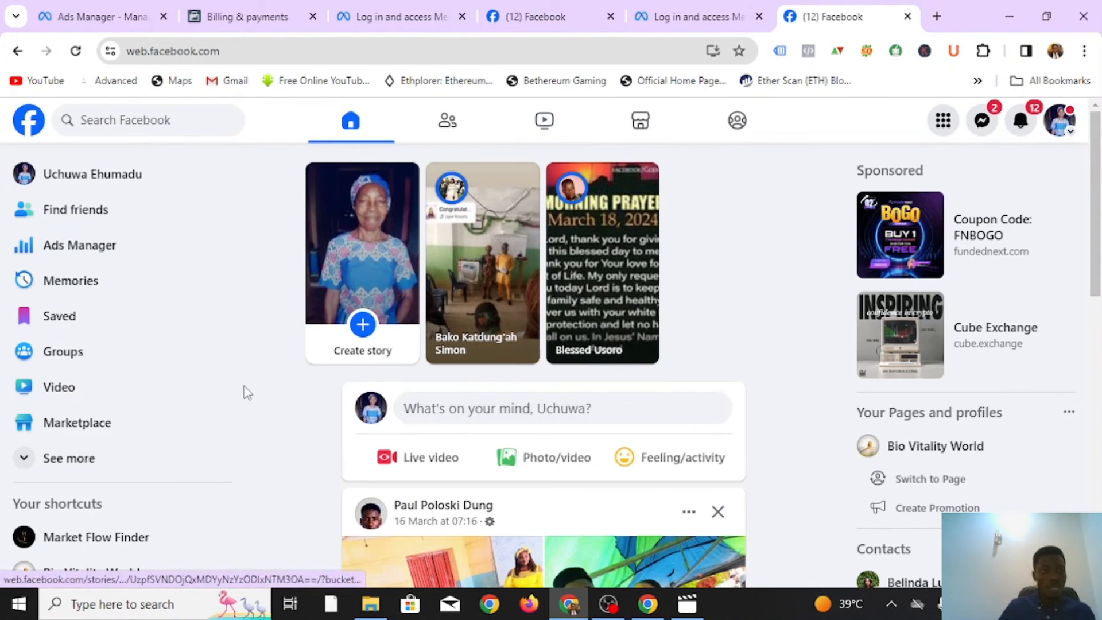
# - Examine where the home feed's posts and the Sponsored sidebar ads are placed
pyautogui.scroll(-2, 81, 425)
pyautogui.scroll(-5, 590, 421)
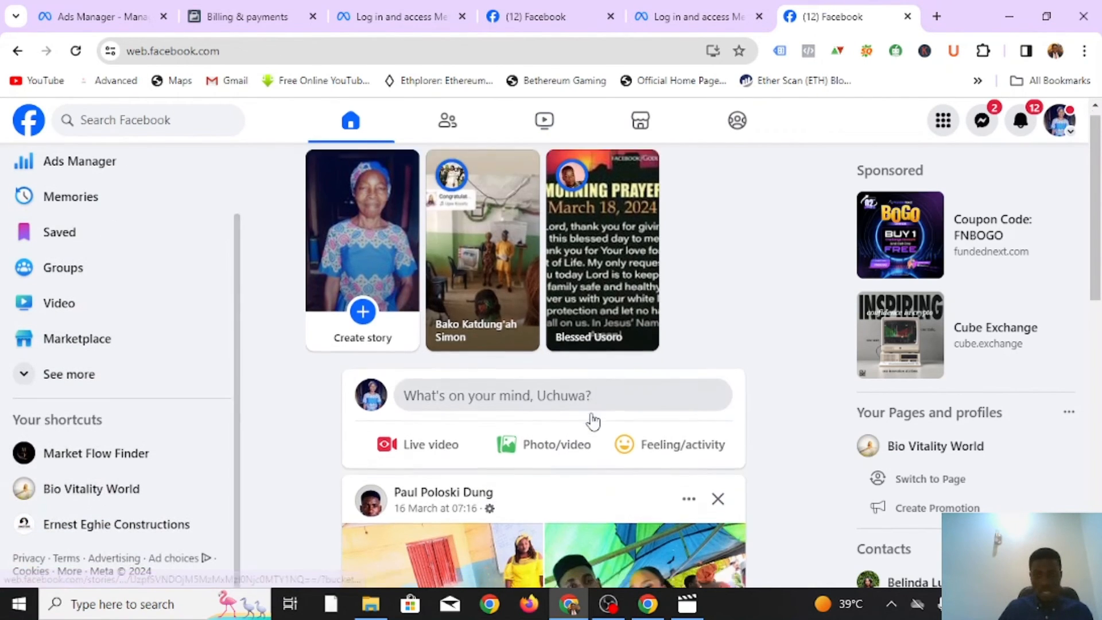
pyautogui.scroll(-4, 907, 462)
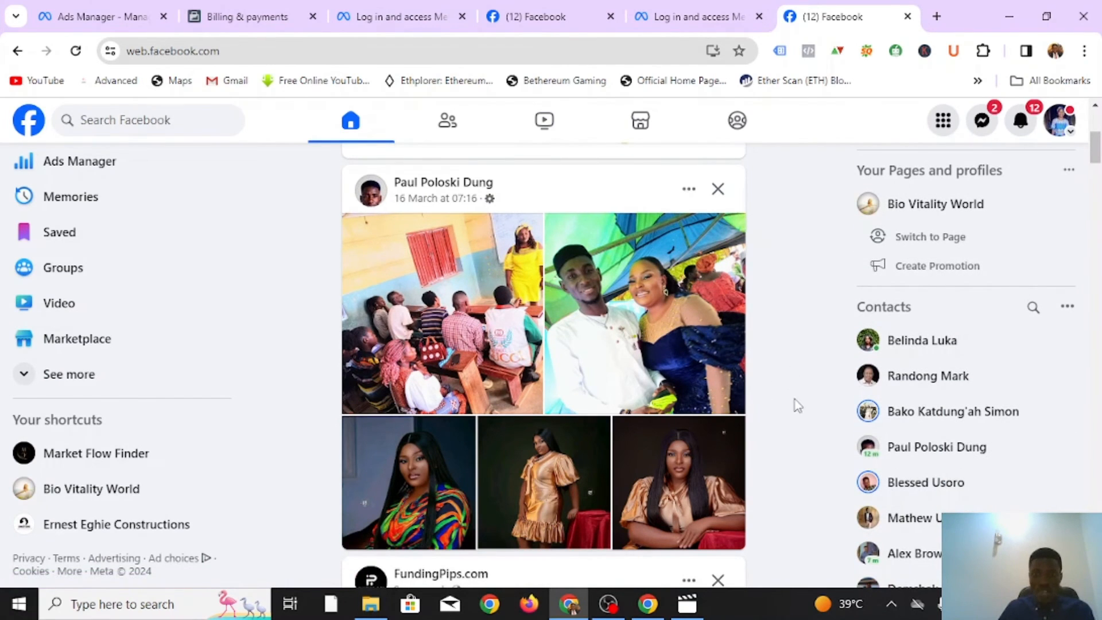
pyautogui.scroll(3, 839, 373)
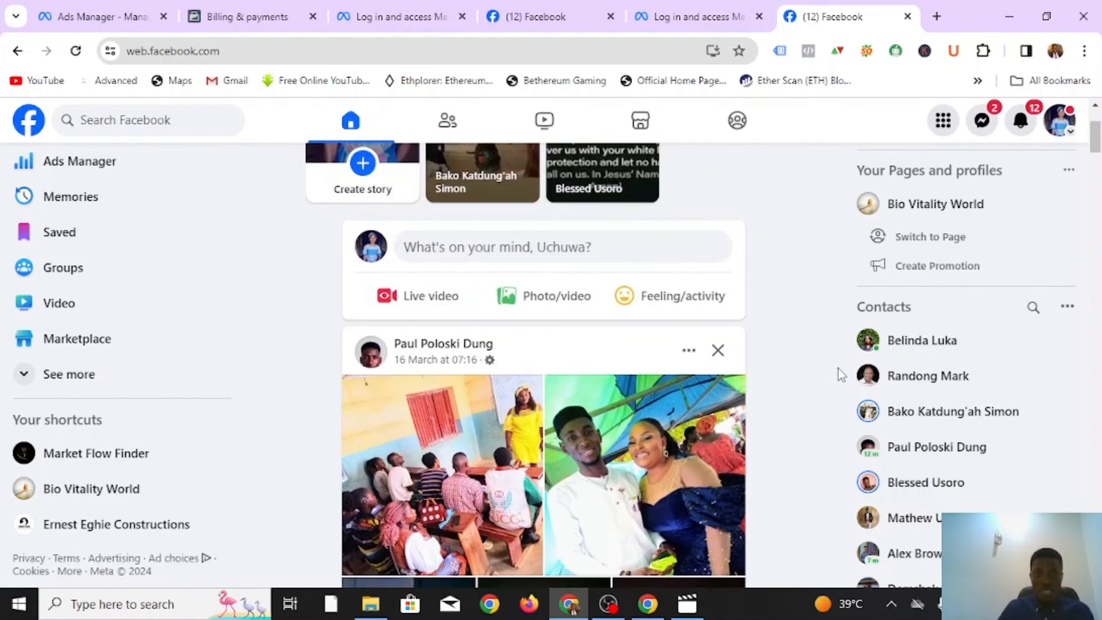
pyautogui.scroll(4, 915, 338)
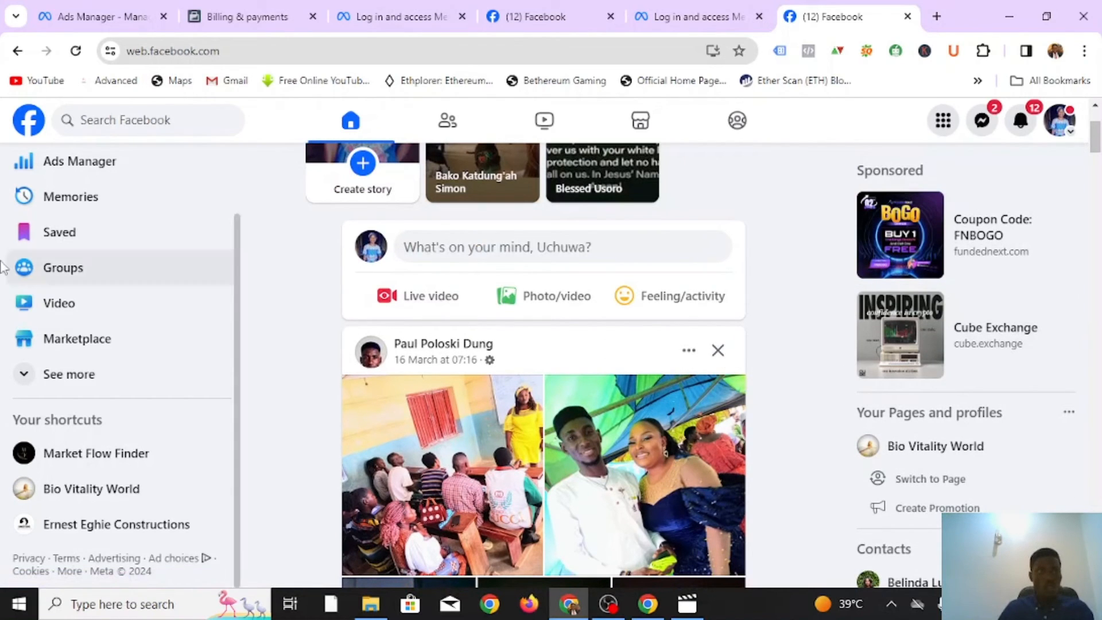
# - Switch to Ads Manager and choose Manual placements, clearing Audience Network and Messenger while keeping Facebook and Instagram
pyautogui.click(130, 17)
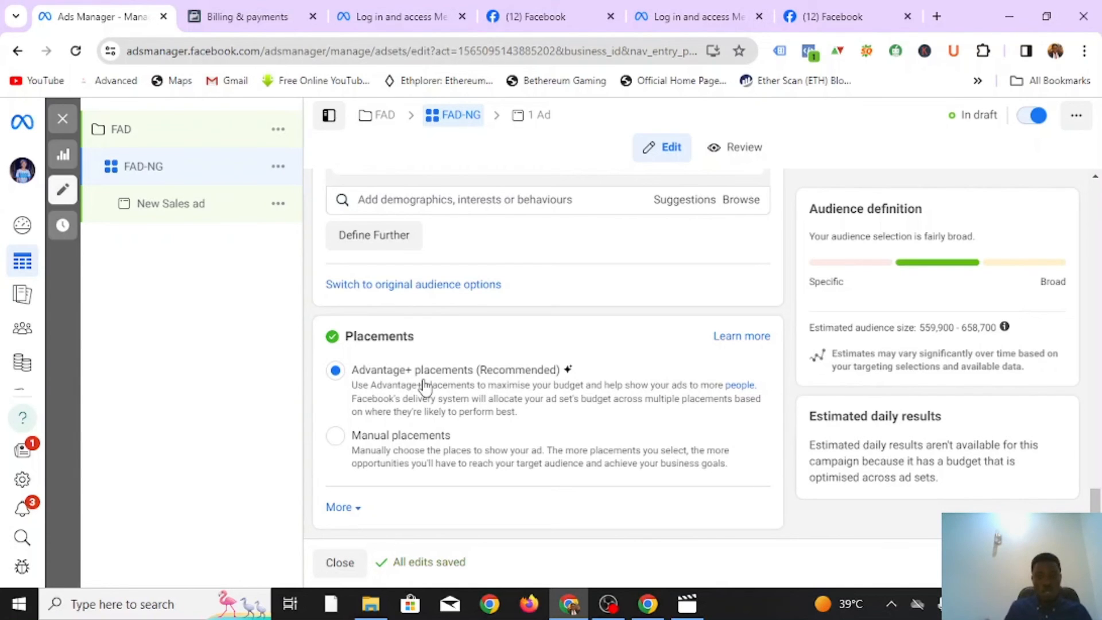
pyautogui.click(335, 441)
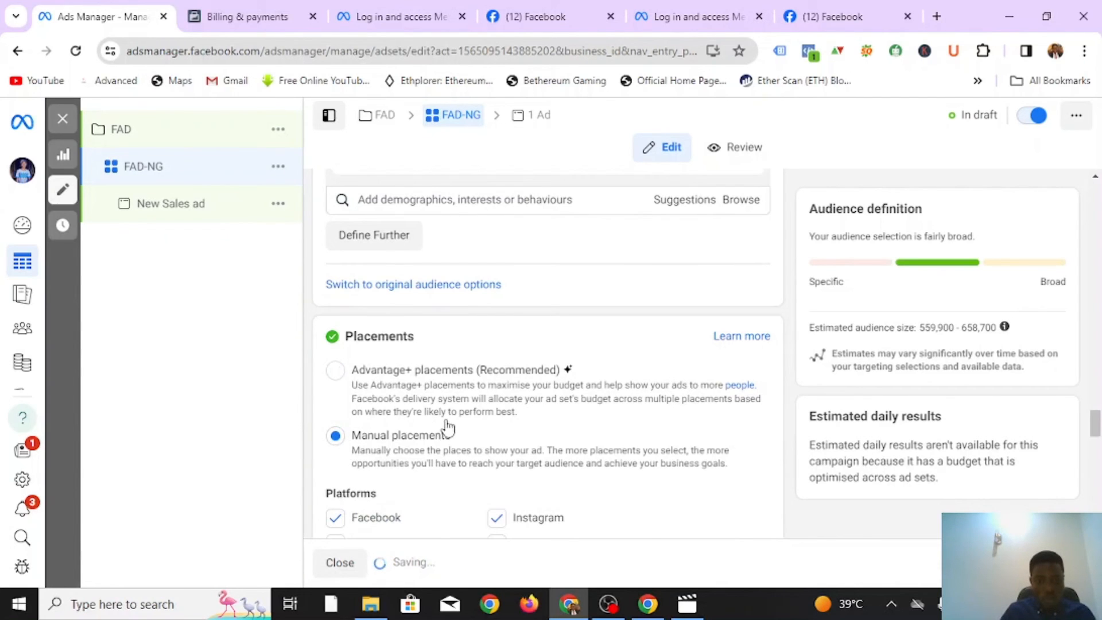
pyautogui.scroll(-3, 445, 425)
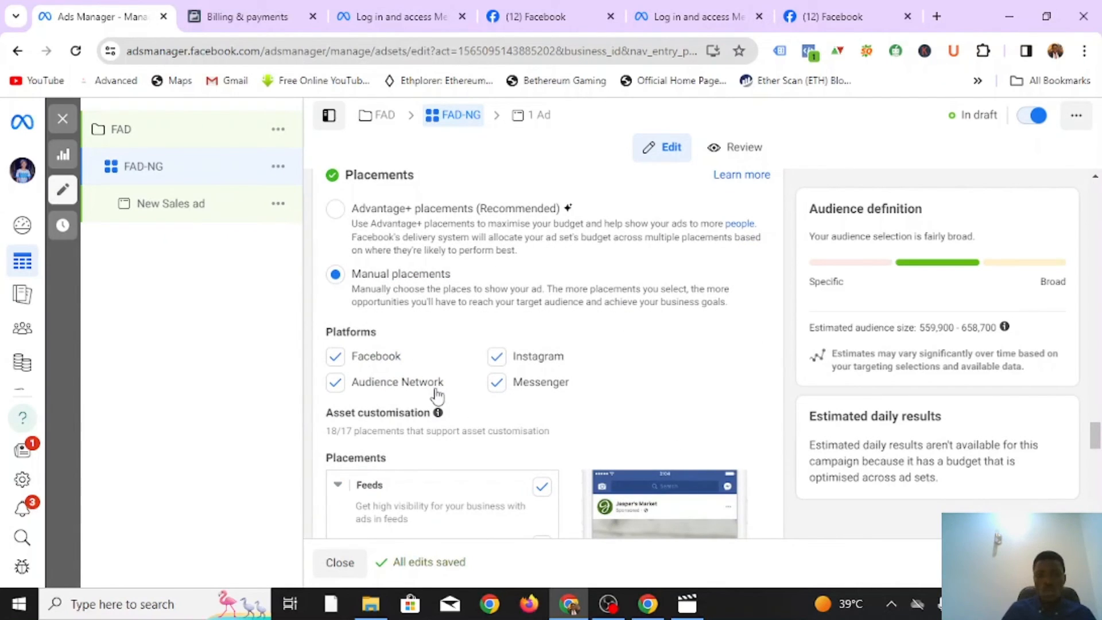
pyautogui.click(496, 383)
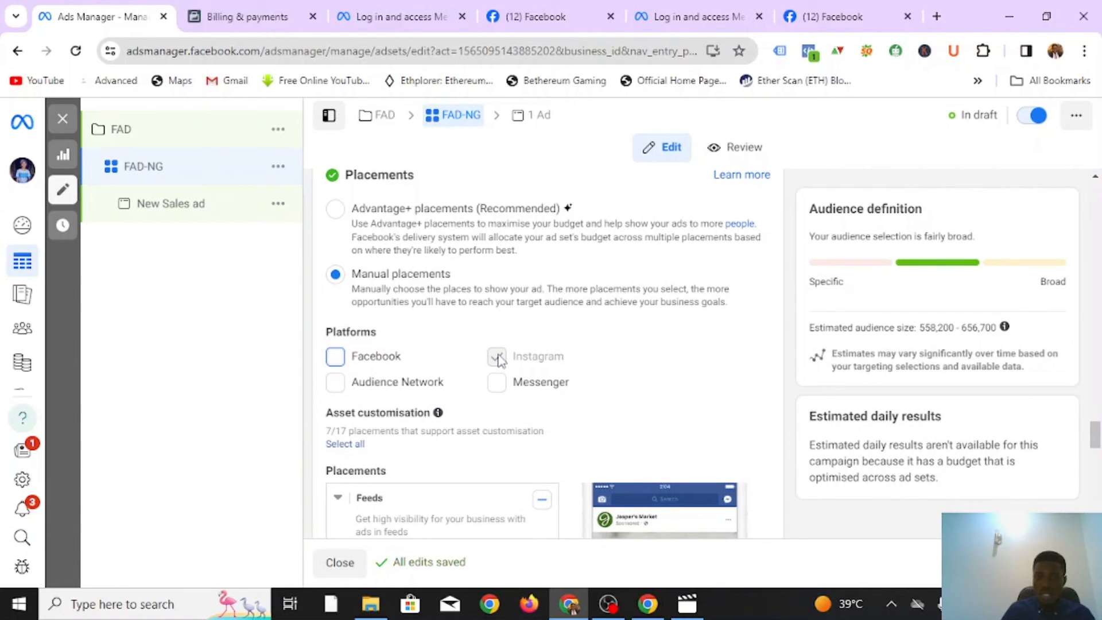
pyautogui.click(335, 357)
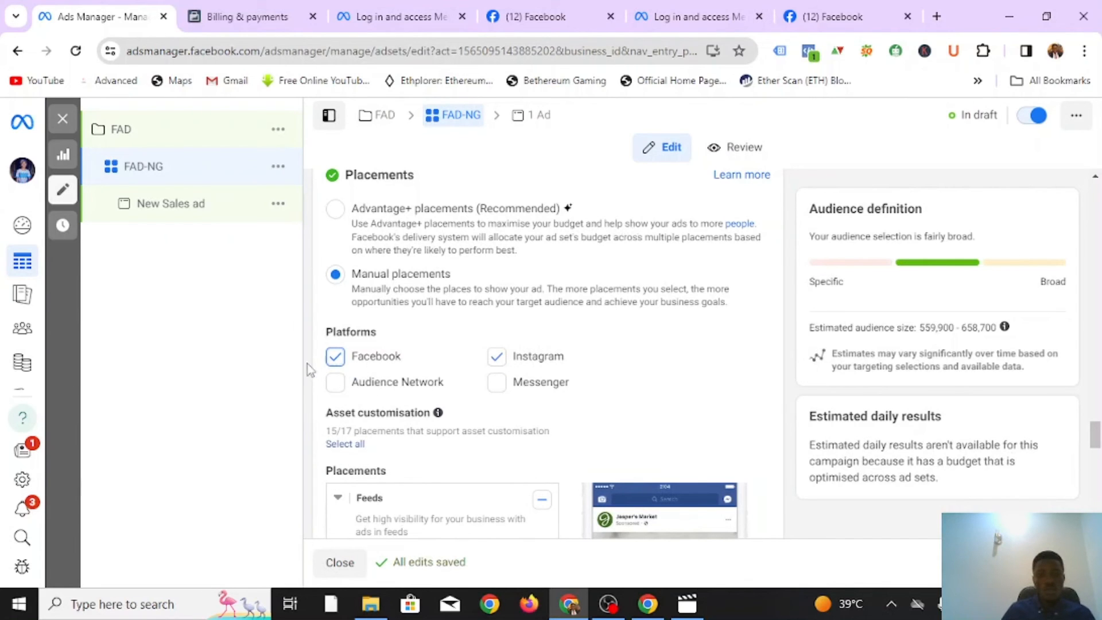
# - Review the manual placements under Feeds, Stories and Reels, In-stream ads, Search results, Messages, and Apps and sites
pyautogui.scroll(-5, 568, 361)
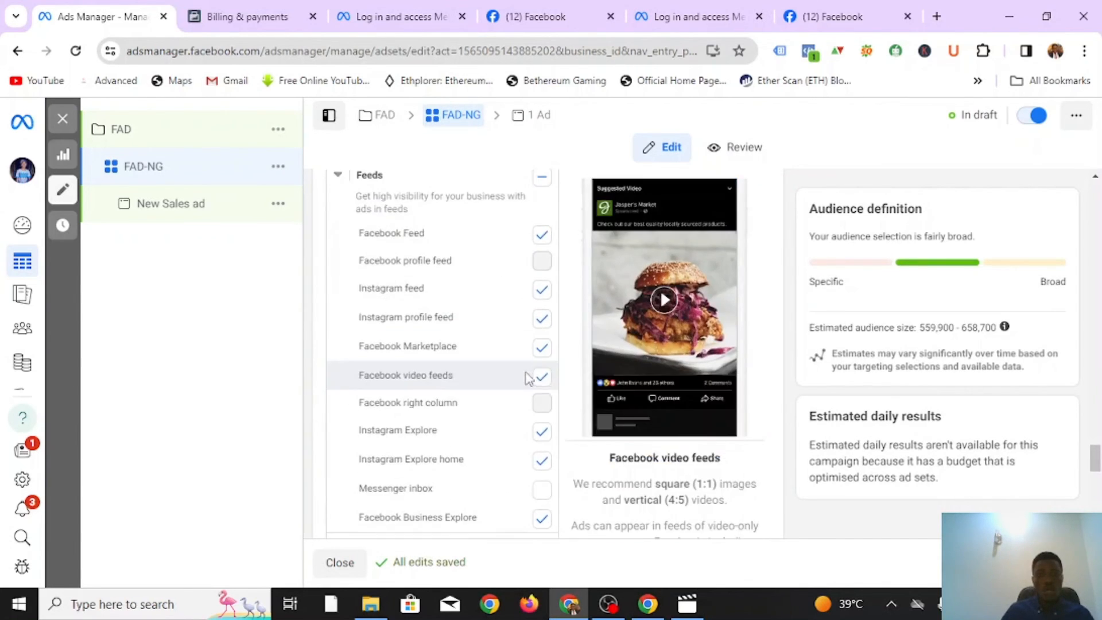
pyautogui.scroll(-5, 545, 437)
pyautogui.scroll(8, 542, 434)
pyautogui.scroll(-3, 536, 423)
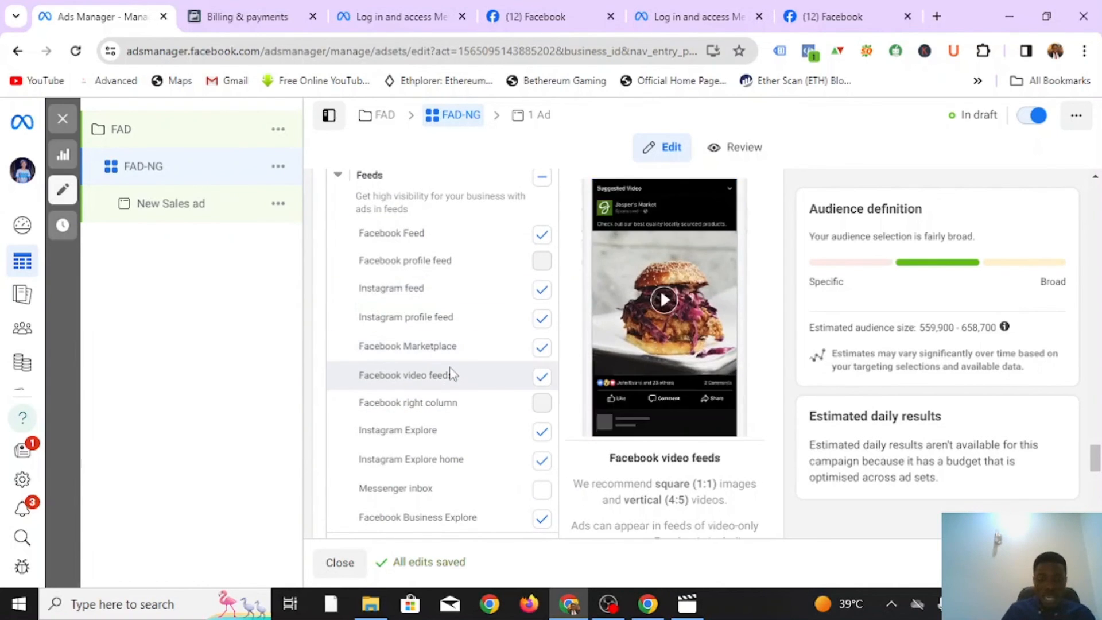
pyautogui.scroll(-2, 455, 404)
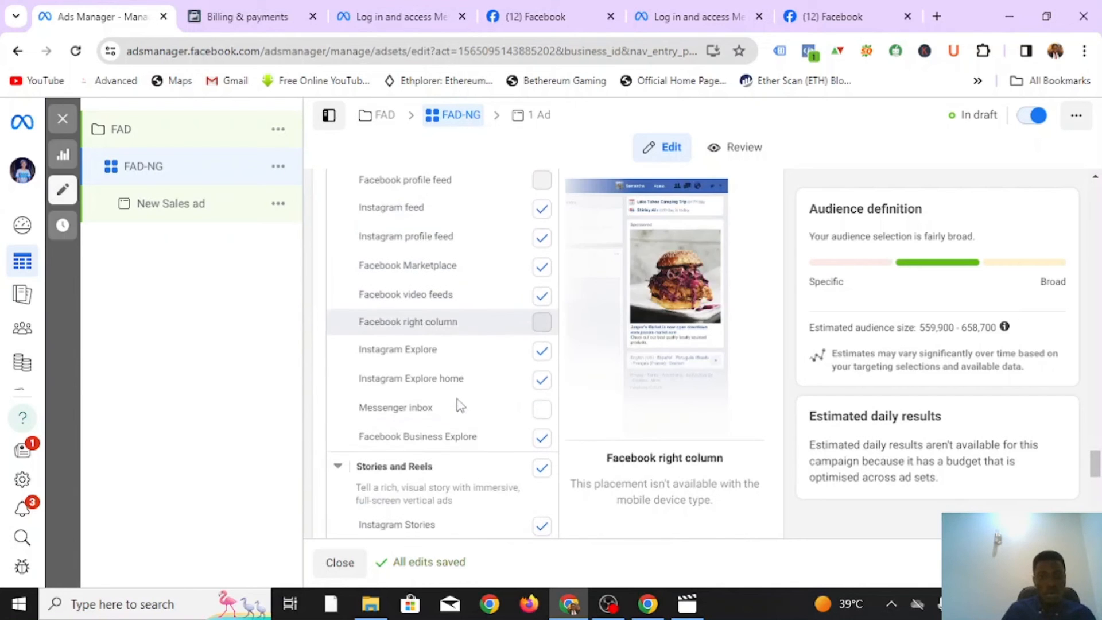
pyautogui.scroll(-10, 504, 330)
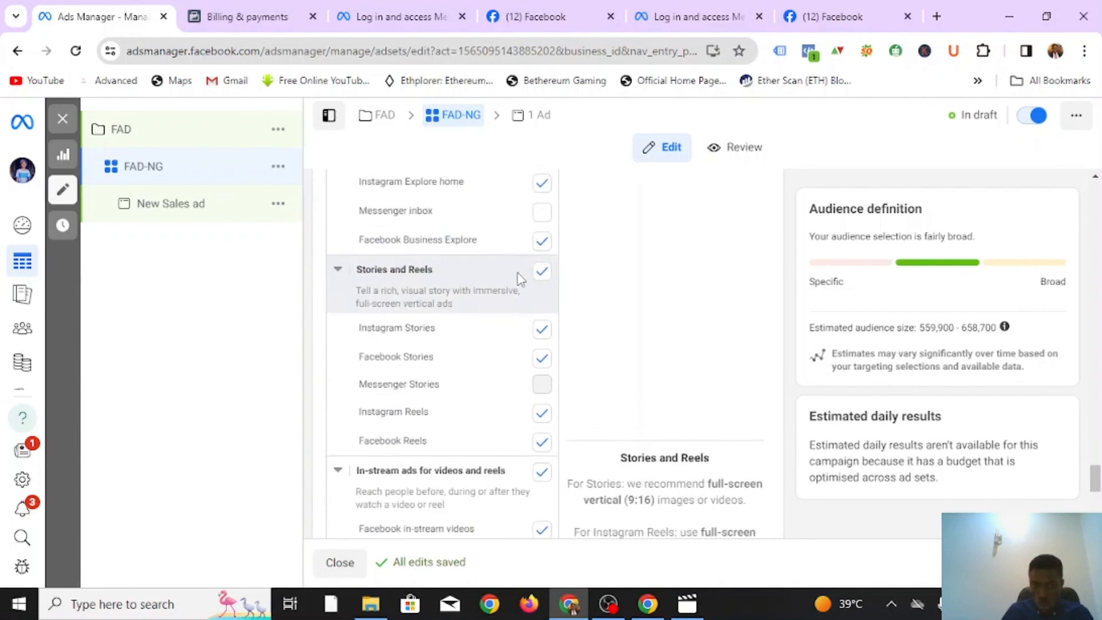
pyautogui.scroll(10, 503, 333)
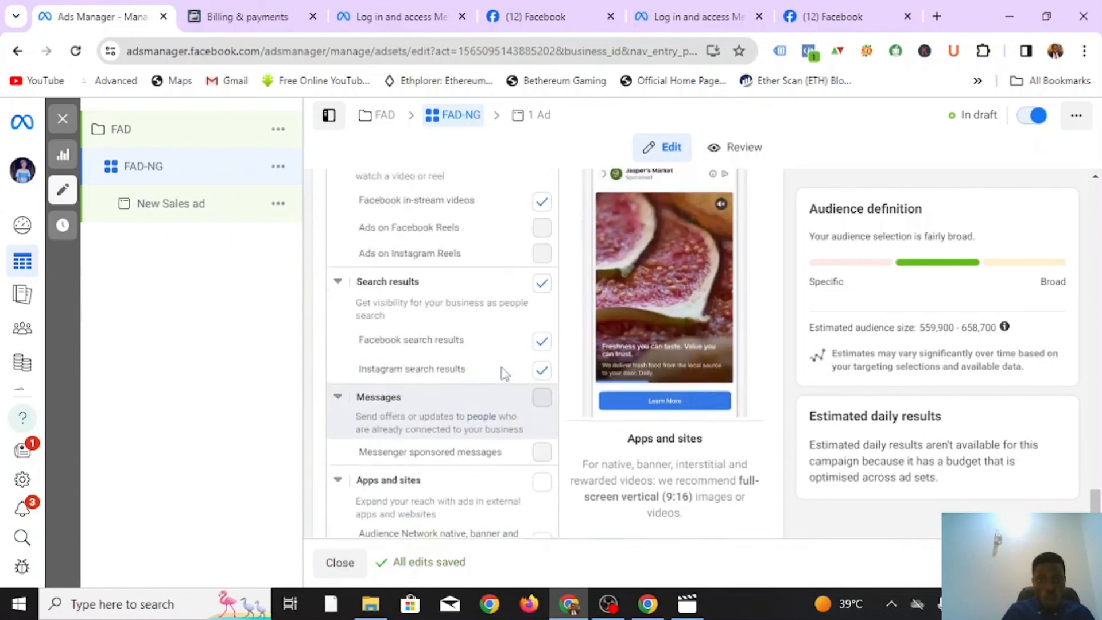
pyautogui.scroll(15, 504, 357)
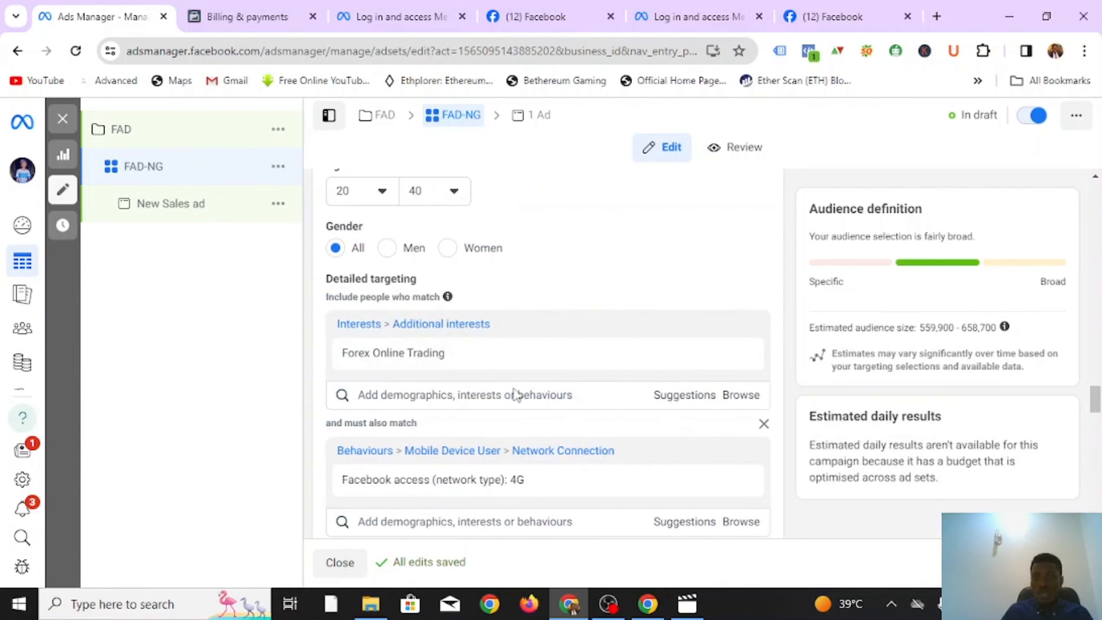
# - Rename the New Sales ad under the FAD-NG ad set as "FAD -IMG" and dismiss the recommendations
pyautogui.scroll(-5, 515, 395)
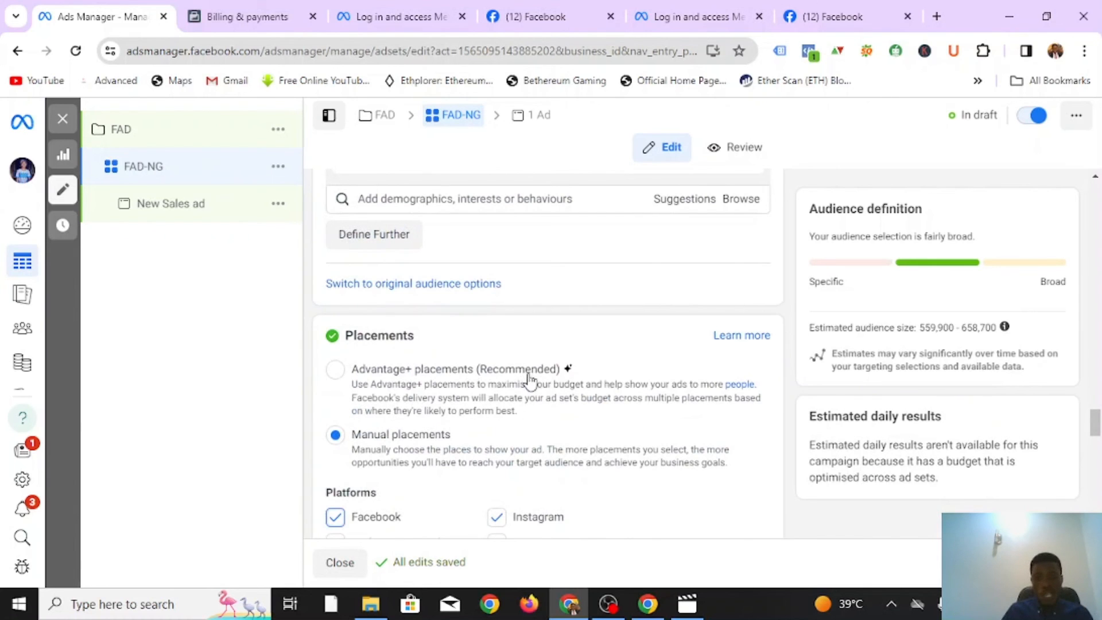
pyautogui.scroll(-5, 957, 468)
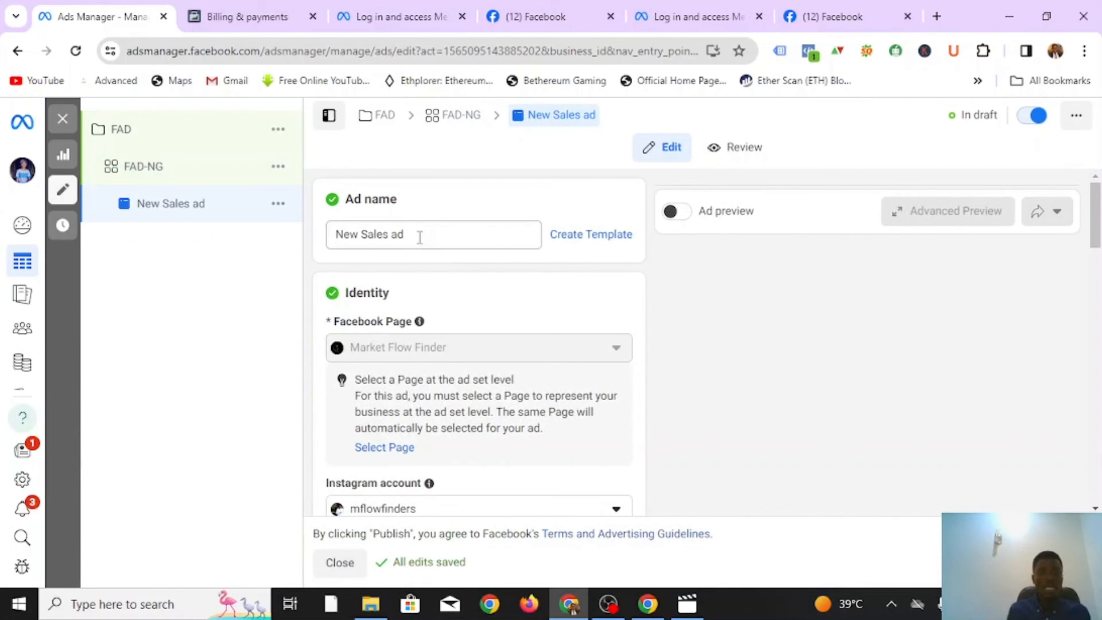
pyautogui.moveTo(420, 237); pyautogui.dragTo(290, 258)
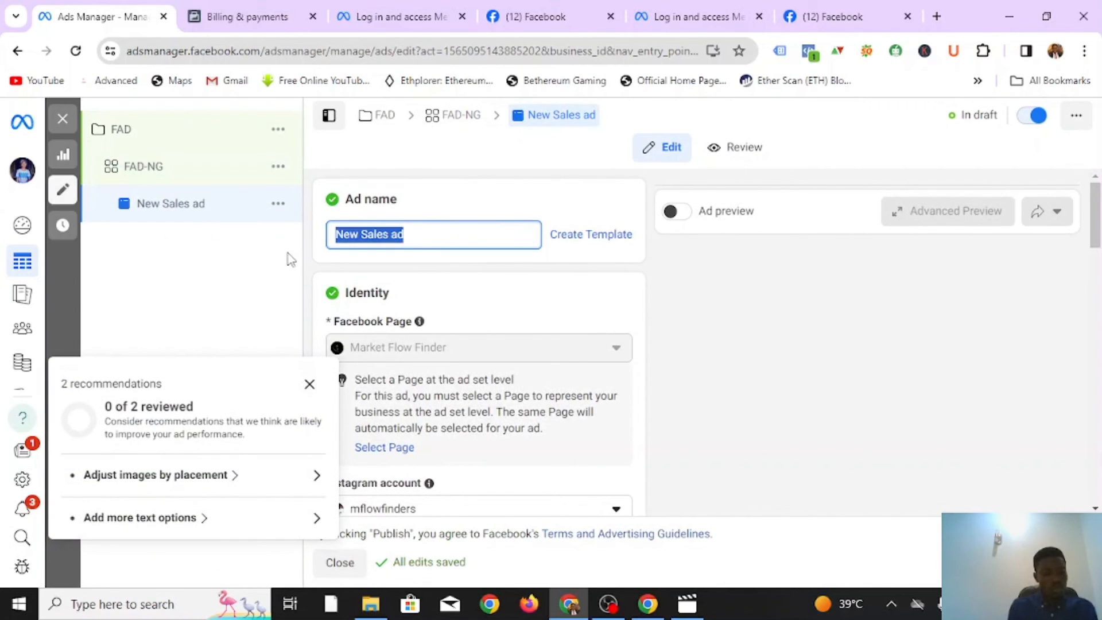
pyautogui.write('FAD')
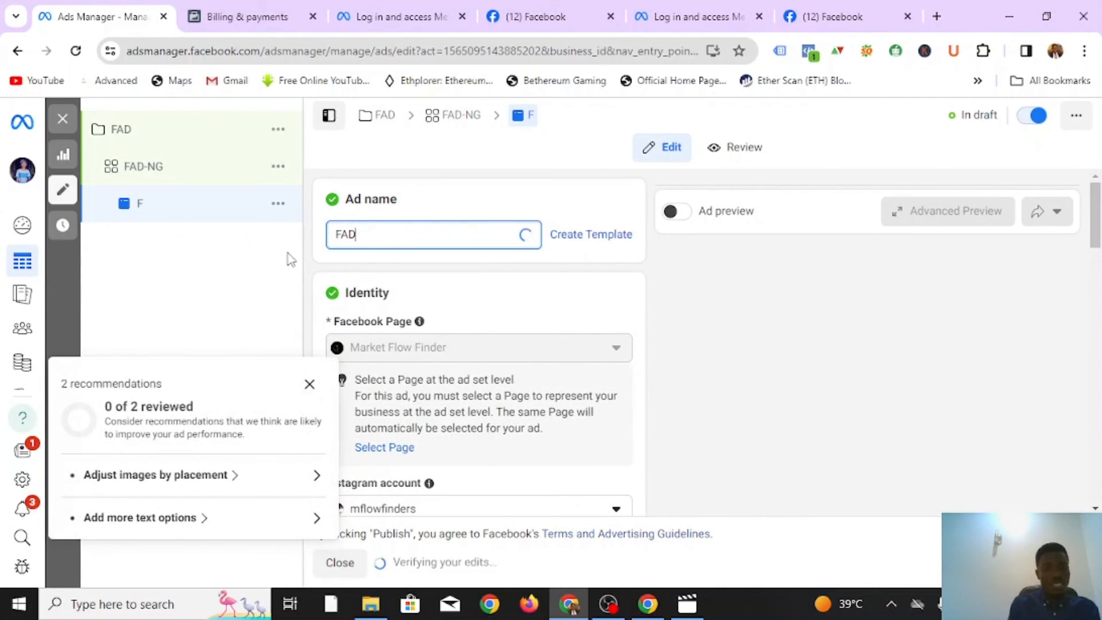
pyautogui.write(' -IMG')
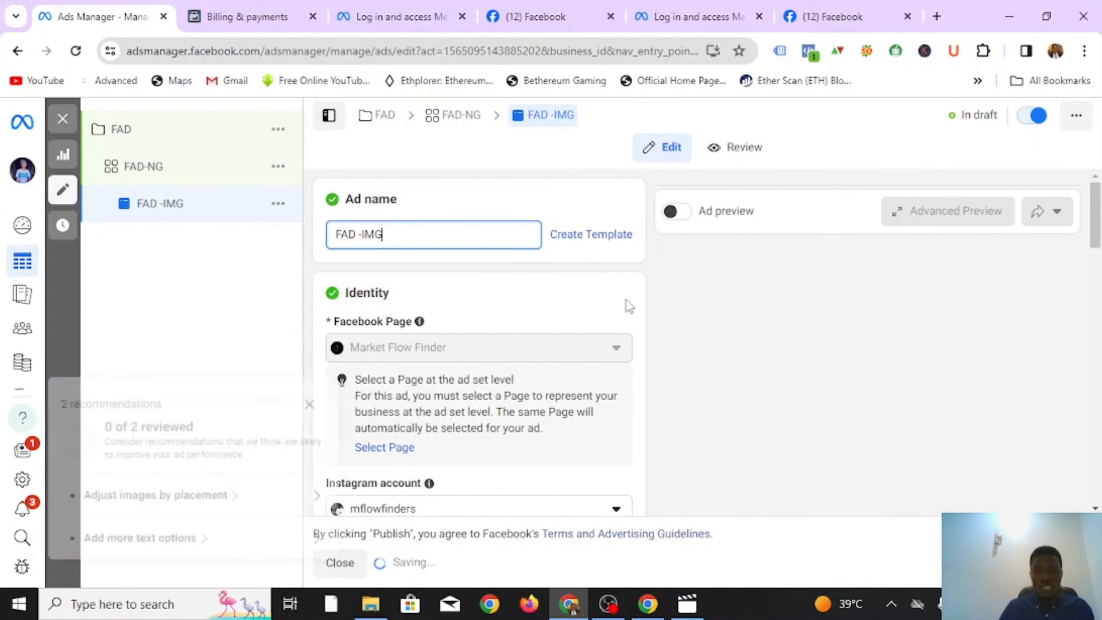
pyautogui.click(694, 298)
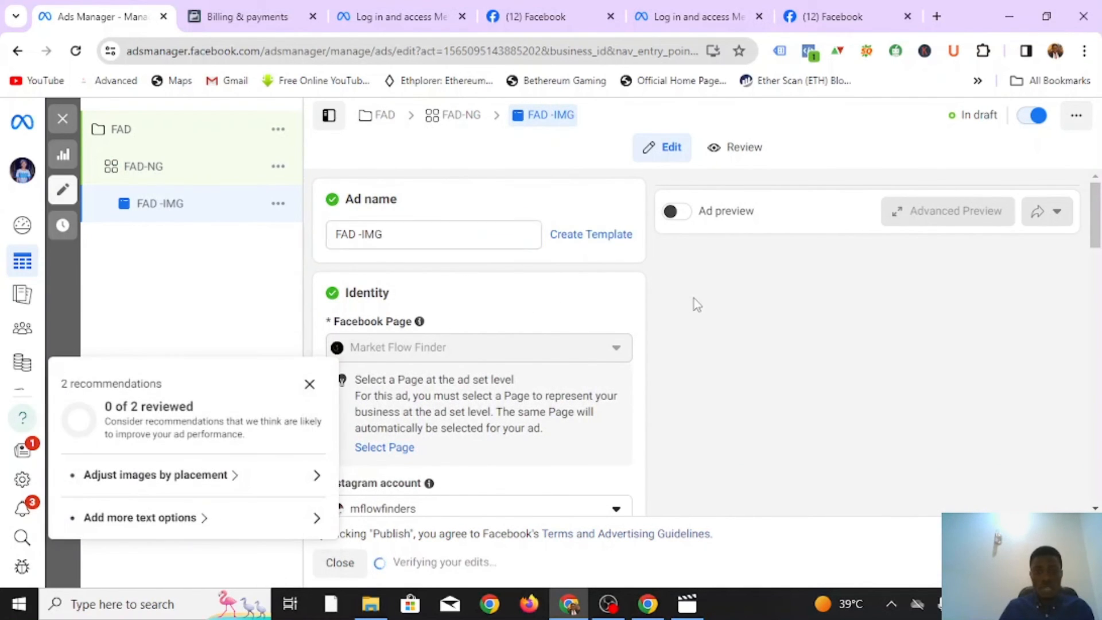
pyautogui.click(314, 386)
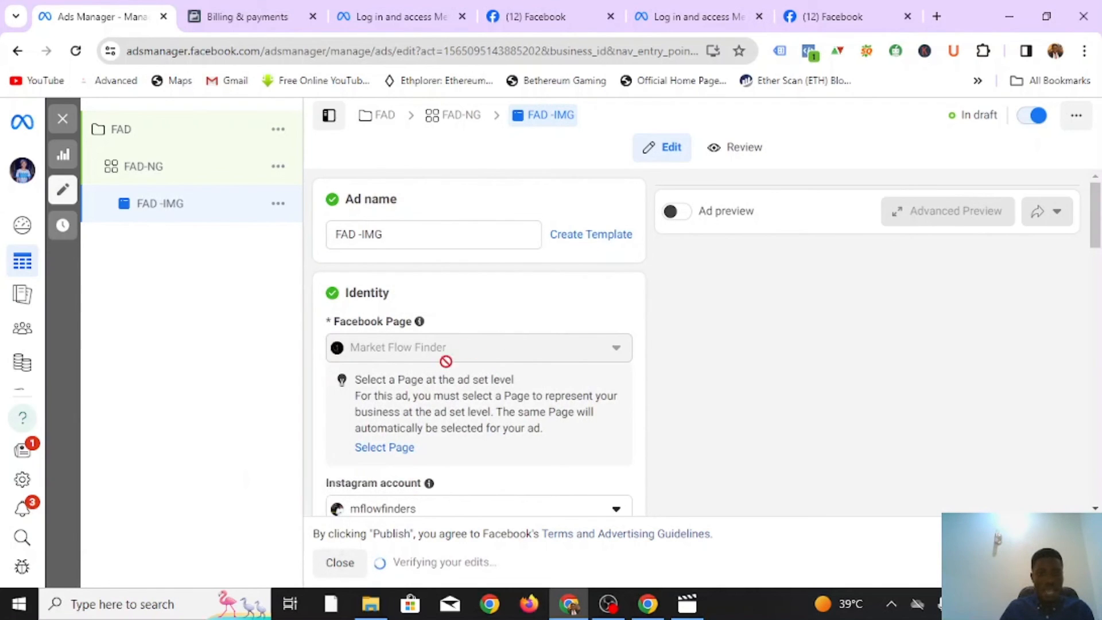
# - Add an image to the ad creative by uploading bilding.png from the morroco client folder to the account images
pyautogui.scroll(-3, 445, 362)
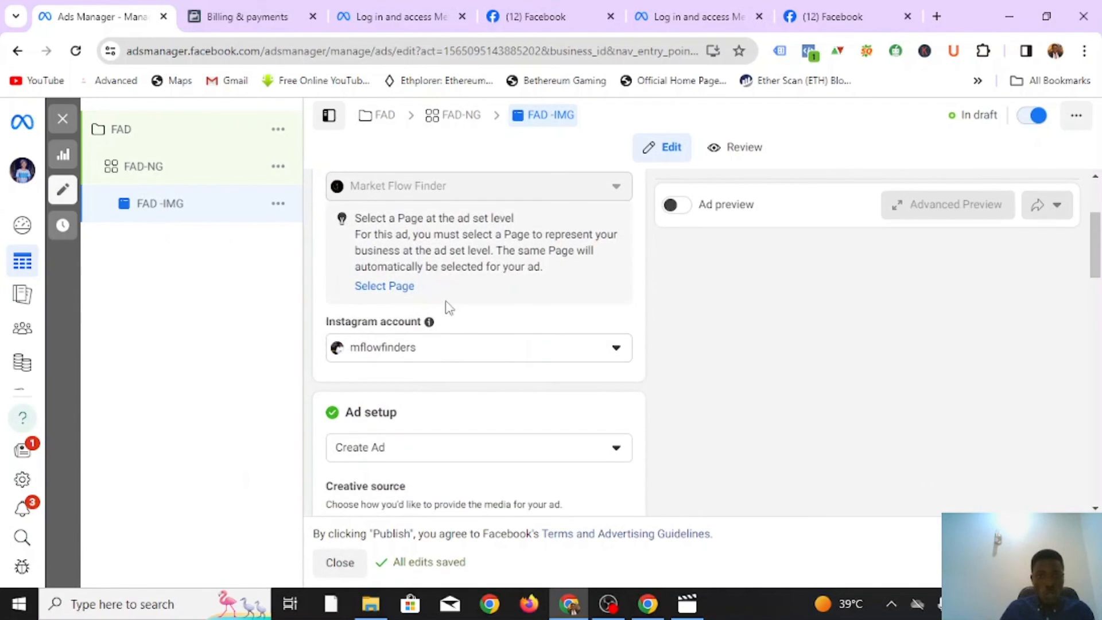
pyautogui.scroll(-6, 436, 322)
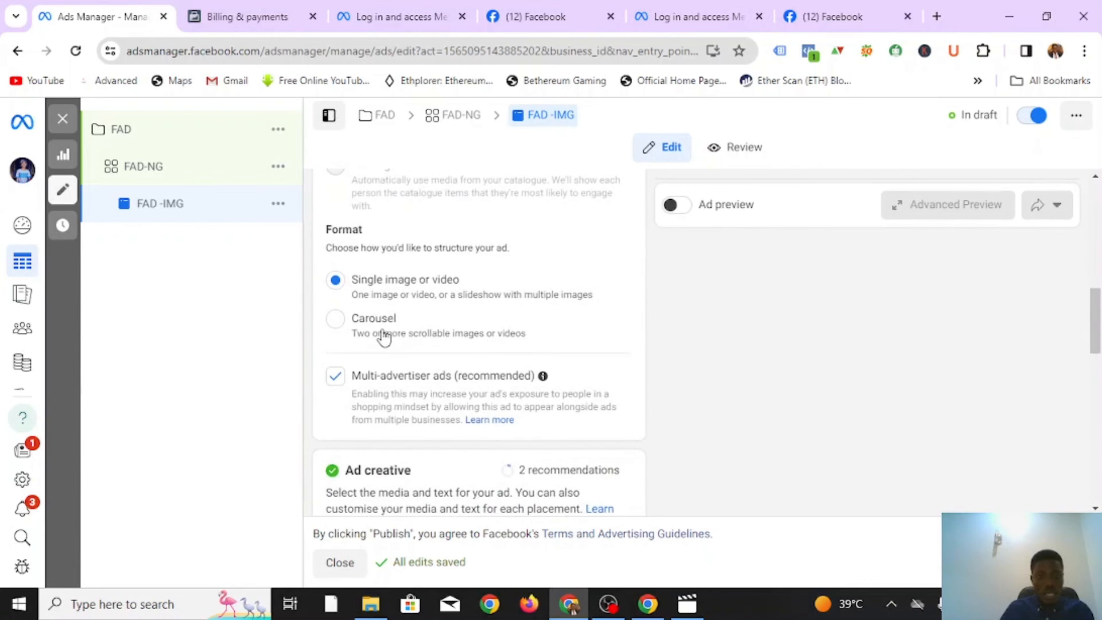
pyautogui.scroll(-5, 383, 337)
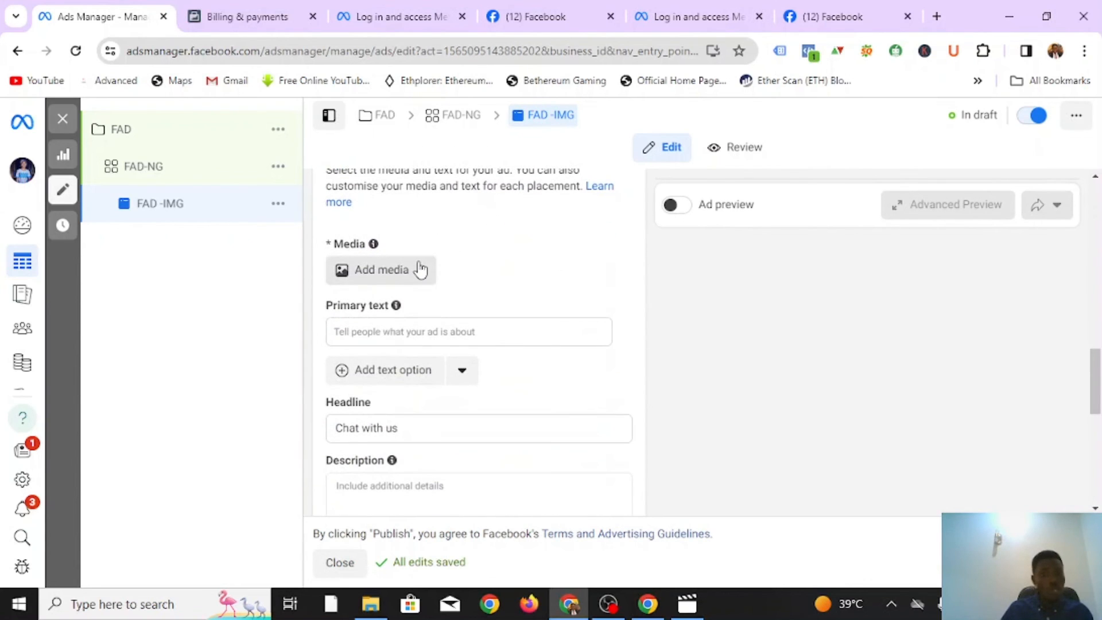
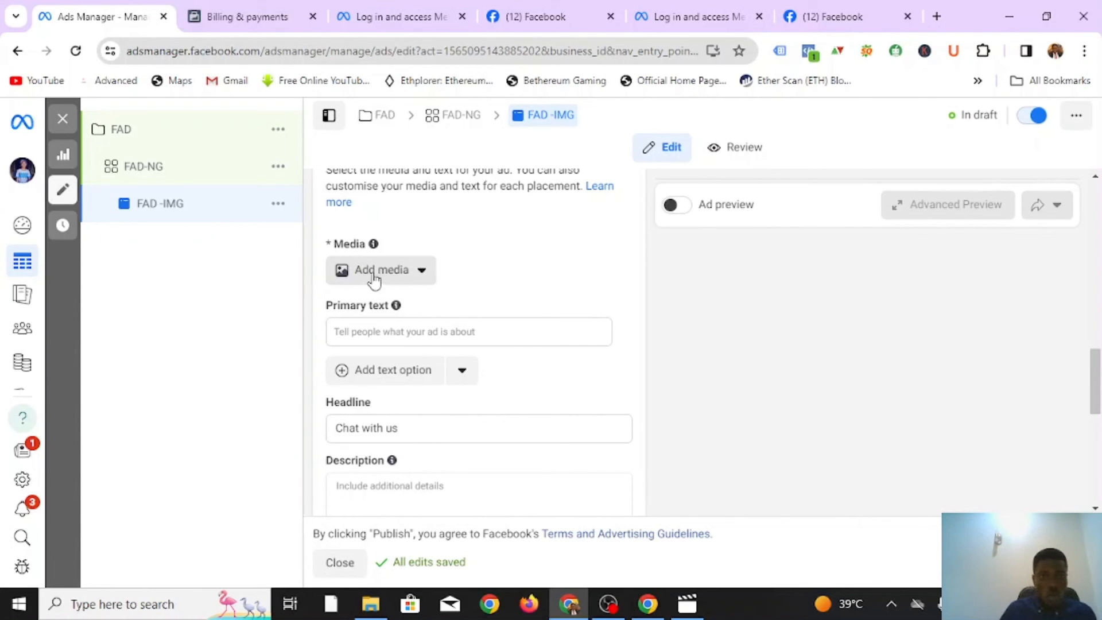
pyautogui.click(422, 272)
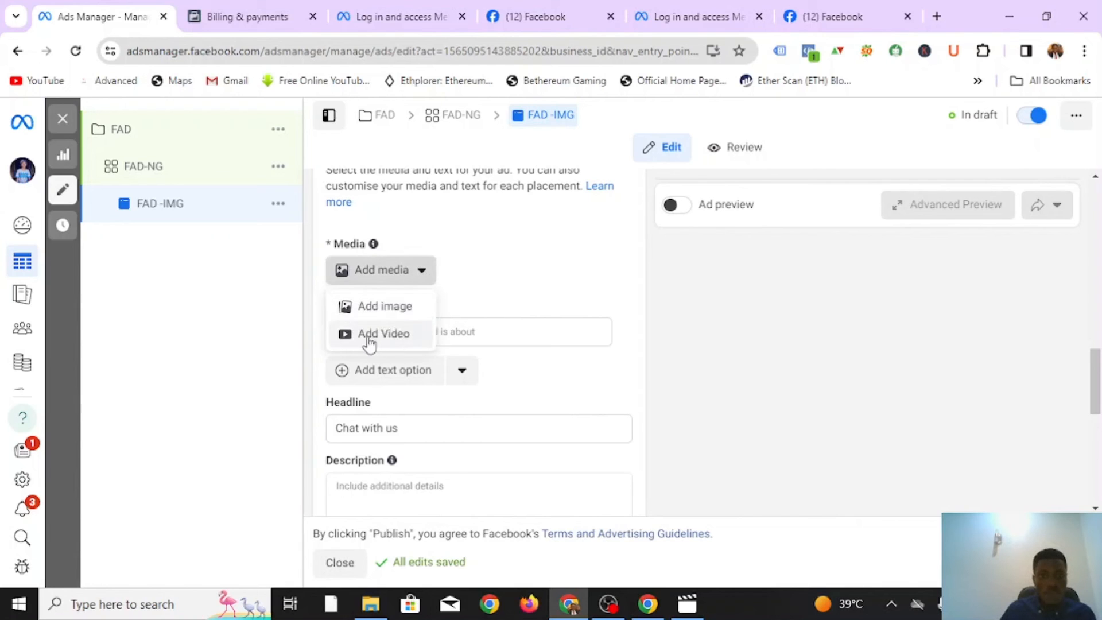
pyautogui.click(380, 307)
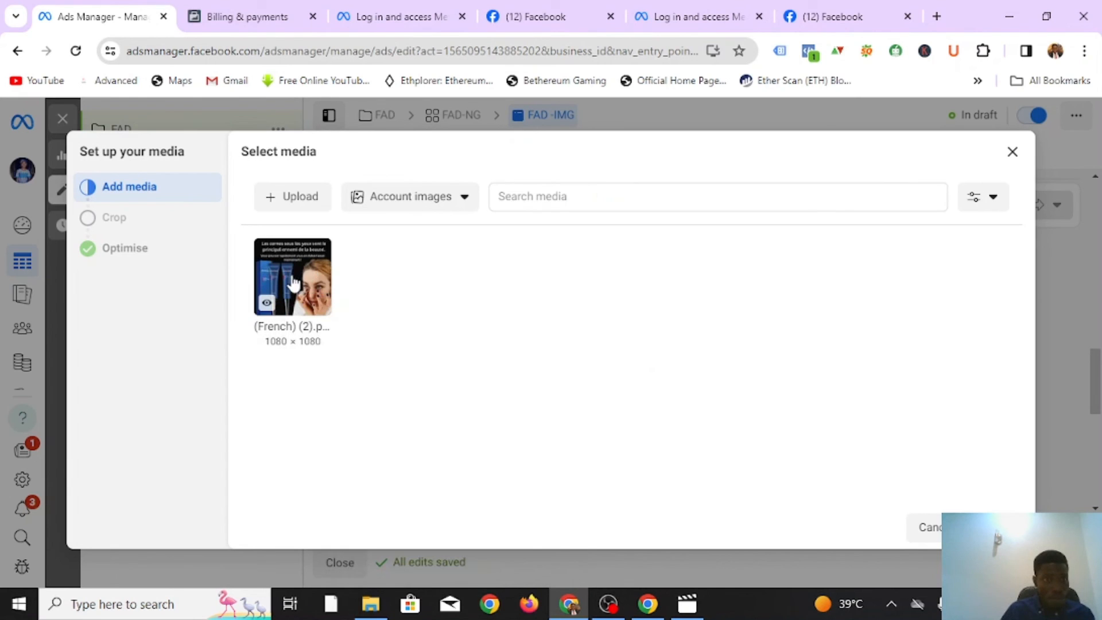
pyautogui.click(292, 202)
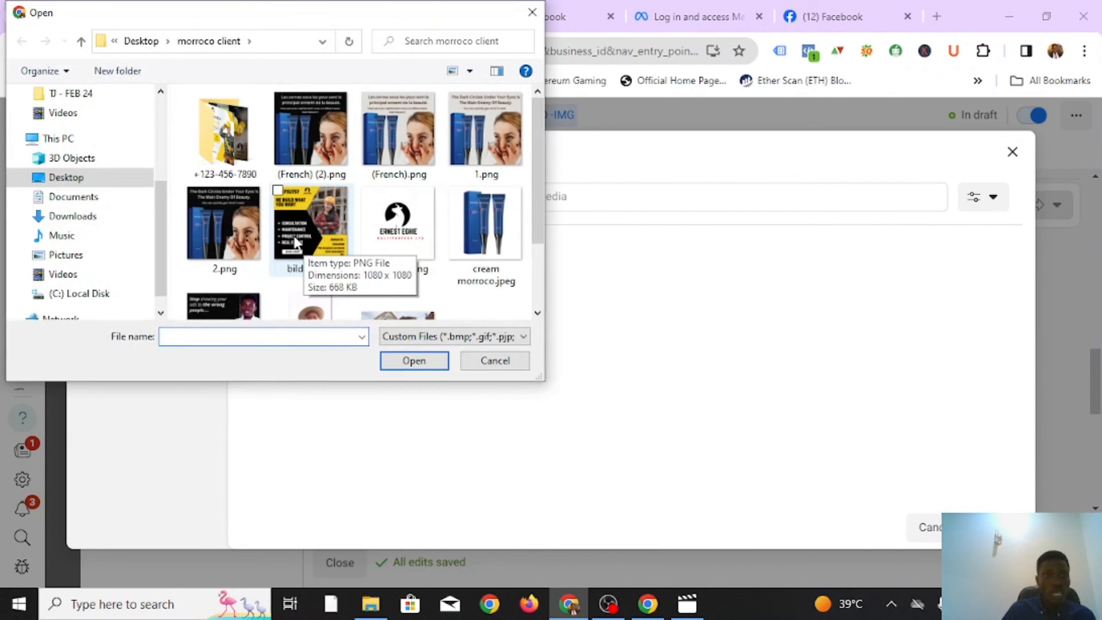
pyautogui.click(285, 205)
pyautogui.click(414, 360)
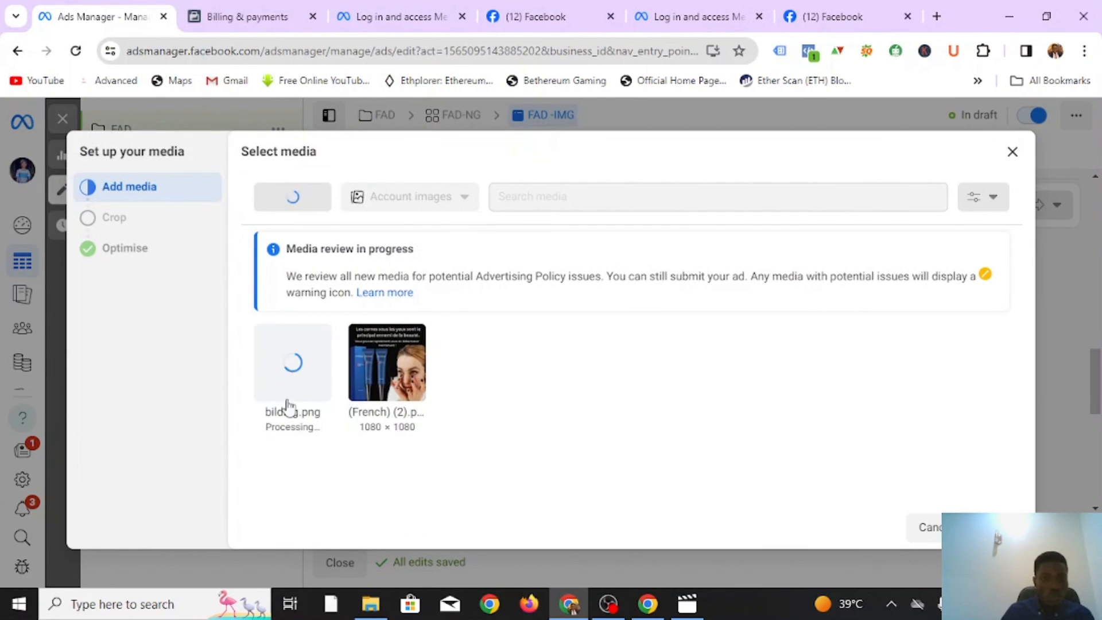
# - Choose the "(French) (2)" image as the ad's media and accept the recommended crops for all placements
pyautogui.click(374, 356)
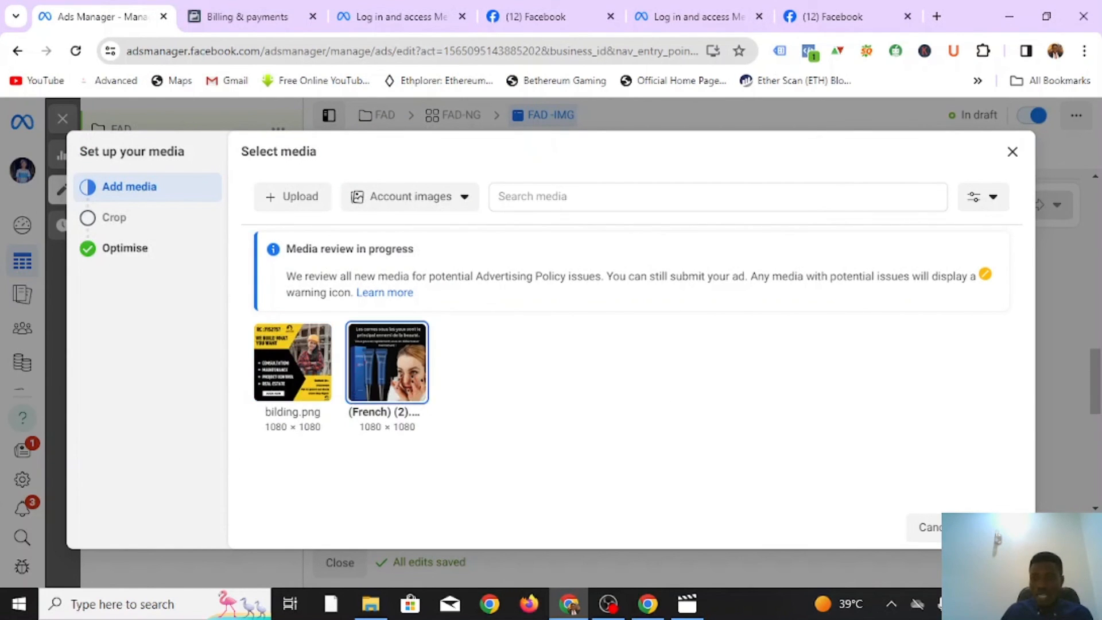
pyautogui.click(988, 526)
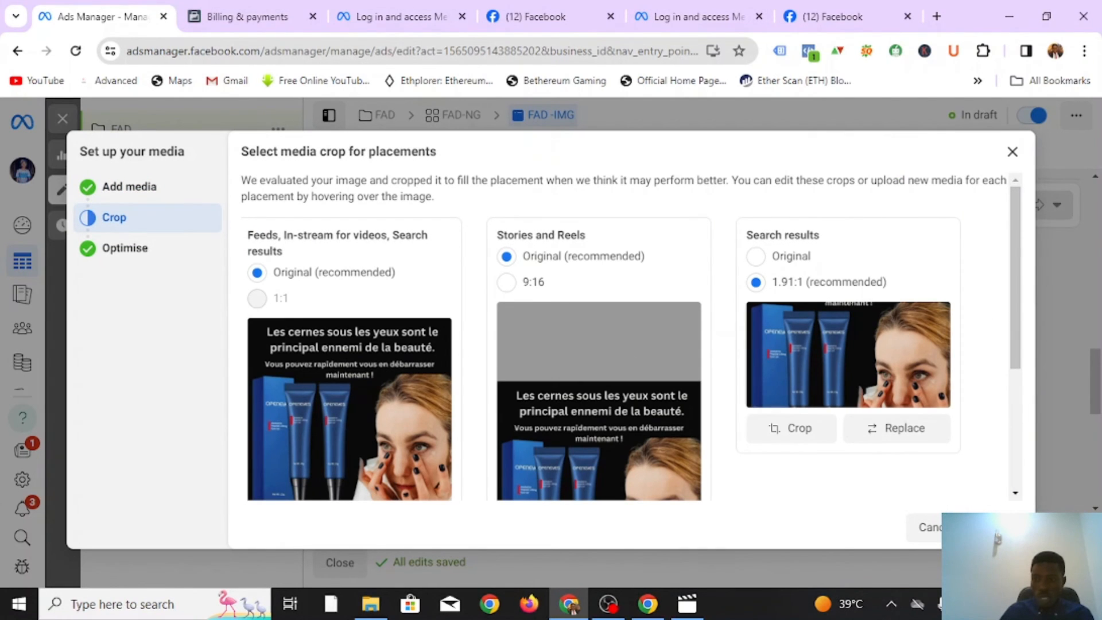
pyautogui.click(993, 526)
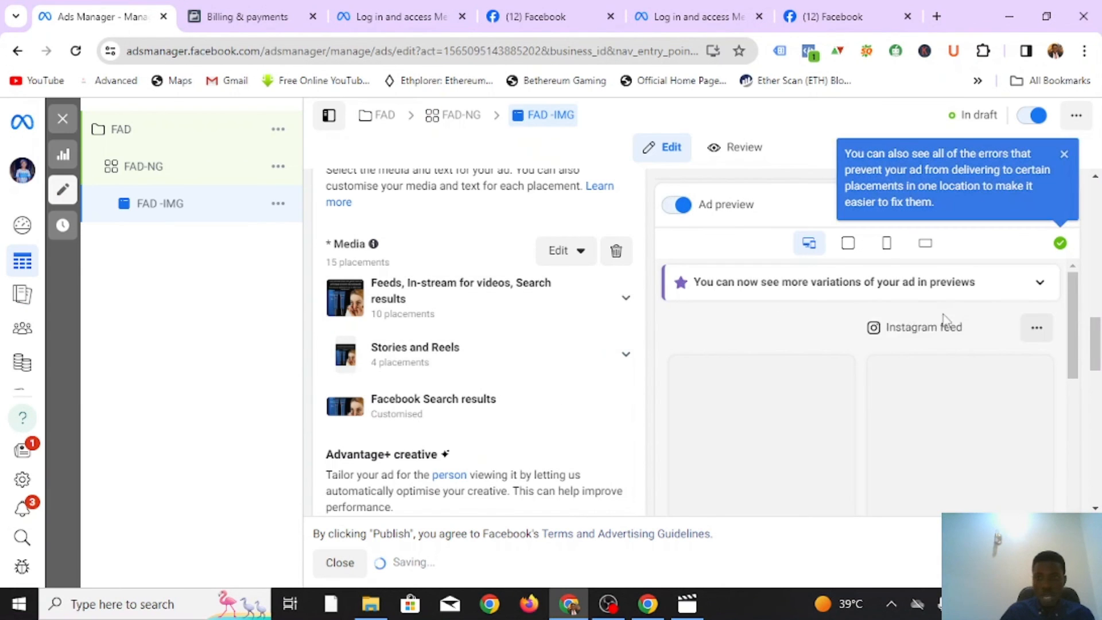
# - Review the media placement groups, the Advantage+ creative optimisations and the primary text and headline fields
pyautogui.scroll(-4, 512, 384)
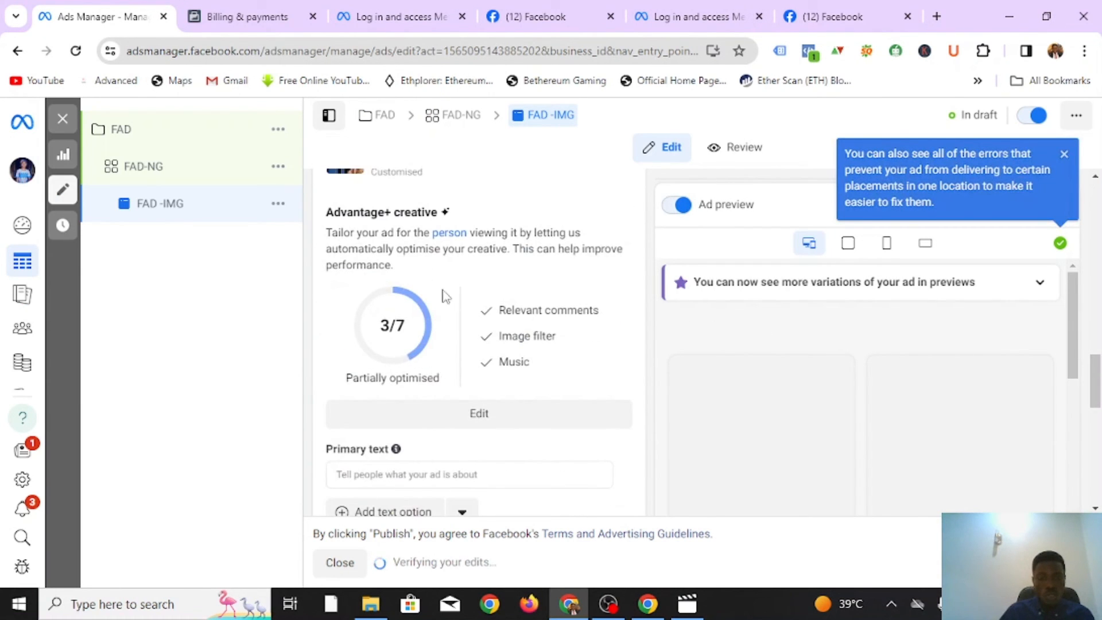
pyautogui.scroll(4, 445, 296)
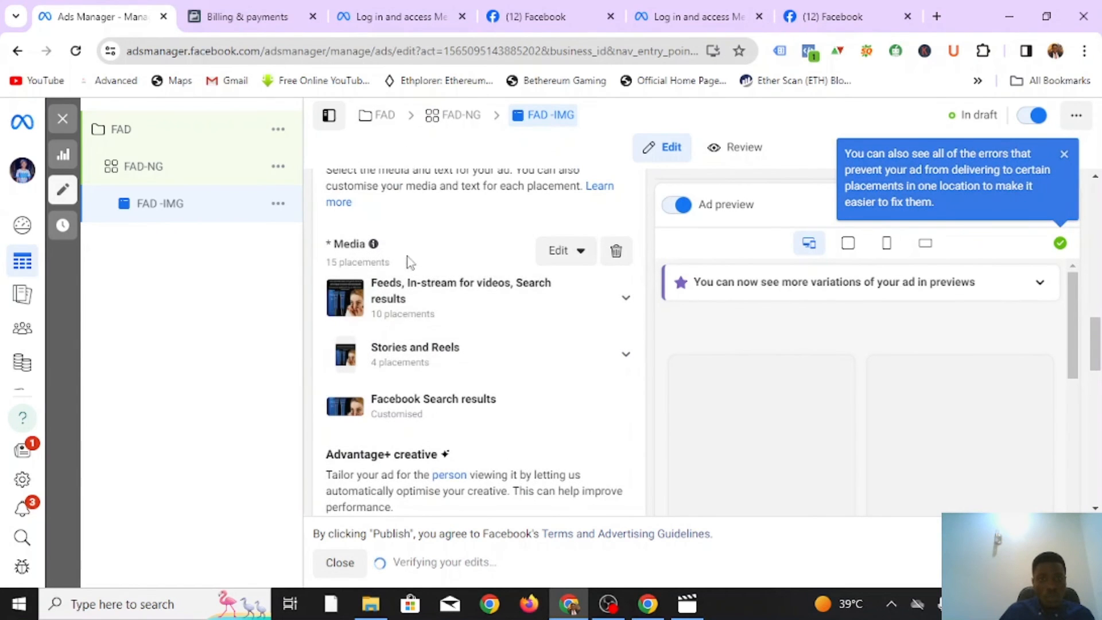
pyautogui.scroll(-1, 490, 298)
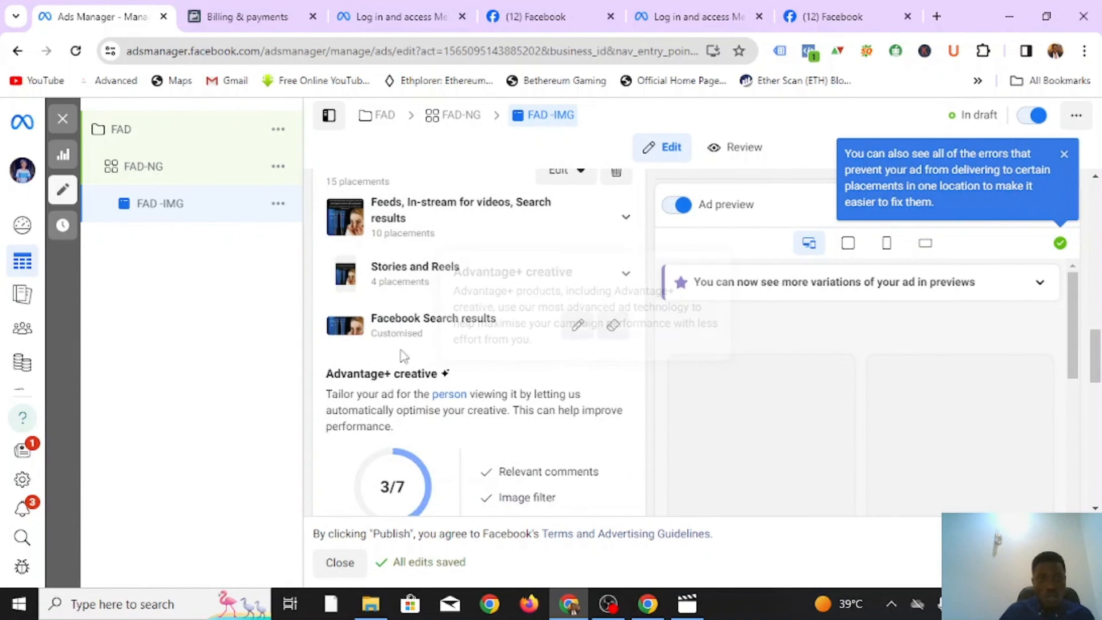
pyautogui.scroll(-4, 450, 376)
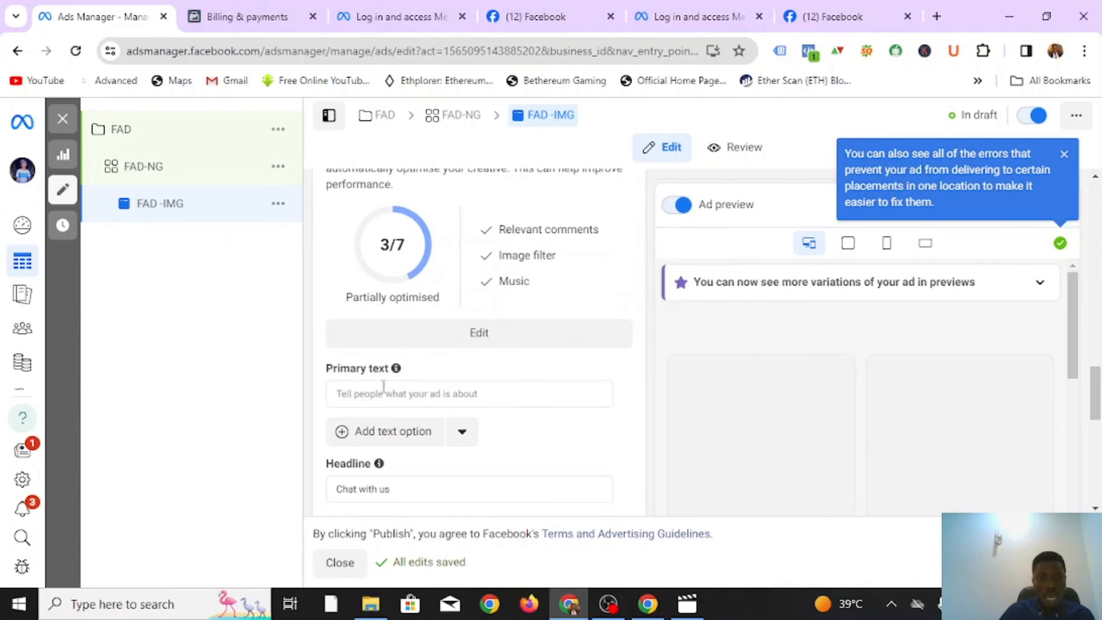
# - Try the Carousel format for the ad and show the options for adding image or video cards
pyautogui.scroll(4, 531, 359)
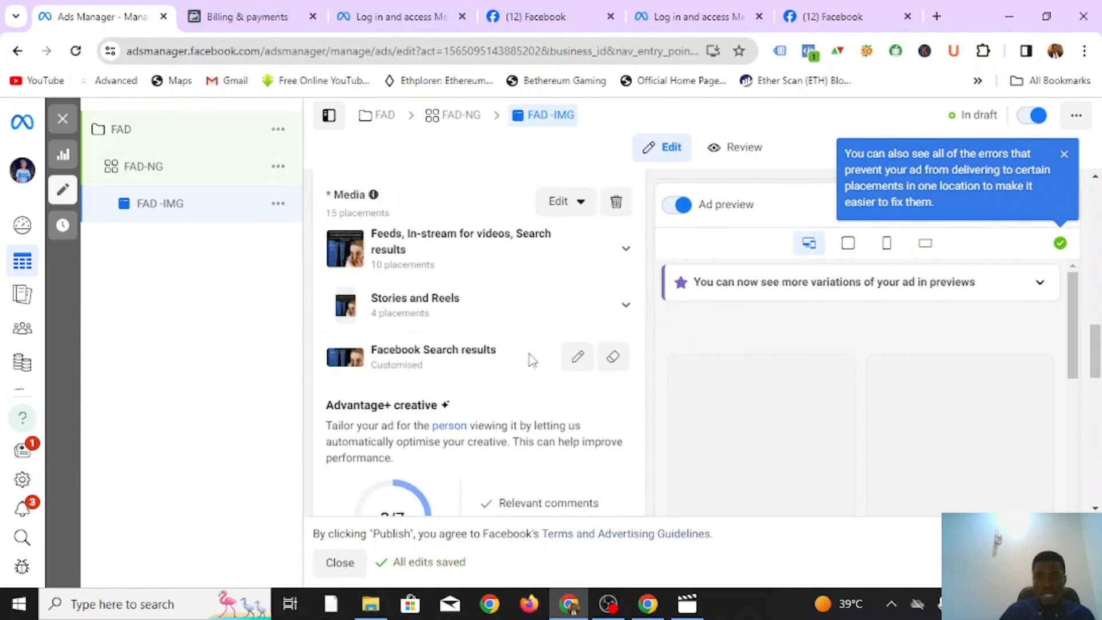
pyautogui.scroll(1, 531, 360)
pyautogui.scroll(5, 487, 342)
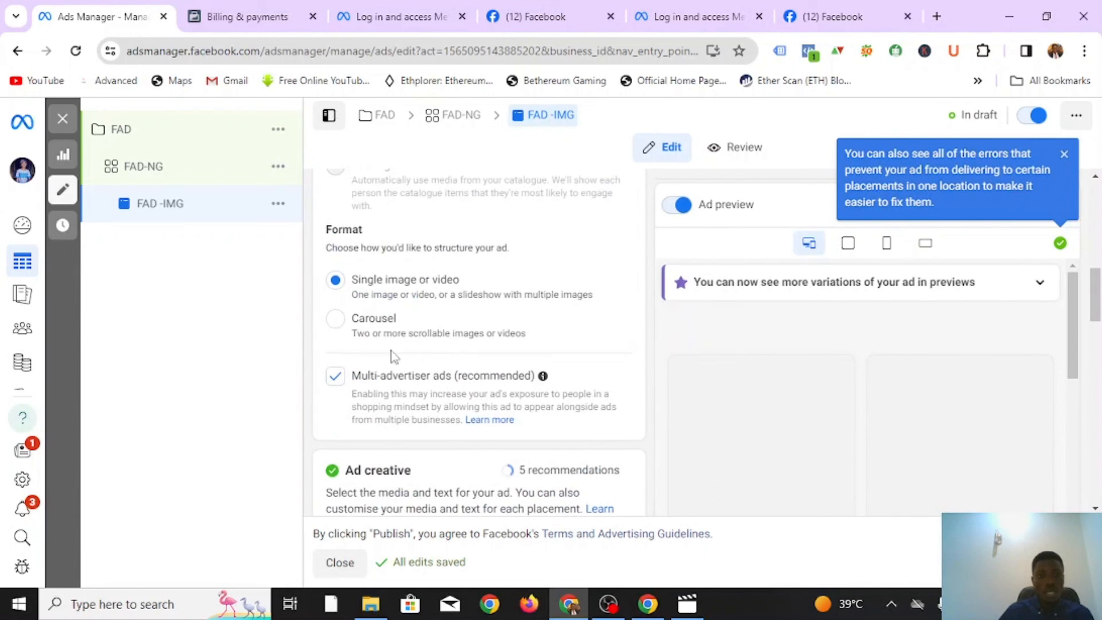
pyautogui.click(335, 318)
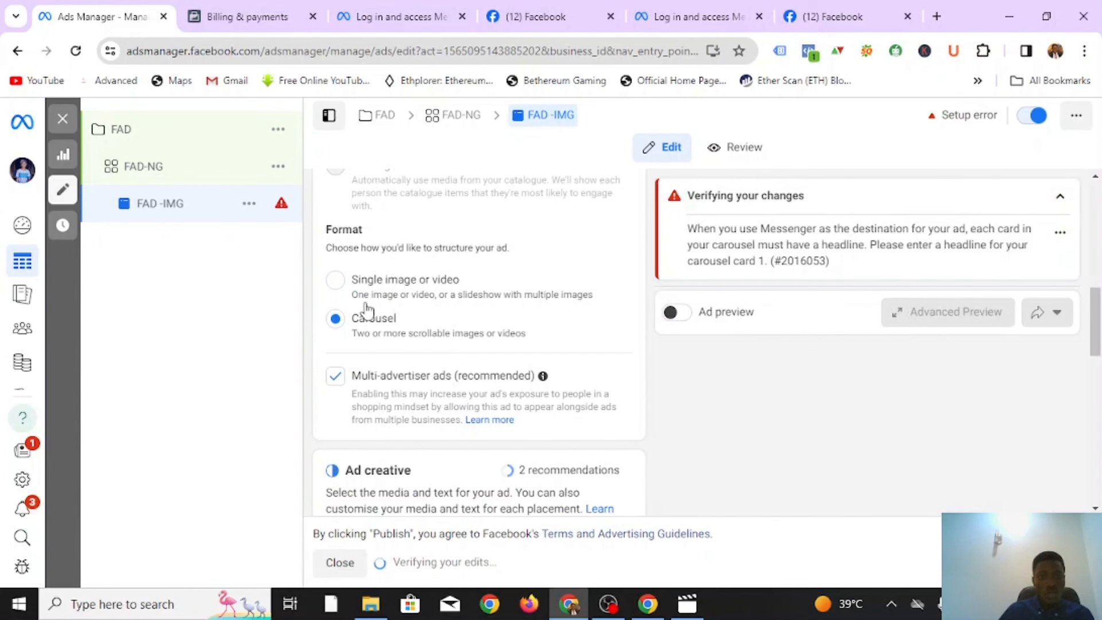
pyautogui.scroll(-6, 373, 380)
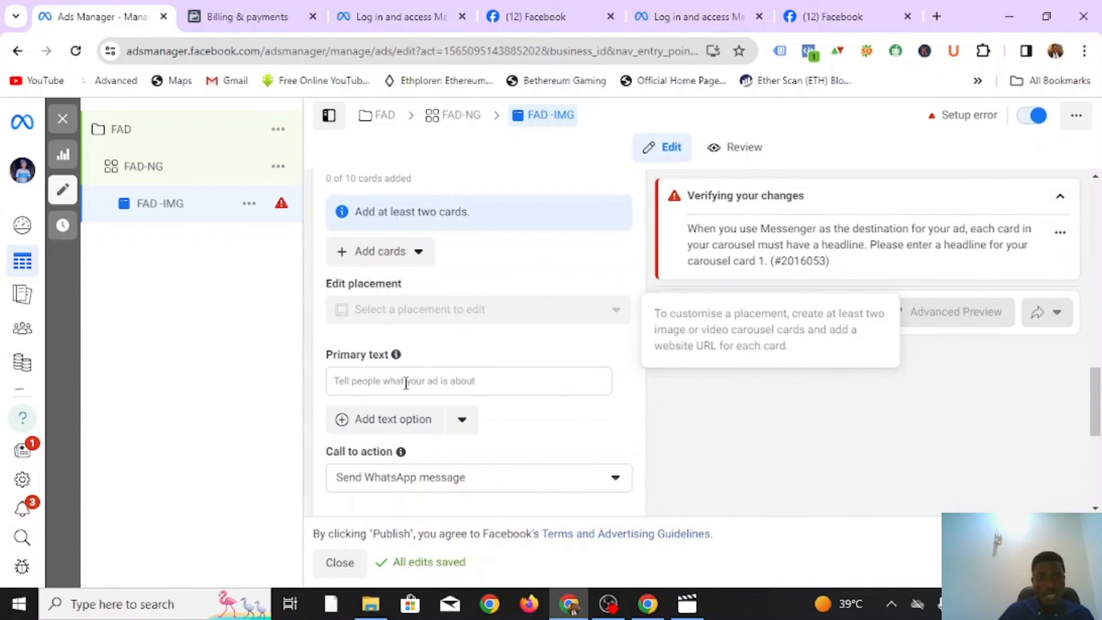
pyautogui.scroll(-4, 405, 383)
pyautogui.scroll(8, 423, 272)
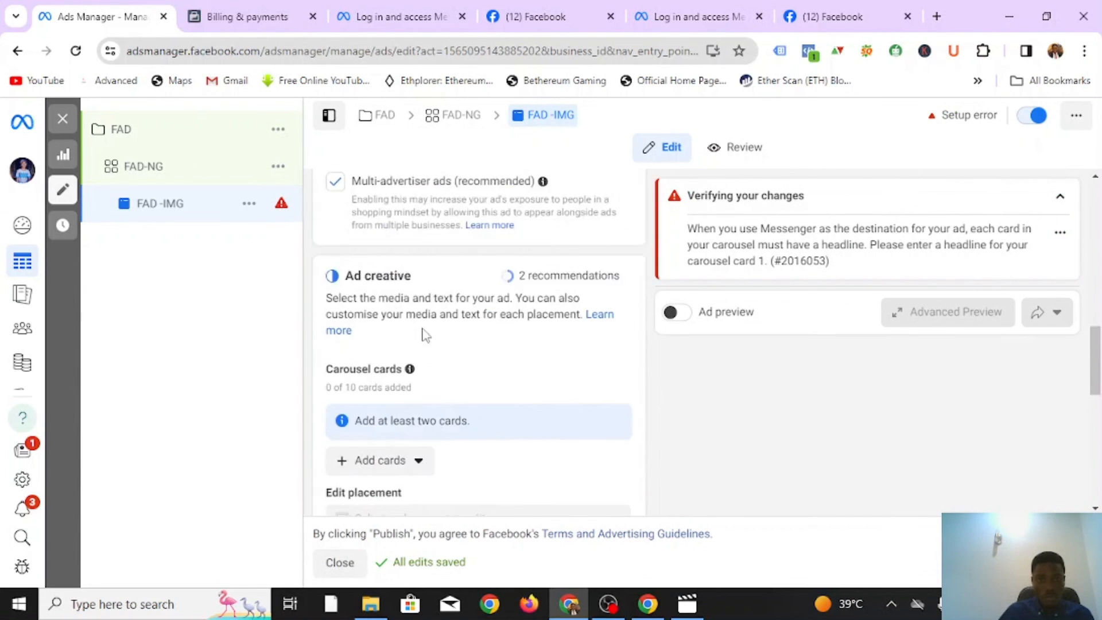
pyautogui.scroll(-1, 427, 437)
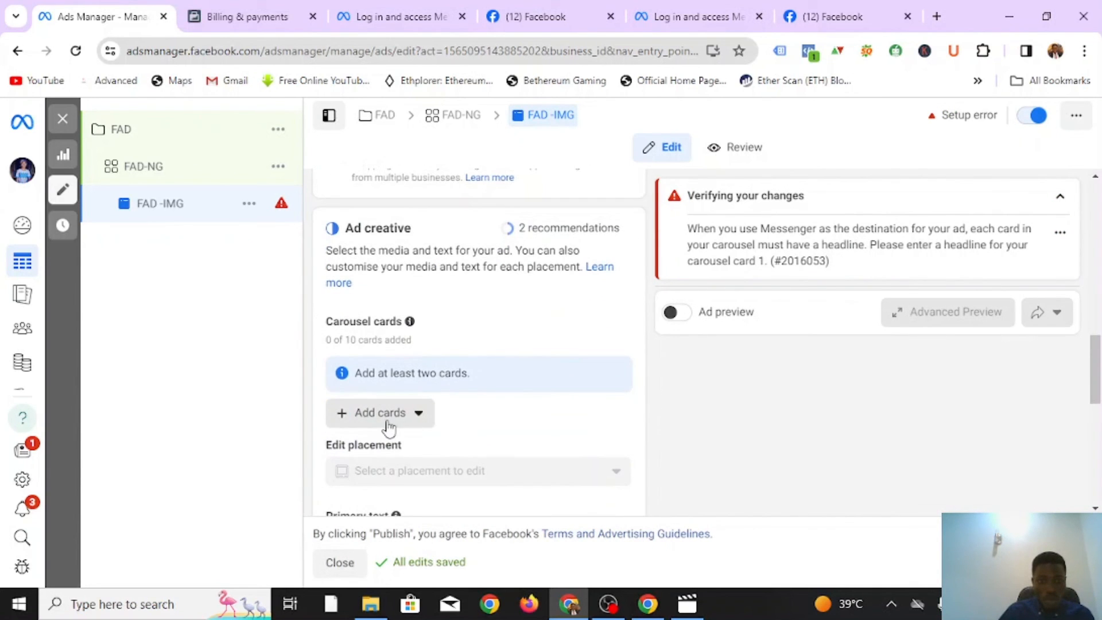
pyautogui.click(419, 413)
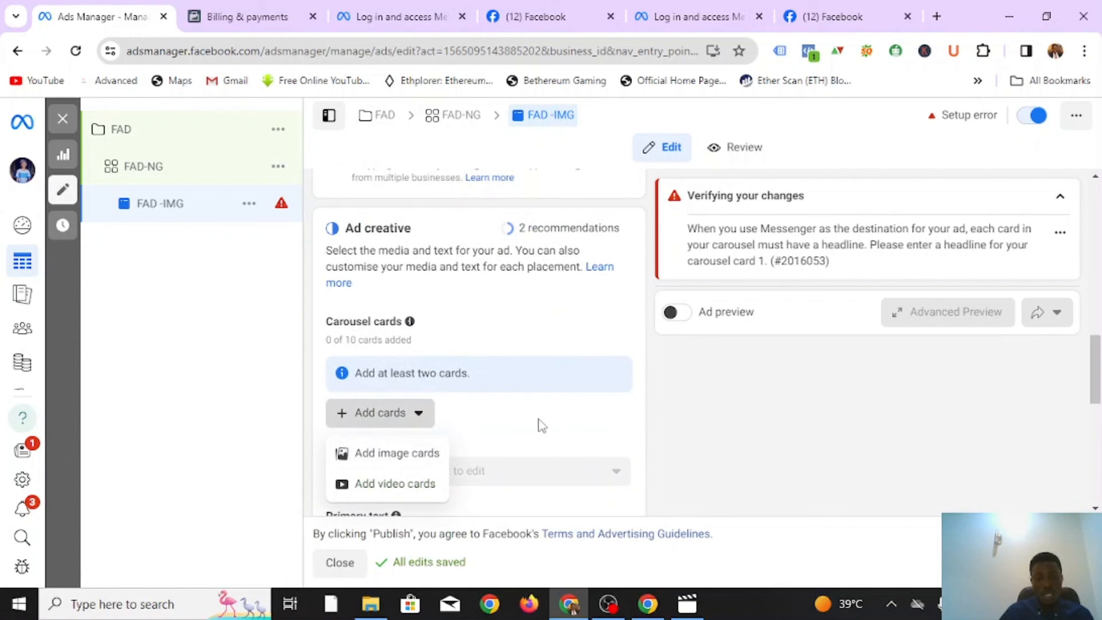
# - Set the ad format back to Single image or video
pyautogui.scroll(5, 500, 367)
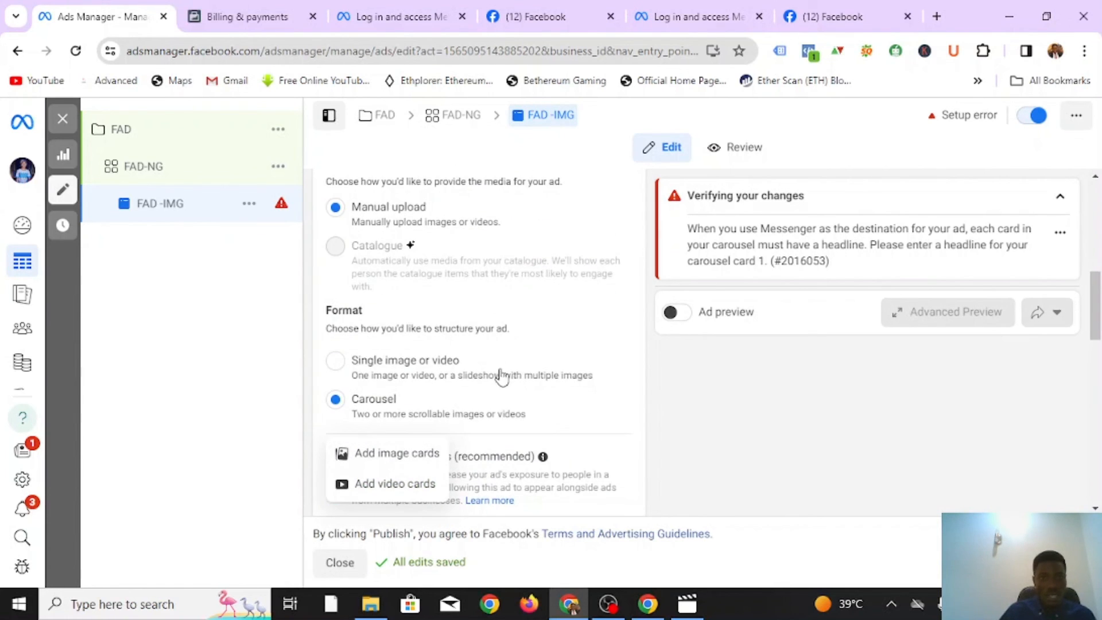
pyautogui.scroll(3, 471, 349)
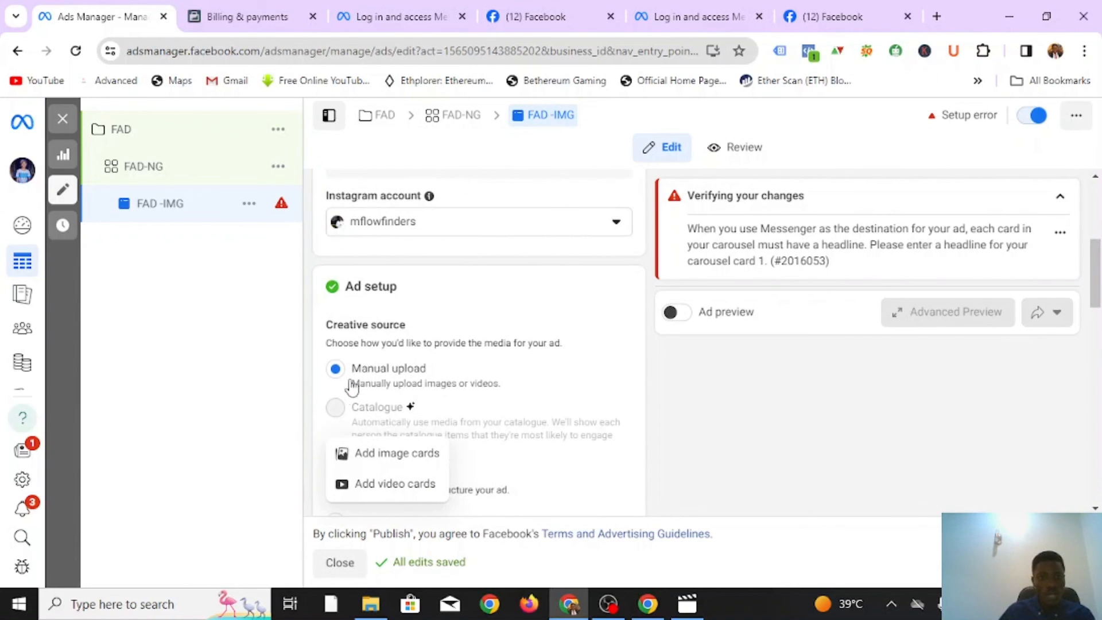
pyautogui.scroll(-5, 603, 312)
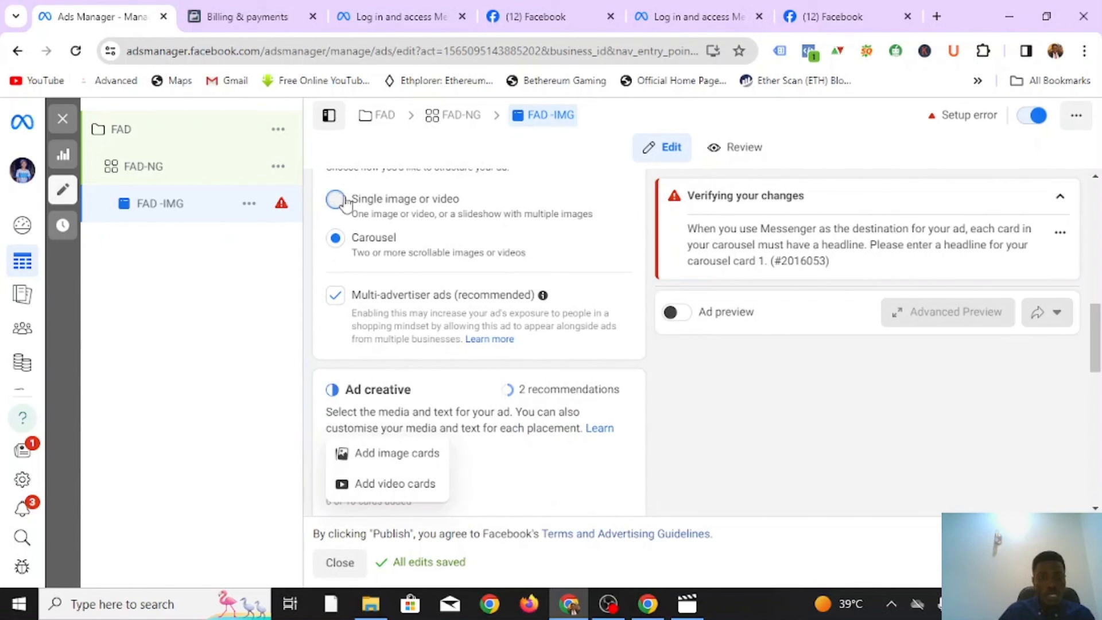
pyautogui.click(335, 199)
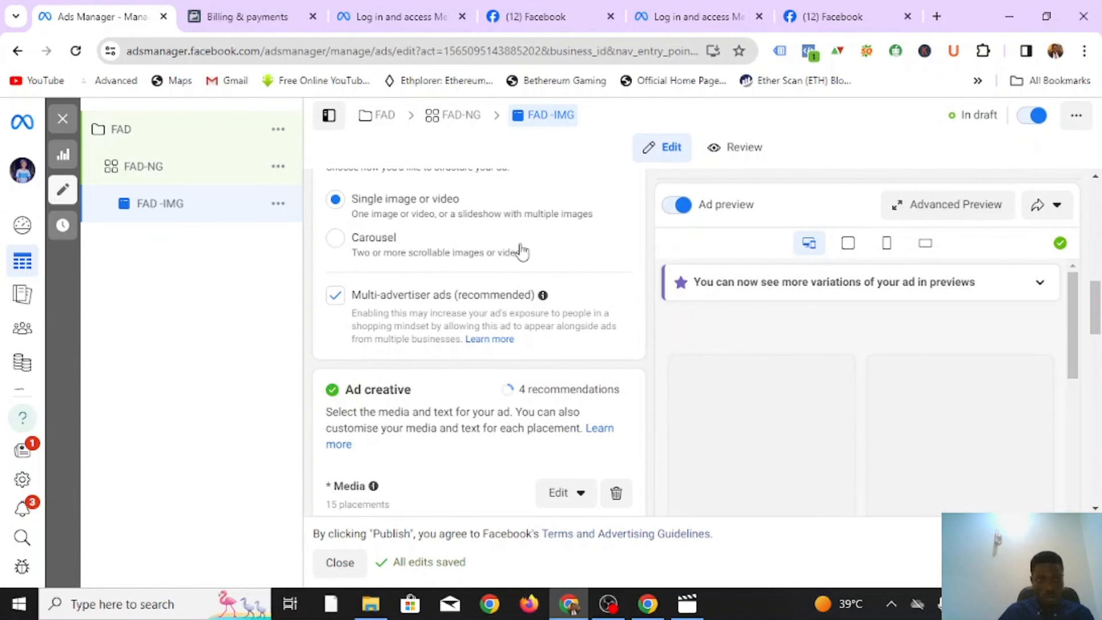
# - Enter "Get our super clean eye cleaner" as the ad's primary text
pyautogui.scroll(-6, 456, 381)
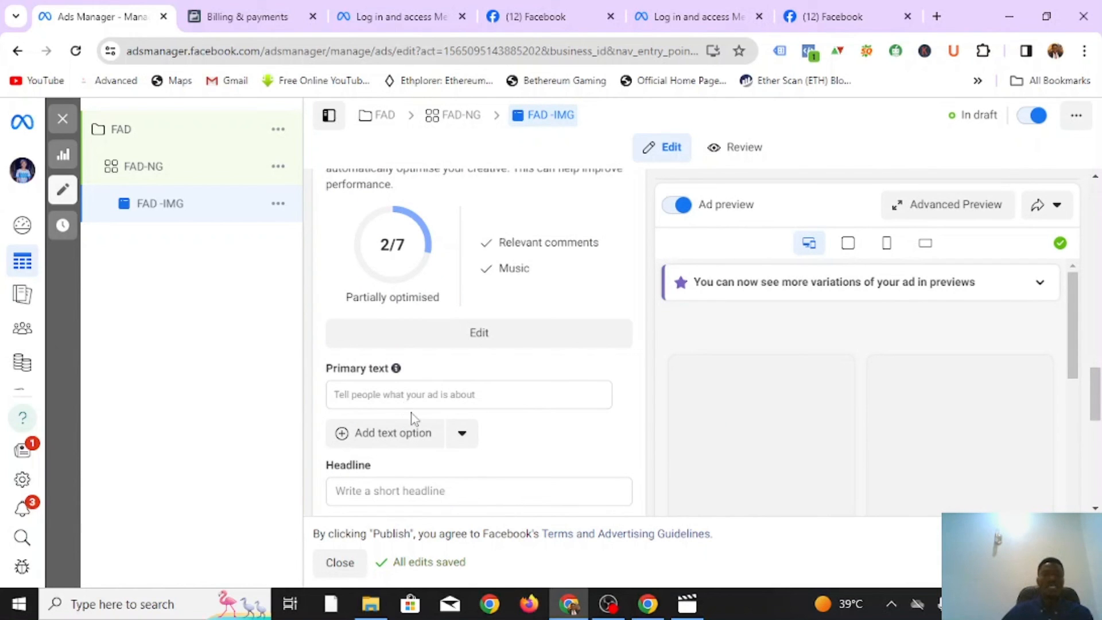
pyautogui.click(499, 392)
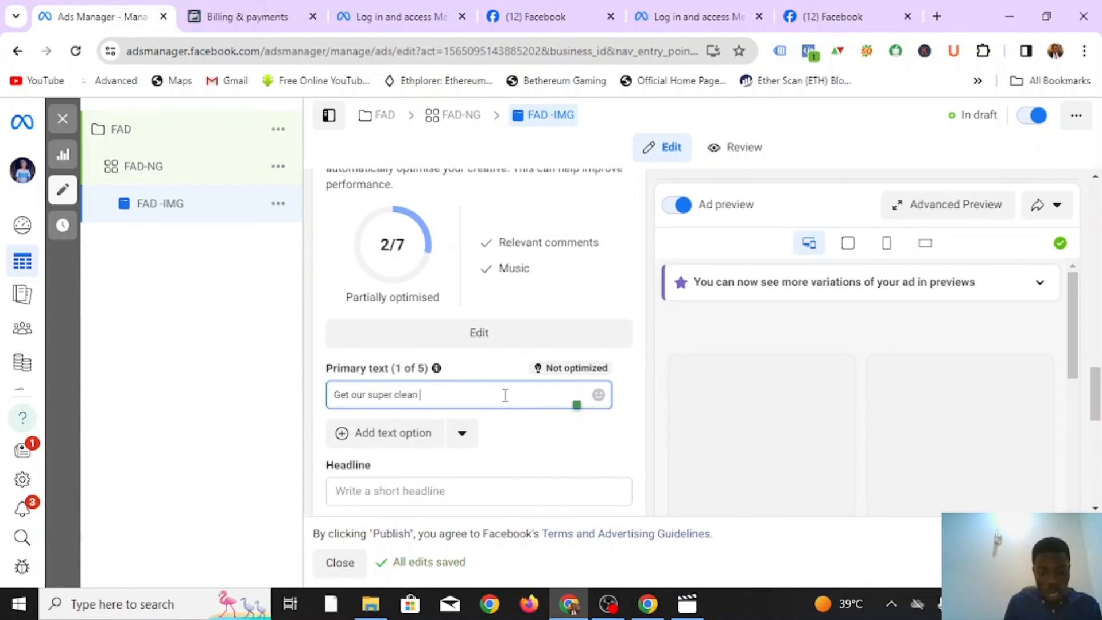
pyautogui.write('eye')
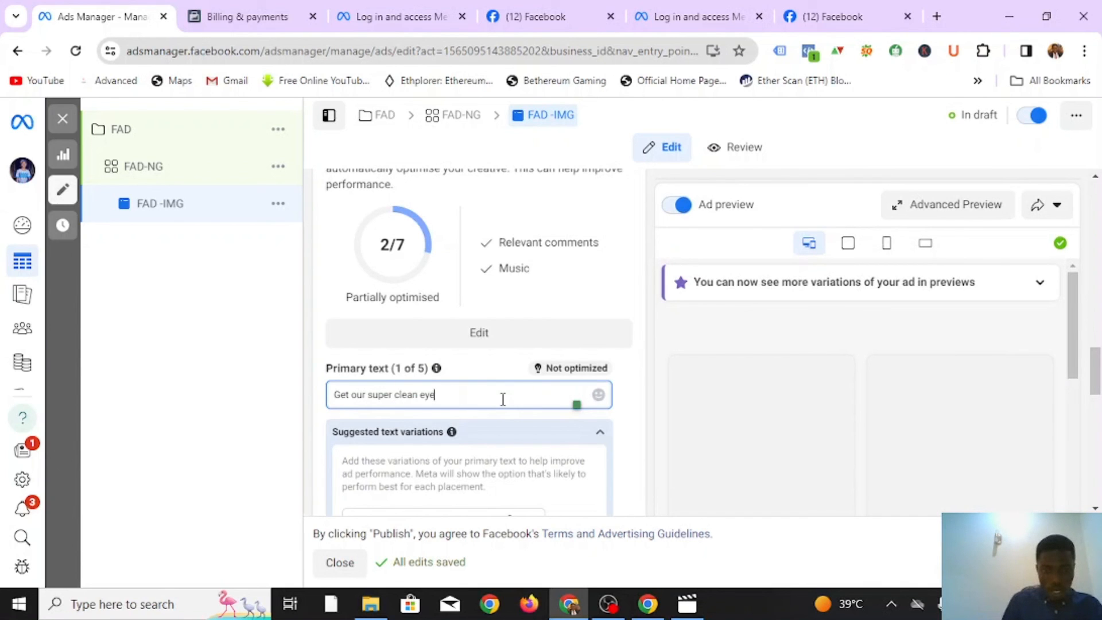
pyautogui.write('cleaner')
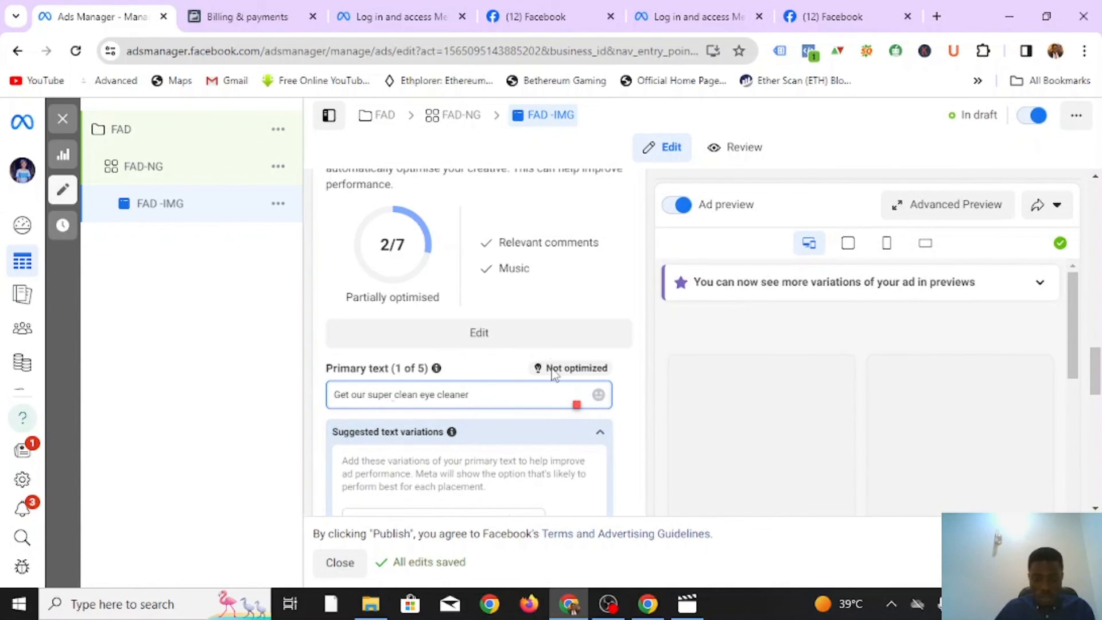
pyautogui.click(636, 376)
# - Add the suggested primary text variation that begins "Say goodbye to tired eyes!" as a second text option
pyautogui.scroll(-3, 493, 447)
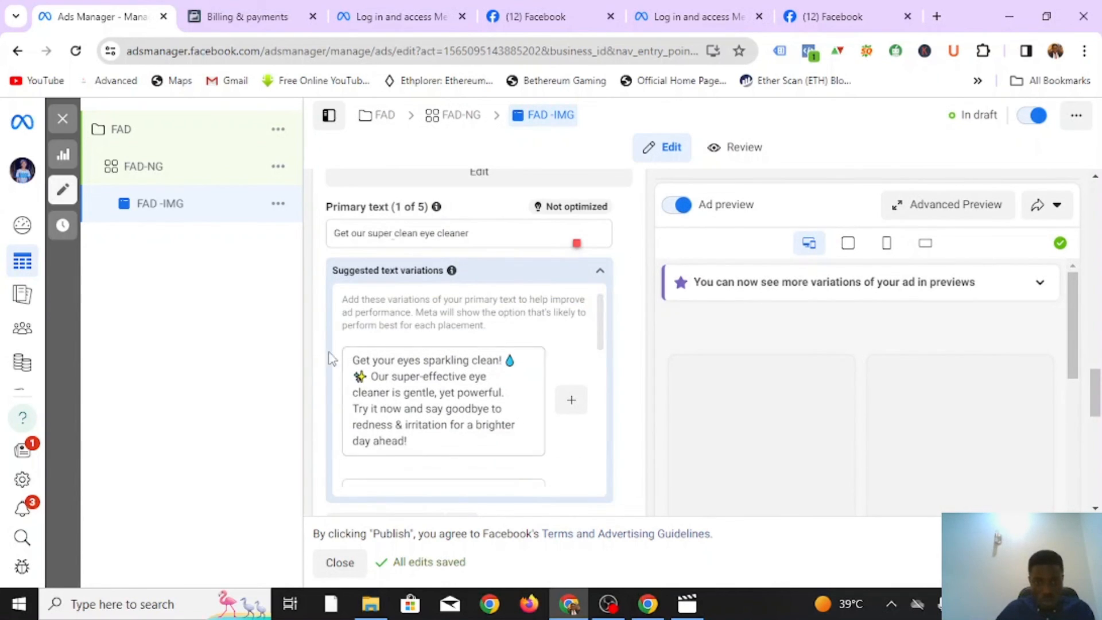
pyautogui.scroll(-5, 373, 319)
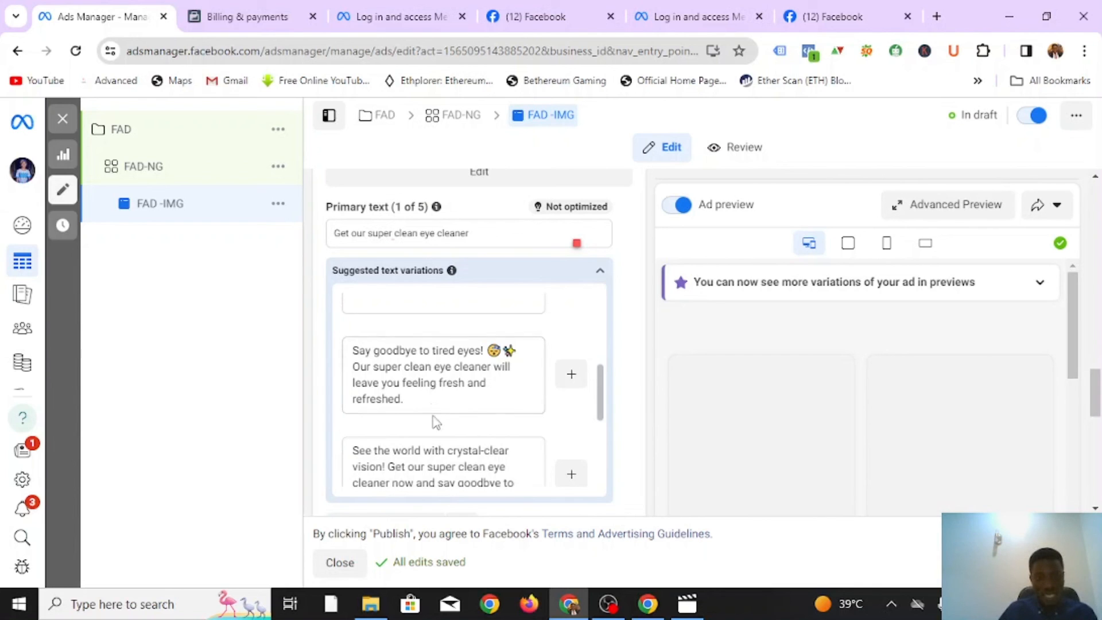
pyautogui.click(569, 377)
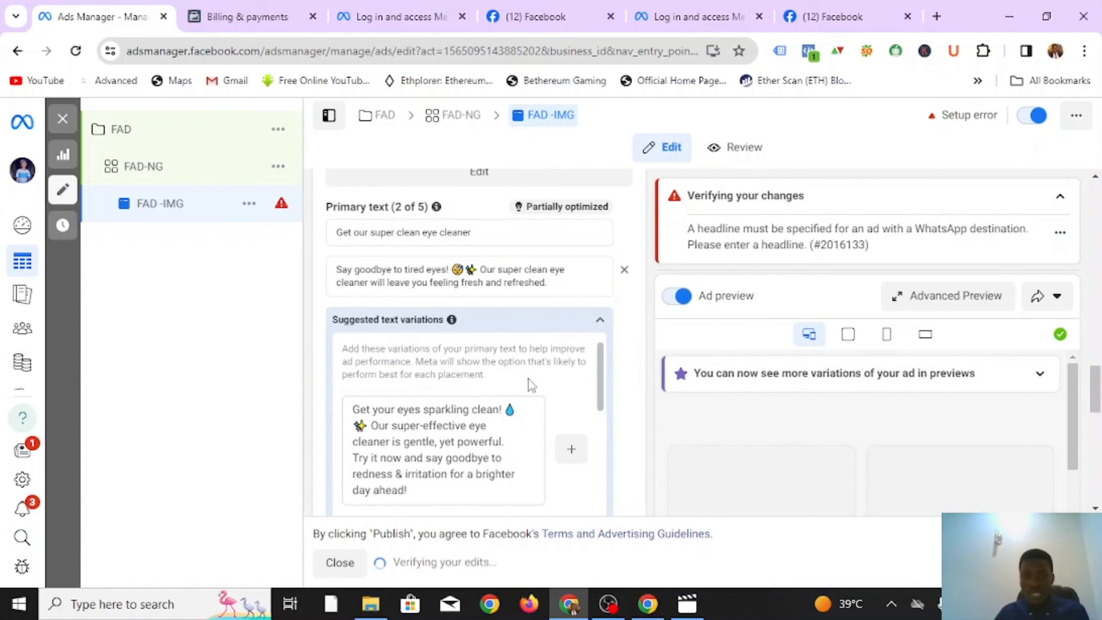
# - Try a headline reading "You will always want to be beautuf" and clear it
pyautogui.scroll(15, 504, 328)
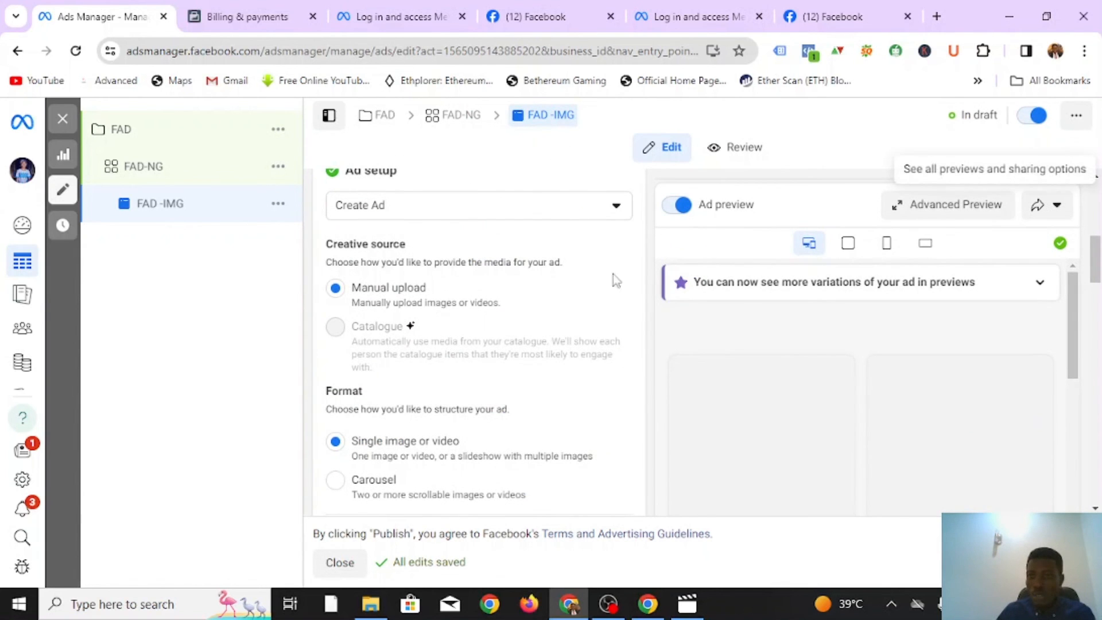
pyautogui.scroll(-5, 446, 392)
pyautogui.scroll(-7, 446, 392)
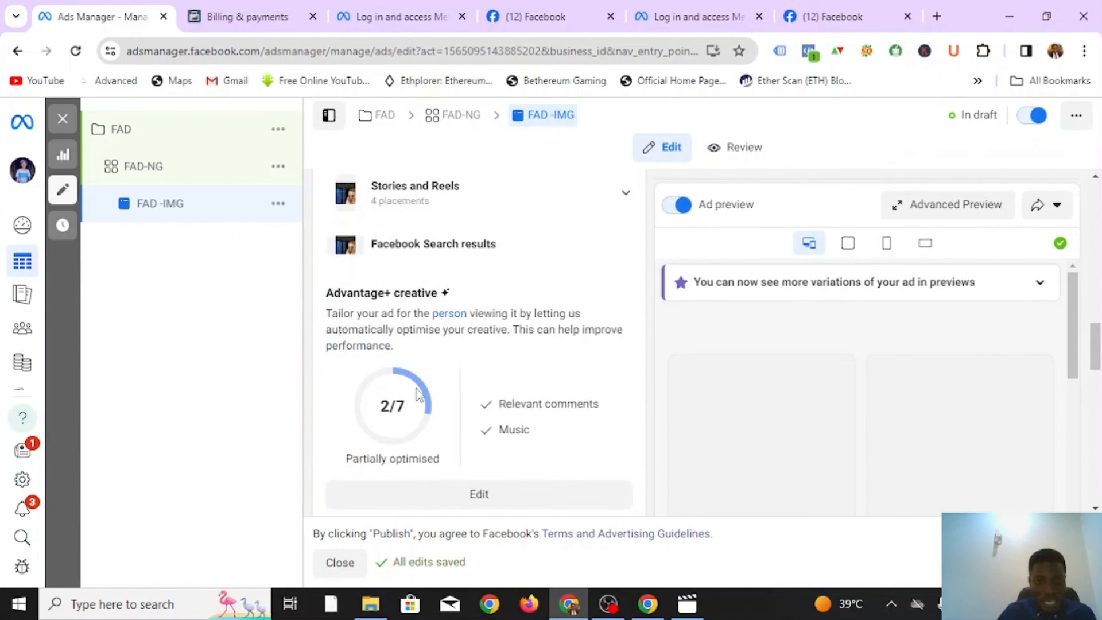
pyautogui.scroll(-8, 456, 366)
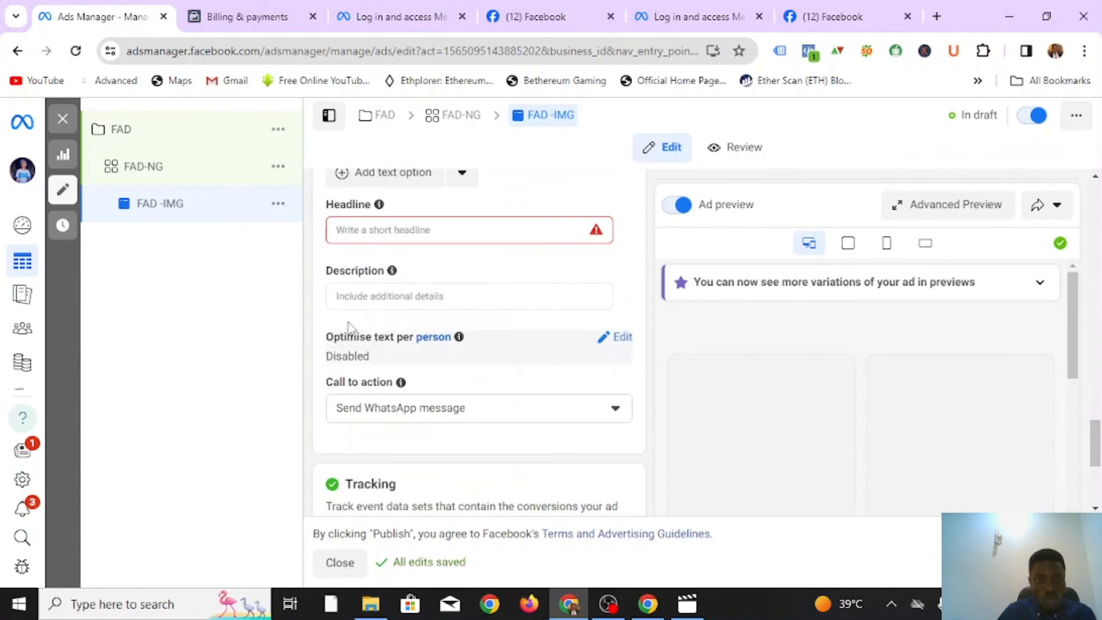
pyautogui.click(420, 232)
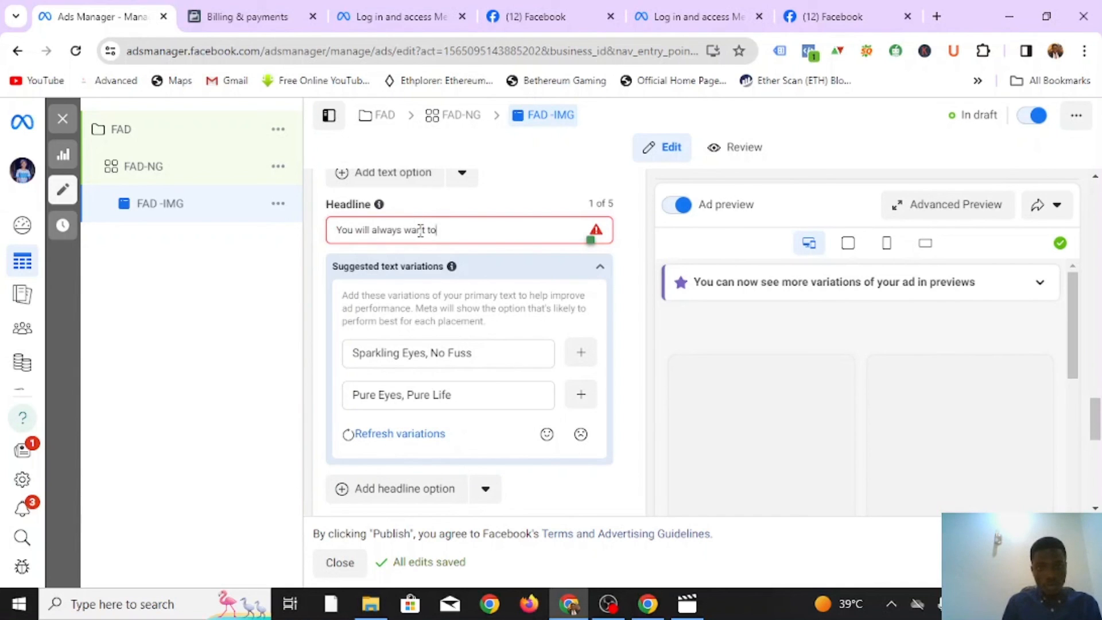
pyautogui.write('be beautuf')
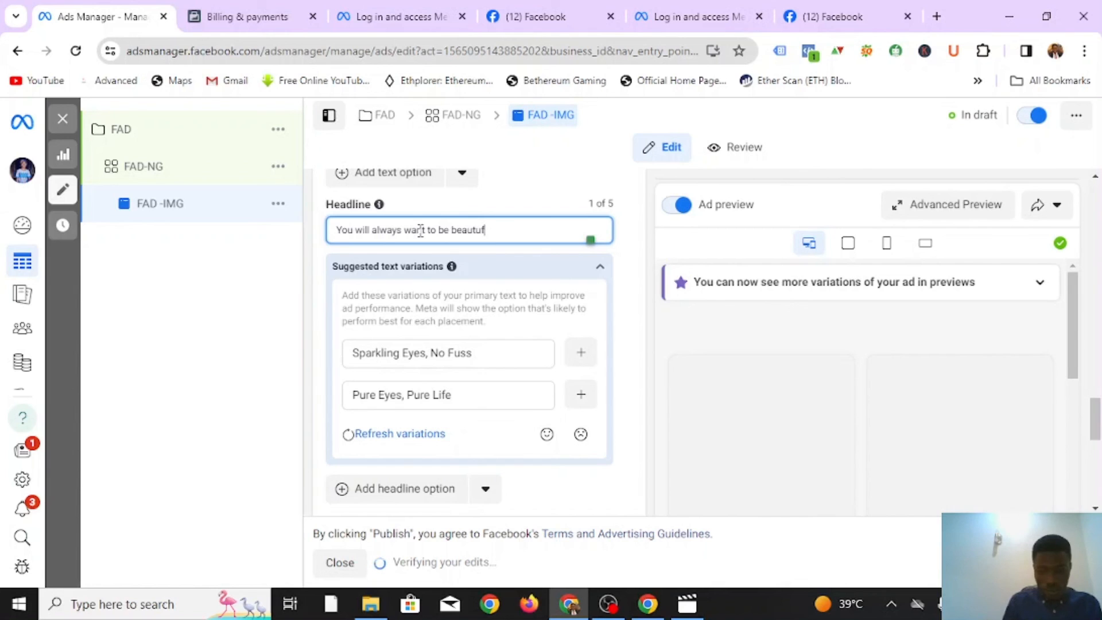
pyautogui.press('BackSpace')
pyautogui.press('BackSpace')
pyautogui.press('BackSpace')
pyautogui.press('BackSpace')
pyautogui.press('BackSpace')
pyautogui.press('BackSpace')
pyautogui.press('BackSpace')
pyautogui.press('BackSpace')
pyautogui.press('BackSpace')
pyautogui.press('BackSpace')
pyautogui.press('BackSpace')
pyautogui.press('BackSpace')
pyautogui.press('BackSpace')
pyautogui.press('BackSpace')
pyautogui.press('BackSpace')
pyautogui.press('BackSpace')
pyautogui.press('BackSpace')
pyautogui.press('BackSpace')
pyautogui.press('BackSpace')
pyautogui.press('BackSpace')
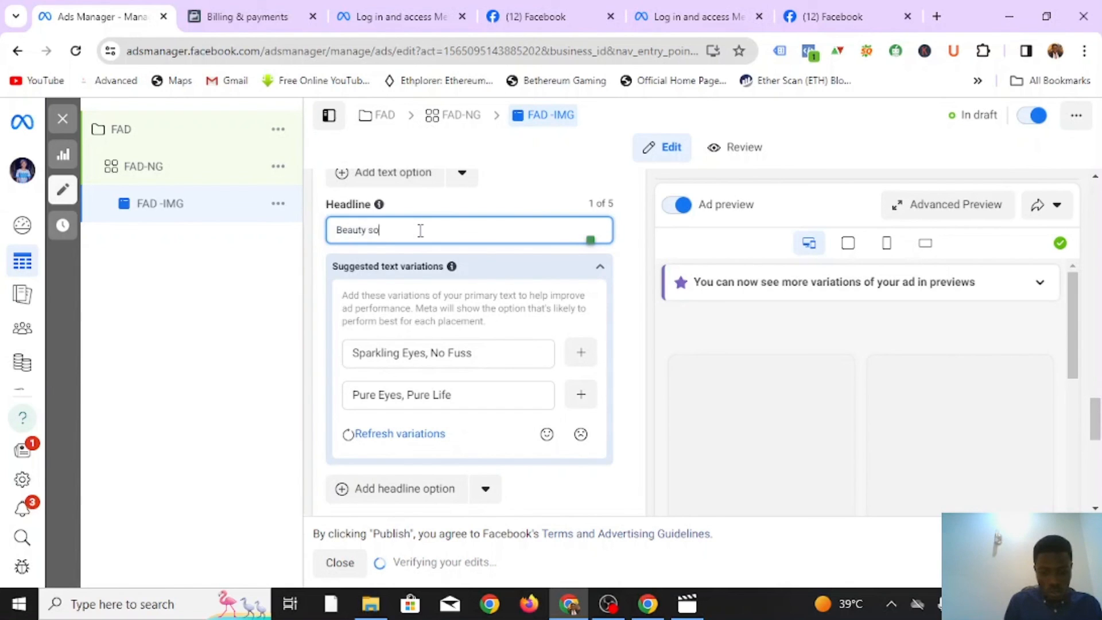
# - Try a headline beginning "Beauty solution you don't want to" and erase the whole draft
pyautogui.write('Beauty solution yo')
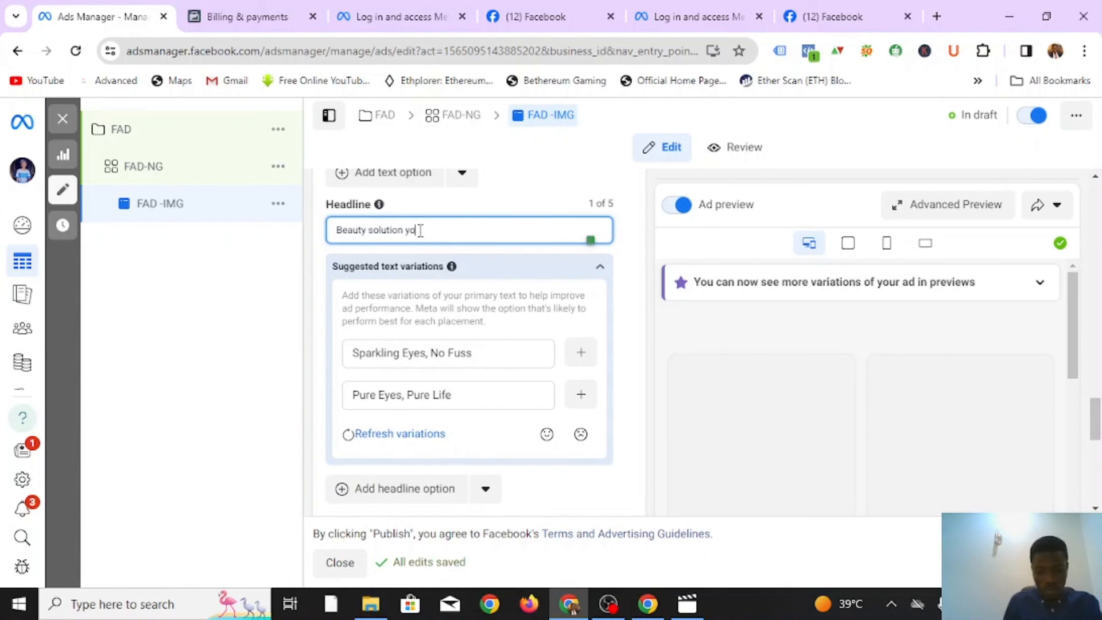
pyautogui.write('u don')
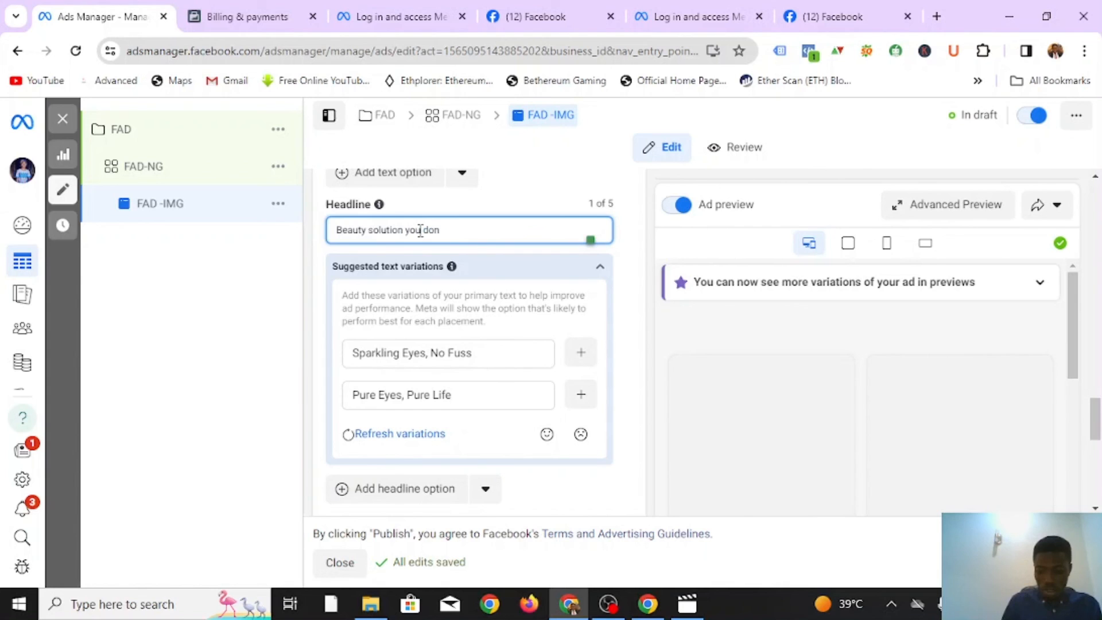
pyautogui.write("'t")
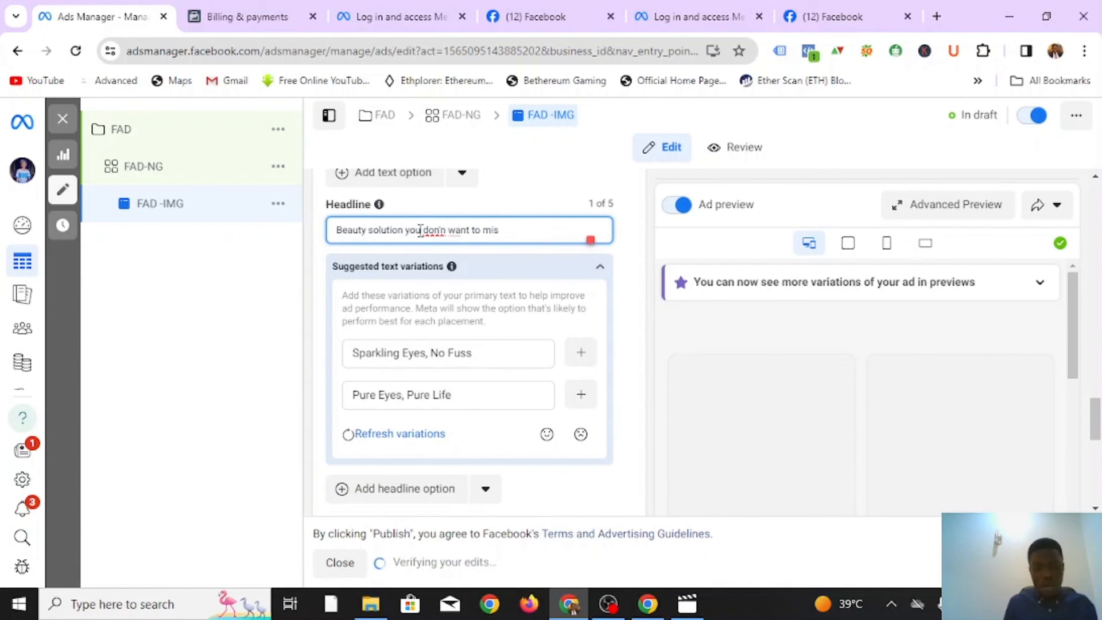
pyautogui.press('BackSpace')
pyautogui.press('BackSpace')
pyautogui.press('BackSpace')
pyautogui.press('BackSpace')
pyautogui.press('BackSpace')
pyautogui.press('BackSpace')
pyautogui.press('BackSpace')
pyautogui.press('BackSpace')
pyautogui.press('BackSpace')
pyautogui.press('BackSpace')
pyautogui.press('BackSpace')
pyautogui.press('BackSpace')
pyautogui.press('BackSpace')
pyautogui.press('BackSpace')
pyautogui.press('BackSpace')
pyautogui.press('BackSpace')
pyautogui.press('BackSpace')
pyautogui.press('BackSpace')
pyautogui.press('BackSpace')
pyautogui.press('BackSpace')
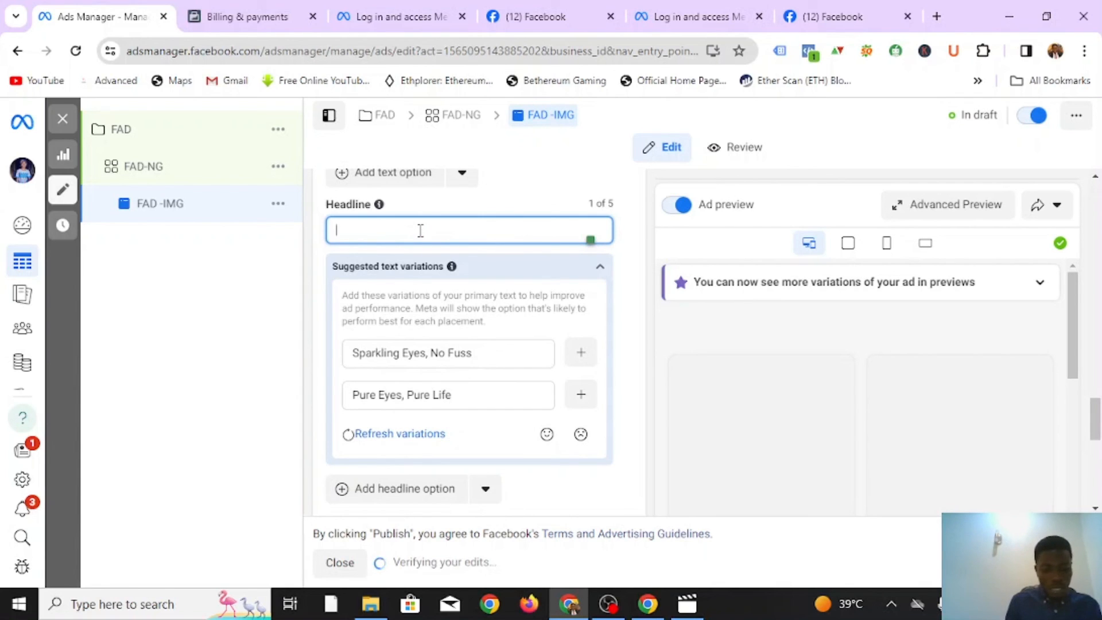
# - Enter the headline "Limited offer avilaible" and add the suggested headlines "Sparkling Eyes, No Fuss" and "Pure Eyes, Pure Life"
pyautogui.write('Limited offer avilaible')
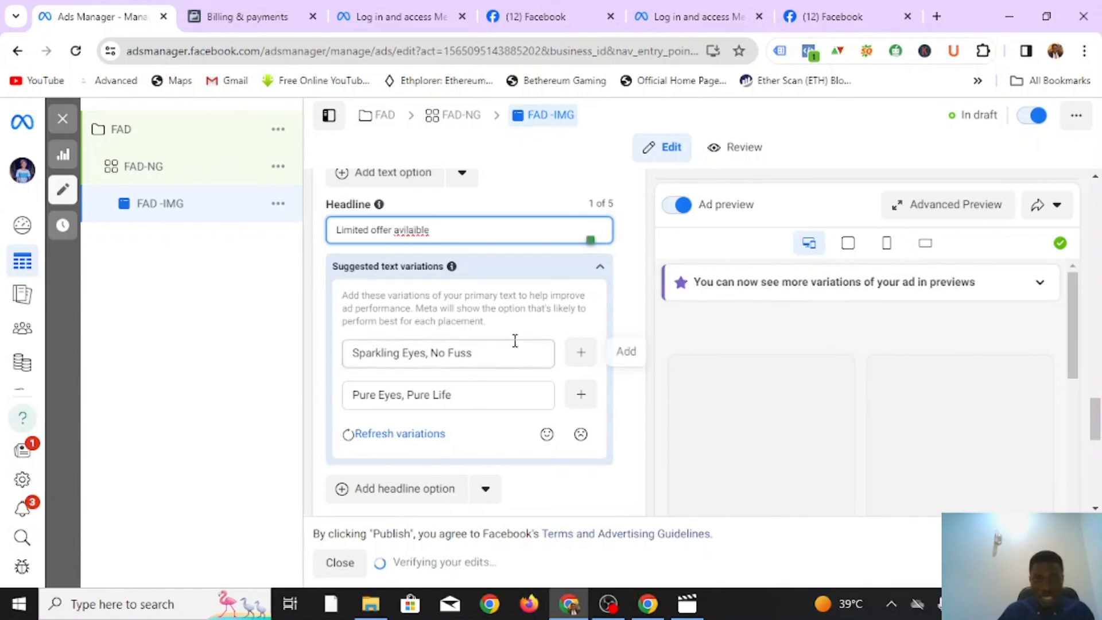
pyautogui.click(575, 319)
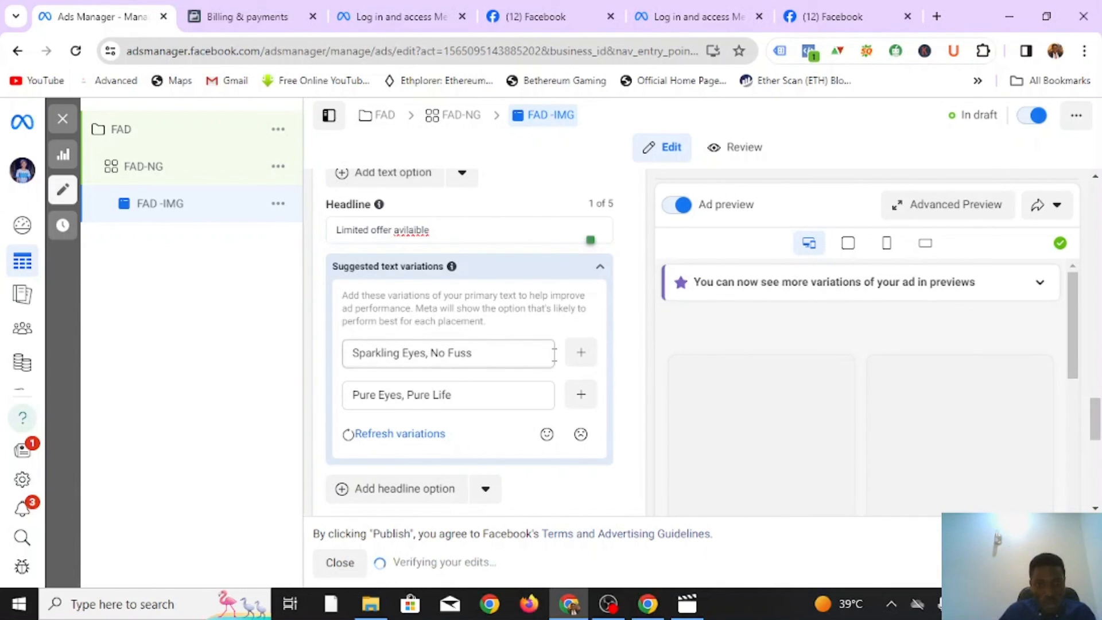
pyautogui.scroll(-2, 391, 367)
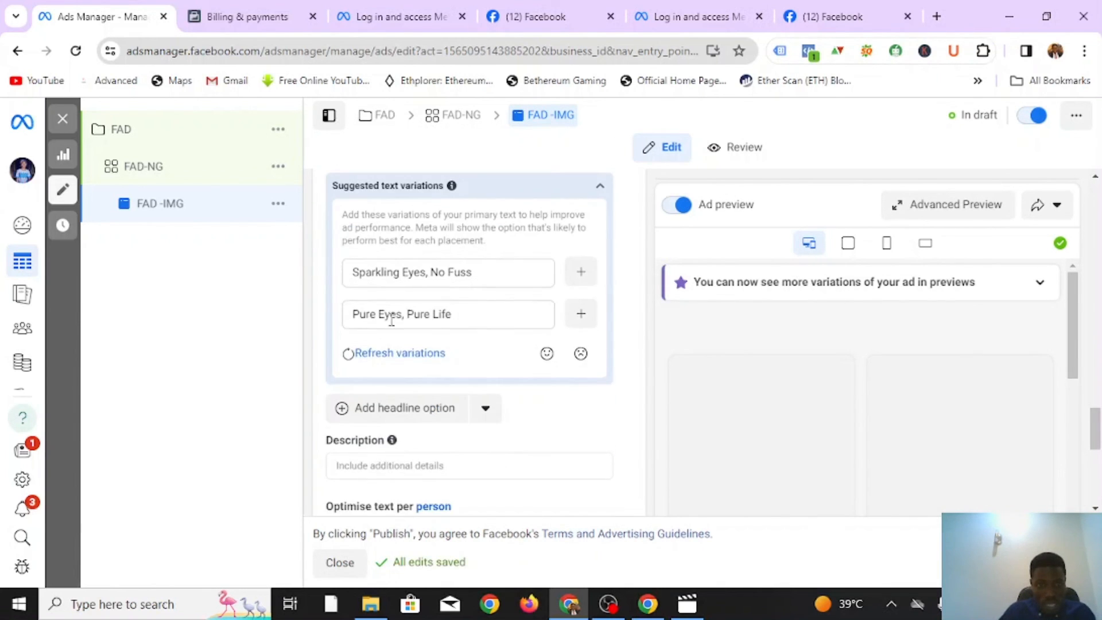
pyautogui.click(580, 272)
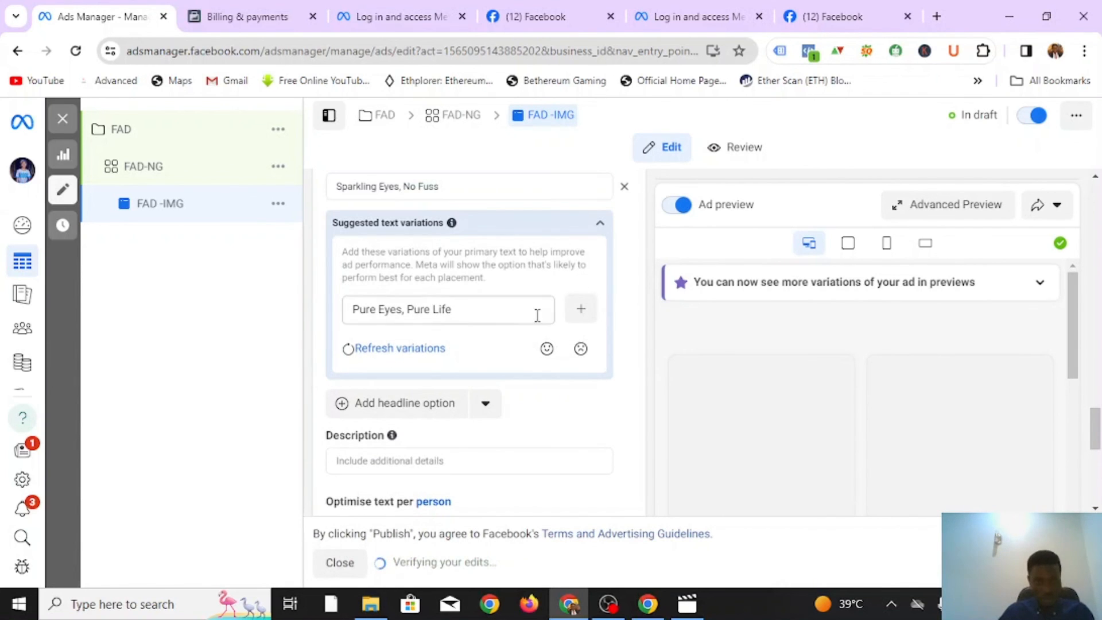
pyautogui.scroll(3, 438, 320)
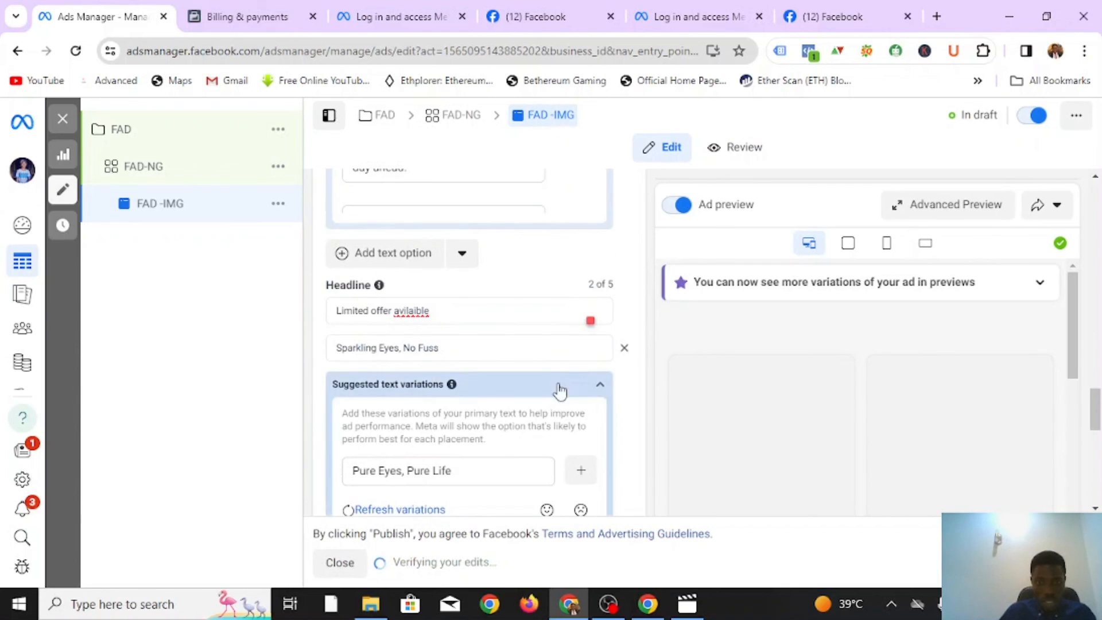
pyautogui.scroll(-3, 560, 388)
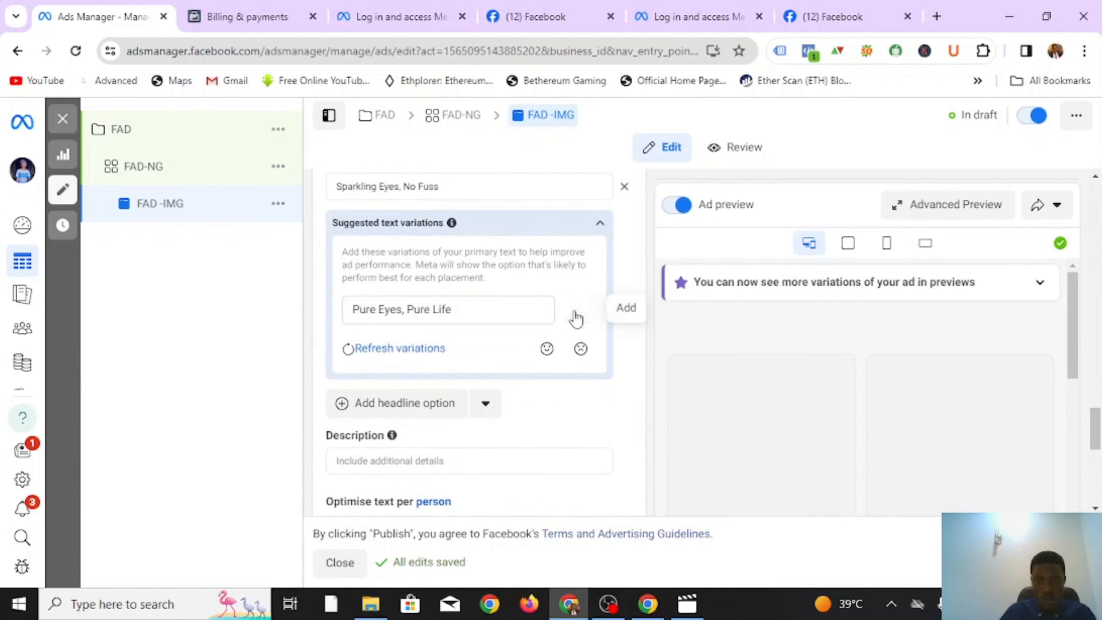
pyautogui.click(576, 315)
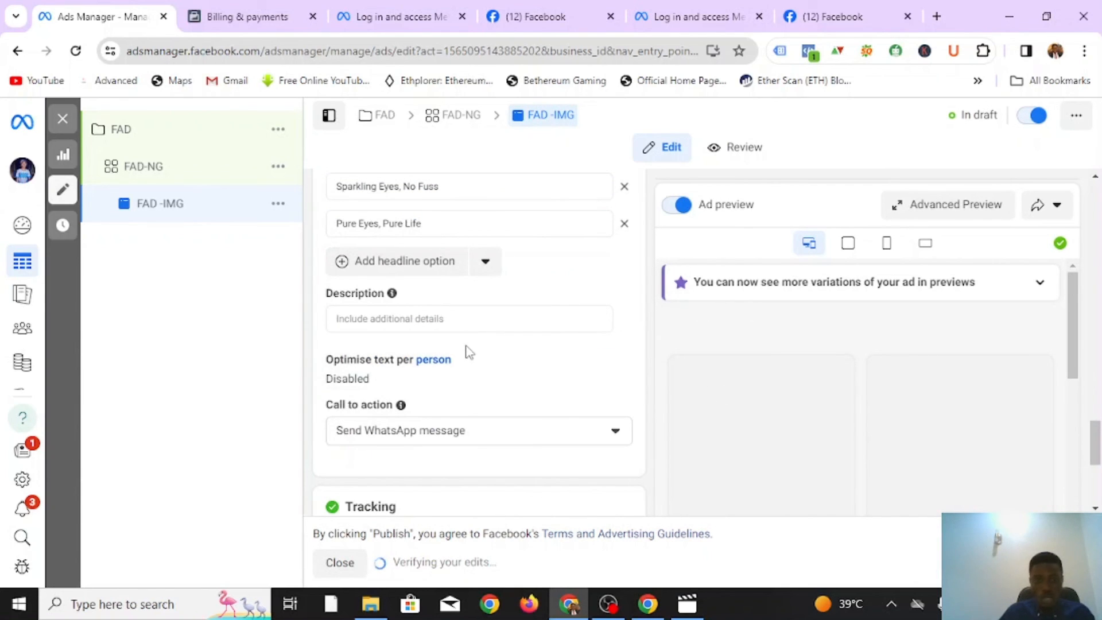
# - Review the Tracking section and the ad previews for Facebook Feed, Instagram feed and Stories
pyautogui.scroll(-5, 467, 350)
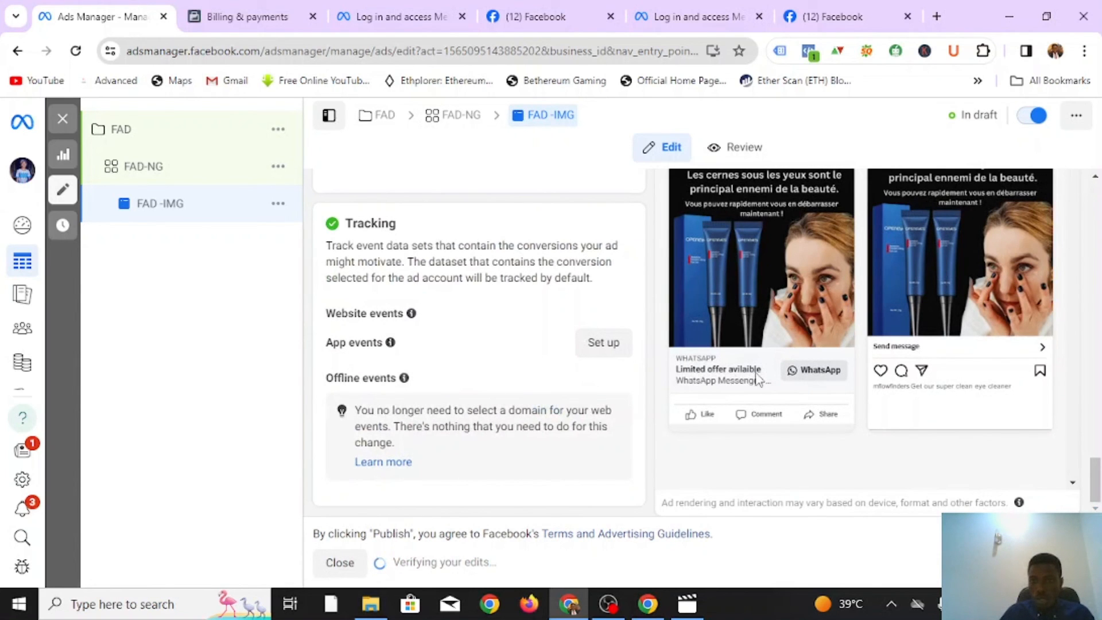
pyautogui.scroll(3, 772, 362)
pyautogui.scroll(1, 771, 363)
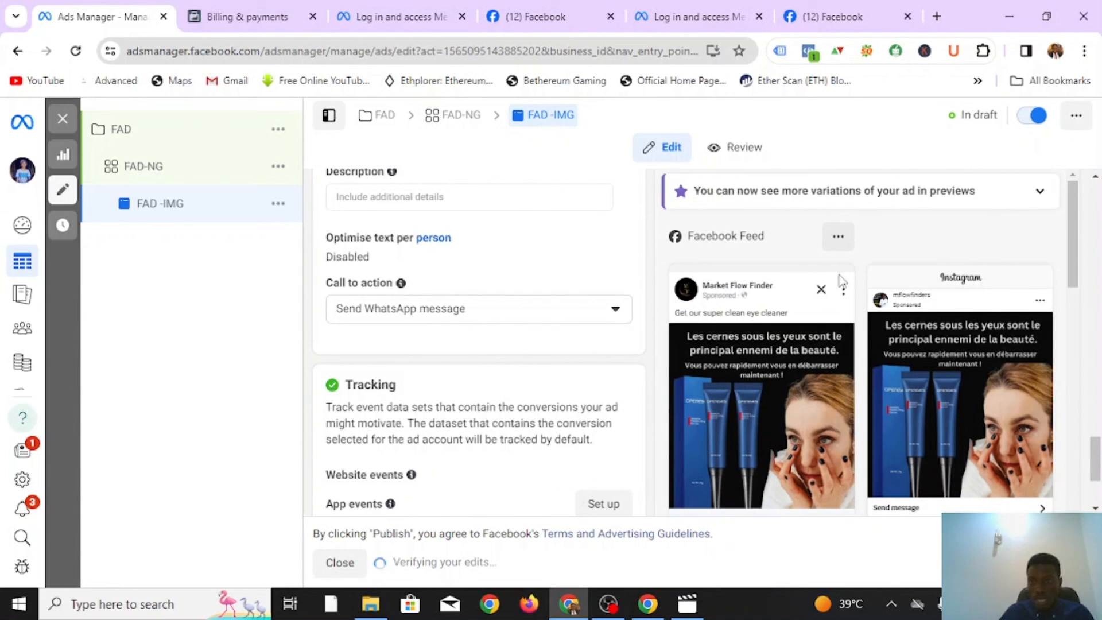
pyautogui.scroll(-5, 895, 394)
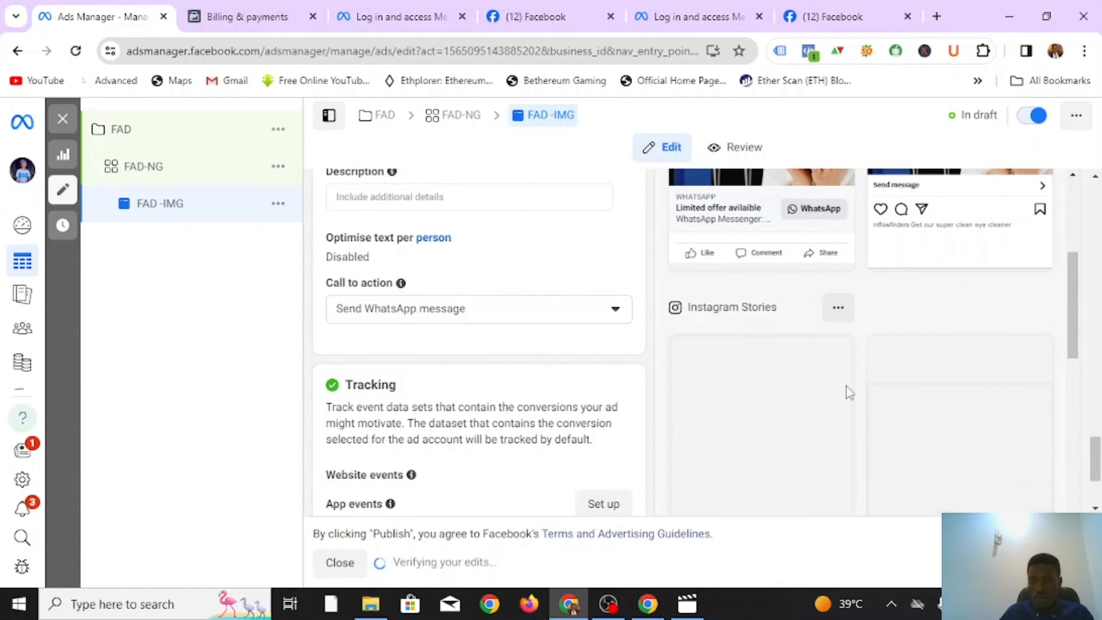
pyautogui.scroll(2, 792, 368)
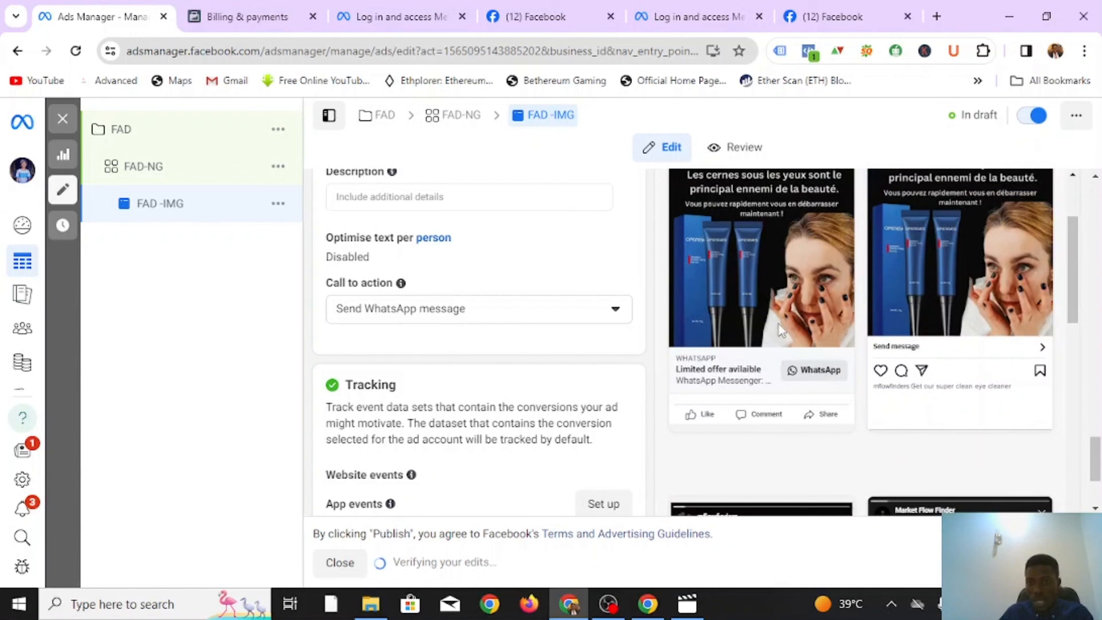
pyautogui.scroll(-1, 909, 458)
pyautogui.scroll(-1, 910, 457)
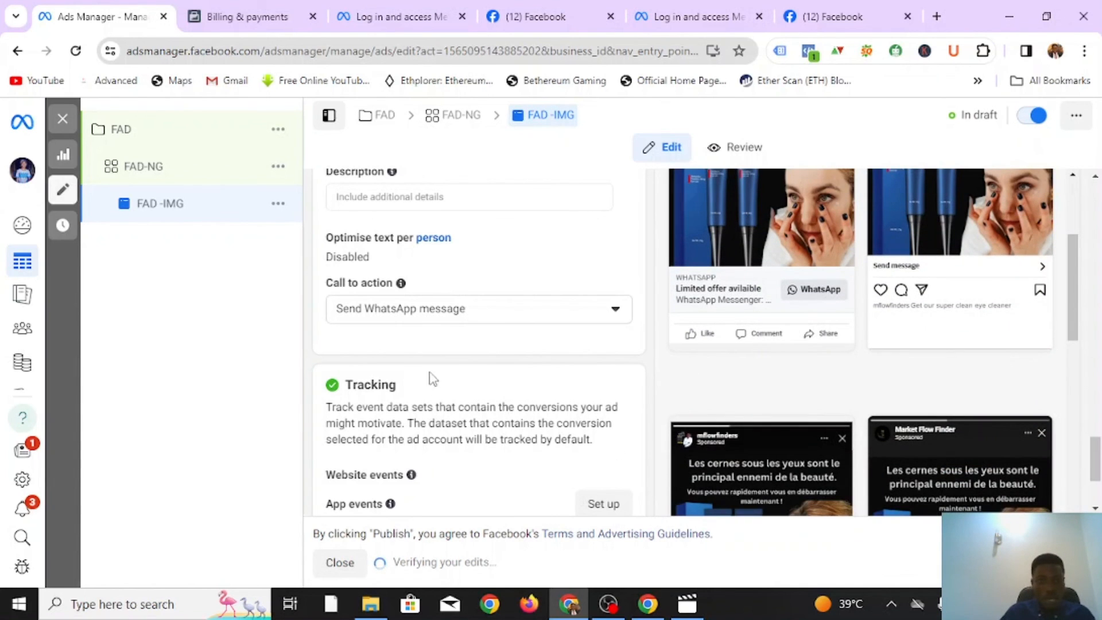
# - Enter the ad description "Don't forget to get started now."
pyautogui.scroll(3, 477, 288)
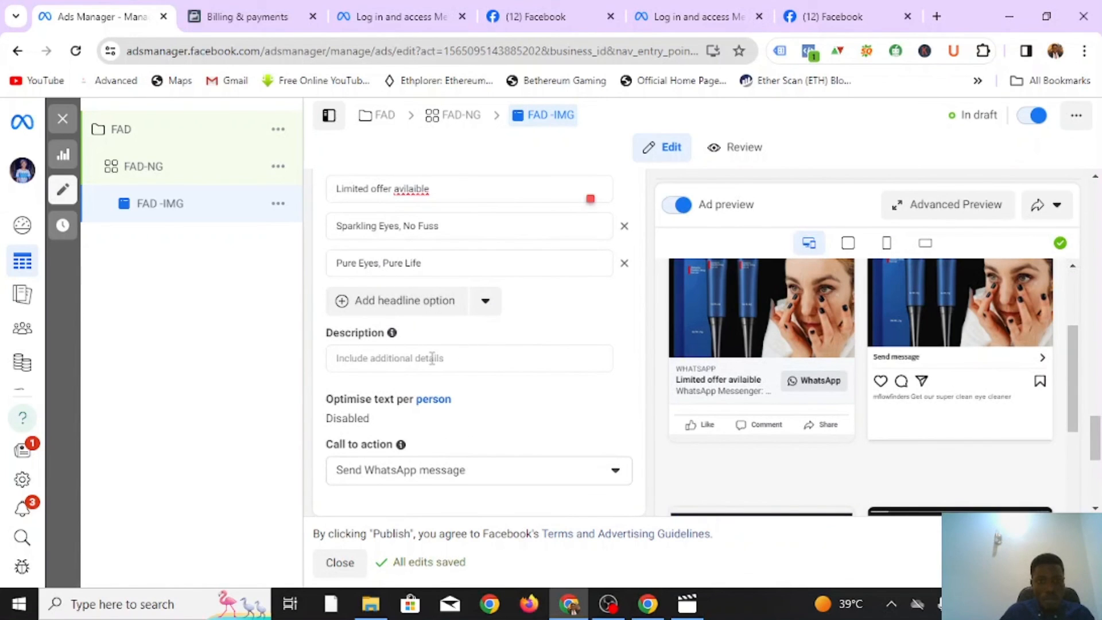
pyautogui.click(480, 357)
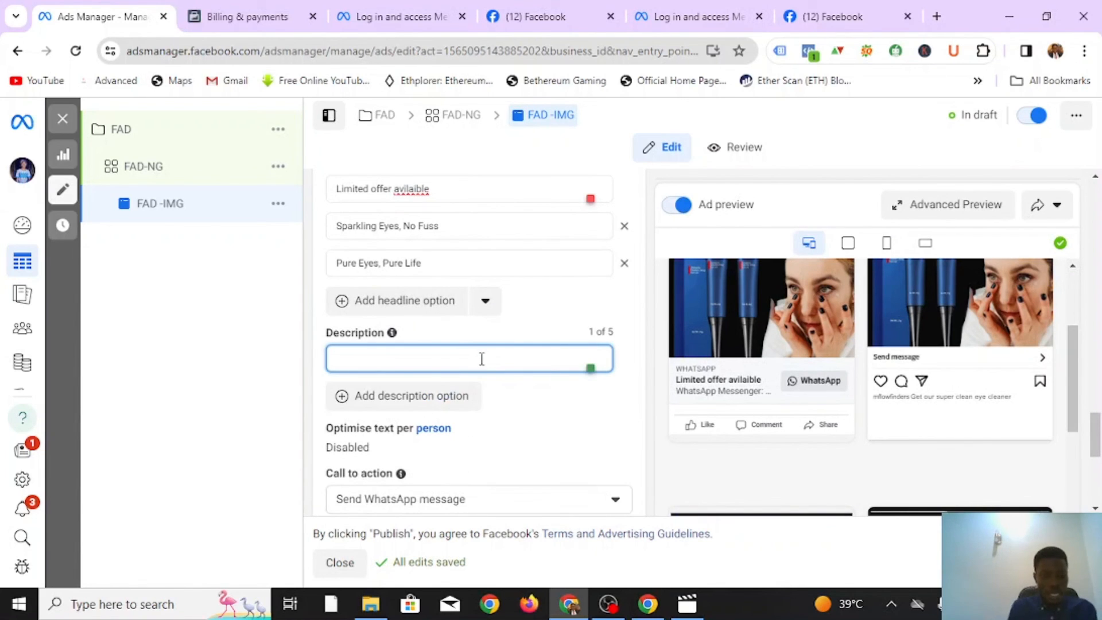
pyautogui.write('Do')
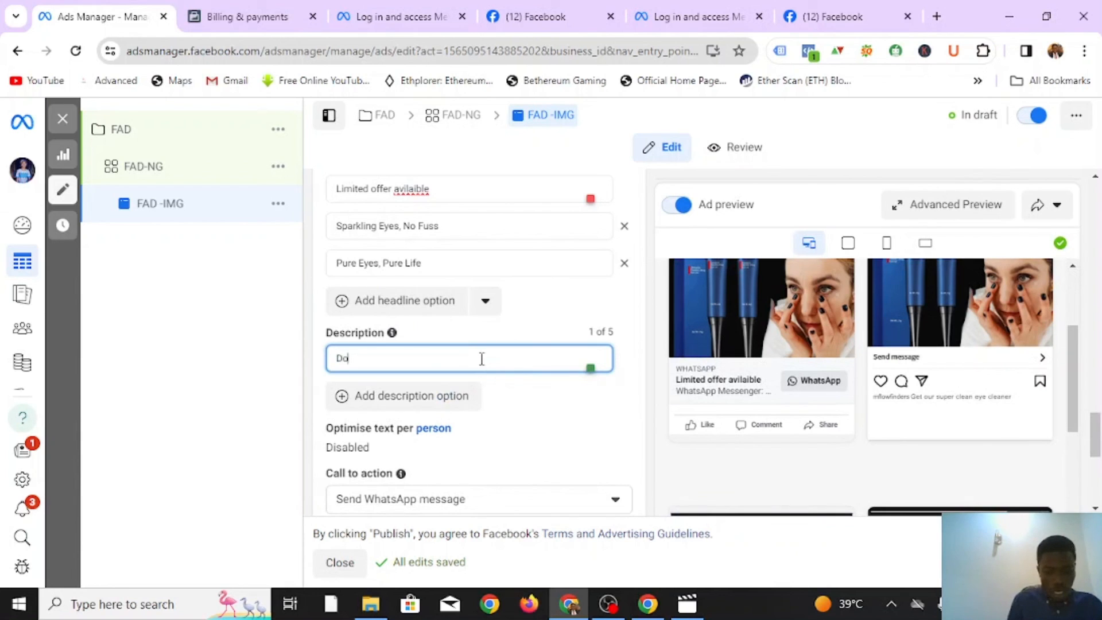
pyautogui.write("n't  fo")
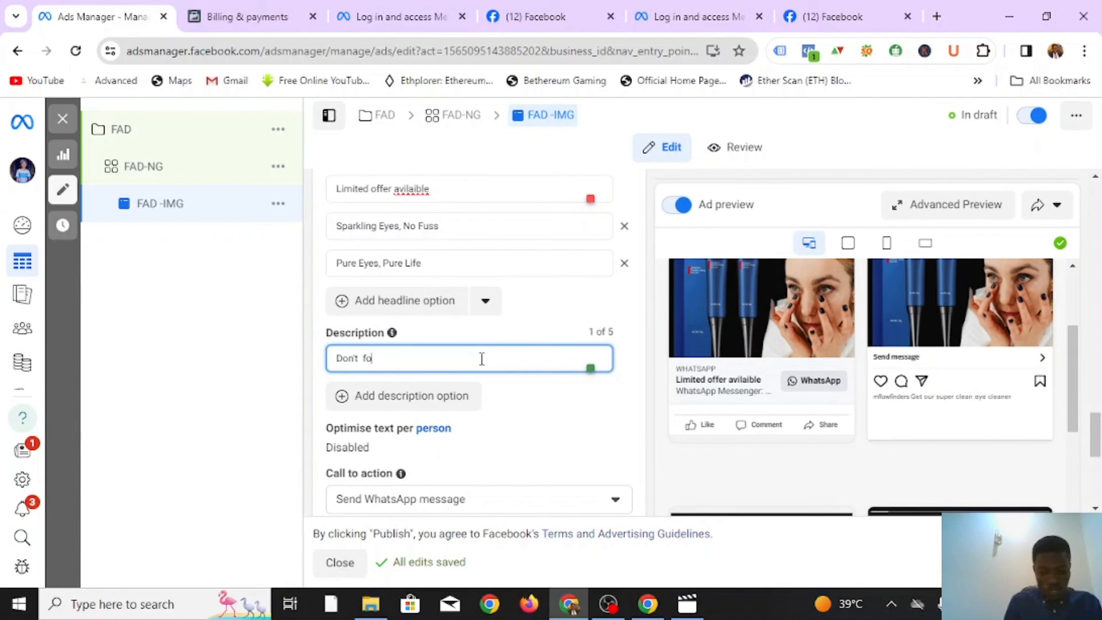
pyautogui.write('rget to')
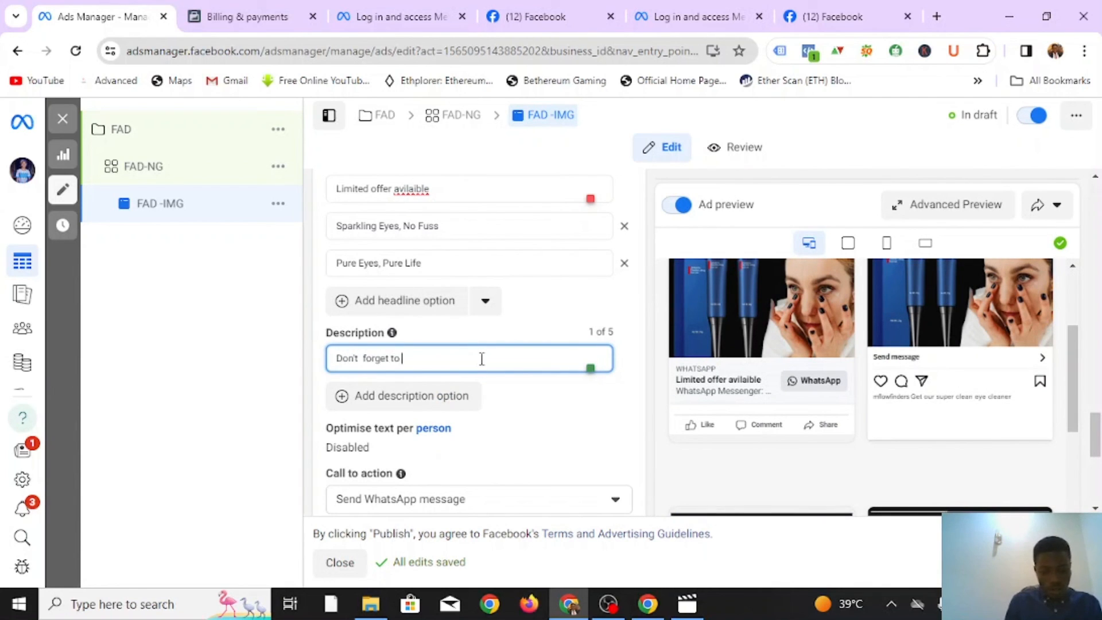
pyautogui.write(' get start')
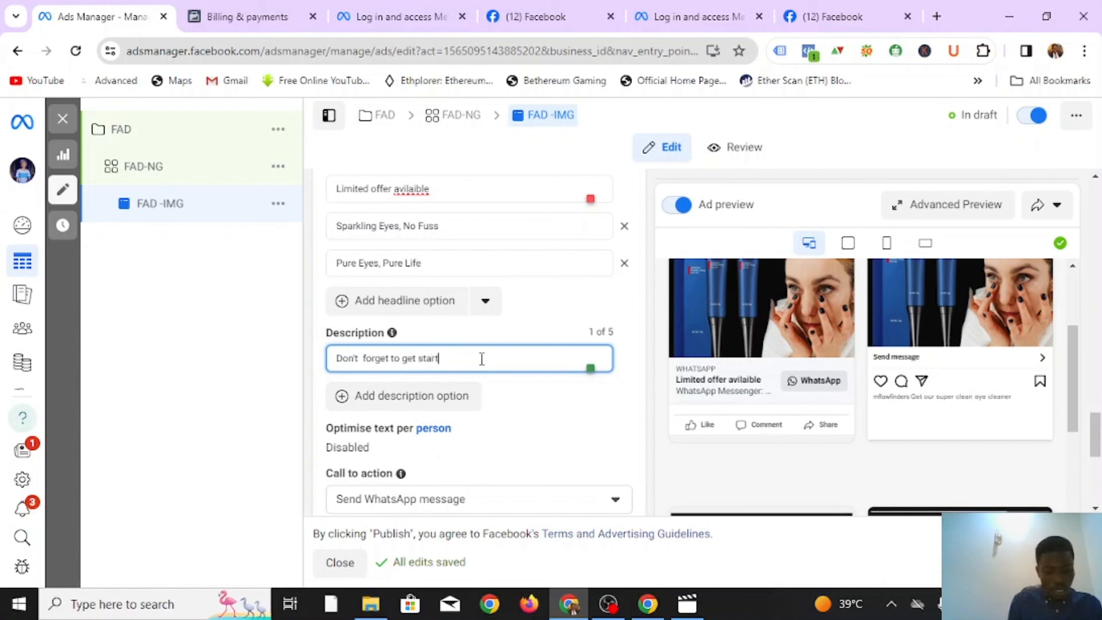
pyautogui.write('ed now.')
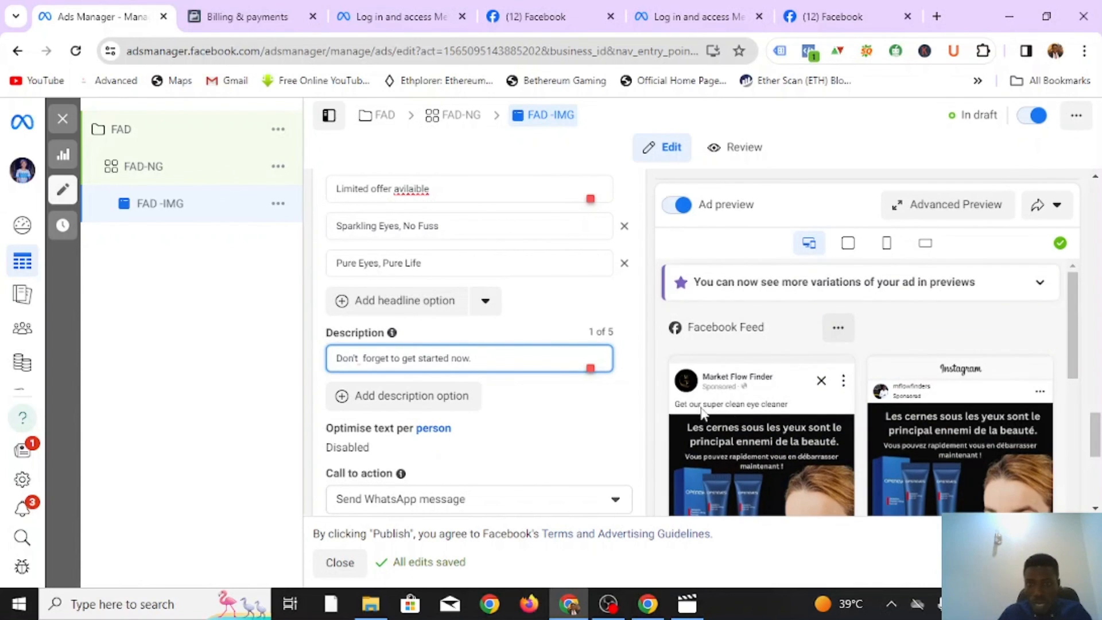
# - Try the "Learn more" call to action and set it back to "Send WhatsApp message"
pyautogui.scroll(-3, 780, 434)
pyautogui.scroll(-3, 459, 402)
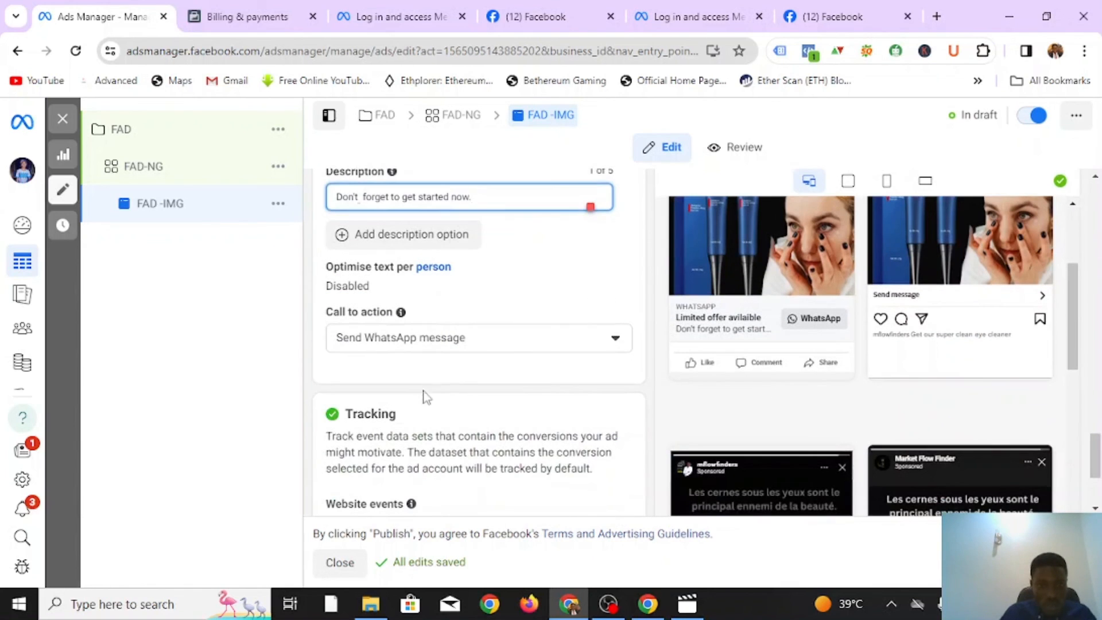
pyautogui.click(614, 340)
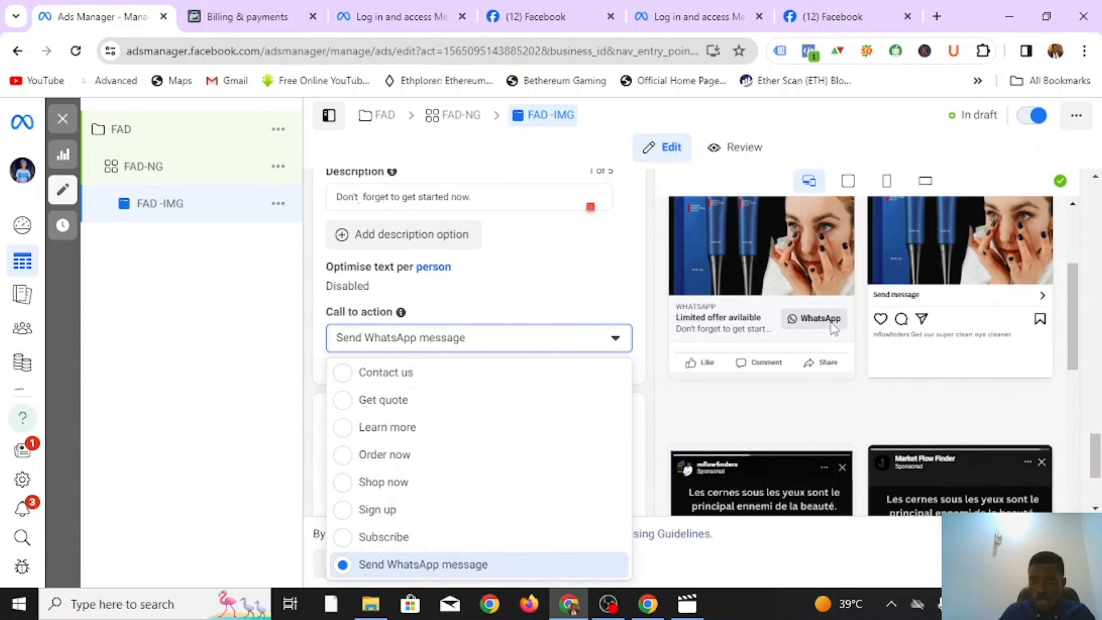
pyautogui.click(371, 430)
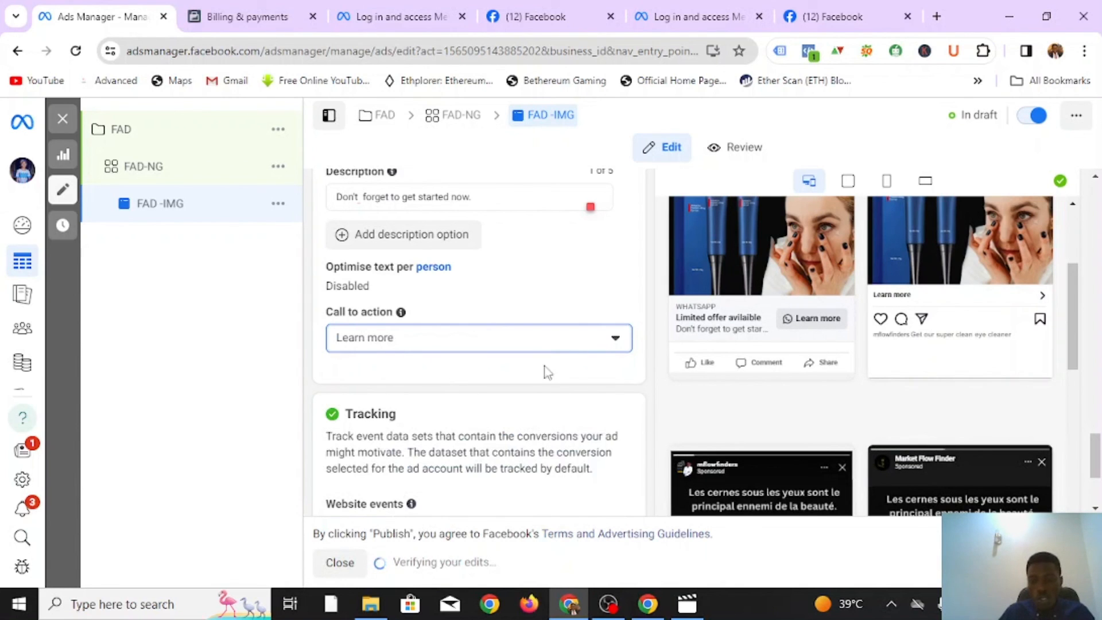
pyautogui.click(614, 338)
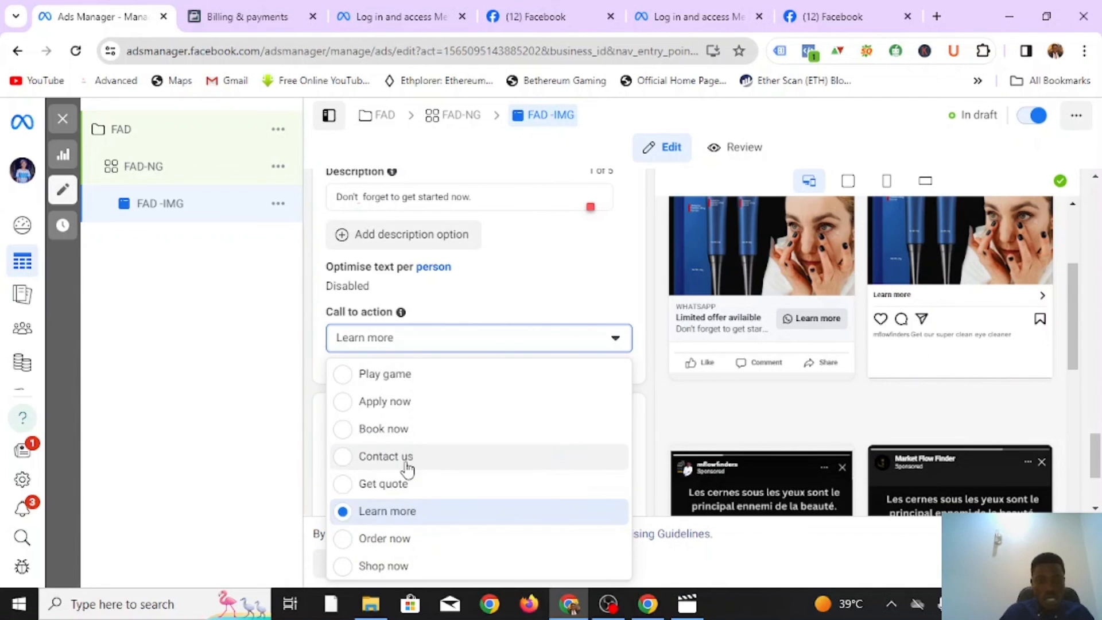
pyautogui.scroll(-2, 406, 469)
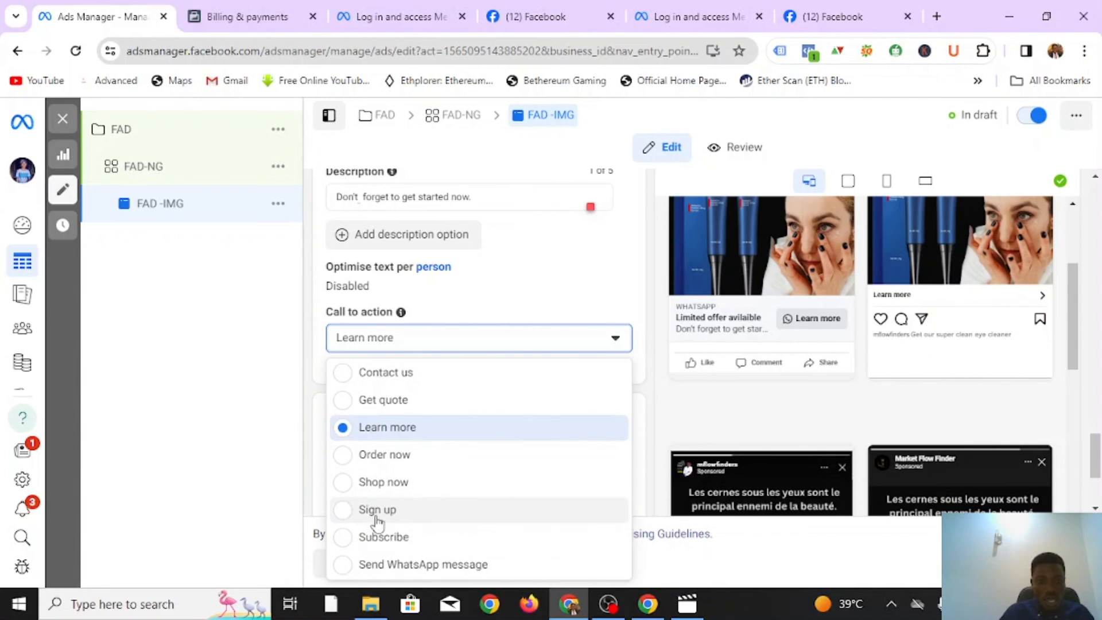
pyautogui.click(371, 566)
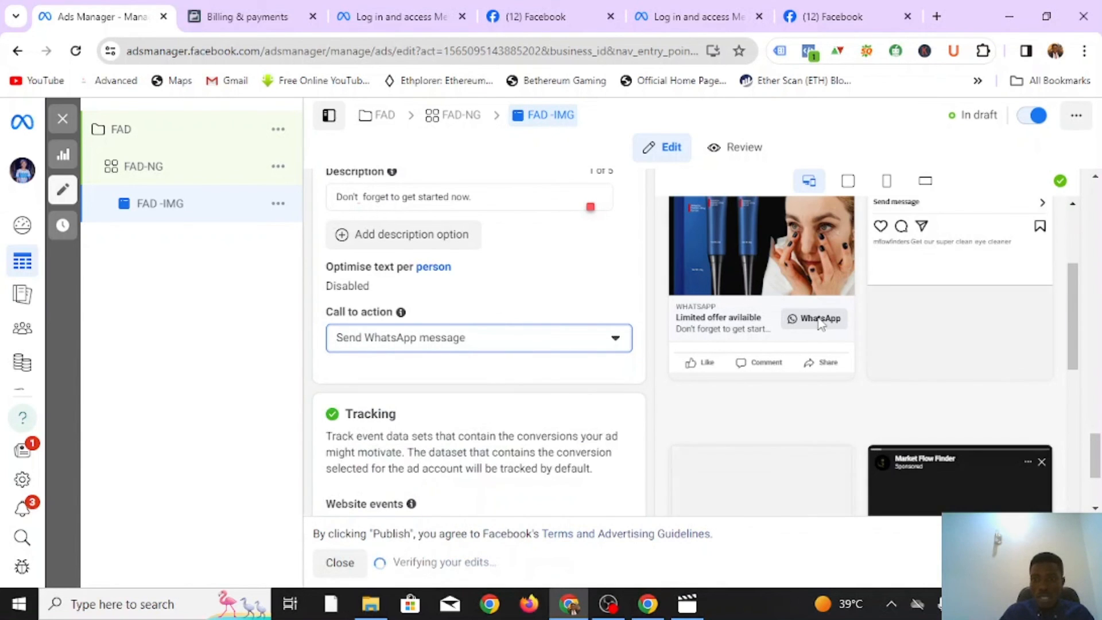
# - Review the ad's settings from the Tracking section back up to the ad name
pyautogui.scroll(-3, 464, 386)
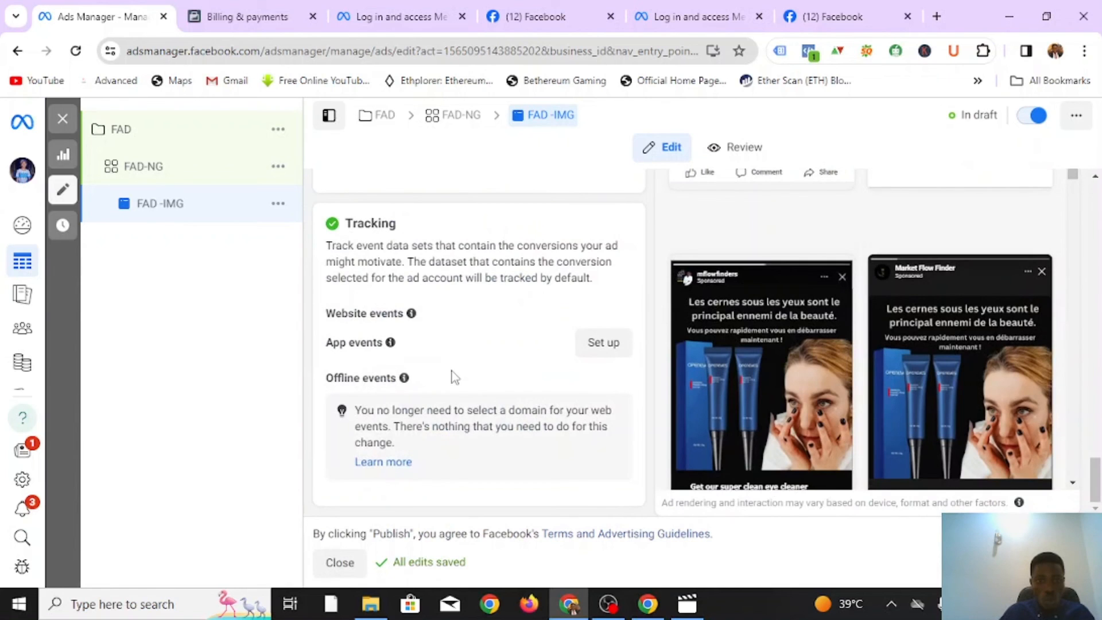
pyautogui.scroll(10, 481, 423)
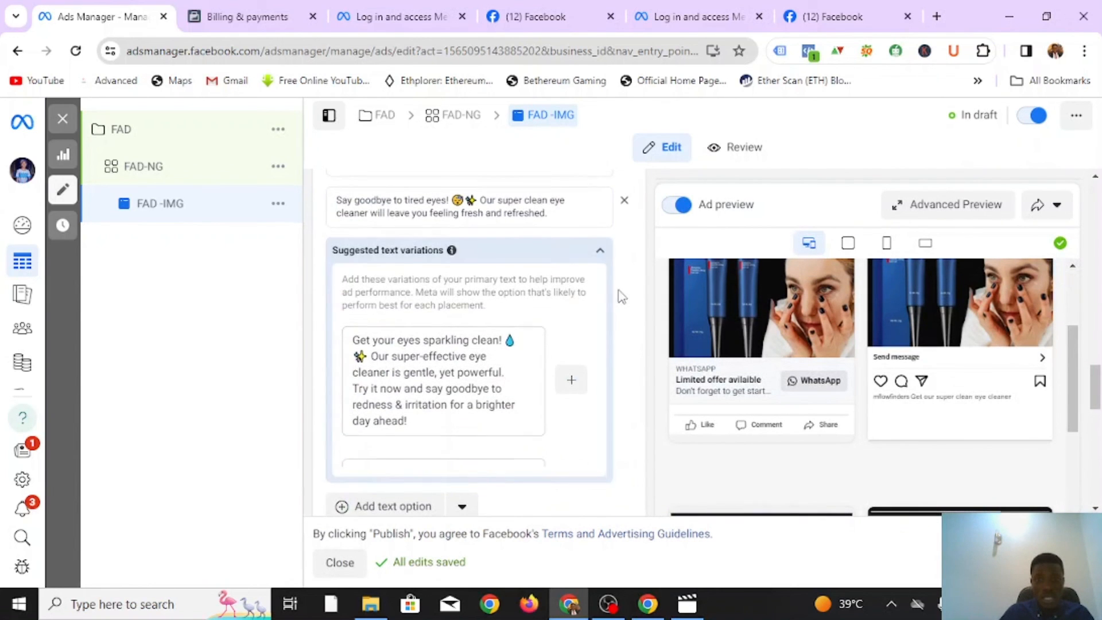
pyautogui.scroll(10, 619, 293)
pyautogui.scroll(10, 621, 270)
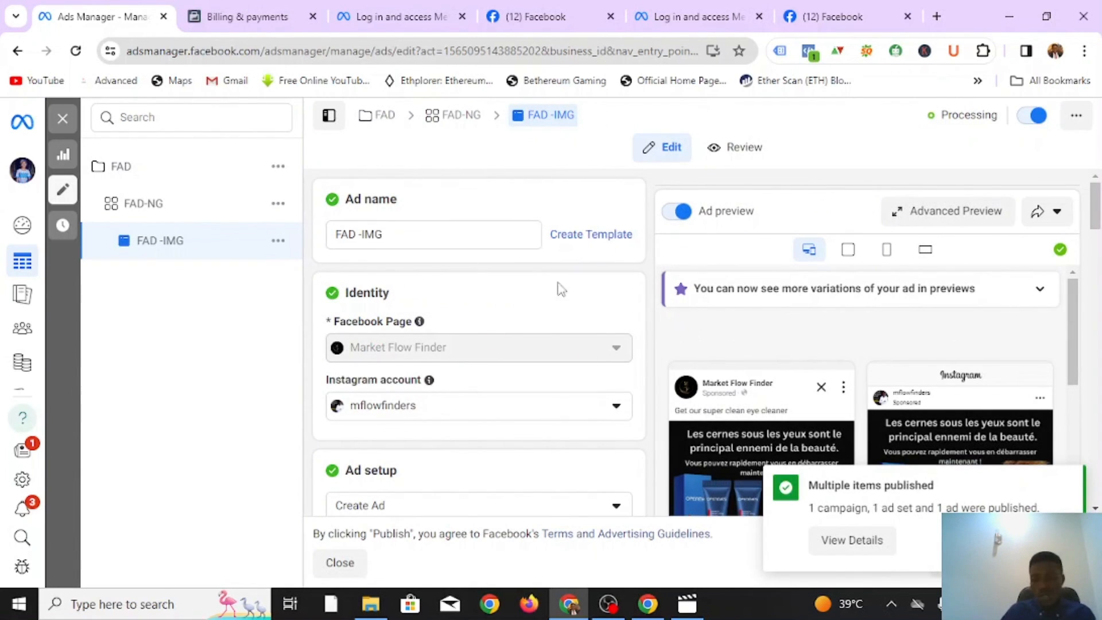
# - Close the ad editor, check the Ad sets list, and turn off the FAD -IMG ad in the Ads list
pyautogui.click(63, 119)
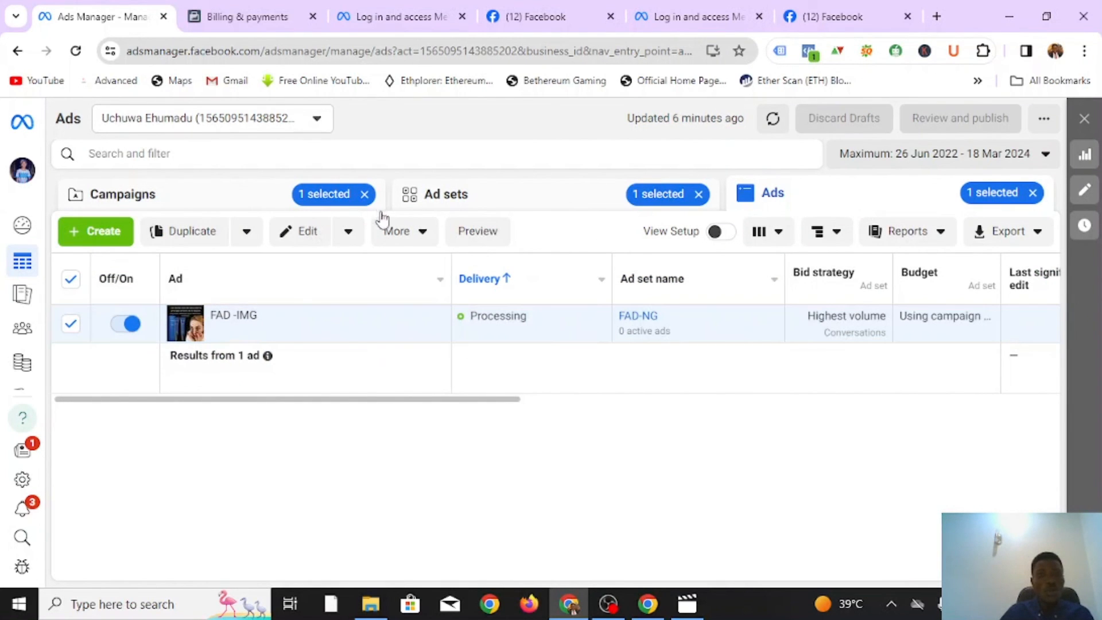
pyautogui.click(450, 208)
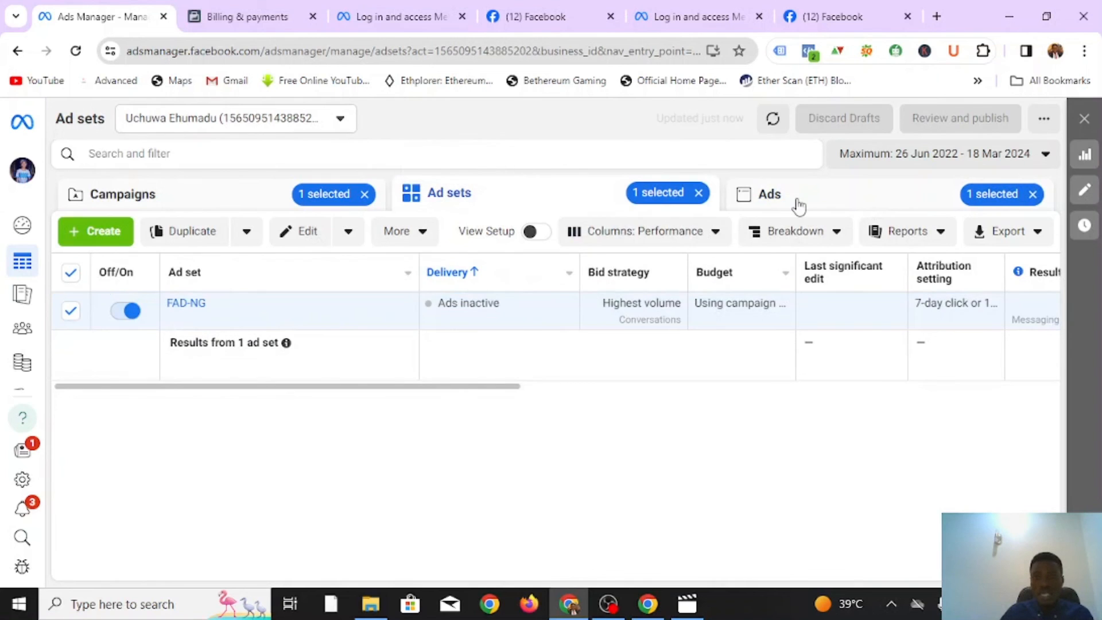
pyautogui.click(794, 205)
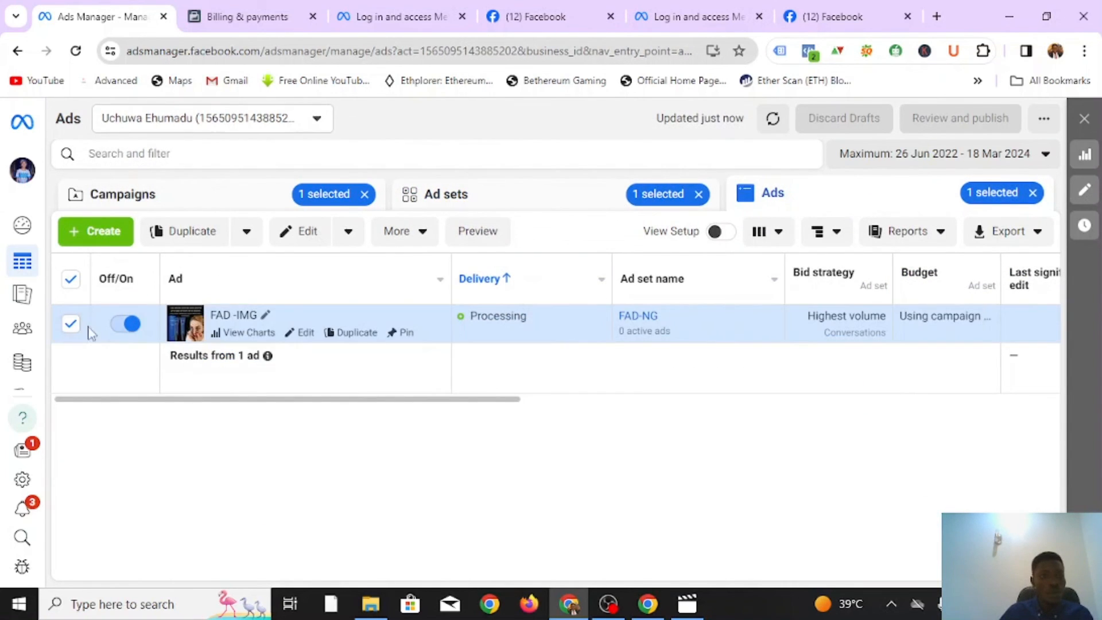
pyautogui.click(125, 324)
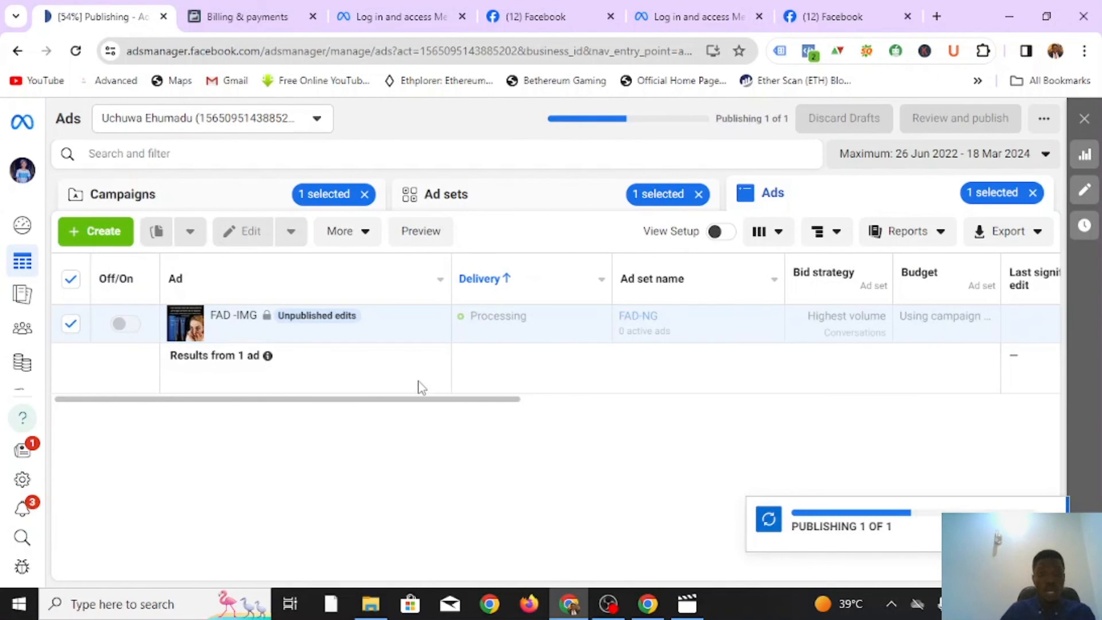